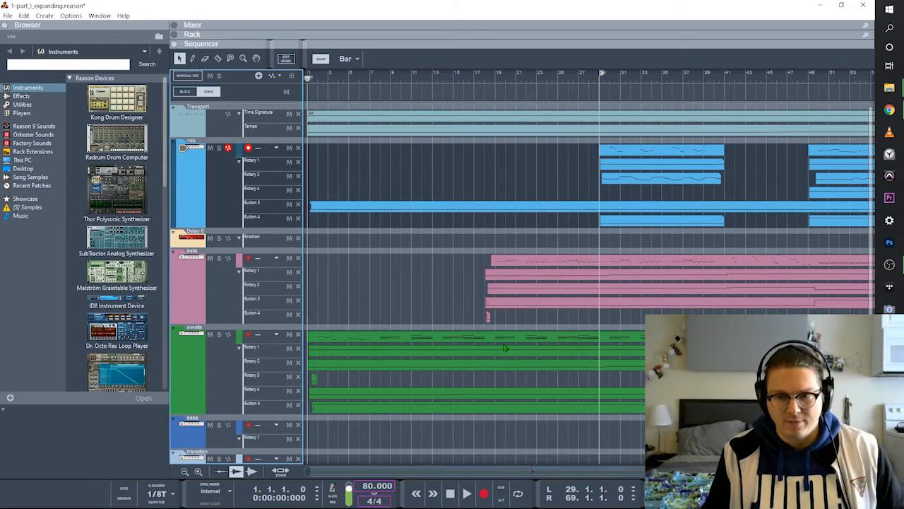
scroll(504, 346, right, 5)
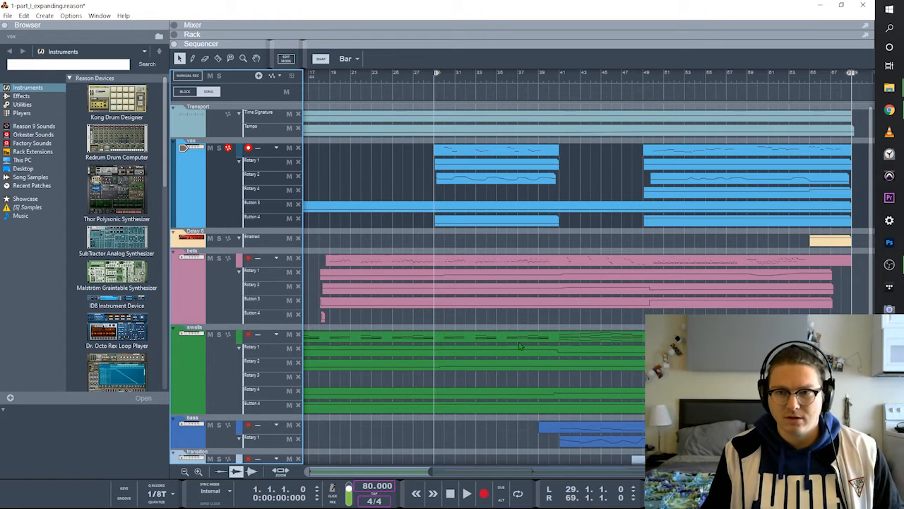
scroll(516, 348, left, 5)
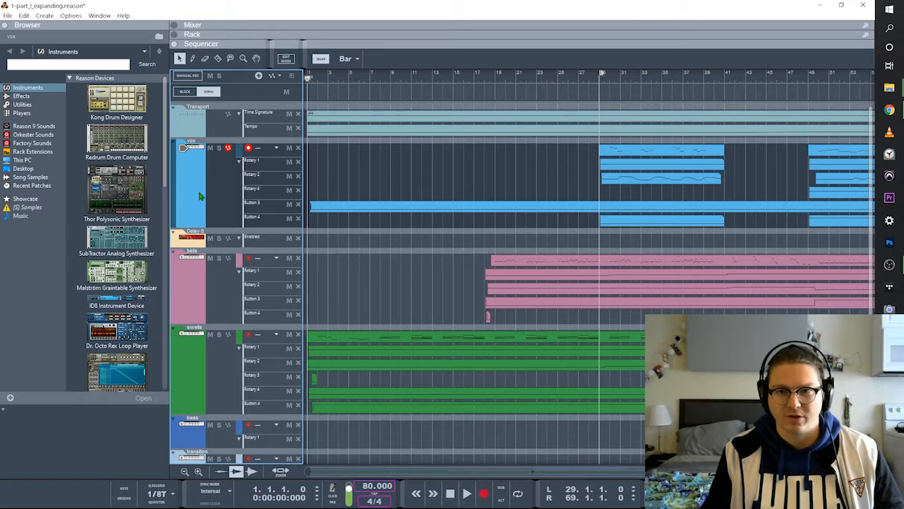
click(470, 154)
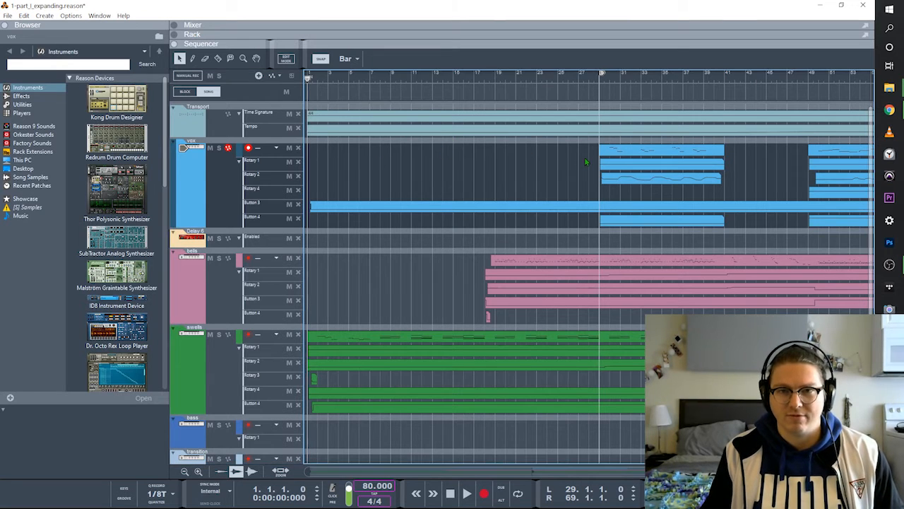
double_click(197, 141)
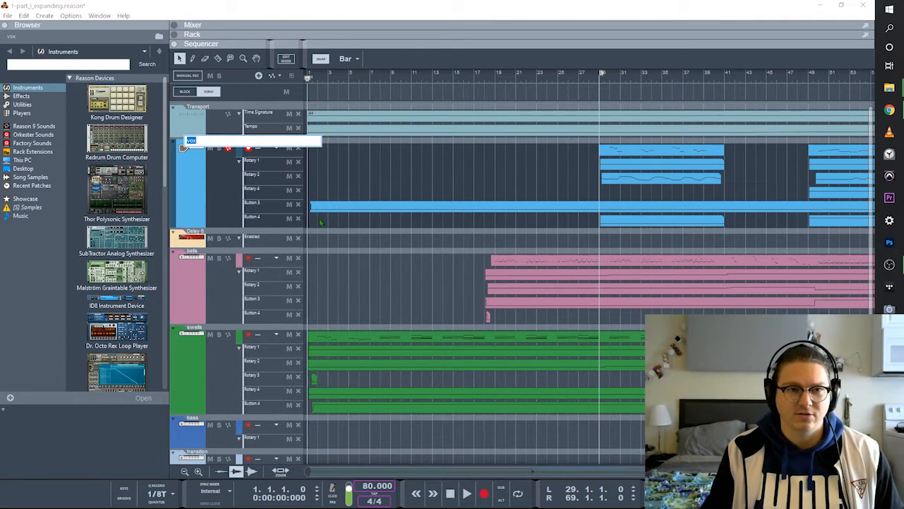
click(399, 182)
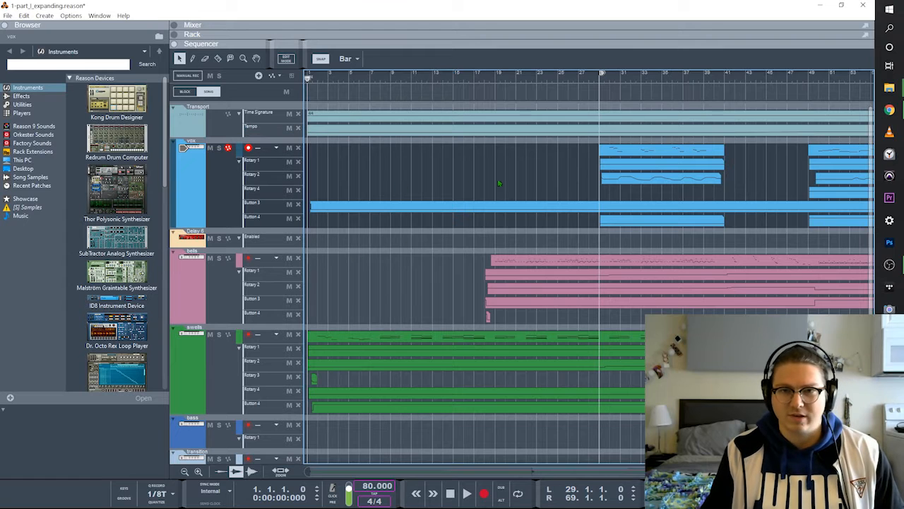
Play the song from bar 29 and solo the vox track for a while to hear its first section alone
scroll(549, 159, right, 3)
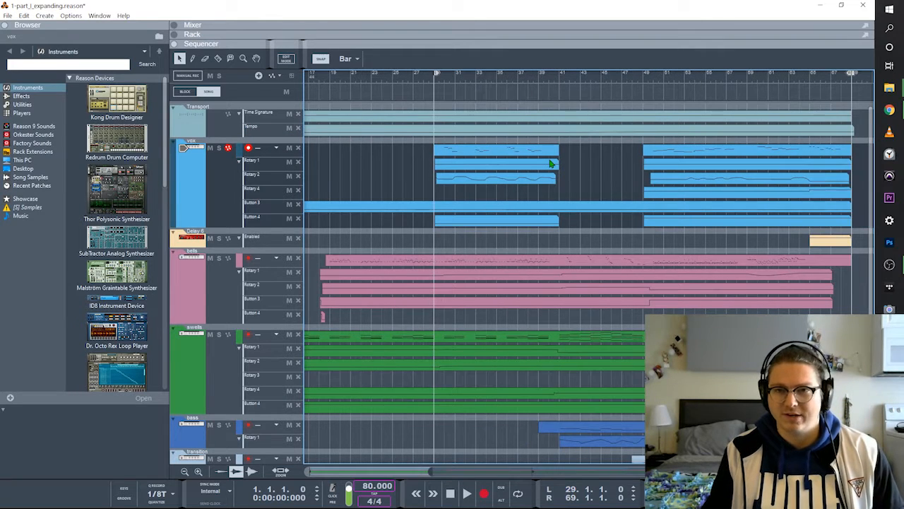
click(435, 79)
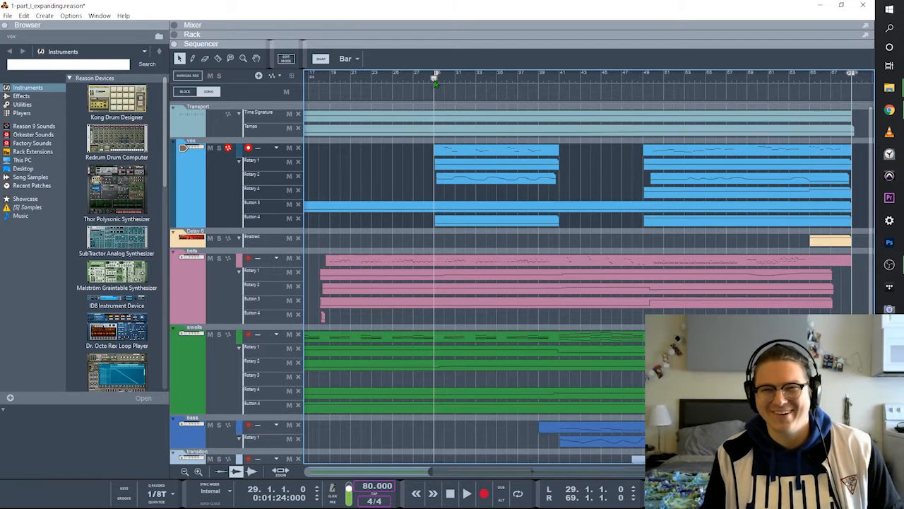
key(space)
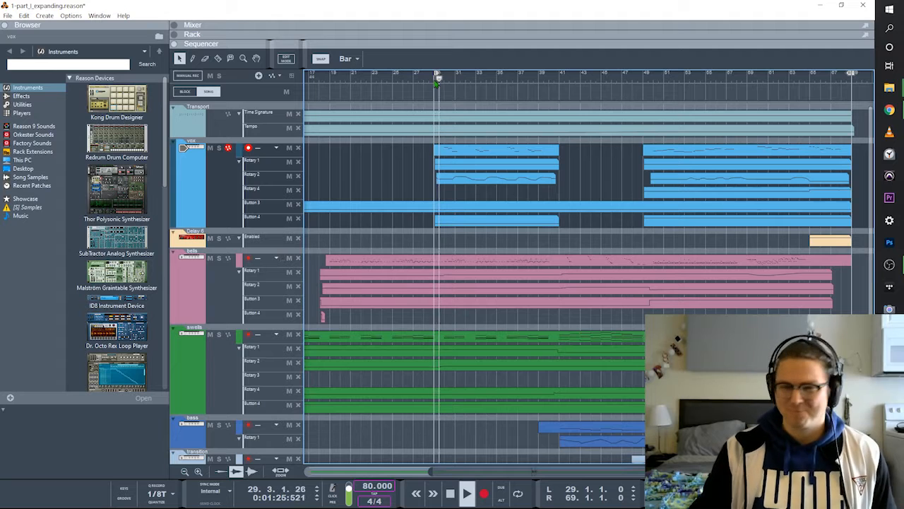
click(218, 148)
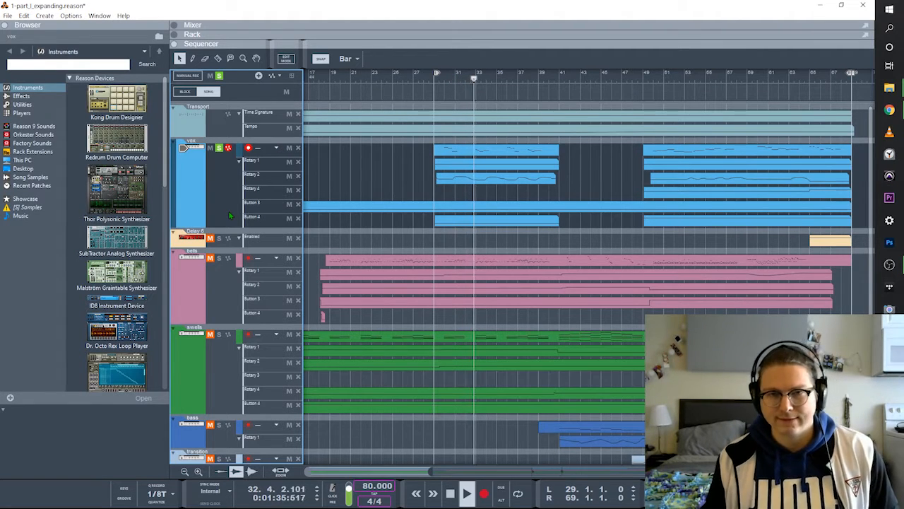
click(219, 151)
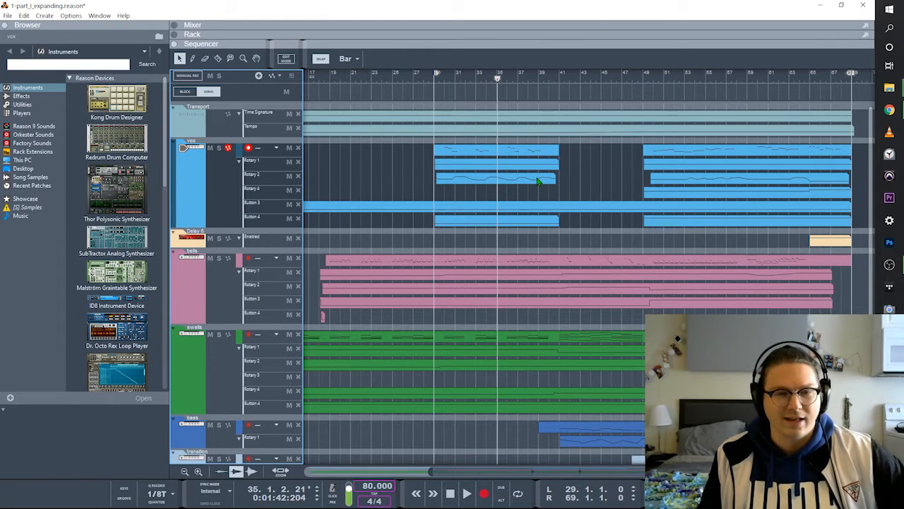
Select the vox automation clips, then collapse that track's automation lanes and select its two note clips
drag(427, 157, 681, 223)
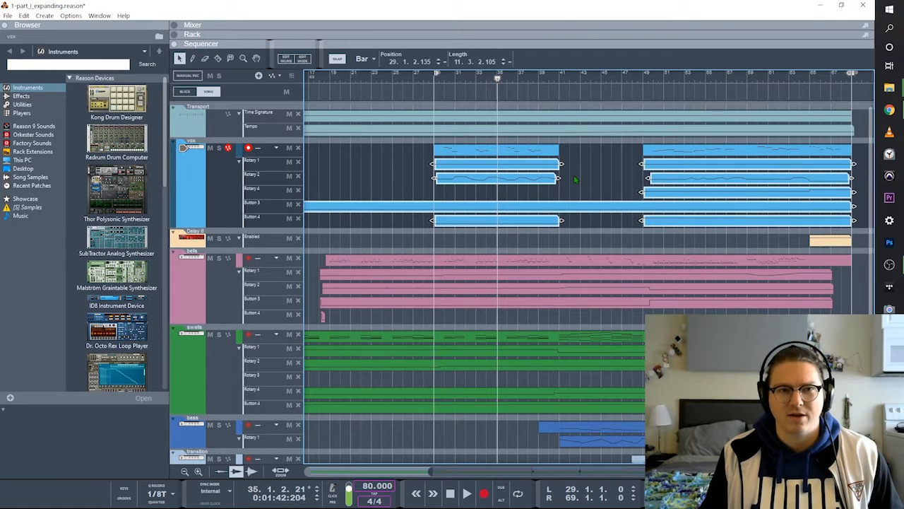
click(239, 161)
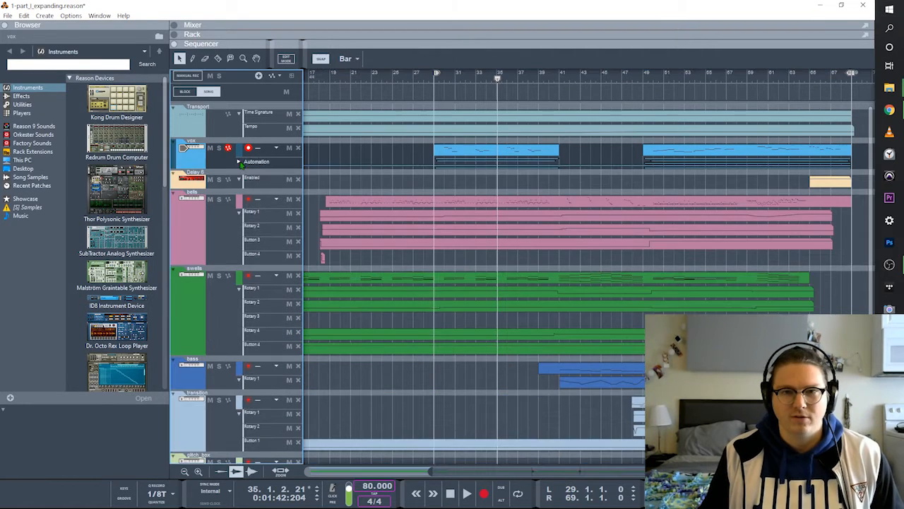
drag(404, 142, 692, 158)
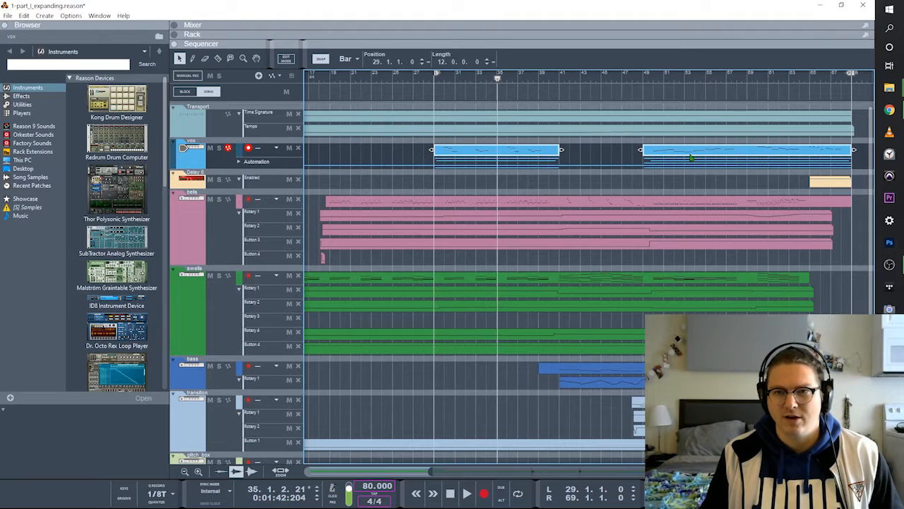
click(595, 154)
View the notes of the first vox clip, then return to the arrangement with the automation lanes expanded
double_click(534, 157)
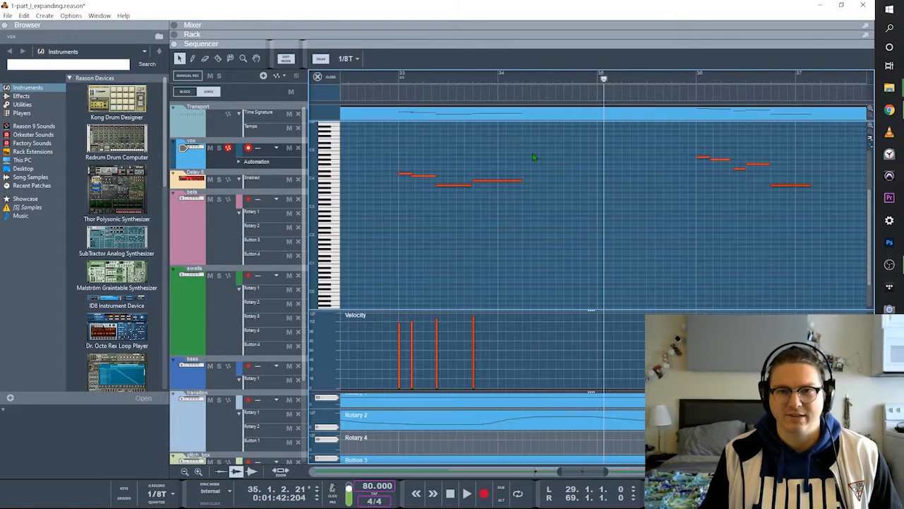
key(ctrl+e)
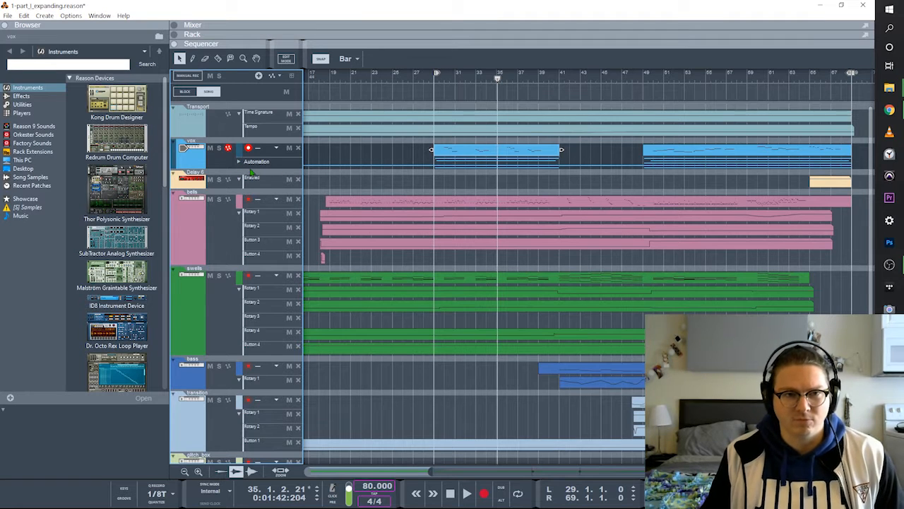
click(237, 161)
scroll(518, 243, left, 5)
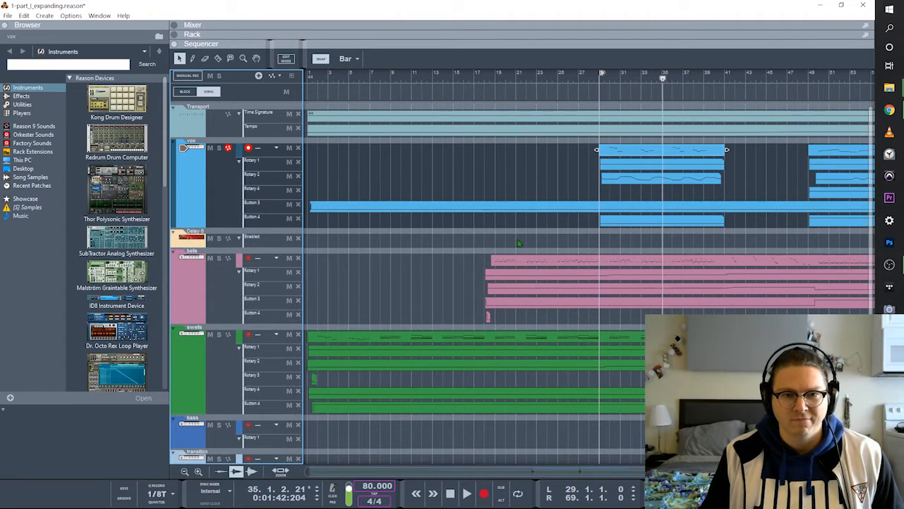
Reopen the first vox note clip, play its opening phrase from just before bar 30, and return to the arrangement
double_click(637, 155)
drag(381, 195, 608, 277)
scroll(576, 269, left, 6)
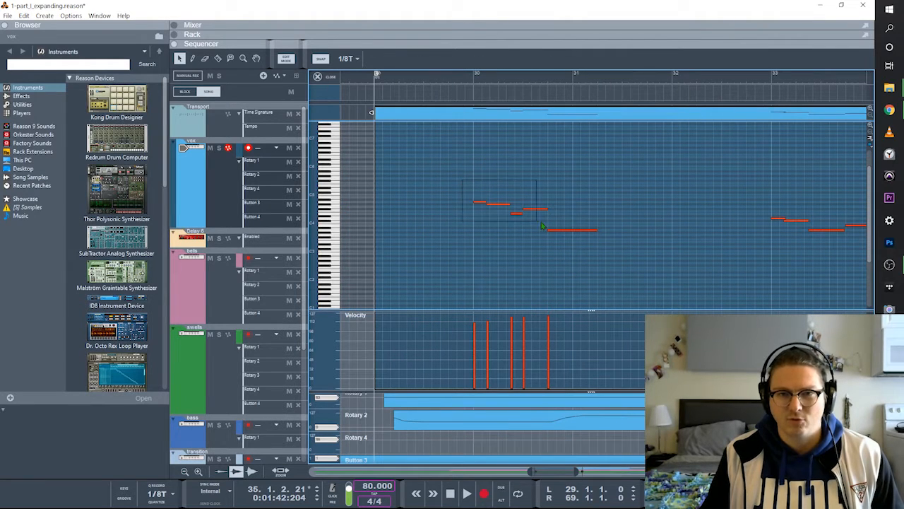
click(465, 79)
key(space)
click(511, 191)
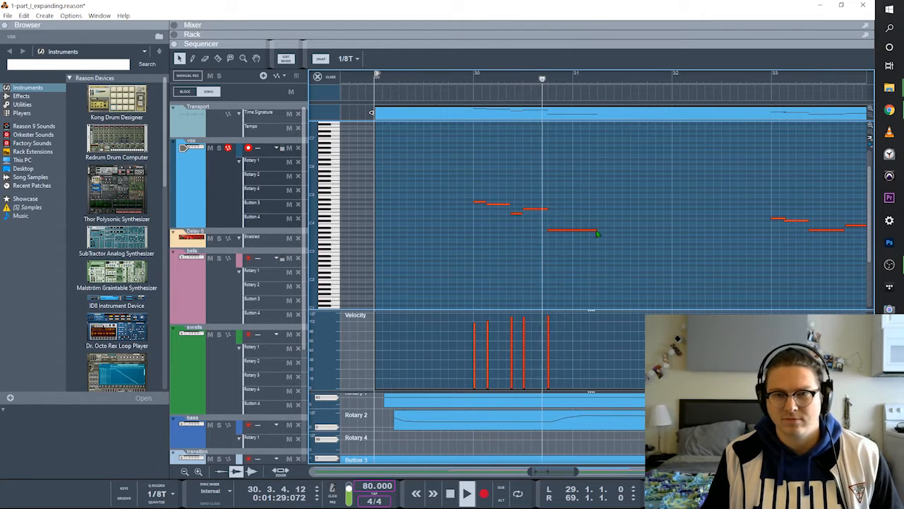
key(space)
scroll(598, 233, right, 3)
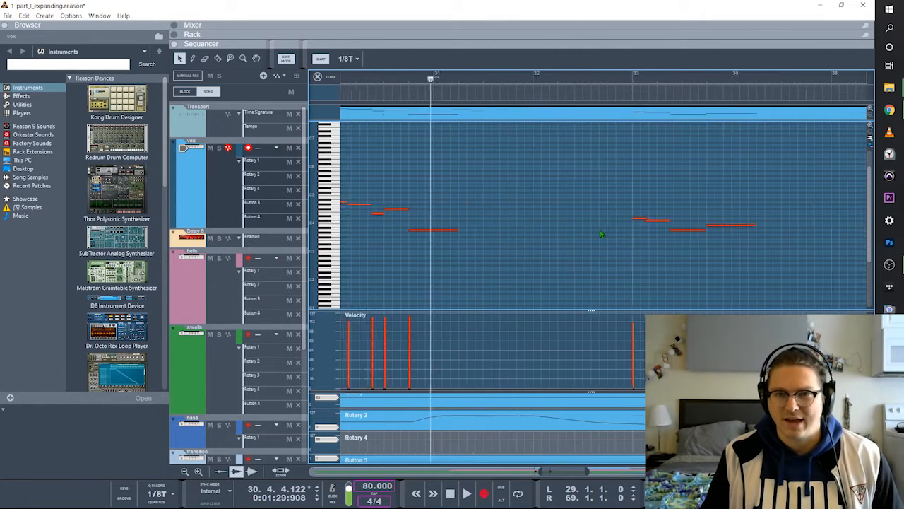
click(317, 77)
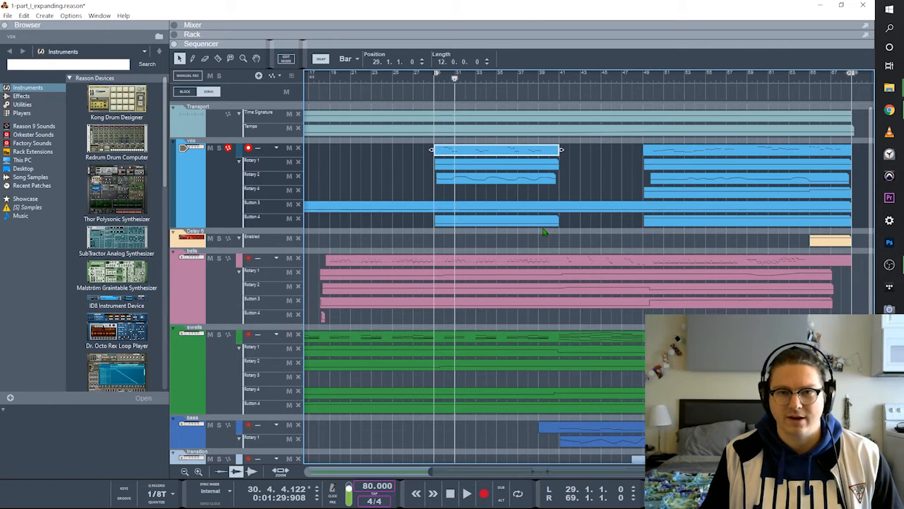
Set the playhead to bar 50, open the second vox note clip and select its first five notes
click(656, 78)
double_click(667, 160)
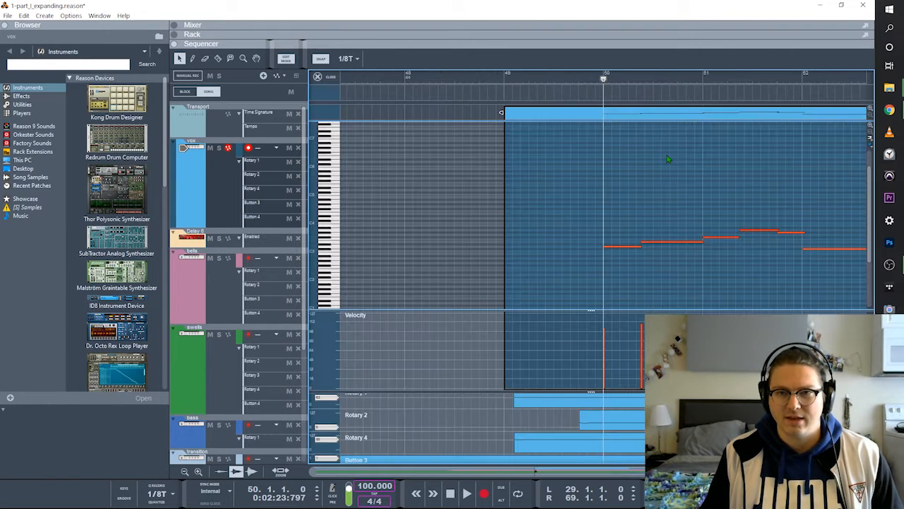
scroll(614, 216, right, 3)
drag(391, 270, 558, 193)
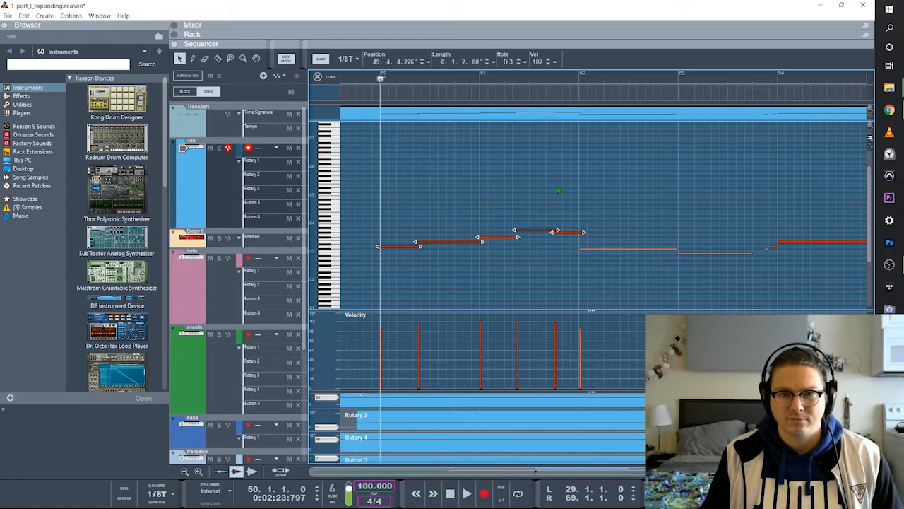
Play the second vox clip from bar 50, soloing the track for part of it, then return to the arrangement
key(space)
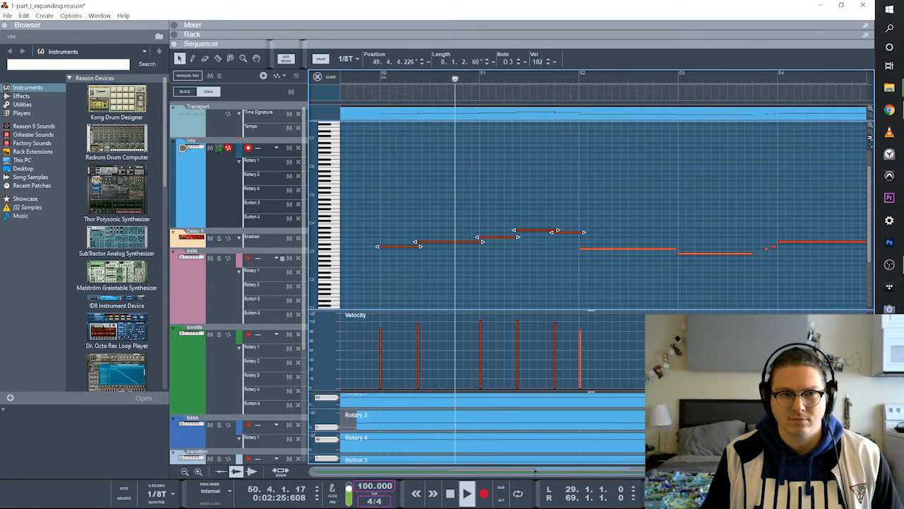
click(219, 148)
click(219, 148)
click(504, 261)
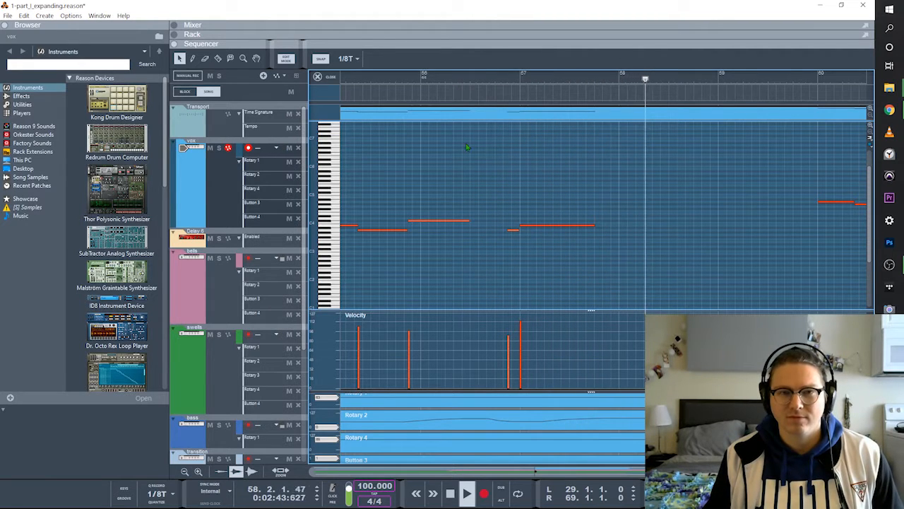
key(space)
key(Tab)
click(591, 192)
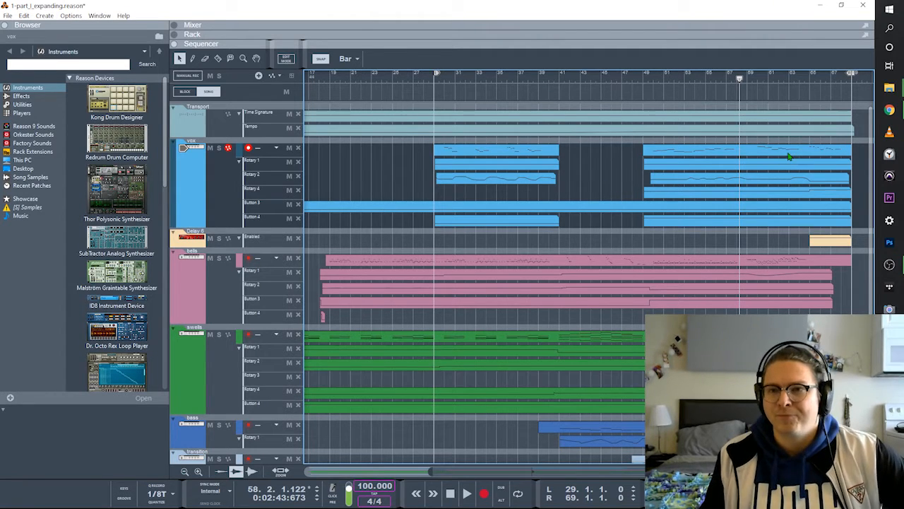
Select the vox track's Rotary 1, Rotary 2 and Button 4 automation clips one by one in both sections
click(520, 167)
click(523, 179)
click(695, 166)
click(695, 179)
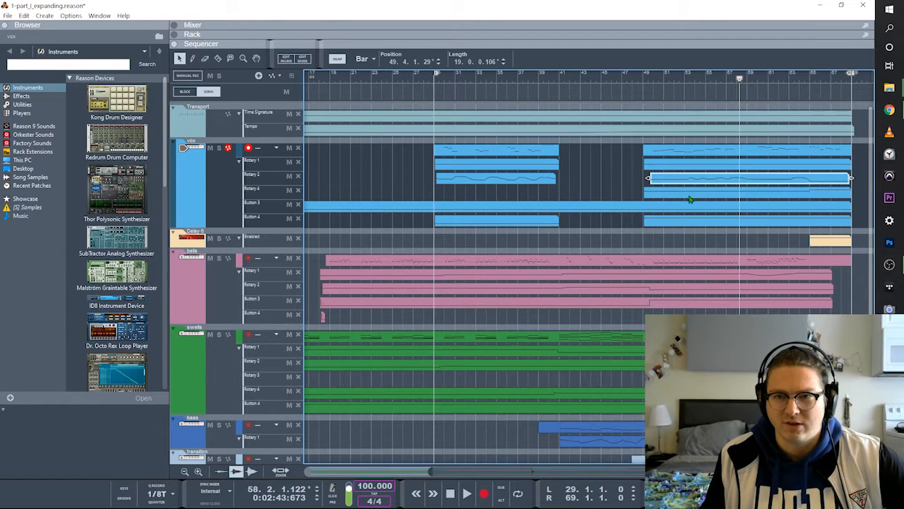
click(675, 223)
click(528, 222)
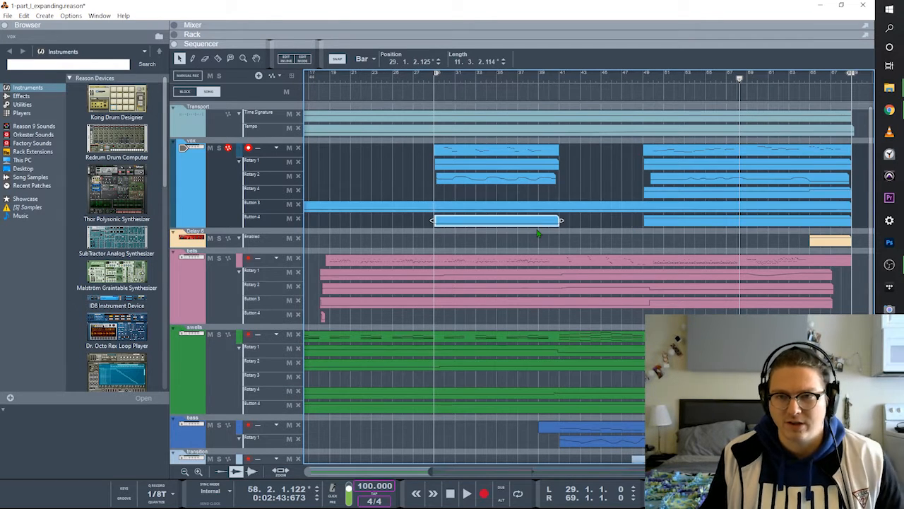
Move the playhead to bar 55 and open the Button 4 automation clip at bar 29 for inline viewing
click(453, 85)
click(713, 83)
double_click(487, 227)
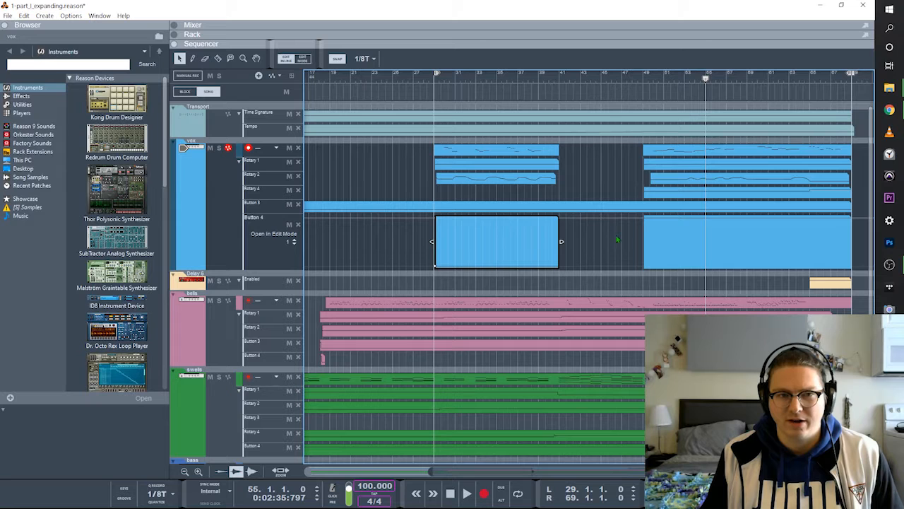
click(260, 221)
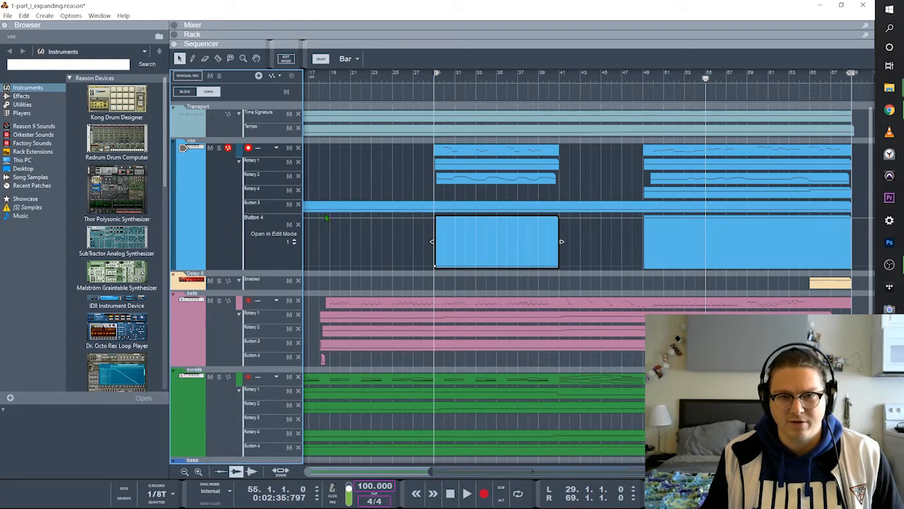
Open the vox track's Button 3 automation clip inline and inspect it along the timeline
click(594, 202)
double_click(601, 209)
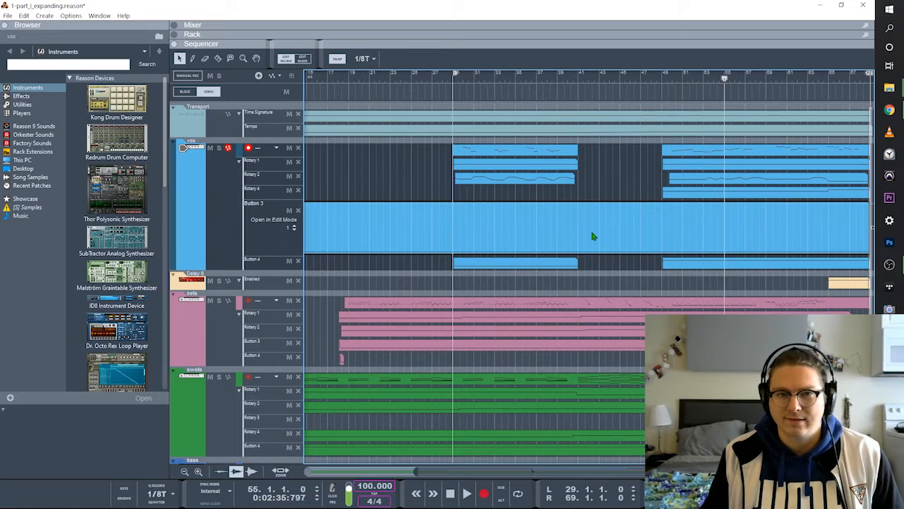
scroll(593, 234, left, 3)
scroll(604, 227, right, 3)
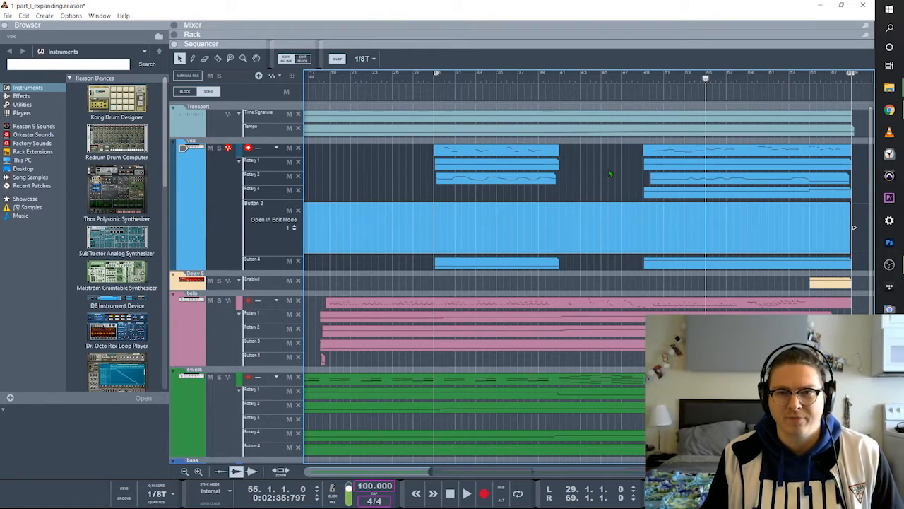
Open the first Rotary 2 automation clip of the vox track inline, play from bar 29 and solo the track
click(546, 181)
double_click(547, 181)
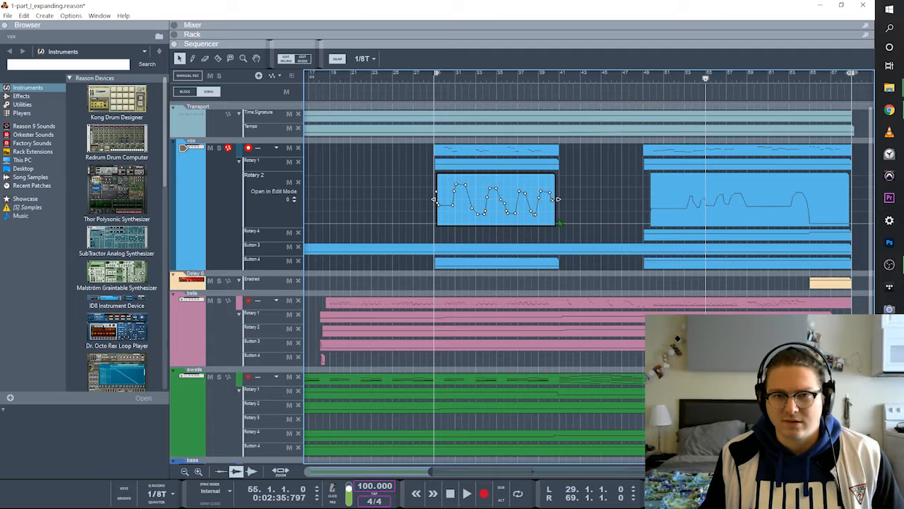
drag(446, 83, 443, 79)
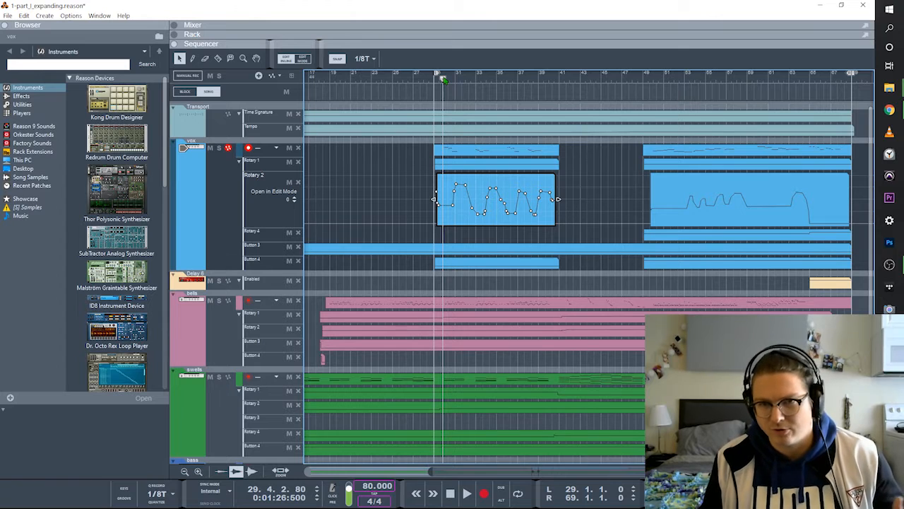
key(space)
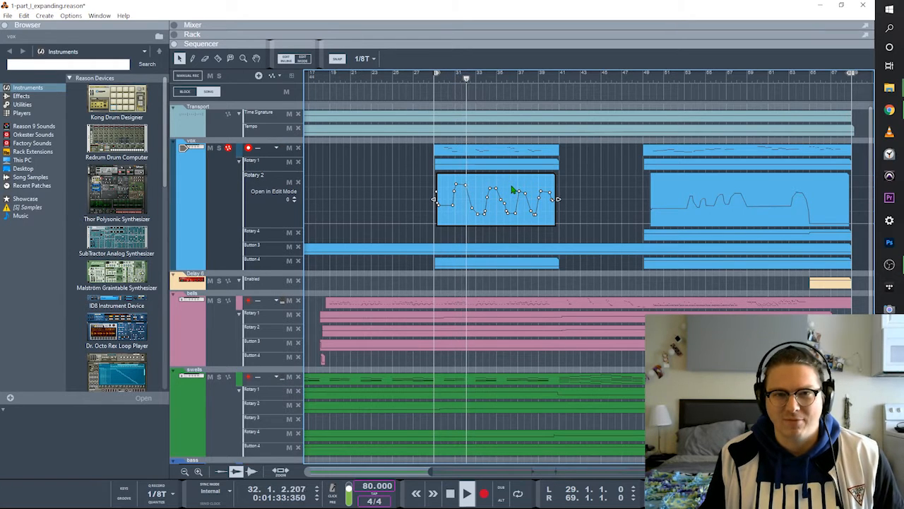
click(219, 149)
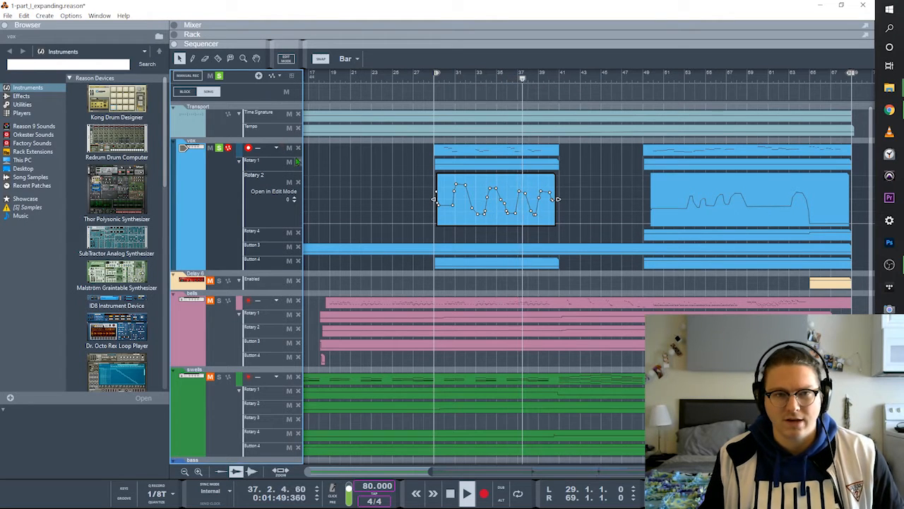
Stop playback, close the Rotary 2 inline view and open the vox track's Rotary 4 automation clip inline
key(space)
click(410, 174)
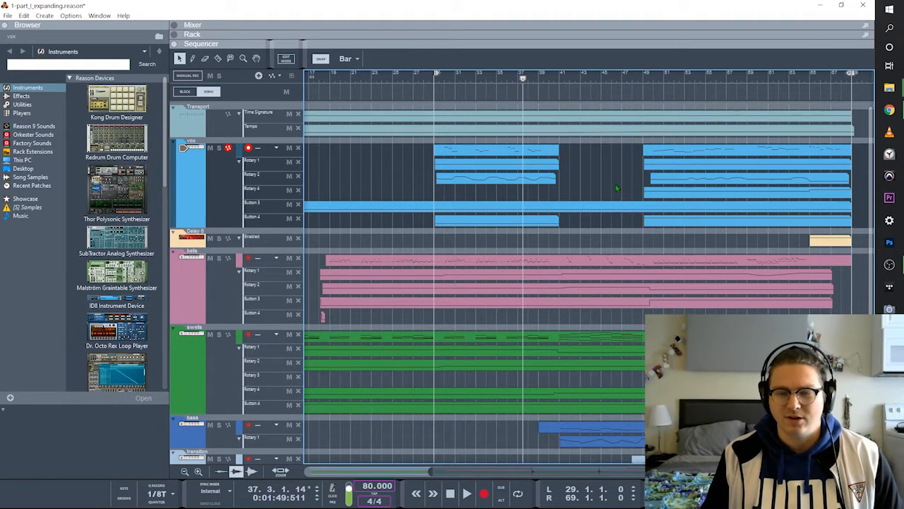
double_click(726, 202)
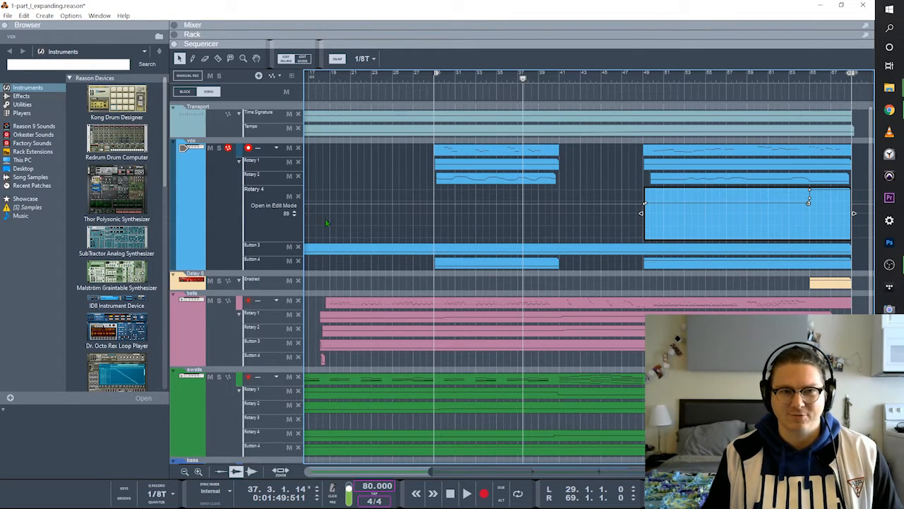
Move the playhead to bar 35, select the vox note clips at bars 29 and 49, and move the playhead to bar 59
click(516, 76)
drag(521, 77, 497, 76)
click(546, 151)
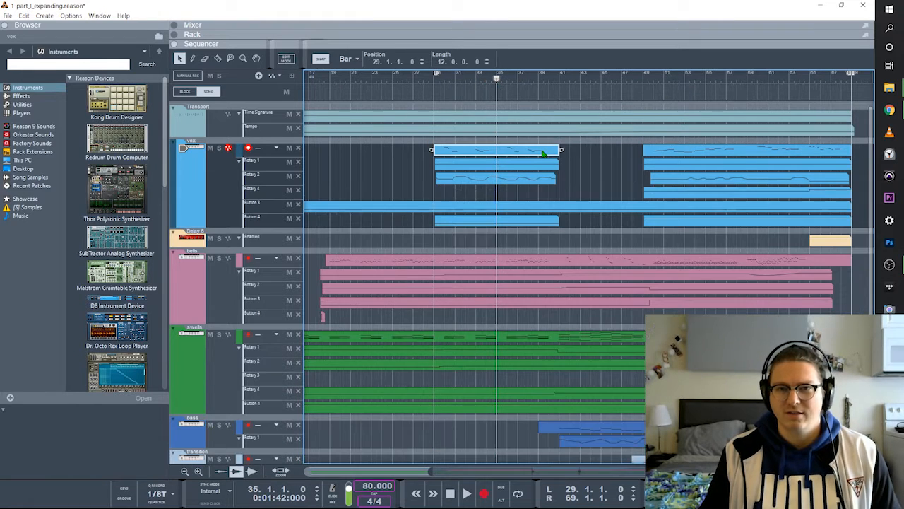
click(751, 150)
click(747, 78)
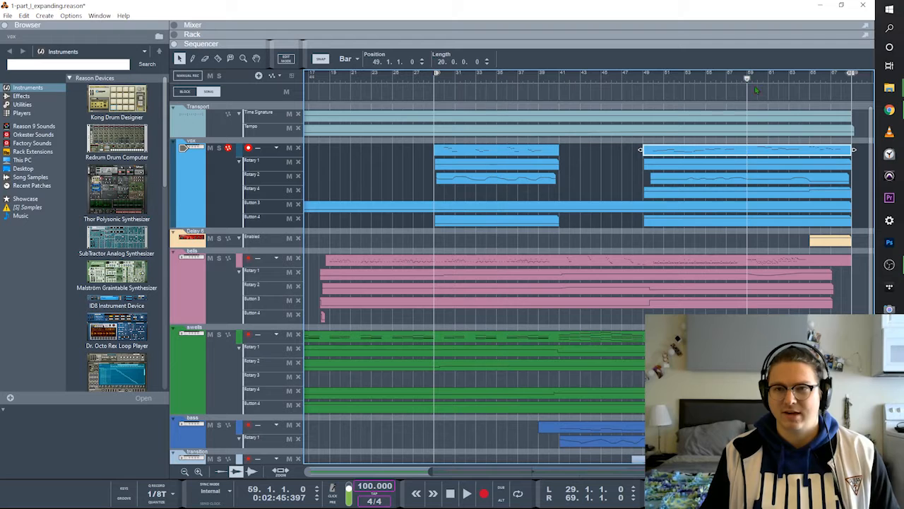
View the Rotary 4 automation inline again, select the vox note clip at bar 59 and move the playhead to bar 65
click(732, 157)
click(734, 157)
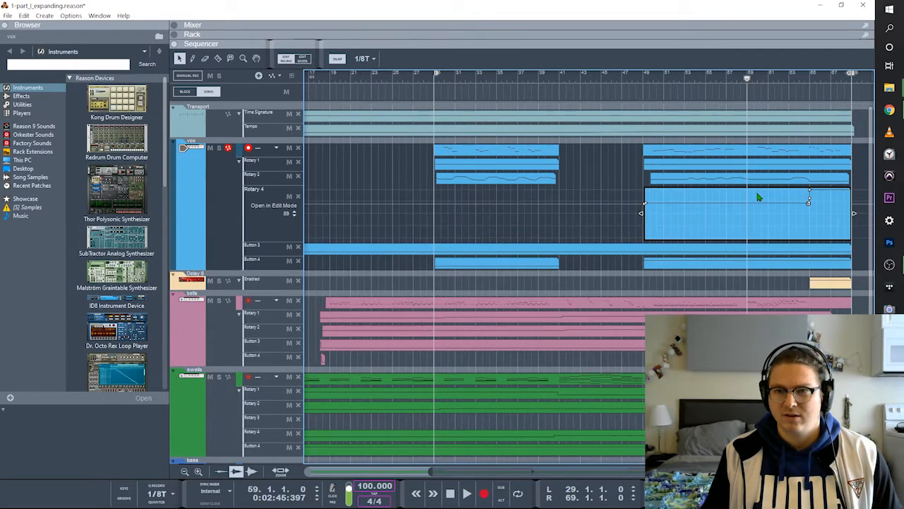
click(816, 150)
click(810, 78)
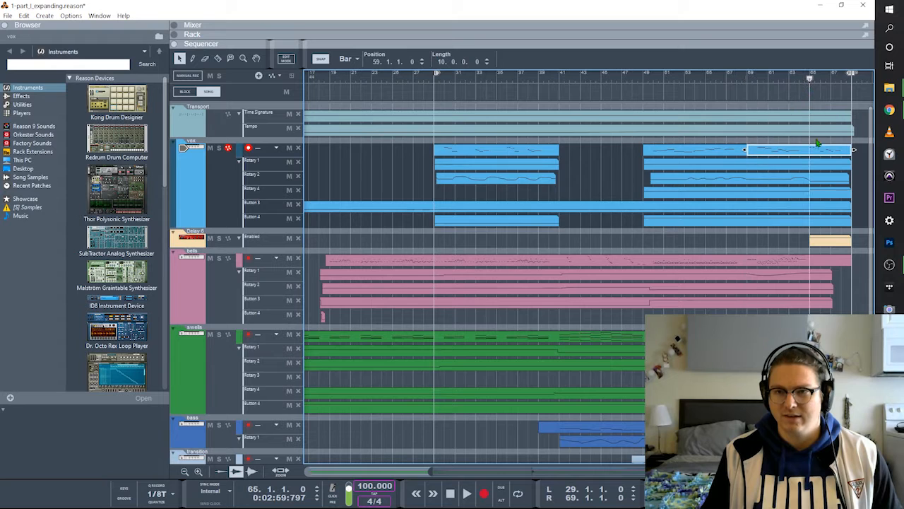
Collapse and re-expand the vox track's automation lanes and close the inline clip view
click(240, 171)
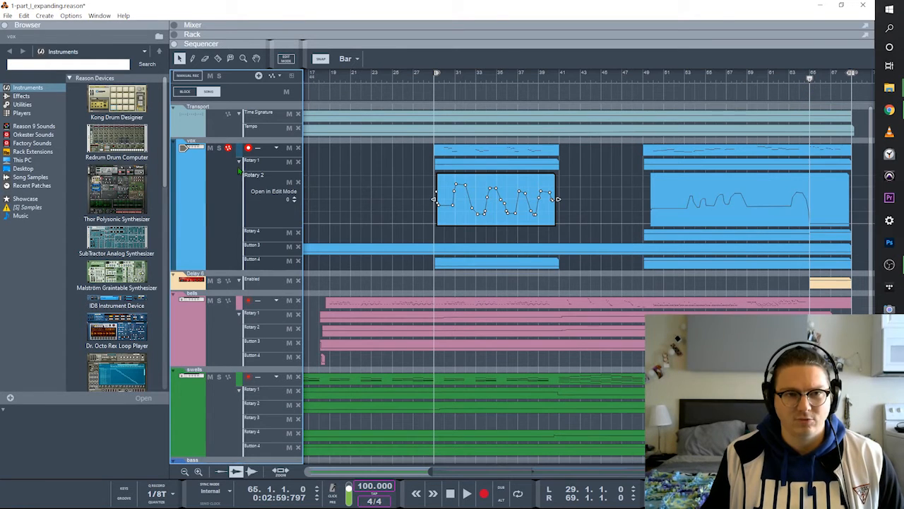
click(240, 162)
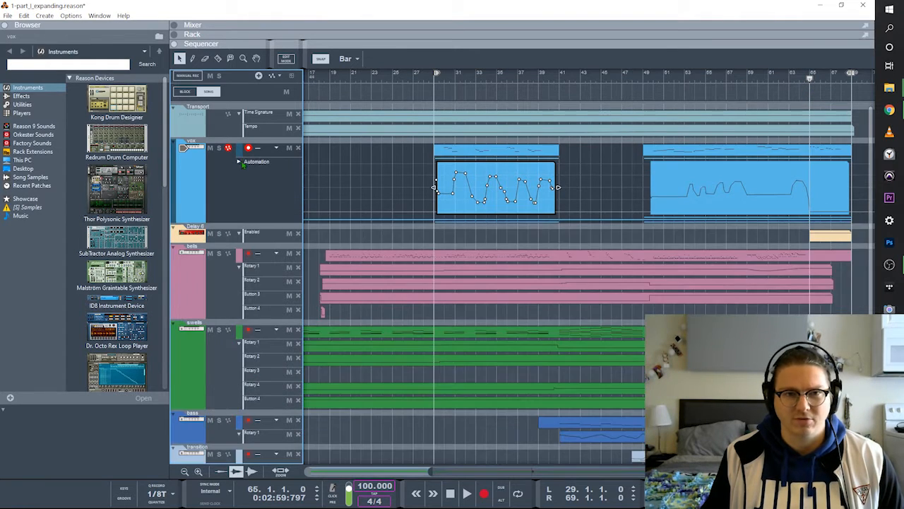
click(239, 163)
click(399, 170)
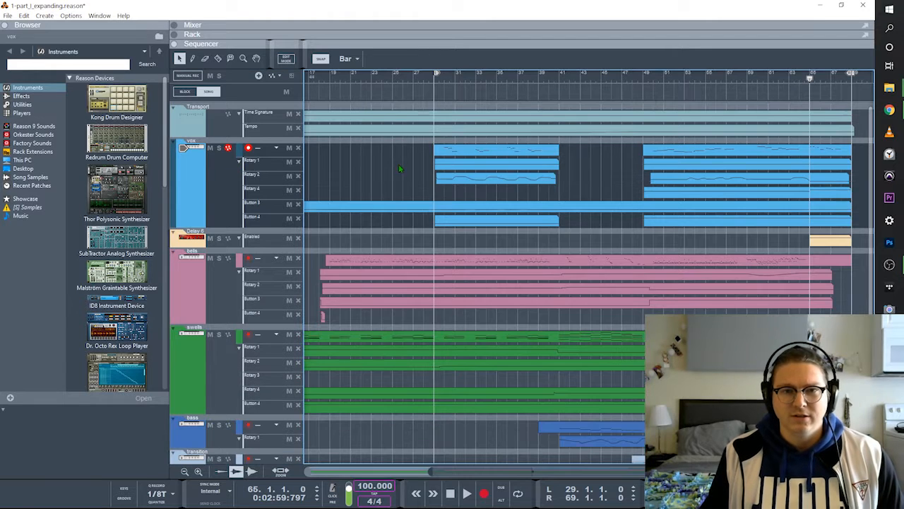
Select the Delay 6 track, move on to the bells track and examine its note clip along the timeline
click(196, 240)
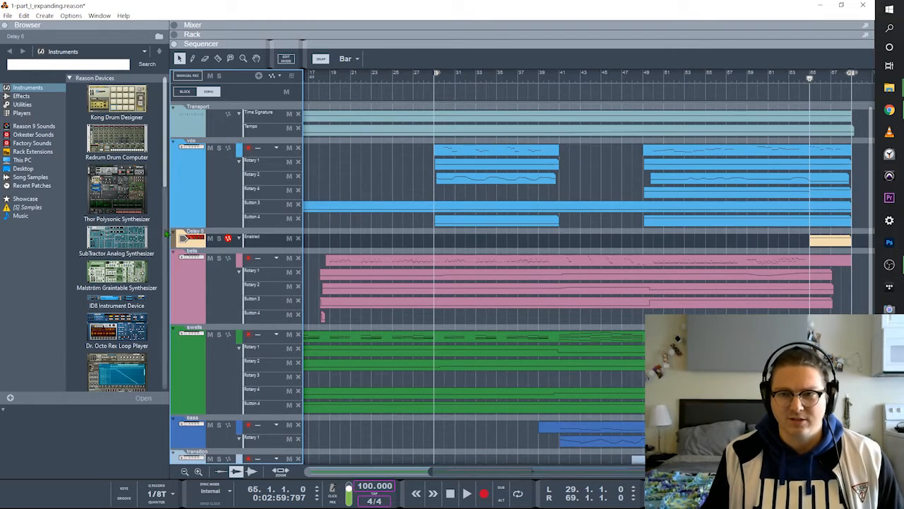
click(191, 287)
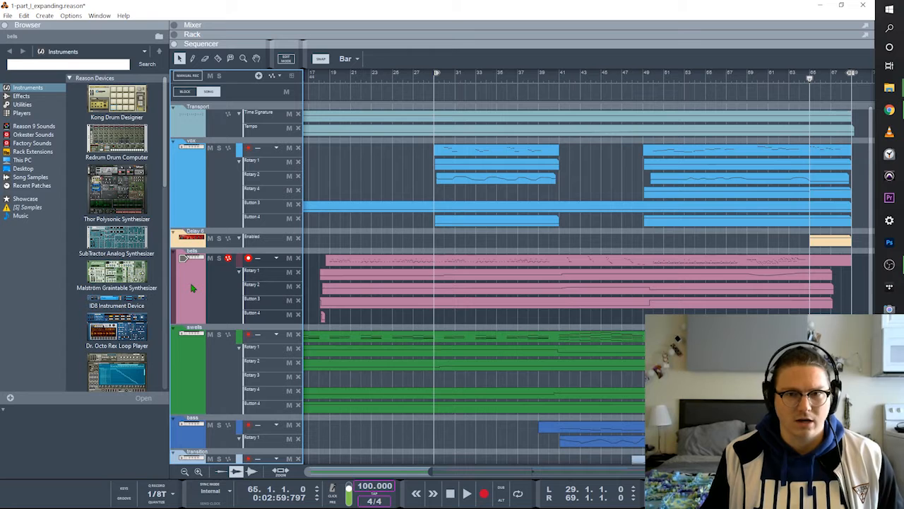
click(350, 261)
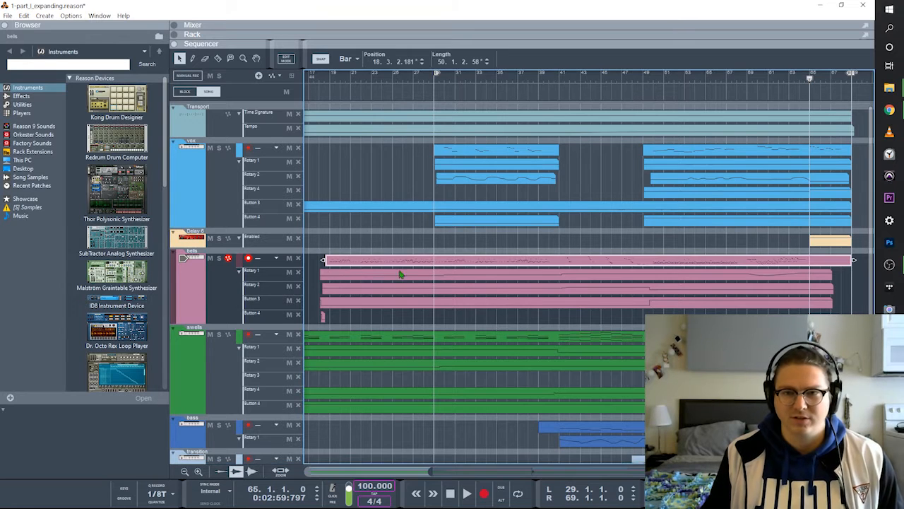
scroll(471, 295, left, 3)
scroll(500, 289, right, 2)
scroll(503, 287, right, 2)
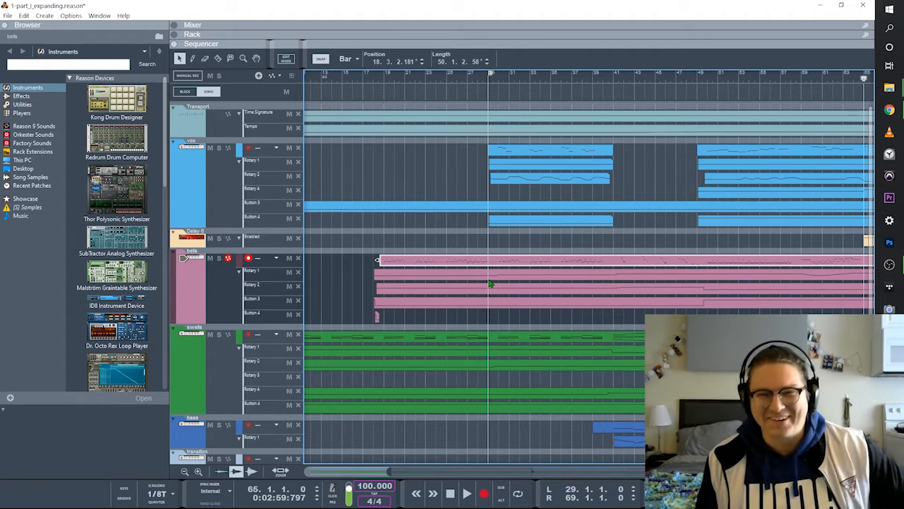
scroll(494, 272, right, 2)
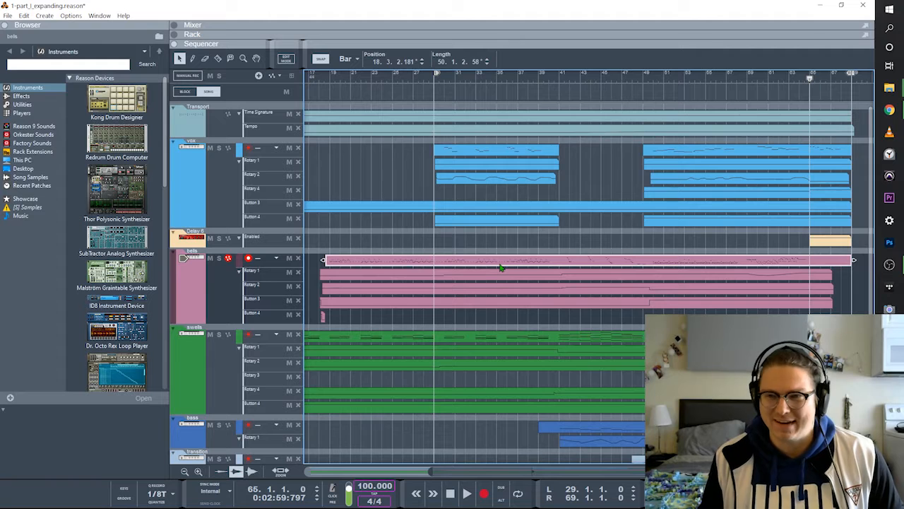
scroll(500, 267, left, 6)
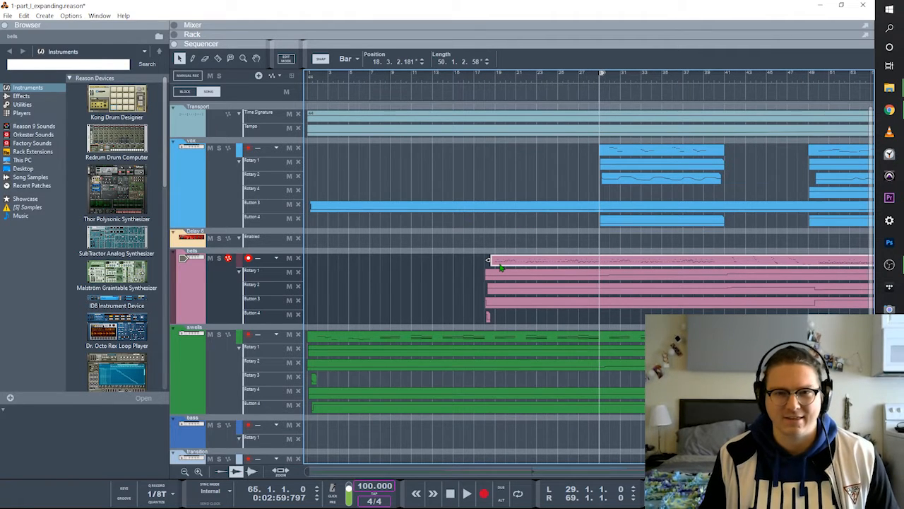
scroll(499, 267, right, 6)
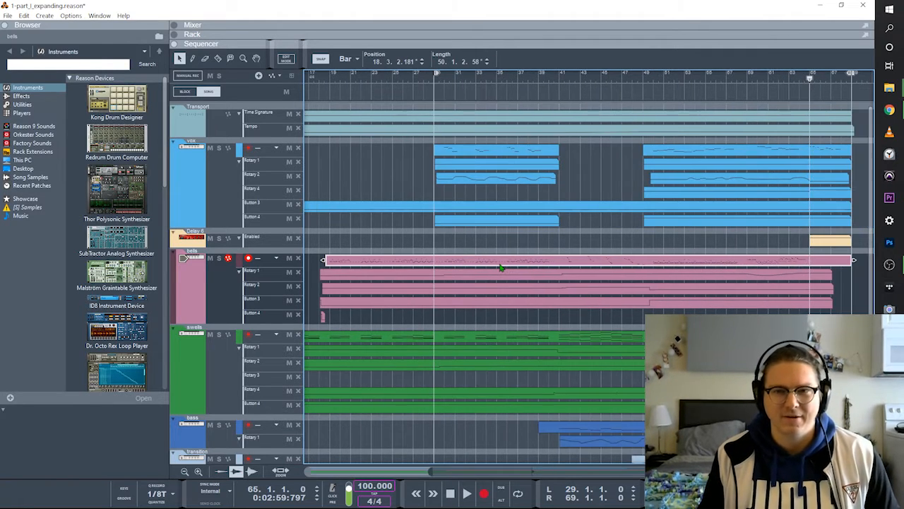
click(576, 241)
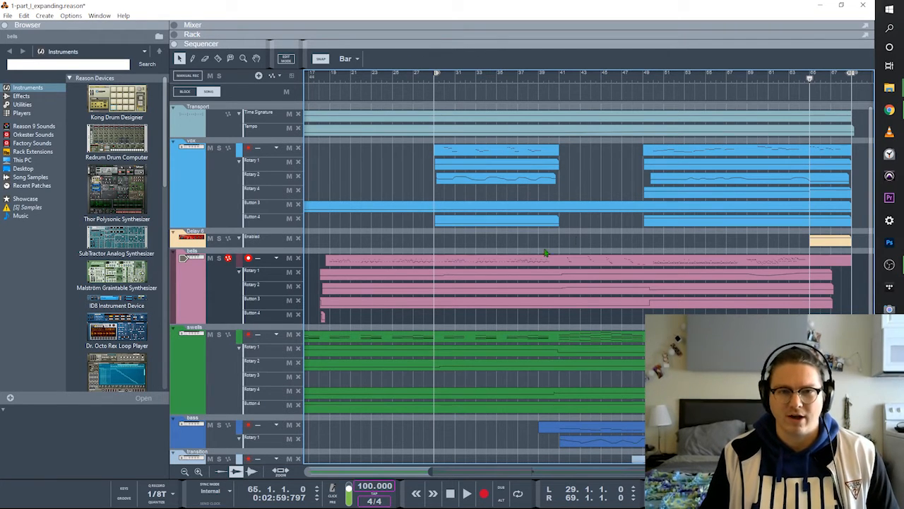
Open the bells note clip in the note editor, look over its descending notes and return to the arrangement
double_click(503, 265)
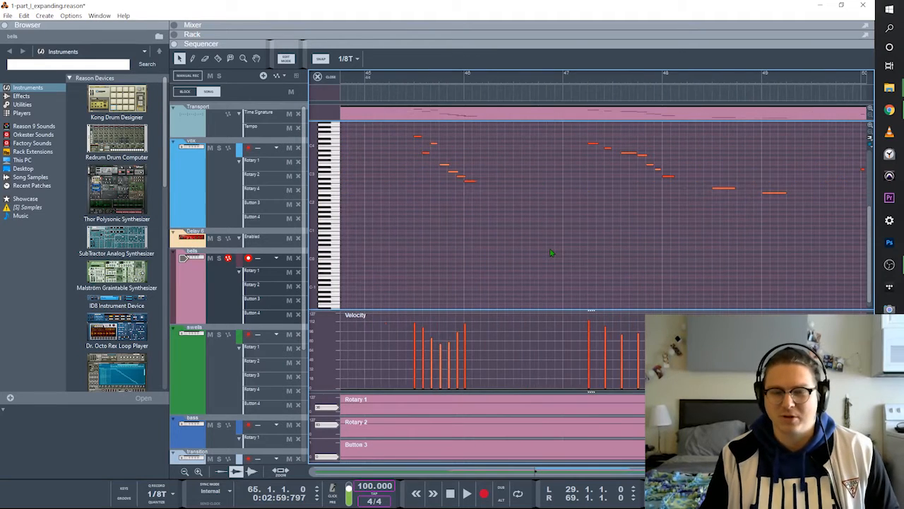
scroll(551, 253, left, 2)
click(318, 76)
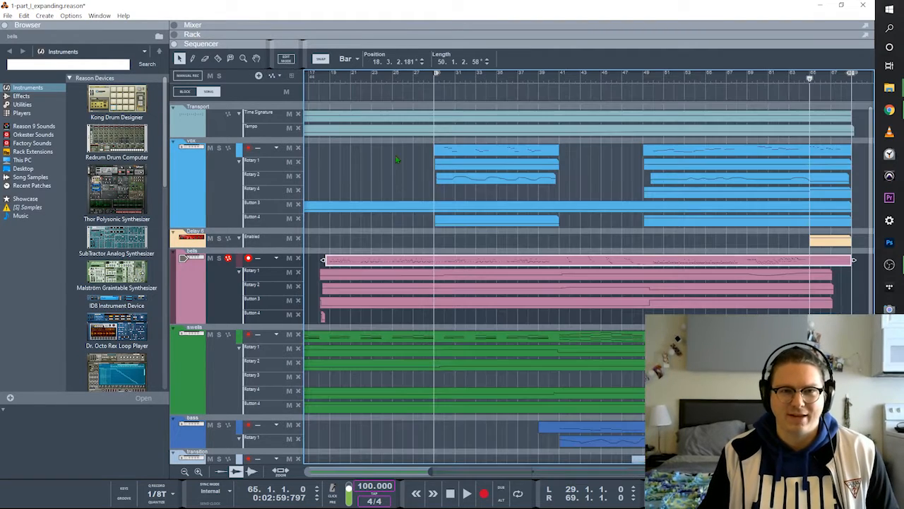
click(425, 249)
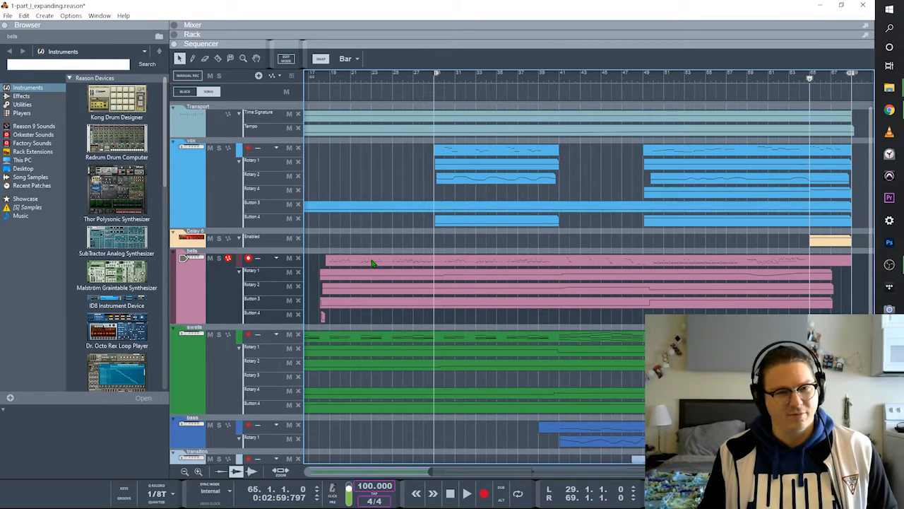
Move the playhead to bar 19 near the start of the bells clip and select the bells track
click(329, 79)
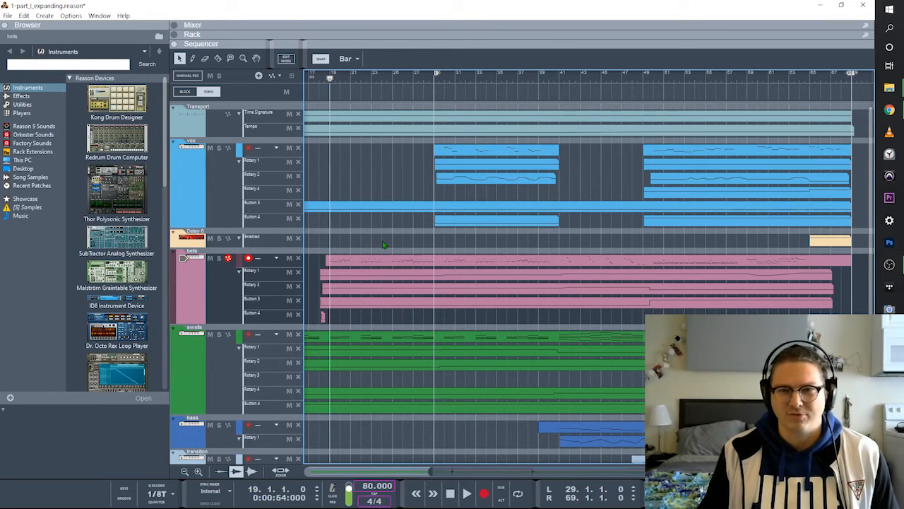
scroll(441, 290, left, 1)
scroll(444, 292, right, 2)
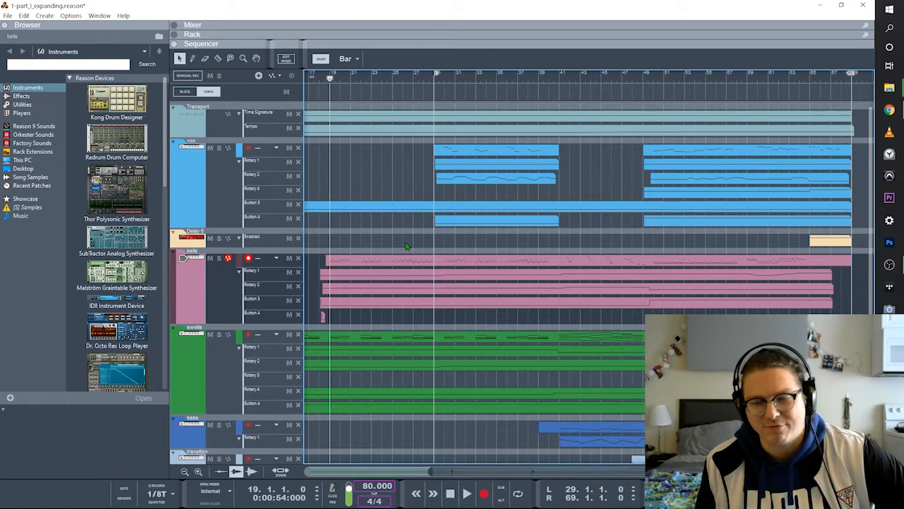
drag(504, 469, 372, 474)
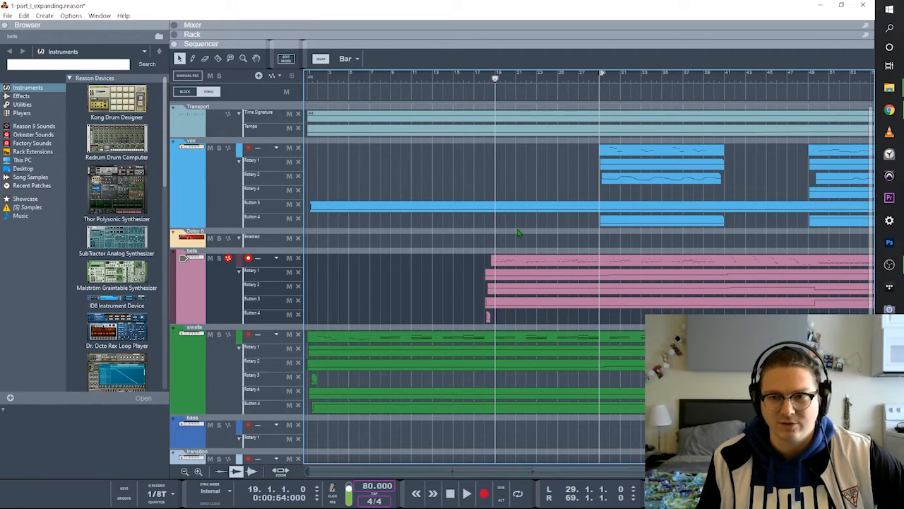
scroll(519, 233, right, 3)
click(190, 297)
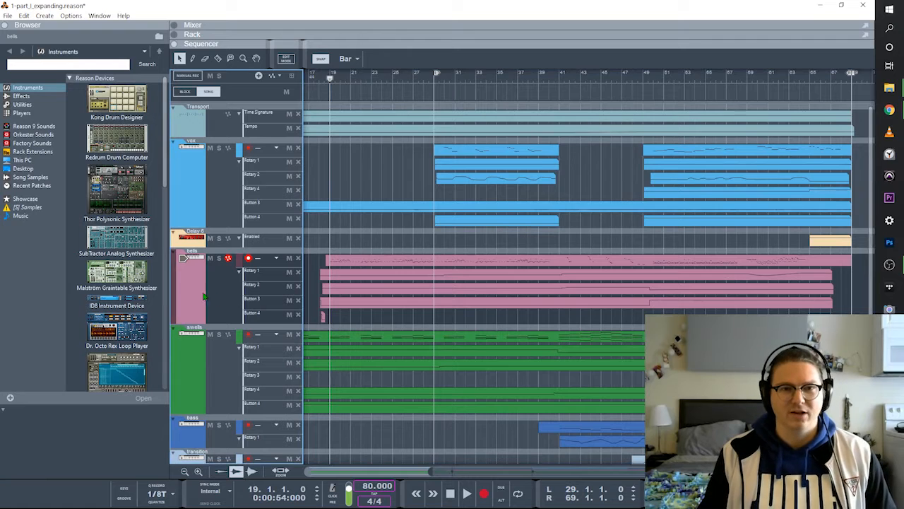
Open the bells note clip in the note editor, solo the track and start playback from bar 19
scroll(329, 302, left, 3)
click(509, 264)
scroll(517, 263, right, 3)
double_click(516, 262)
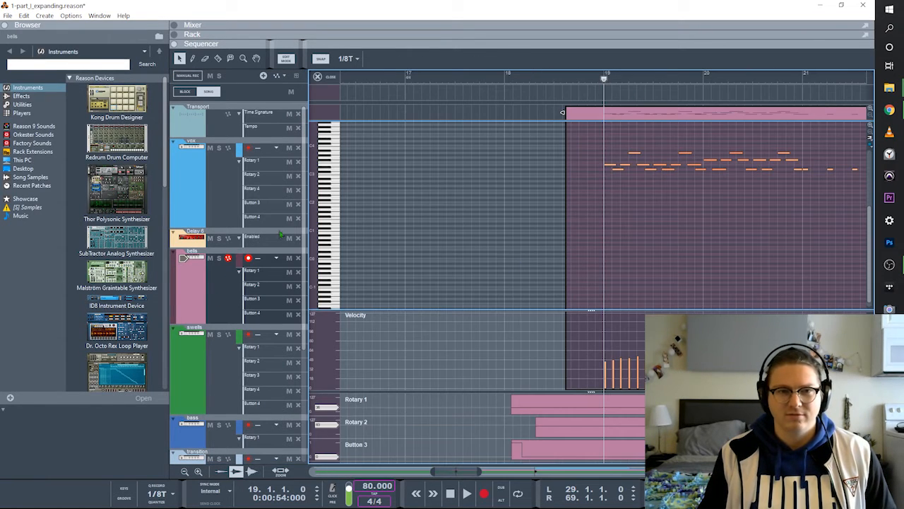
click(218, 260)
key(space)
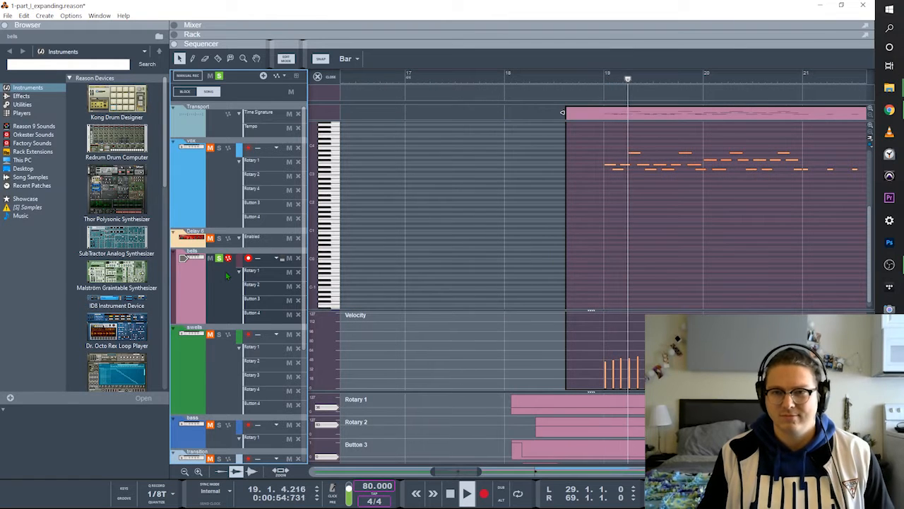
Follow the soloed bells notes and their velocities during playback from bar 19 to about bar 28
scroll(515, 252, right, 1)
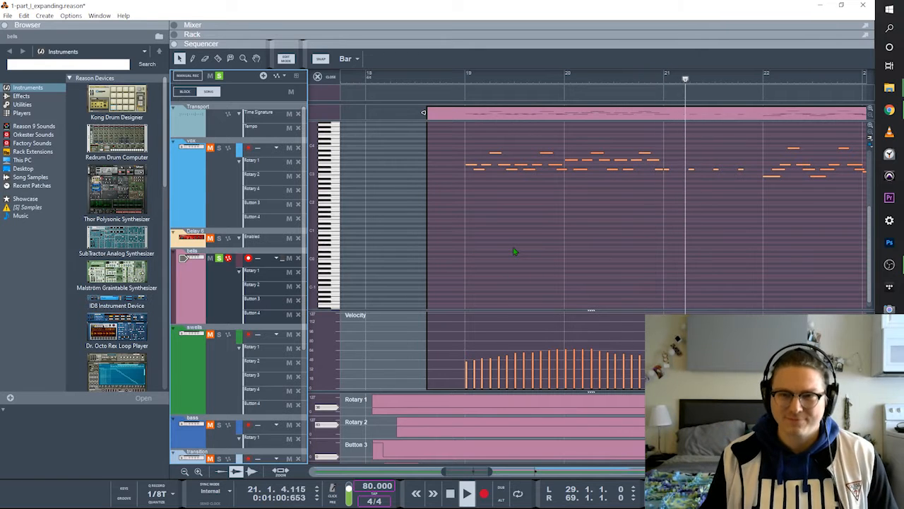
scroll(459, 191, right, 2)
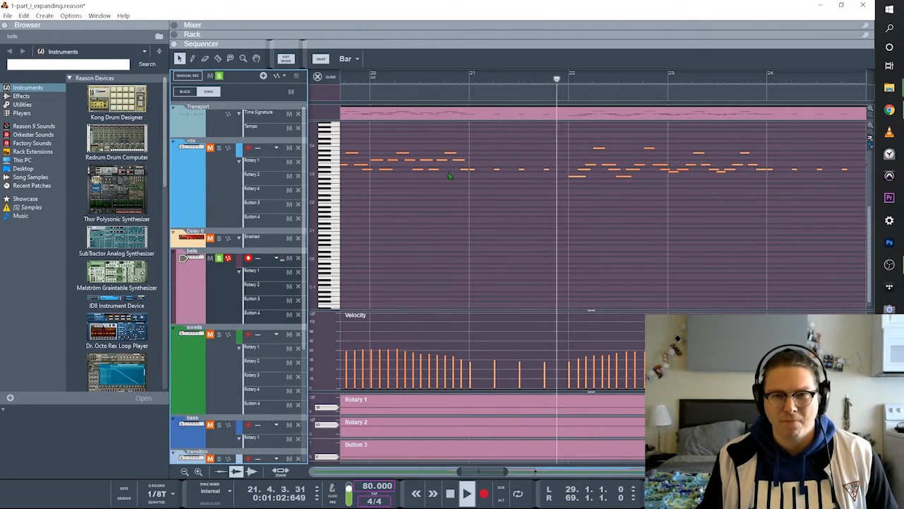
scroll(495, 197, right, 2)
scroll(530, 198, right, 1)
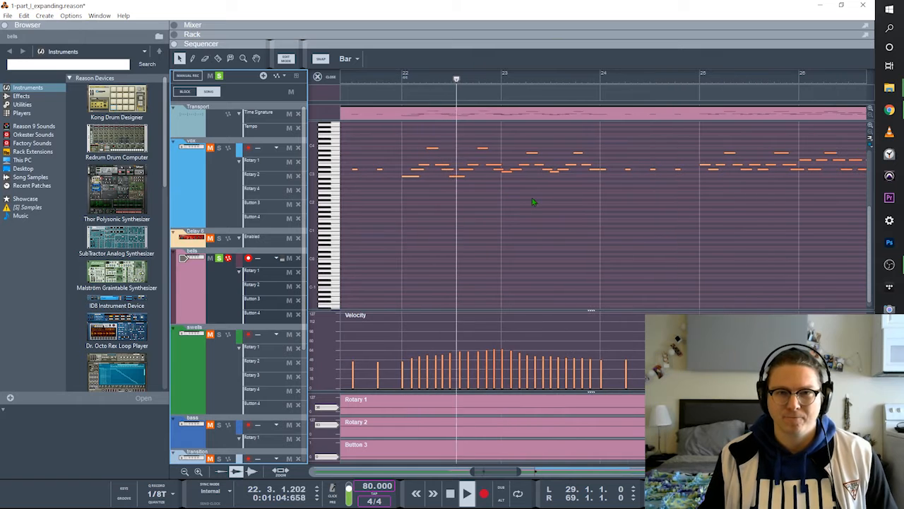
scroll(532, 197, right, 1)
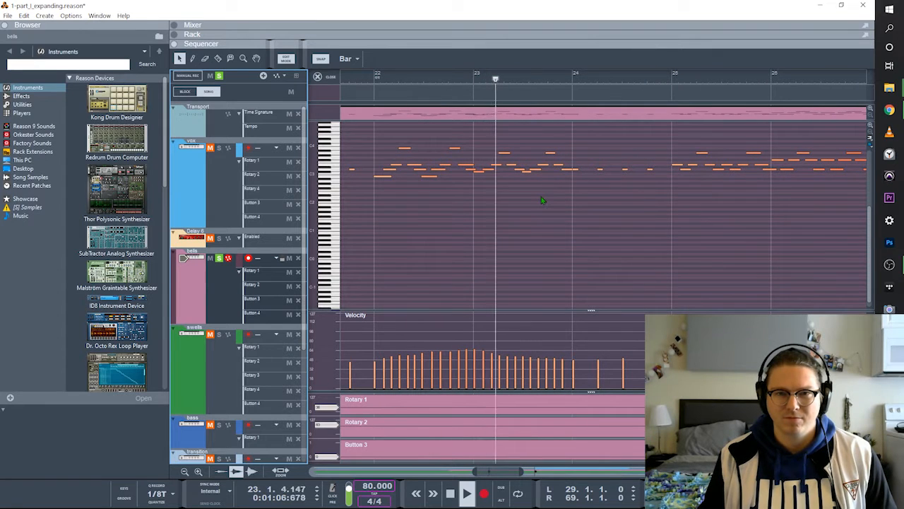
scroll(541, 200, right, 2)
scroll(541, 200, right, 2)
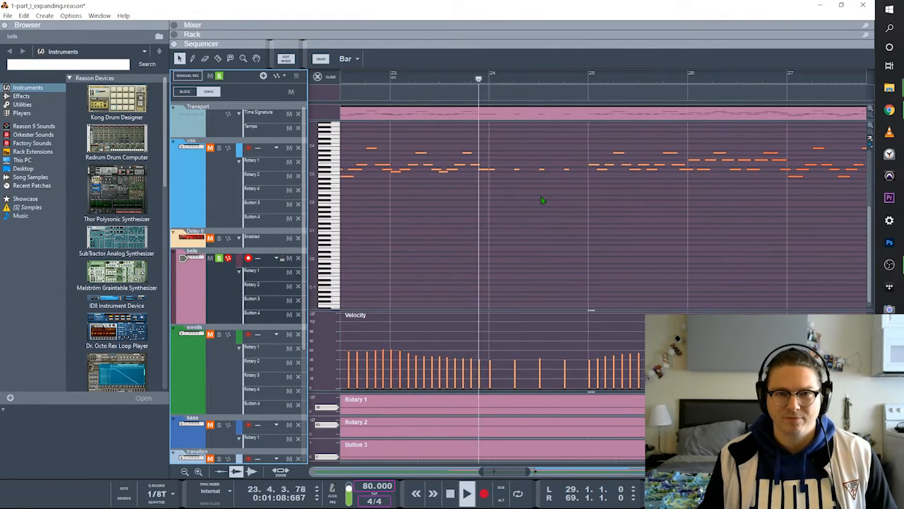
scroll(541, 199, right, 1)
scroll(541, 200, right, 3)
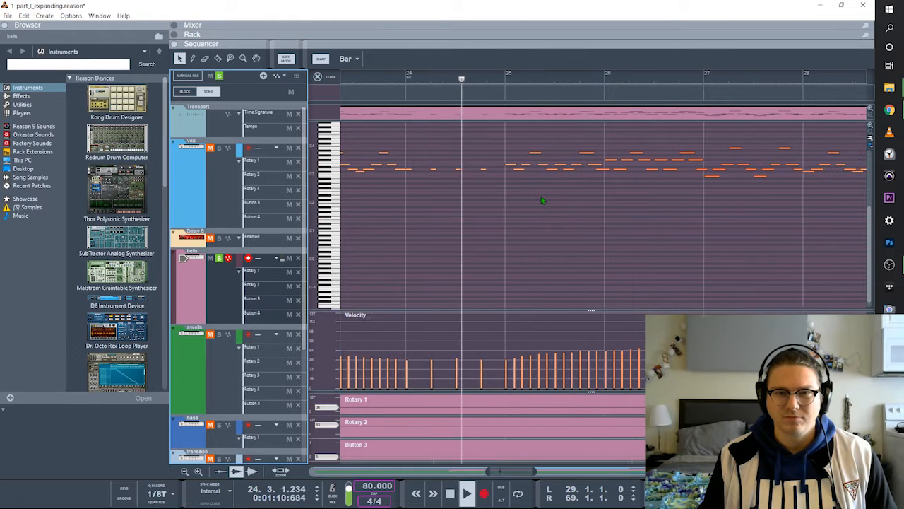
scroll(541, 199, right, 1)
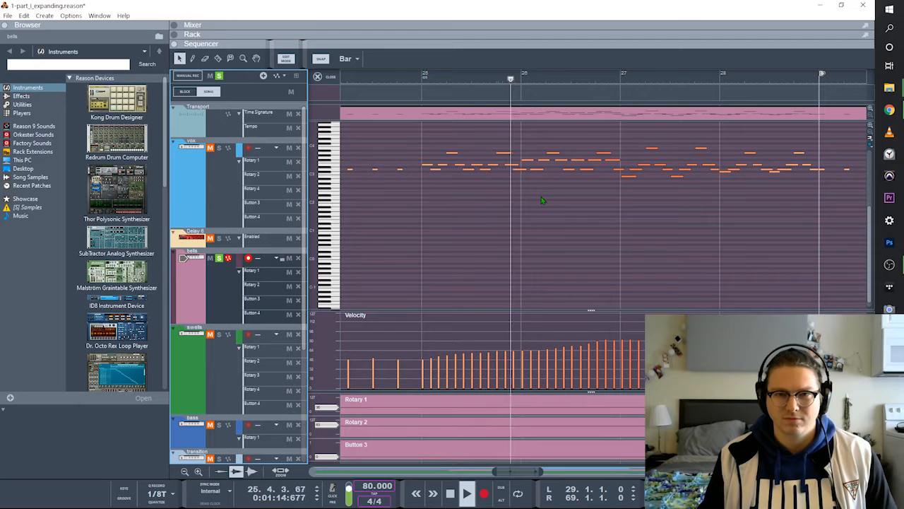
scroll(542, 197, right, 4)
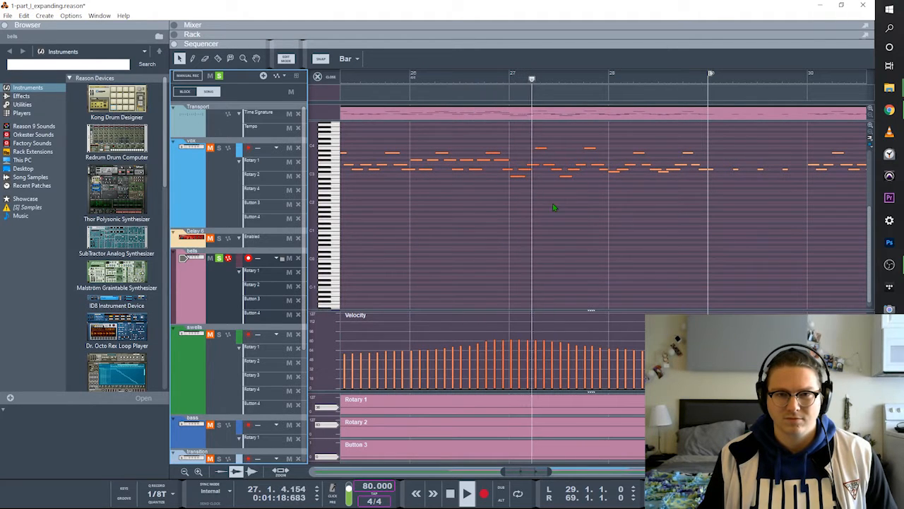
scroll(562, 215, right, 5)
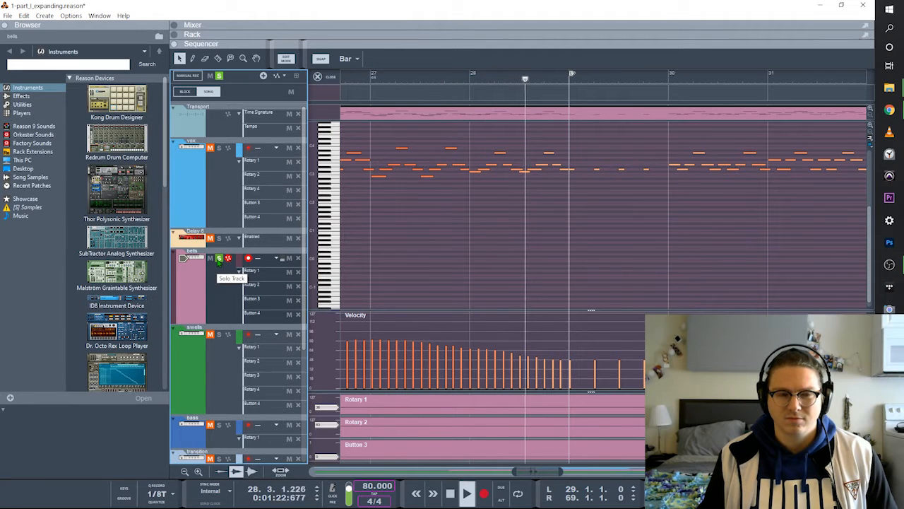
Stop playback and turn off the solo on the bells track
key(space)
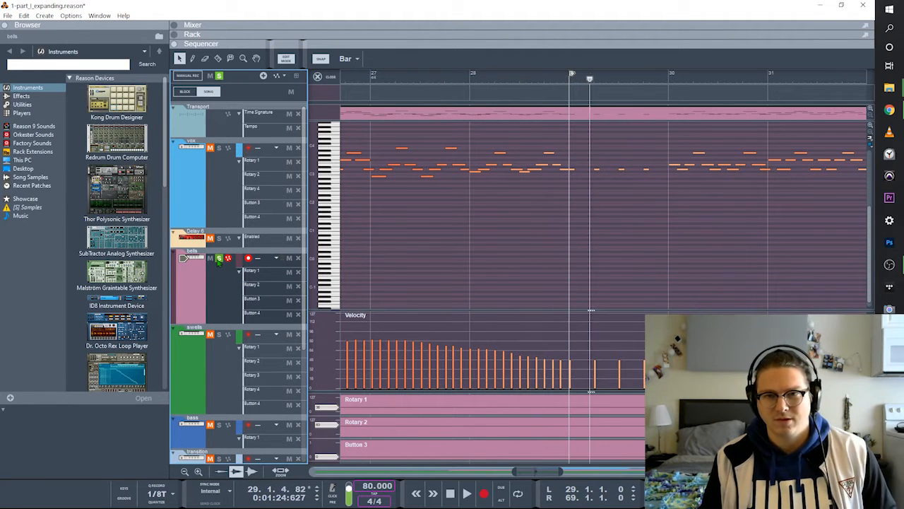
click(219, 258)
Highlight the bells phrases around bars 20 and 21 in the note editor and clear the selection
scroll(528, 209, left, 20)
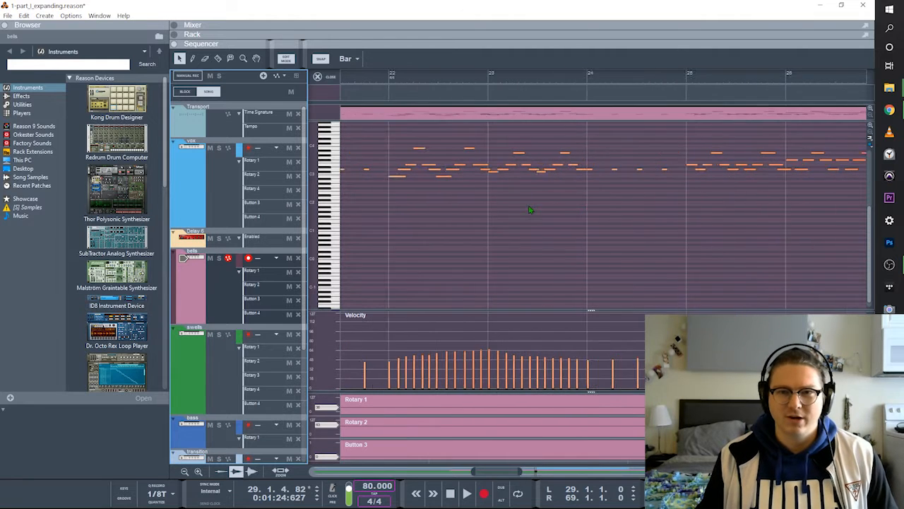
scroll(528, 209, left, 7)
scroll(529, 205, right, 8)
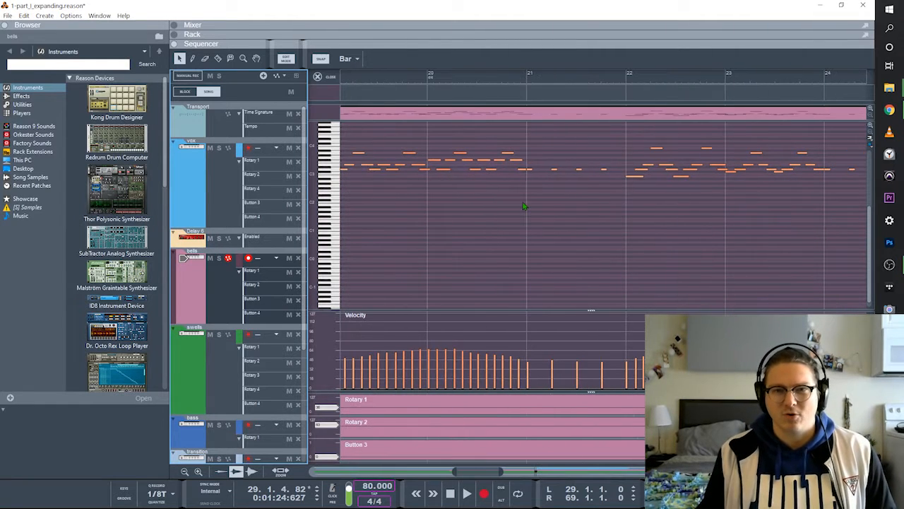
drag(402, 189, 585, 140)
click(537, 218)
drag(488, 197, 581, 136)
scroll(466, 226, right, 9)
click(467, 226)
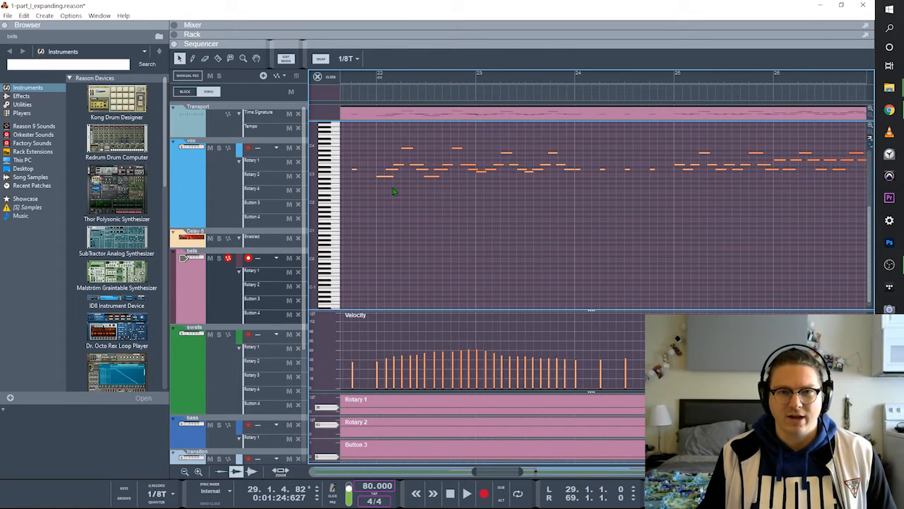
Highlight the bells notes of bar 22 and those of bar 23 in turn, clearing each selection
drag(373, 128, 483, 194)
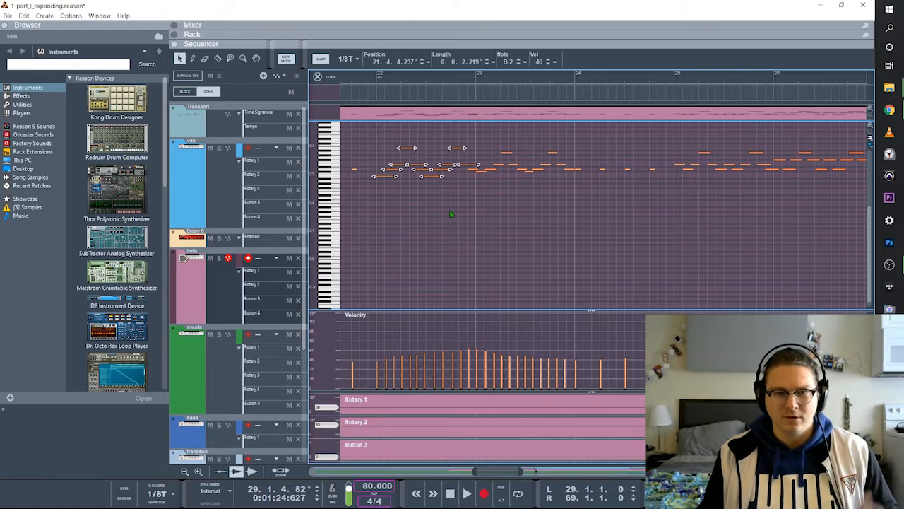
click(471, 217)
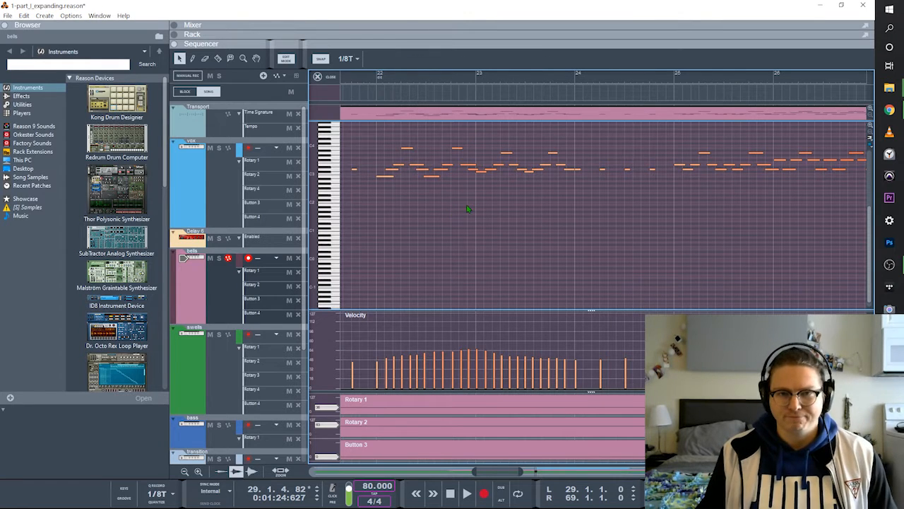
drag(584, 137, 469, 177)
click(515, 230)
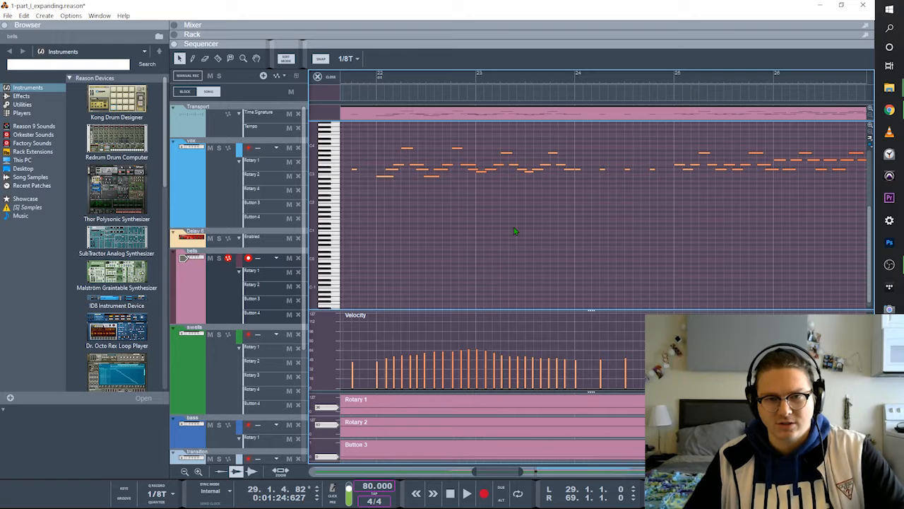
Compare the bells phrase of bars 19 to 20 with that of bars 22 to 23 by highlighting each
scroll(495, 226, right, 4)
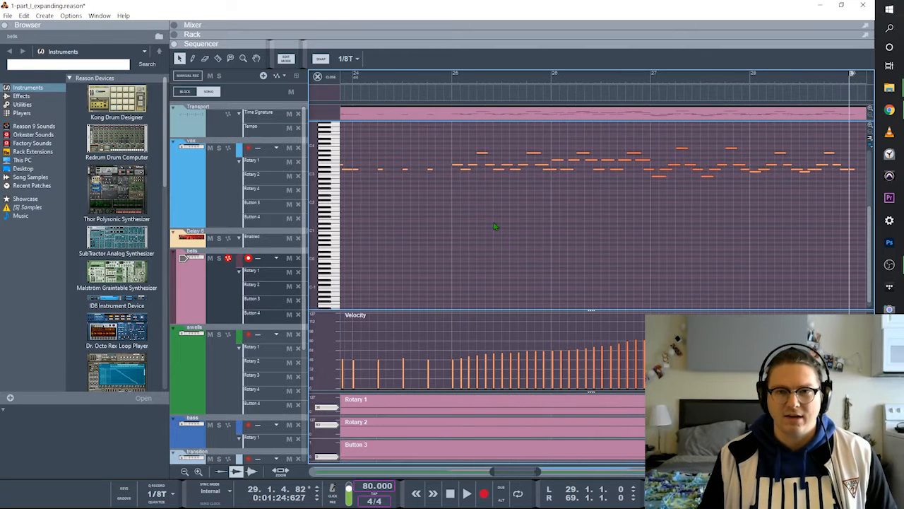
scroll(505, 225, left, 8)
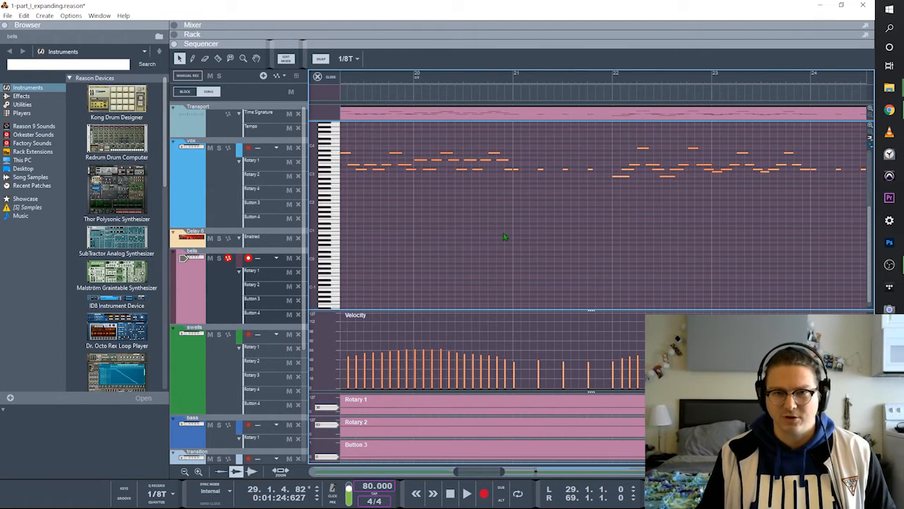
drag(360, 189, 506, 134)
drag(605, 213, 801, 144)
click(459, 214)
scroll(447, 239, right, 10)
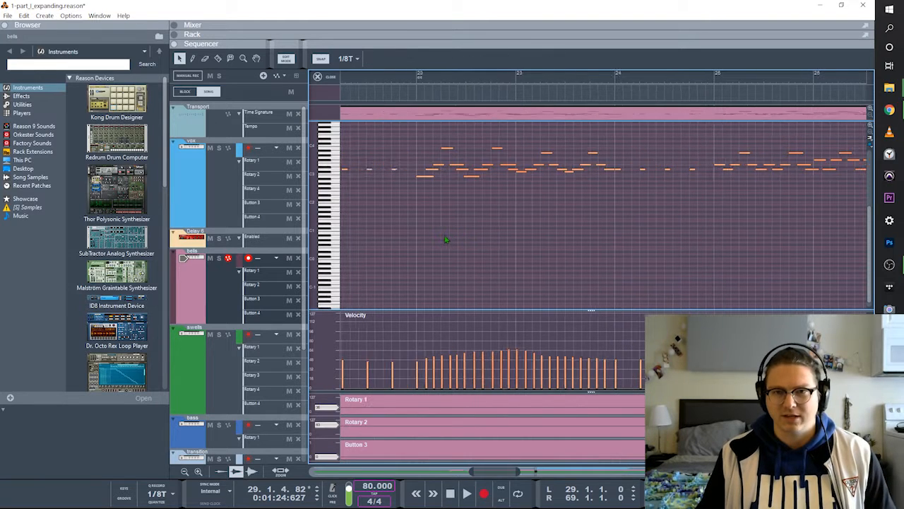
Highlight the bells phrases from bar 25 through bar 28 one after another and deselect them
scroll(447, 239, right, 2)
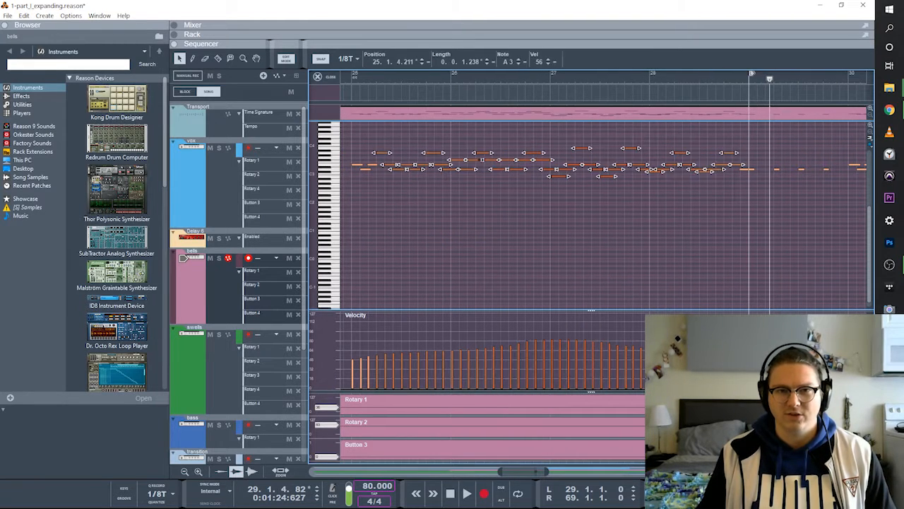
drag(376, 174, 447, 137)
drag(460, 199, 543, 136)
drag(565, 205, 634, 135)
drag(656, 189, 746, 150)
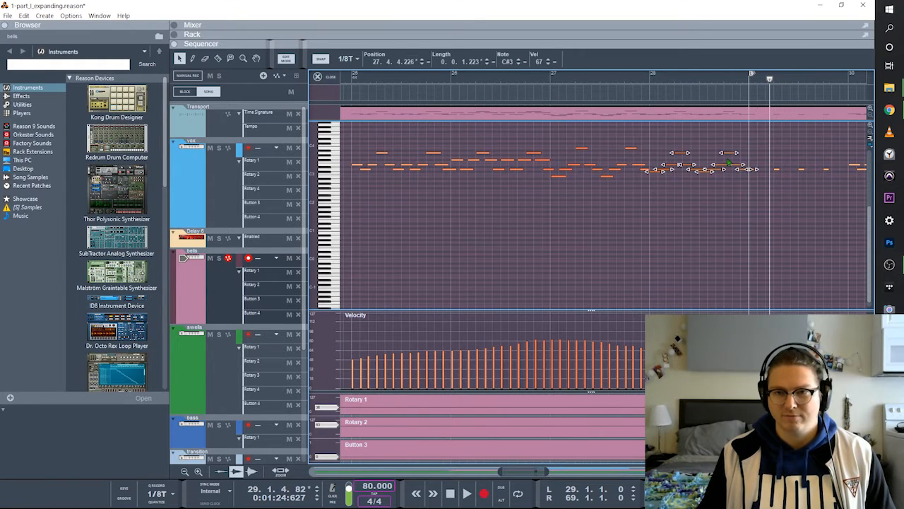
scroll(579, 240, right, 1)
scroll(580, 241, right, 3)
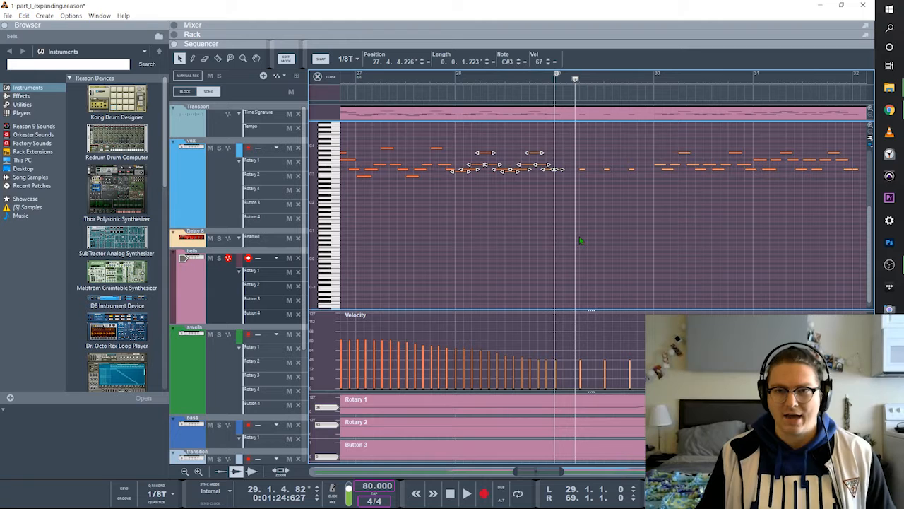
click(555, 236)
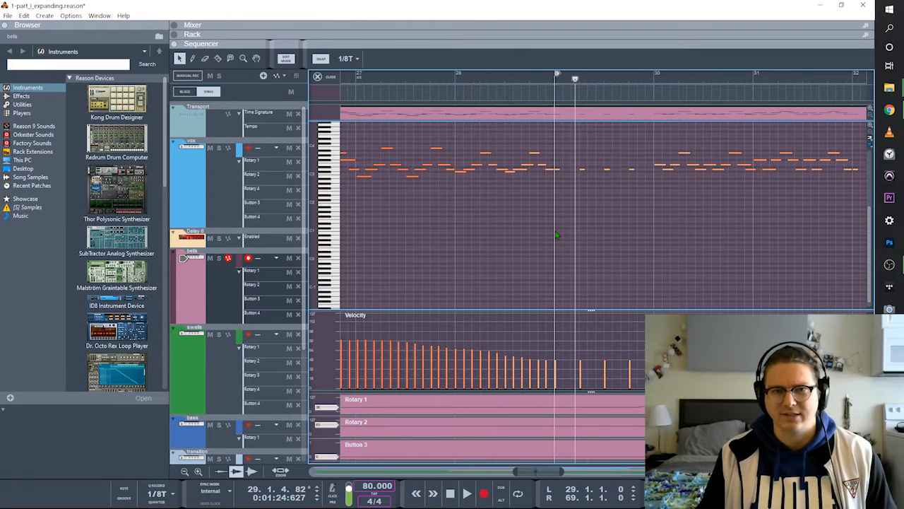
Look over the bells notes around bars 28 to 30 and return to the arrangement
scroll(555, 235, right, 2)
scroll(543, 233, left, 2)
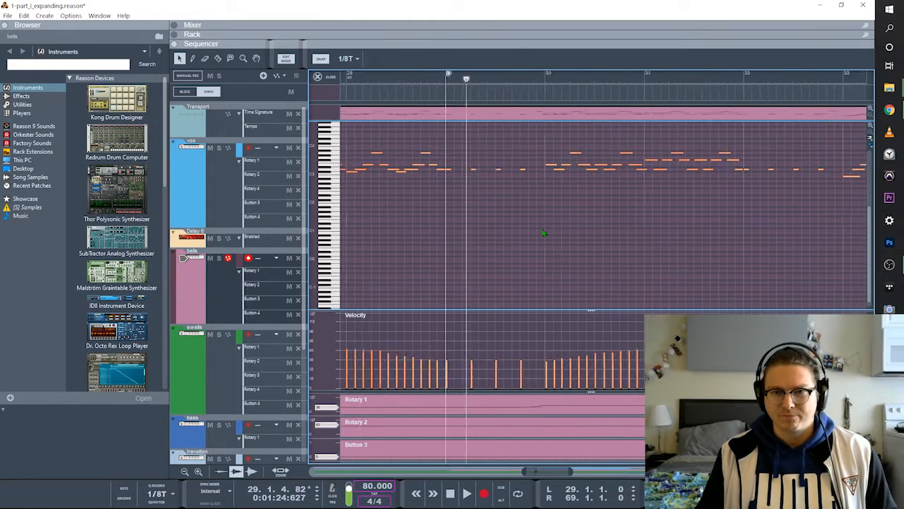
drag(472, 190, 573, 135)
click(477, 189)
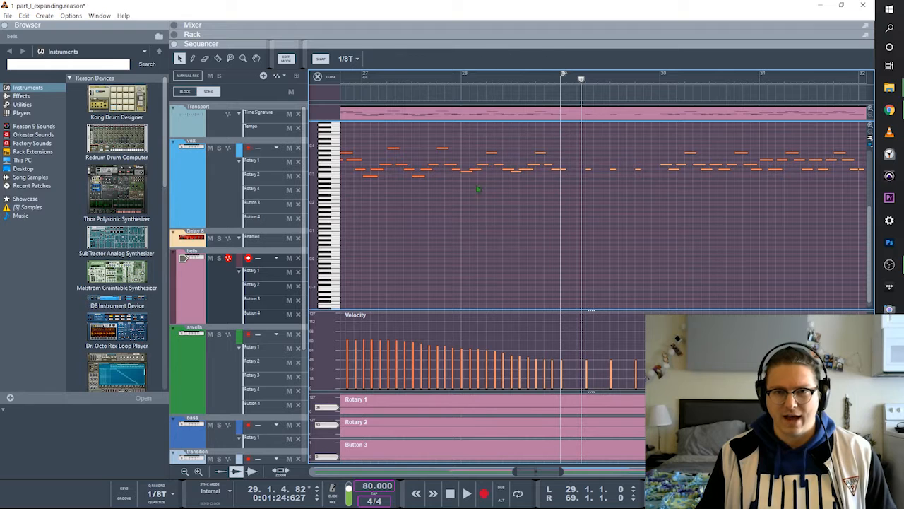
click(319, 76)
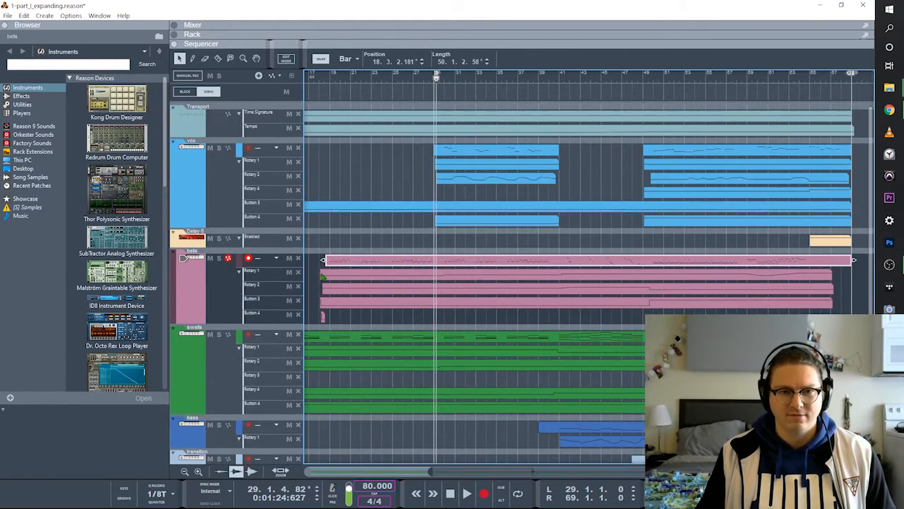
Highlight the bells note clip with its automation clips, and select the track's Button 3 automation clip
drag(309, 254, 392, 308)
click(474, 319)
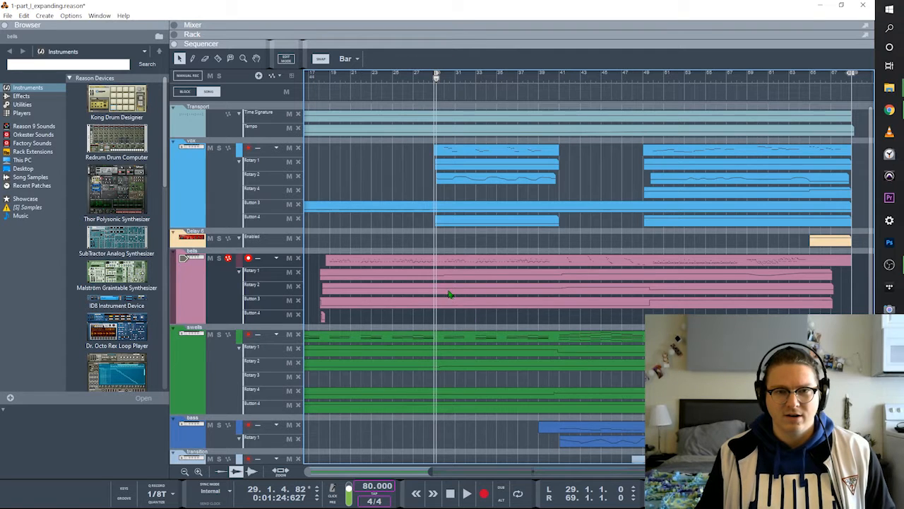
double_click(450, 292)
click(435, 345)
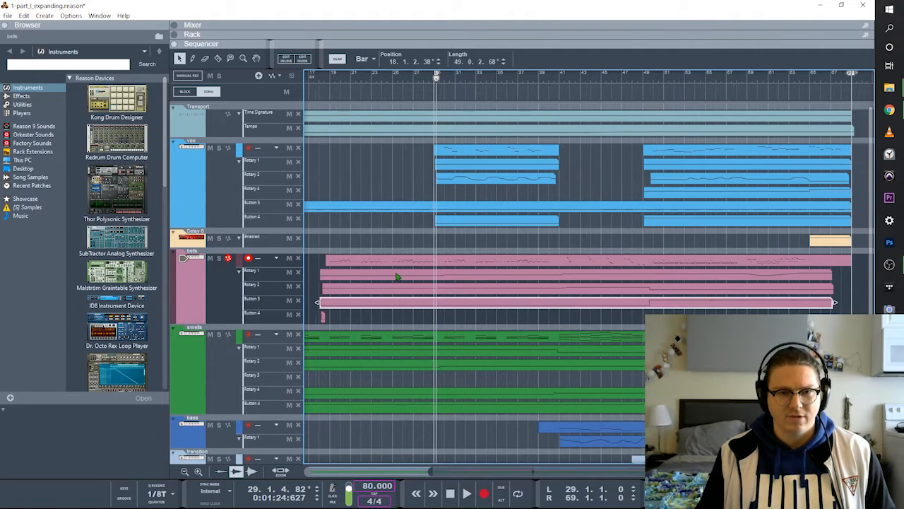
Open the bells Rotary 1 automation for inline editing, examine its curve and close it again
double_click(397, 276)
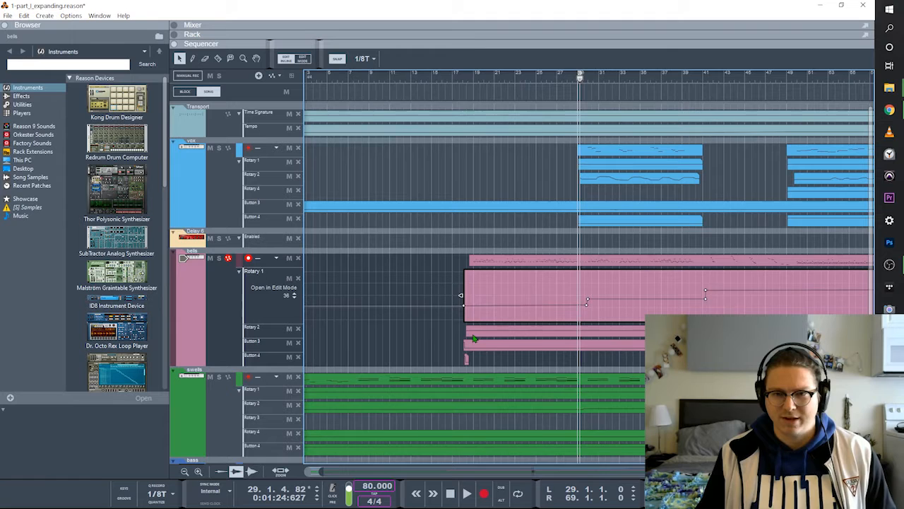
scroll(474, 340, right, 2)
scroll(474, 339, down, 5)
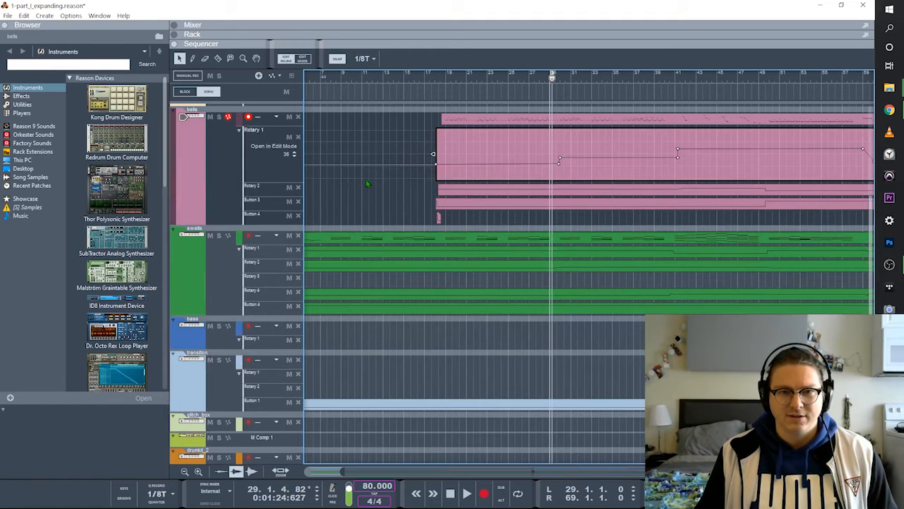
key(ctrl+e)
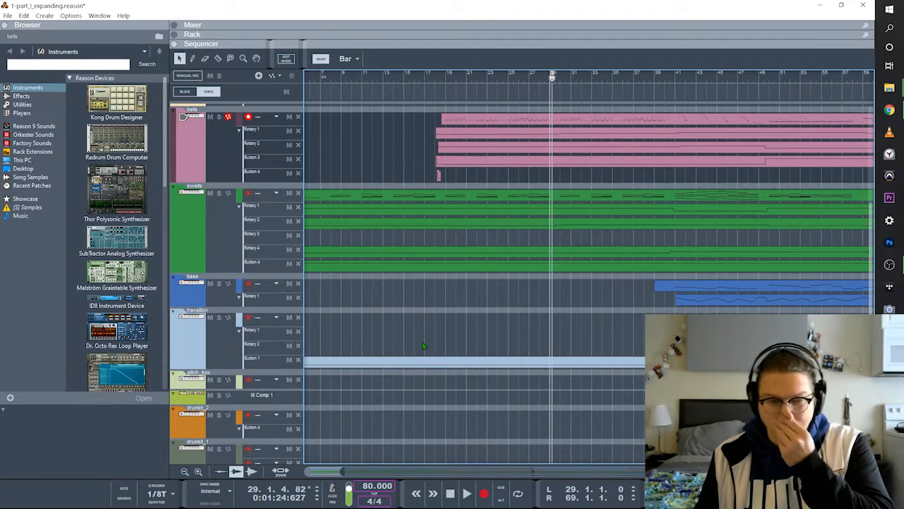
Select the swells note clip and bring the start of the song into view in the arrangement
scroll(424, 345, up, 3)
click(343, 284)
scroll(383, 324, up, 2)
scroll(383, 318, down, 6)
scroll(383, 318, up, 6)
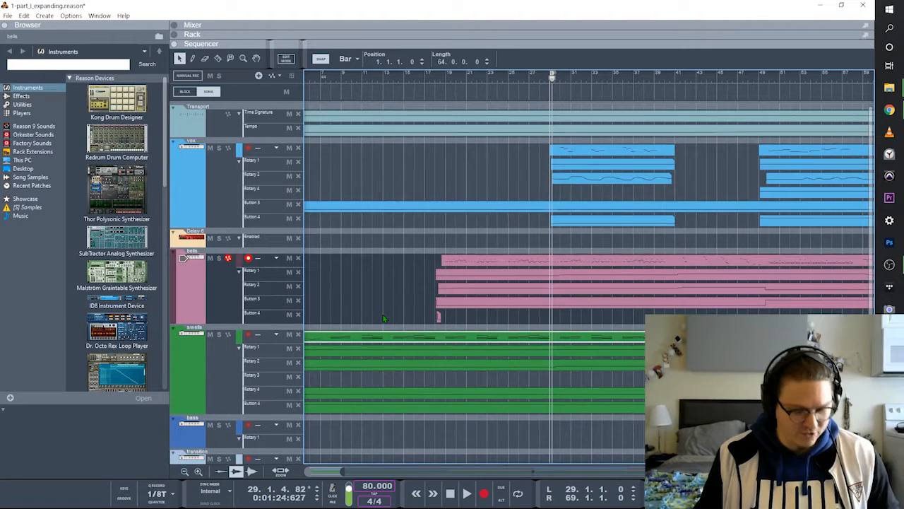
scroll(383, 317, left, 2)
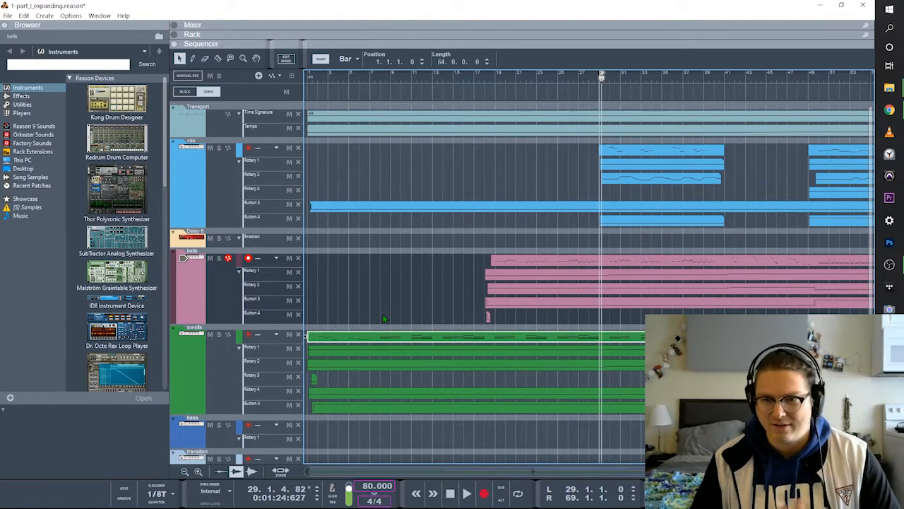
key(Return)
key(space)
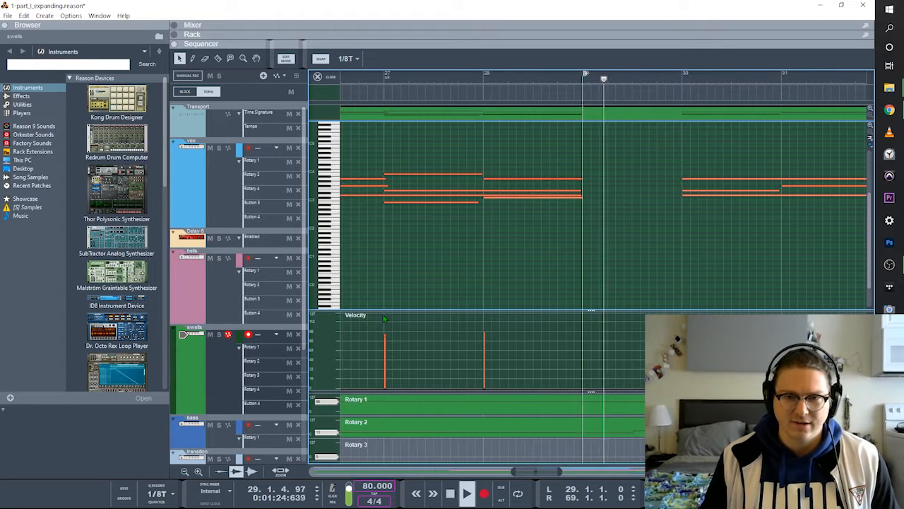
key(space)
key(Escape)
Return the playhead to the song start, start playback and open the swells clip in the note editor
click(449, 493)
click(450, 493)
scroll(447, 284, left, 5)
key(space)
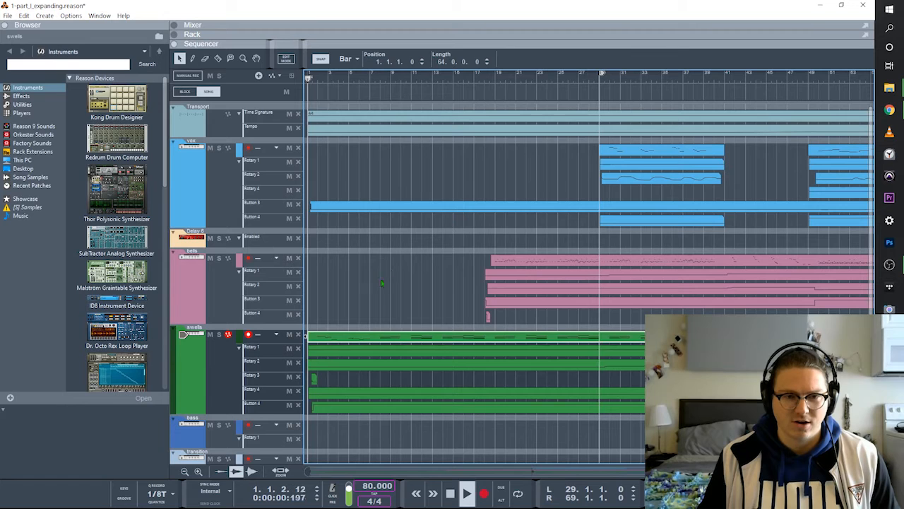
double_click(370, 341)
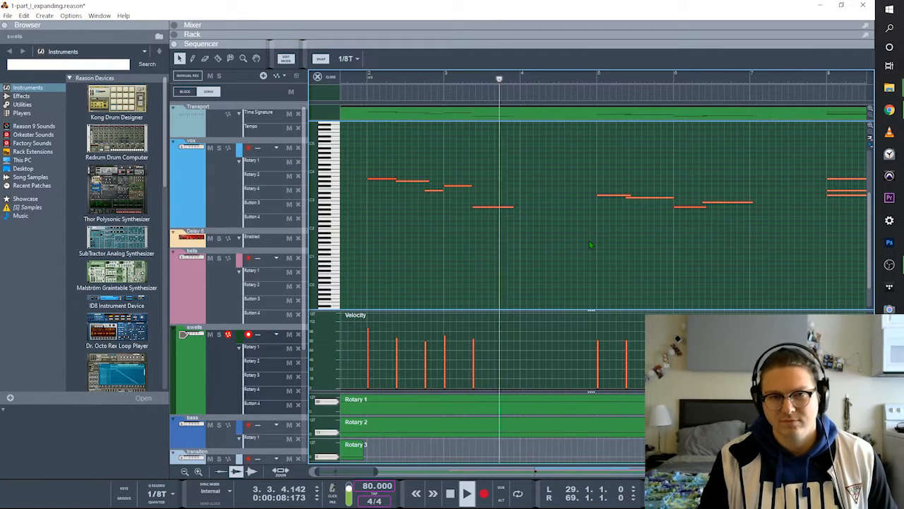
Stop playback, move the playhead to bar 5 and play the swells notes until just past bar 7
key(space)
scroll(590, 244, left, 1)
click(401, 83)
key(space)
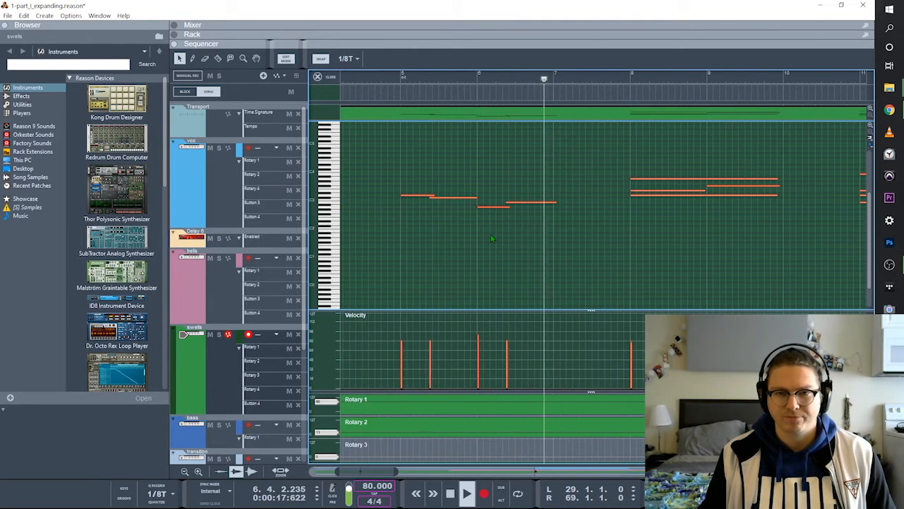
key(space)
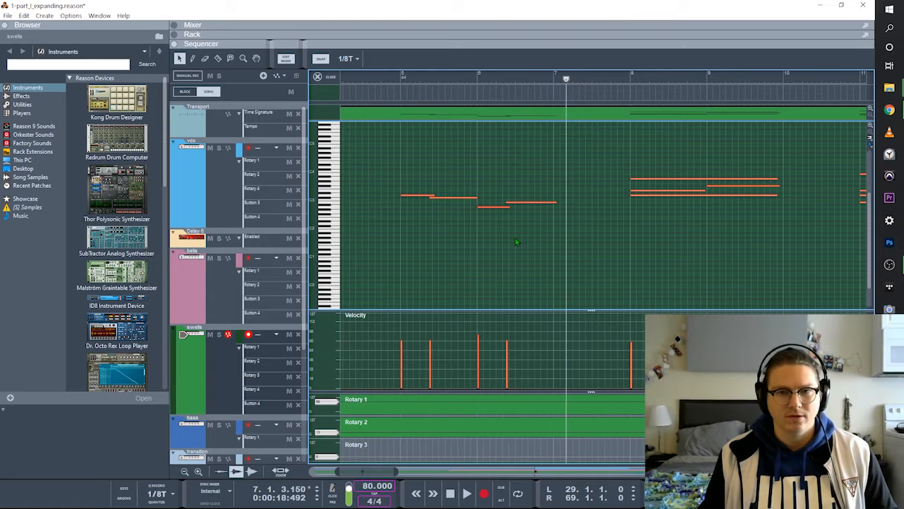
Return to the arrangement and reopen the swells note clip at its opening bars
click(318, 76)
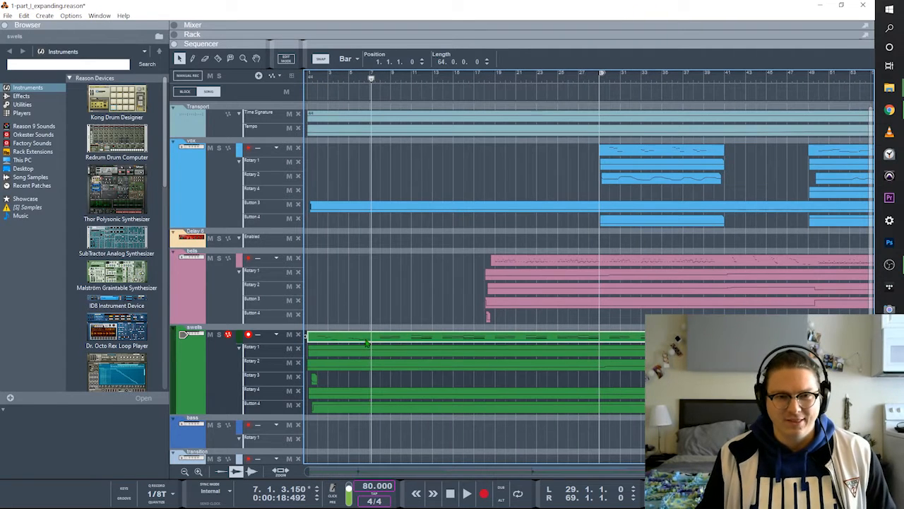
double_click(363, 341)
scroll(475, 252, left, 3)
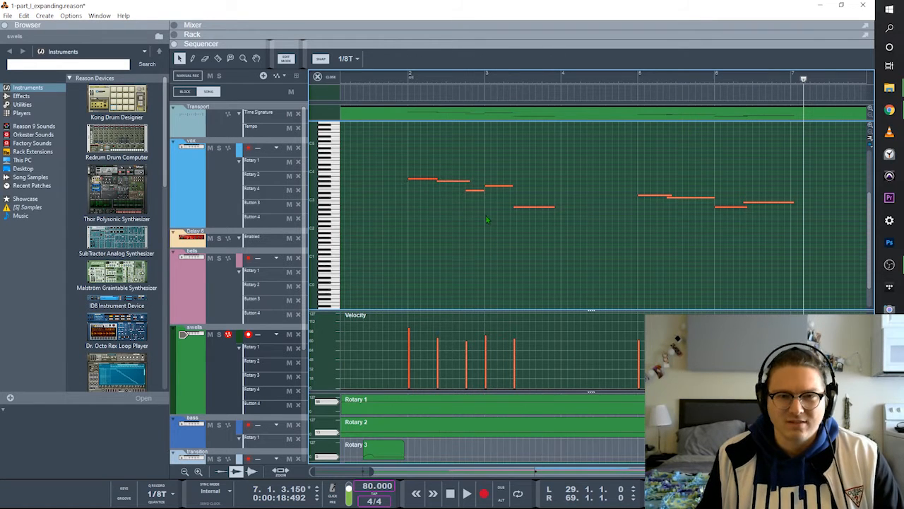
Highlight the swells melody in bars 2 to 3 and its answer in bars 5 to 6, then deselect
drag(496, 165, 497, 165)
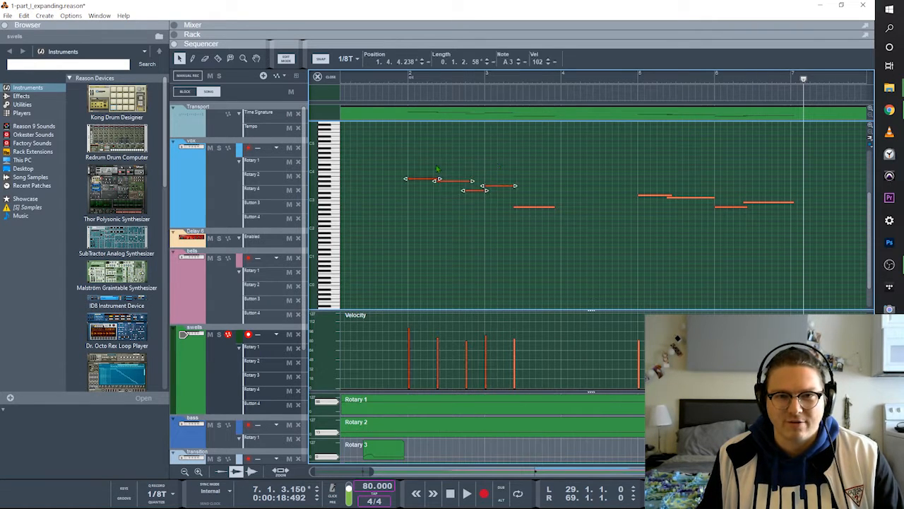
drag(540, 231, 541, 231)
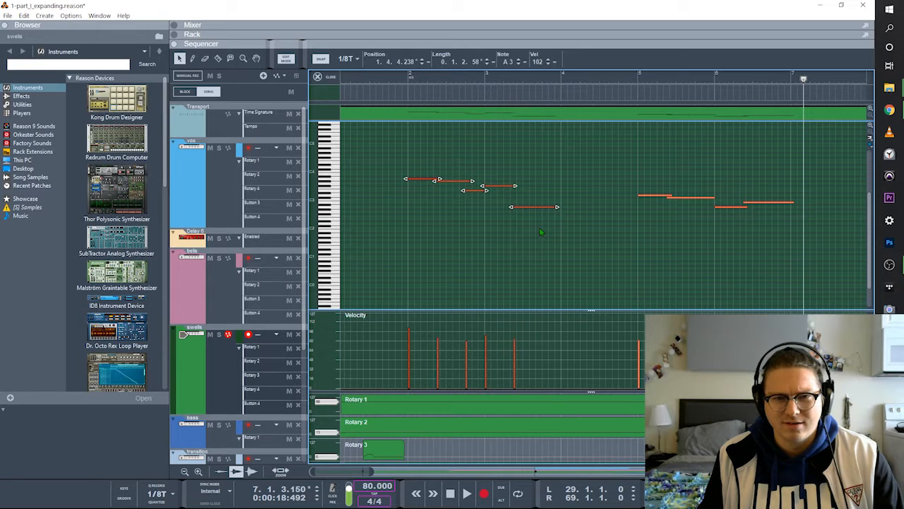
click(634, 218)
drag(761, 221, 761, 221)
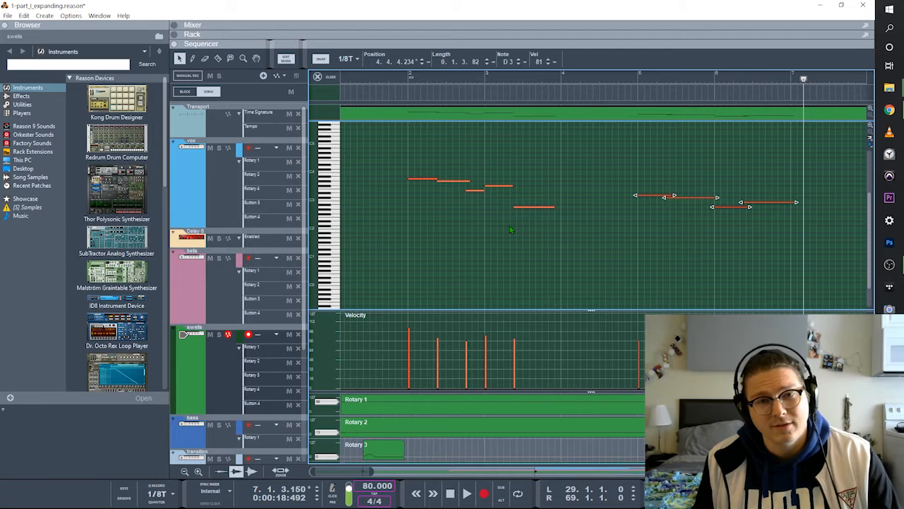
click(428, 167)
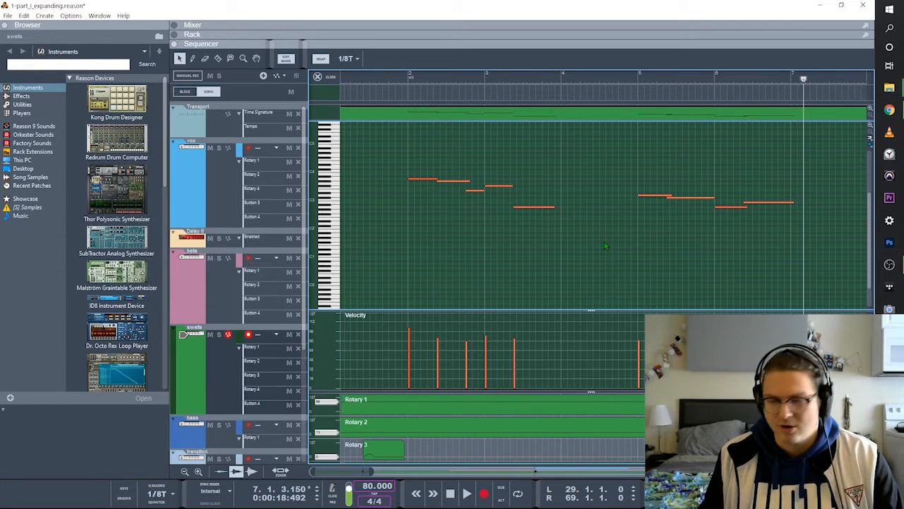
Examine the swells notes across bars 2 to 8, briefly highlighting the middle notes of the opening melody
scroll(606, 245, up, 2)
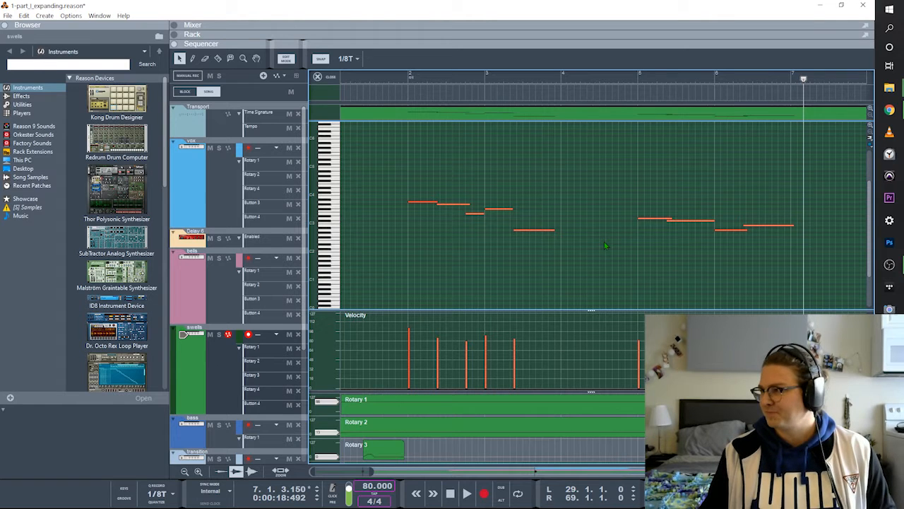
scroll(564, 244, right, 2)
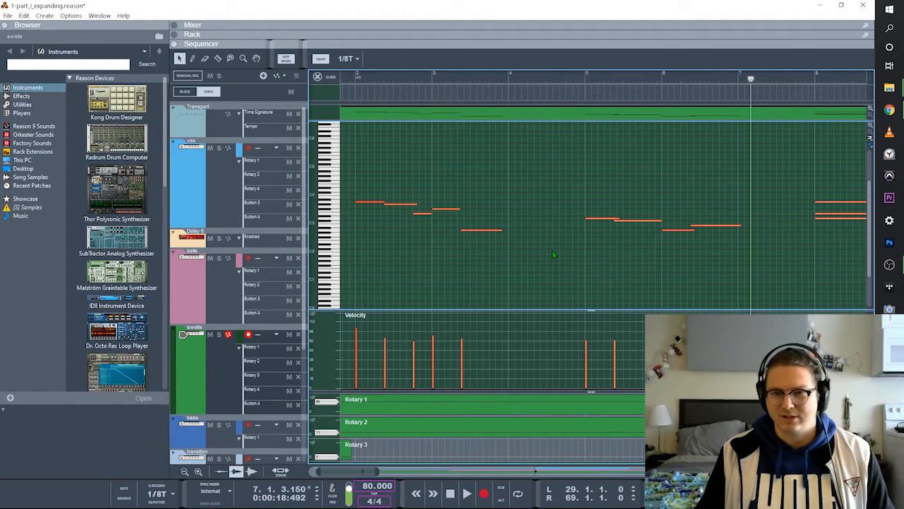
scroll(554, 255, right, 1)
scroll(553, 255, left, 1)
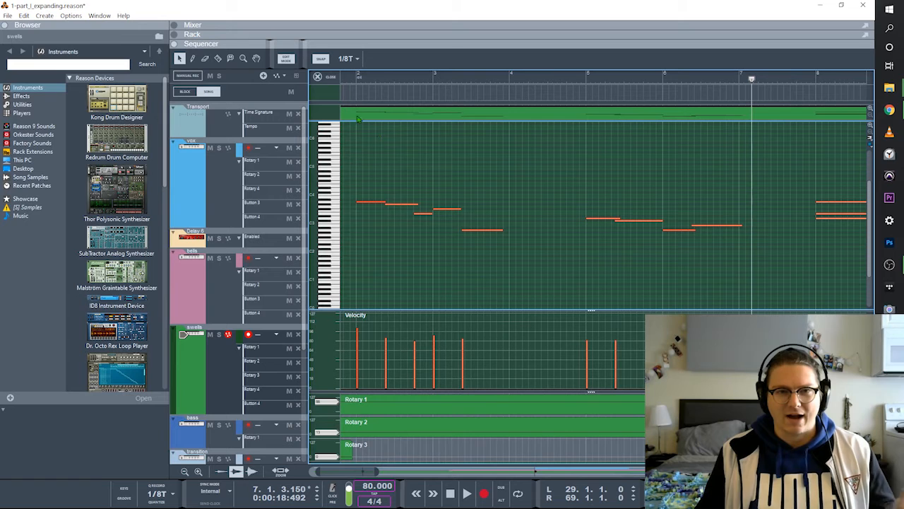
drag(706, 262, 702, 255)
click(594, 252)
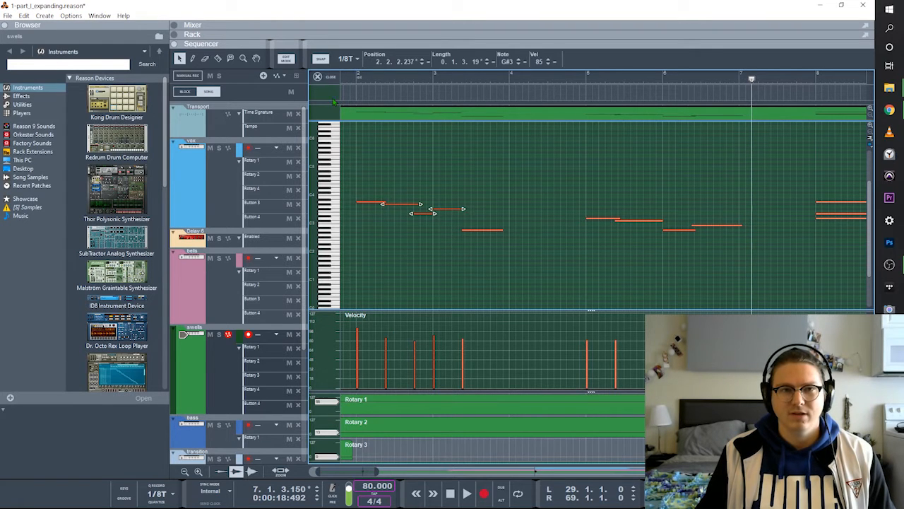
Return to the arrangement, select the first vox note clip at bar 29 and move the playhead to bar 60
key(ctrl+e)
click(639, 151)
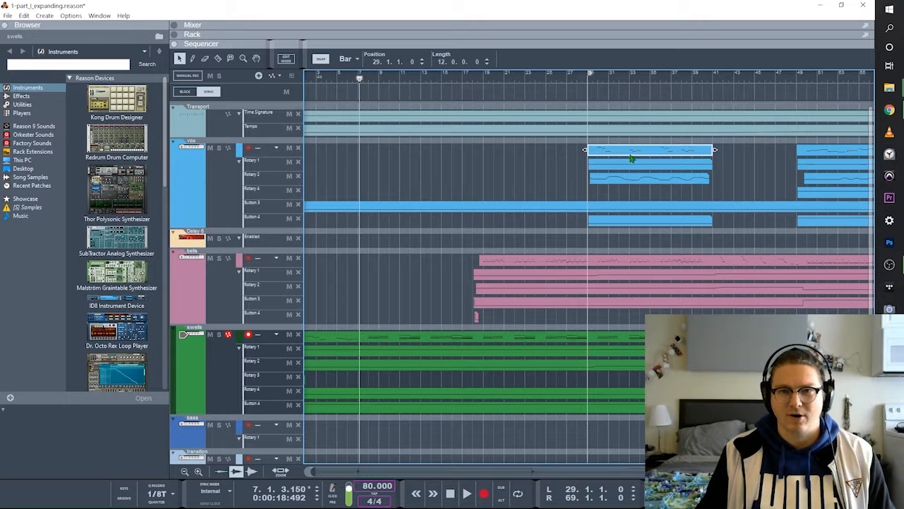
scroll(560, 314, right, 5)
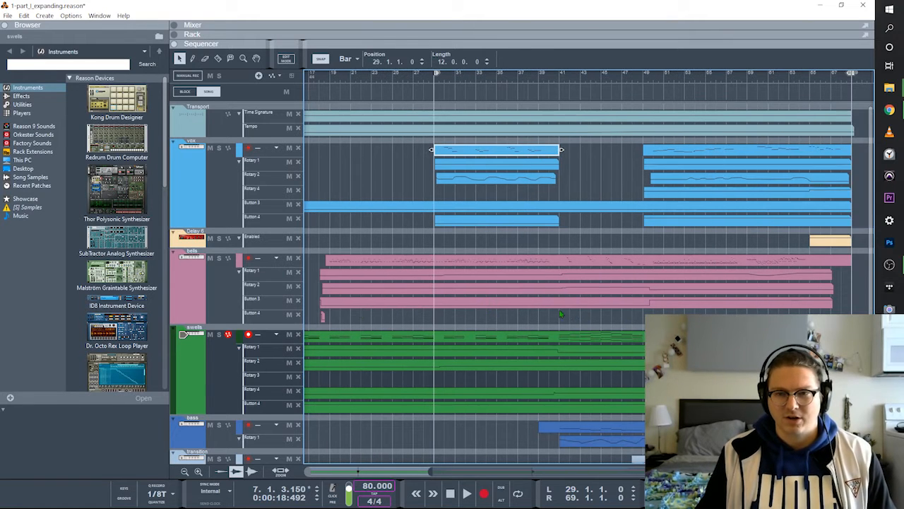
click(756, 79)
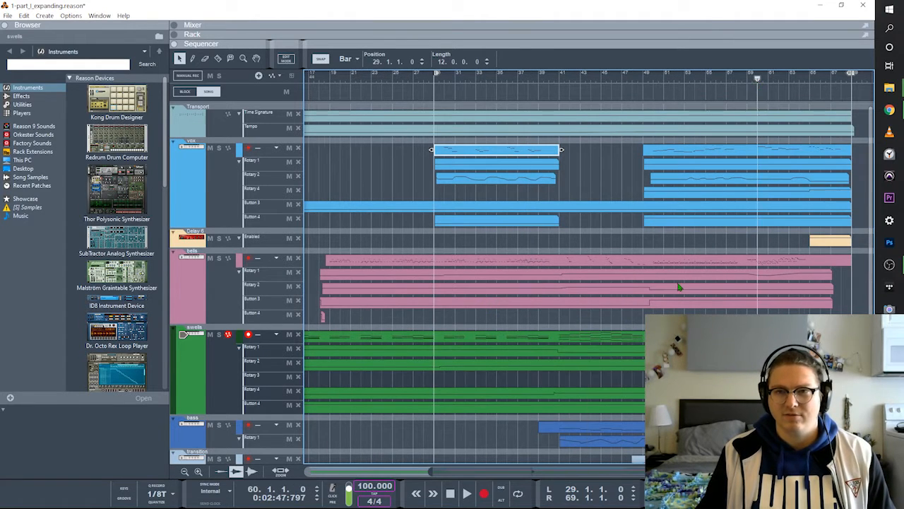
scroll(678, 287, left, 5)
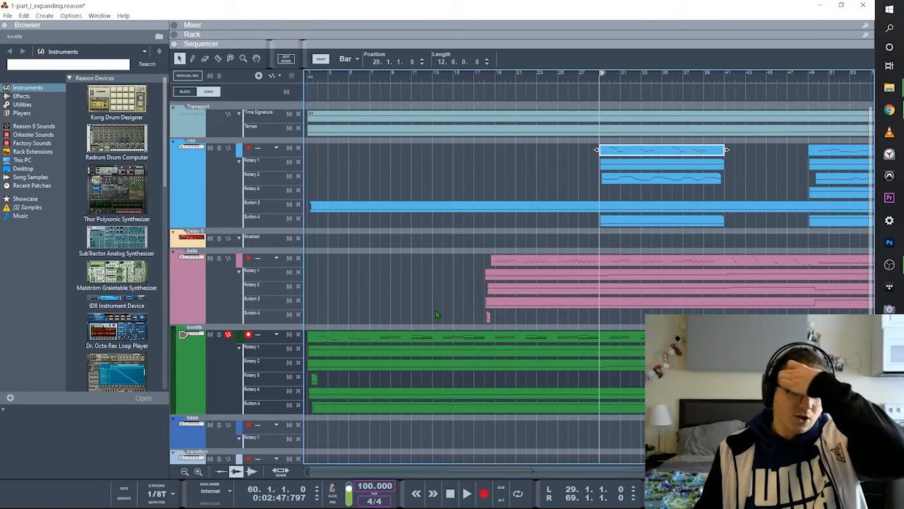
Reopen the swells notes and highlight the chords starting at bars 8 and 11
key(ctrl+e)
scroll(535, 258, left, 15)
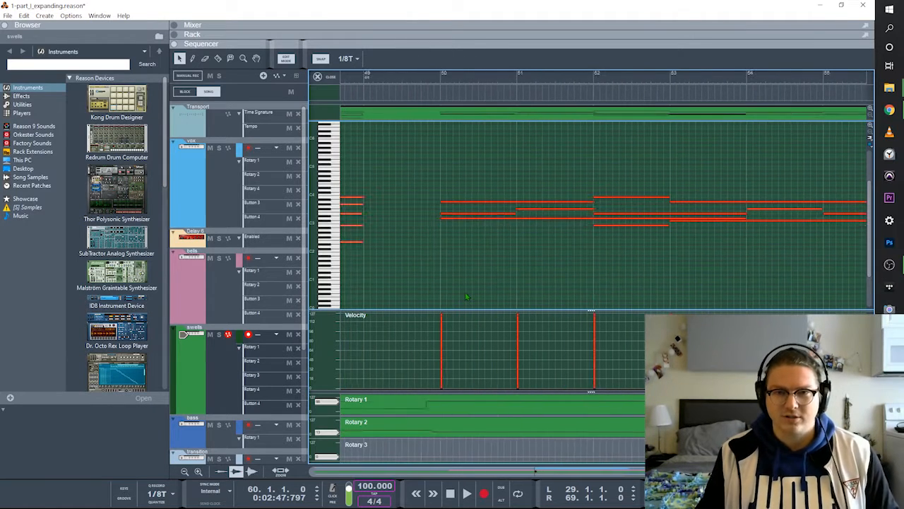
drag(513, 468, 398, 440)
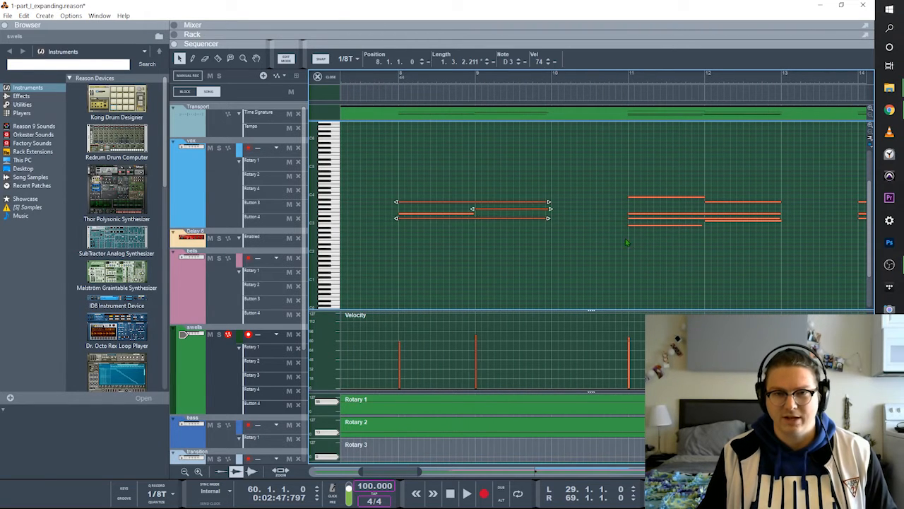
drag(673, 248, 676, 183)
drag(744, 256, 747, 176)
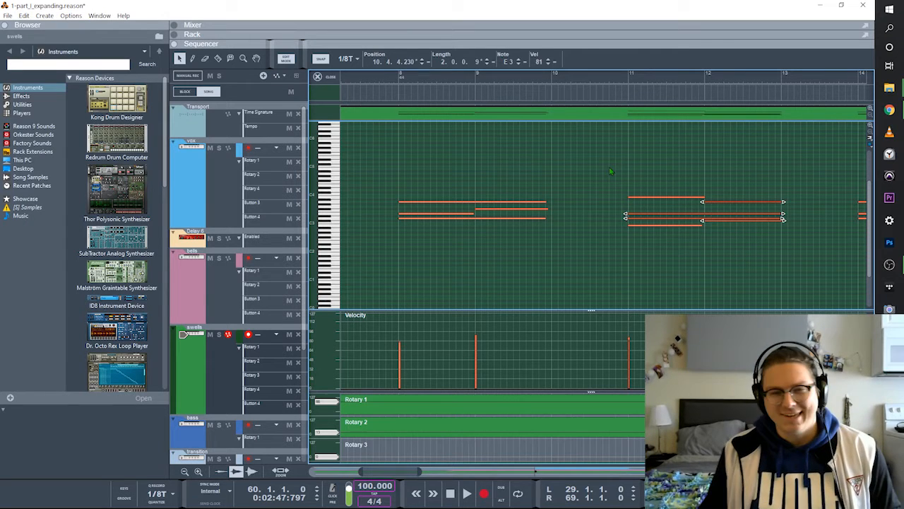
Deselect the notes and play the swells chords from just before bar 8, soloing the swells track for part of the playback
click(520, 178)
click(376, 73)
key(space)
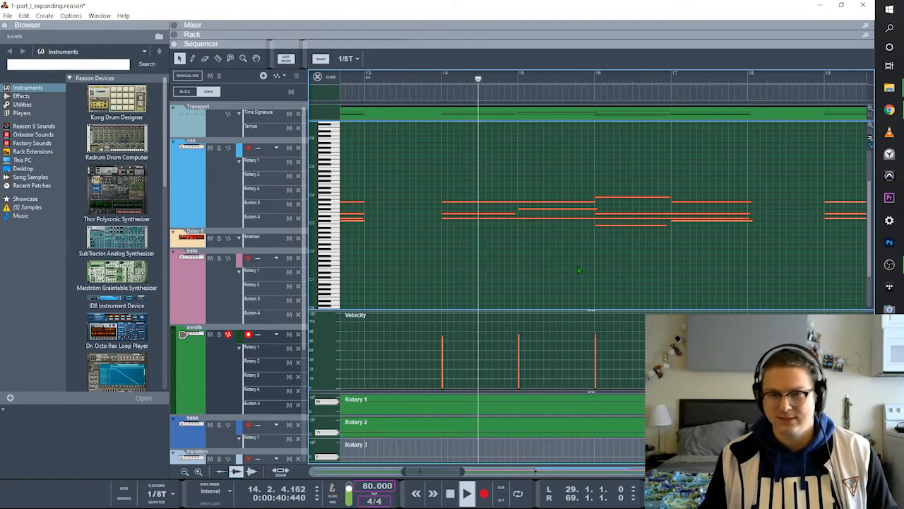
click(219, 334)
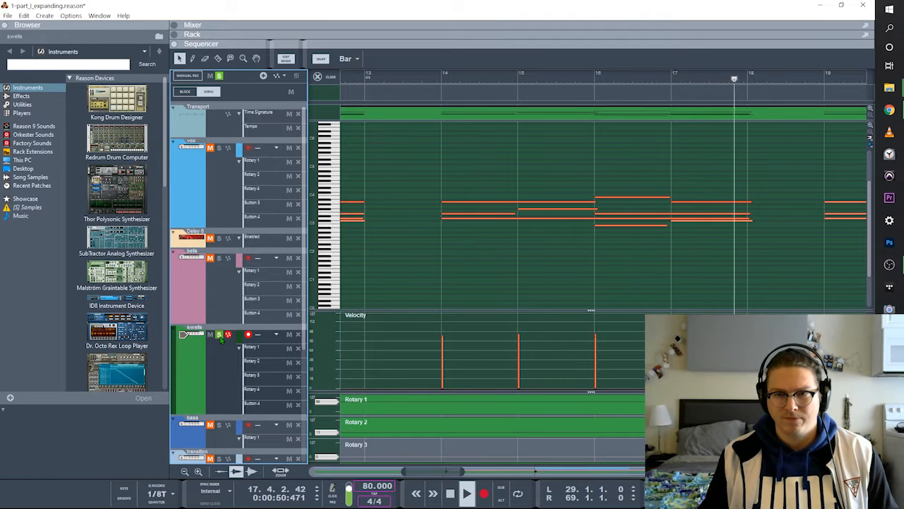
click(220, 336)
click(323, 99)
key(space)
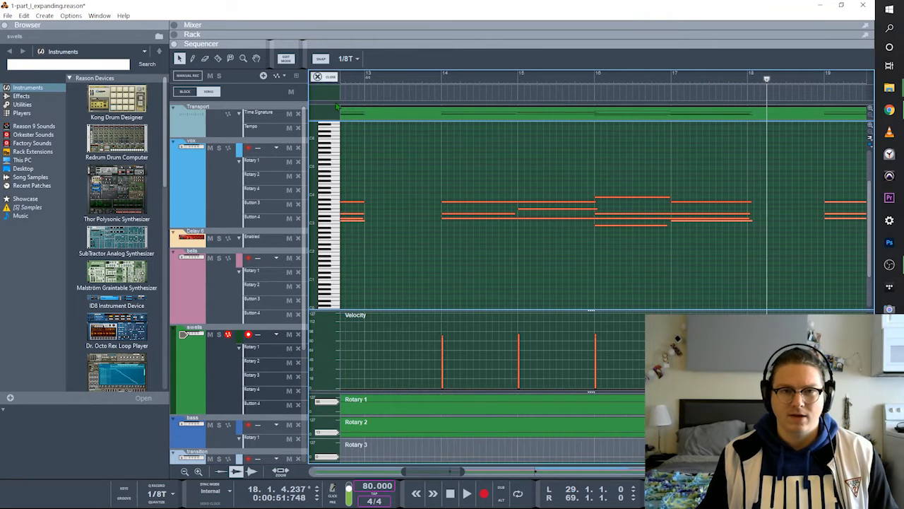
Return to the arrangement, select the bass track and play from bar 40, soloing the bass temporarily
key(Tab)
scroll(465, 323, down, 5)
click(320, 270)
click(221, 257)
click(590, 75)
key(space)
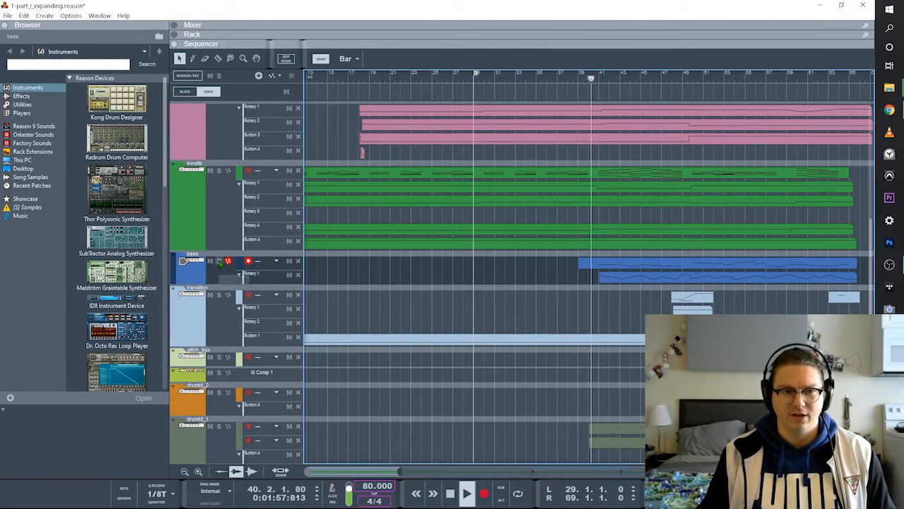
click(219, 261)
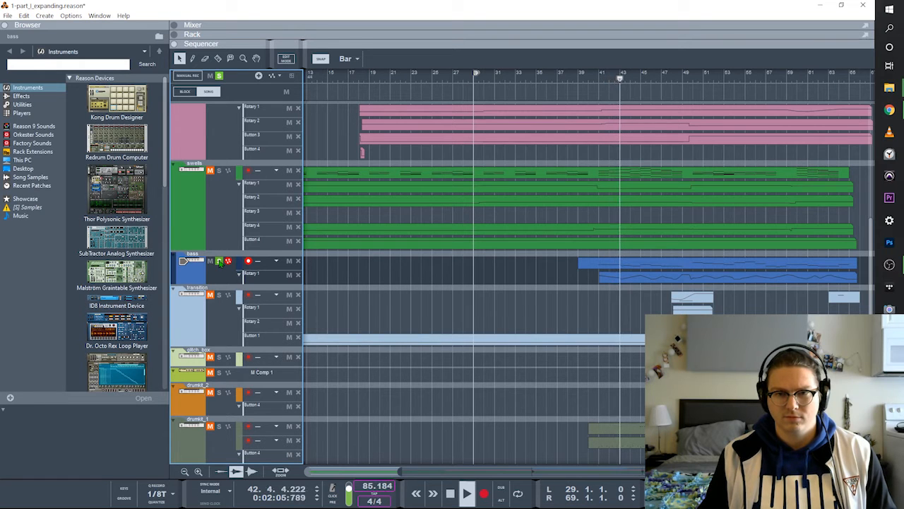
click(219, 261)
Select and solo the transition track, play it from bar 48 to bar 50, then stop and turn its solo off
click(184, 319)
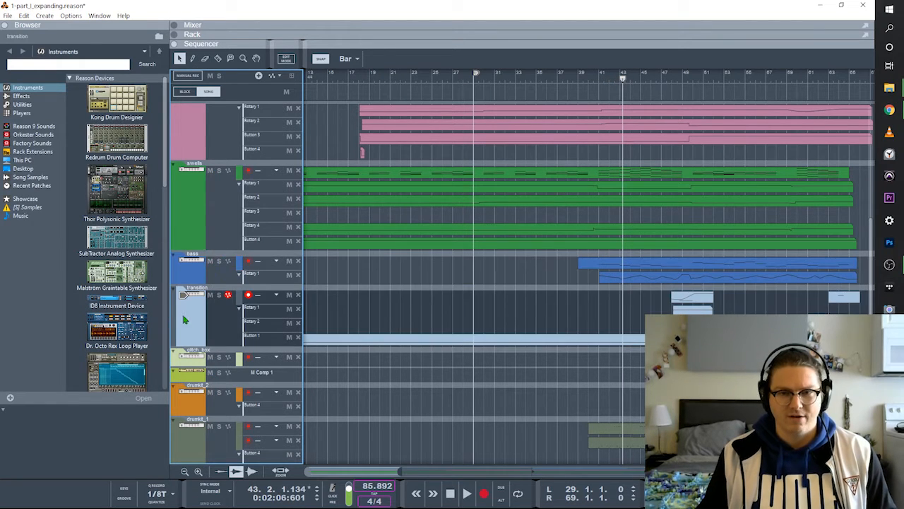
scroll(622, 332, right, 2)
click(643, 75)
click(219, 294)
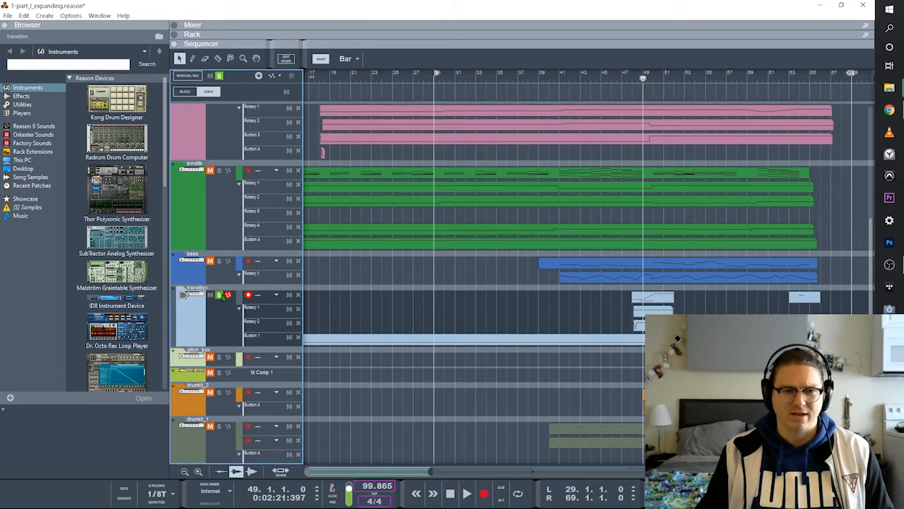
click(644, 78)
drag(642, 82, 633, 79)
key(space)
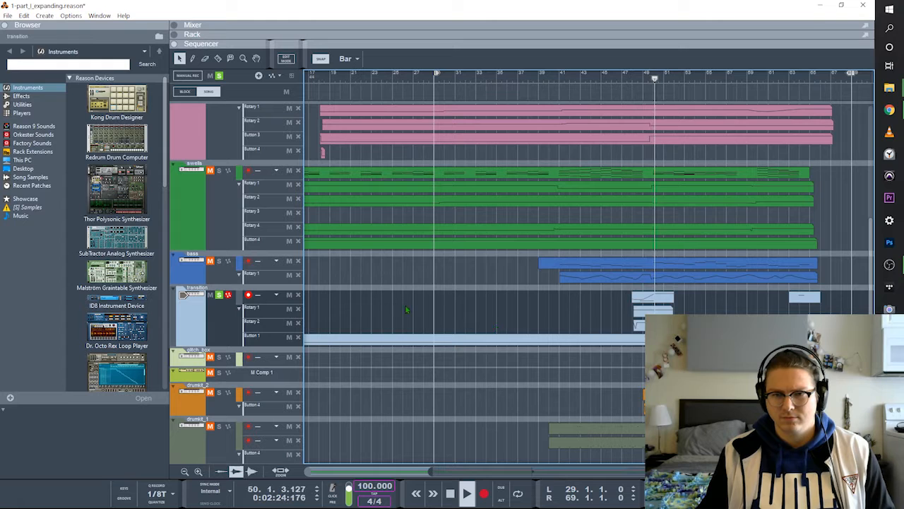
key(space)
click(219, 295)
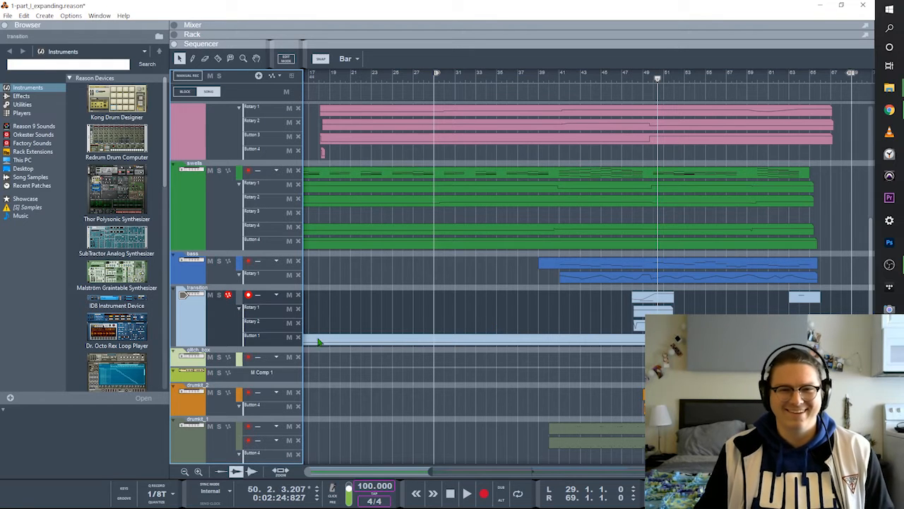
Select the glitch_box track and open its clip at bar 50 to examine the rising note pattern
click(197, 360)
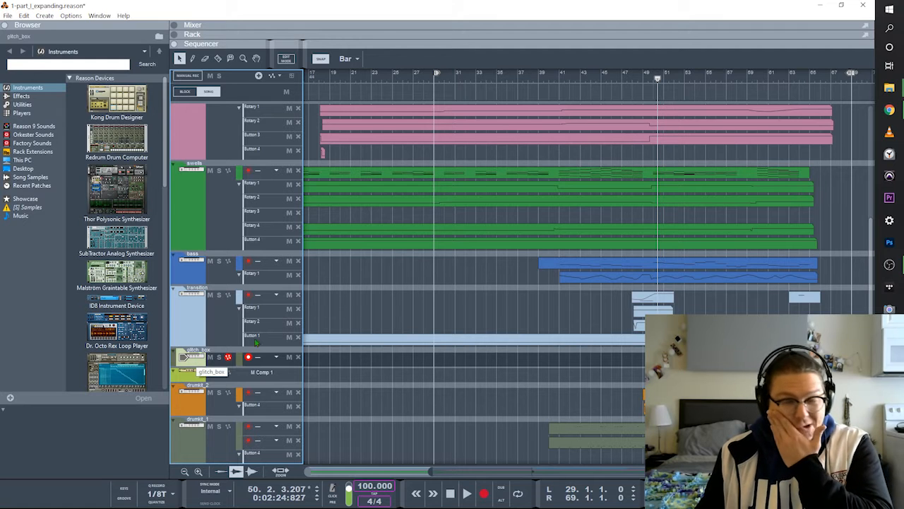
double_click(671, 358)
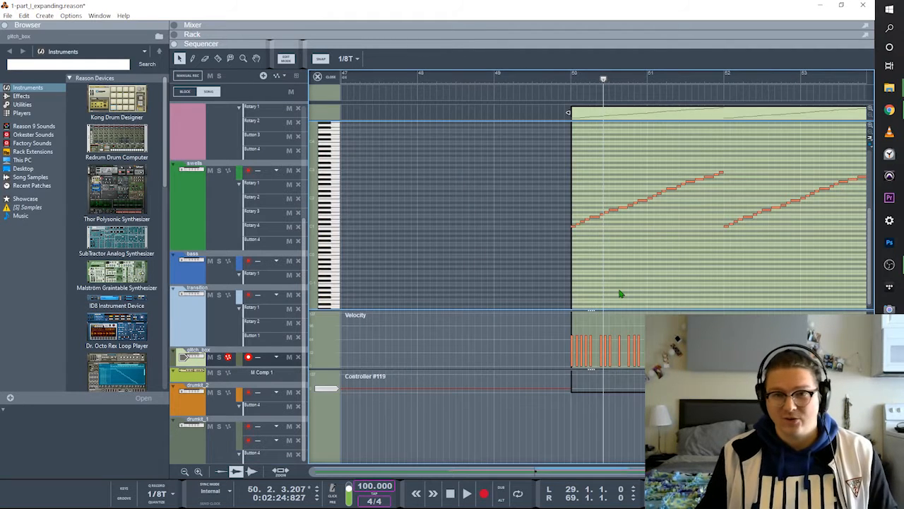
scroll(621, 294, right, 2)
drag(592, 151, 588, 147)
click(588, 147)
Play the soloed glitch_box notes from just before bar 50, then turn the solo off and return to the arrangement
click(427, 79)
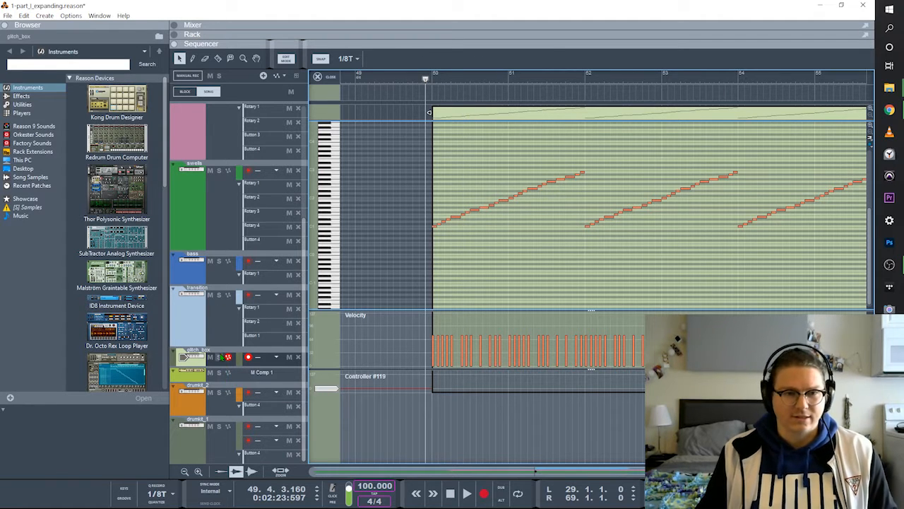
click(219, 357)
key(space)
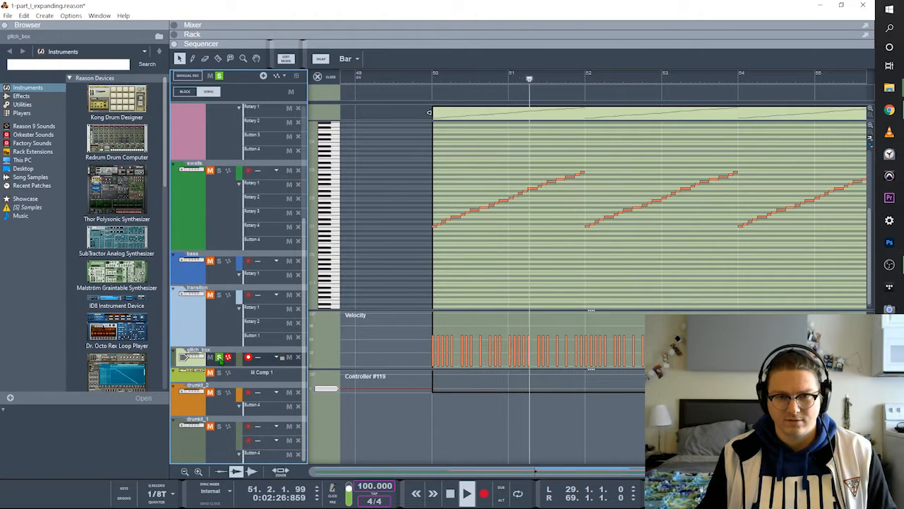
click(219, 356)
key(space)
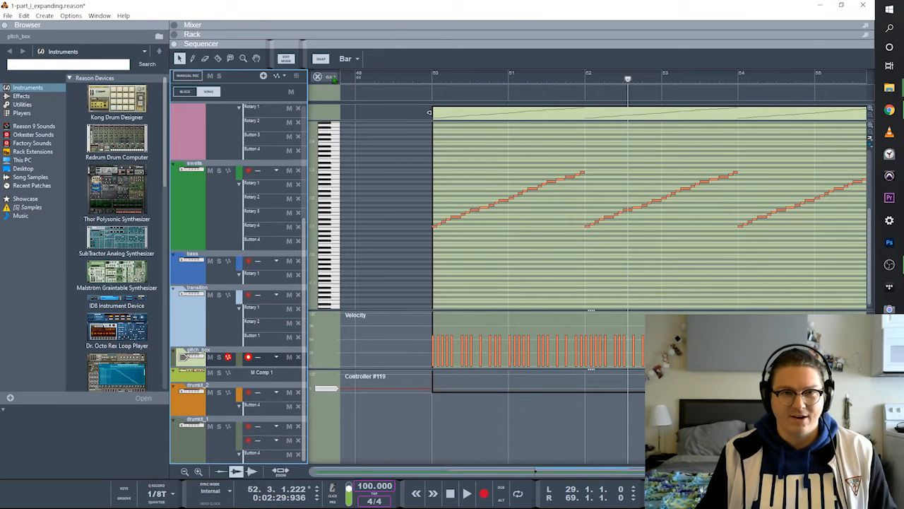
key(ctrl+e)
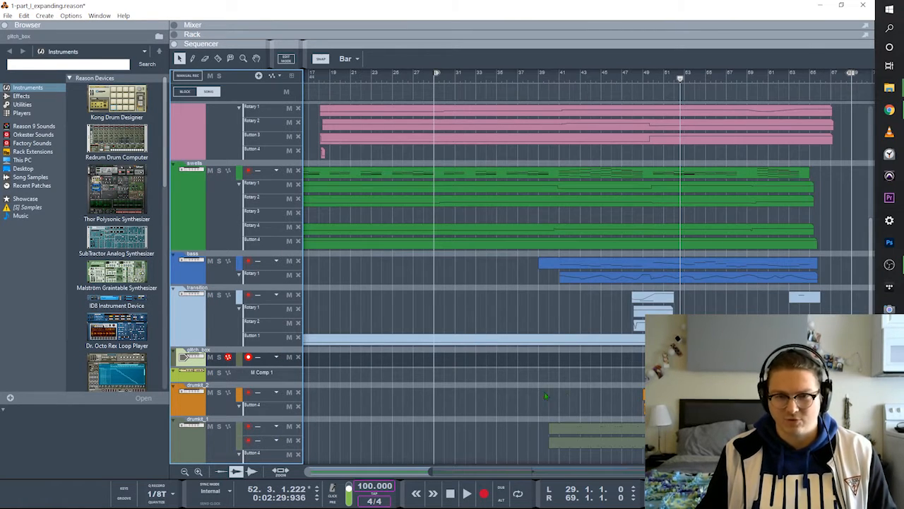
Solo drumkit_1, open its lower note clip and play it from just before bar 50, then close the note editor
click(219, 427)
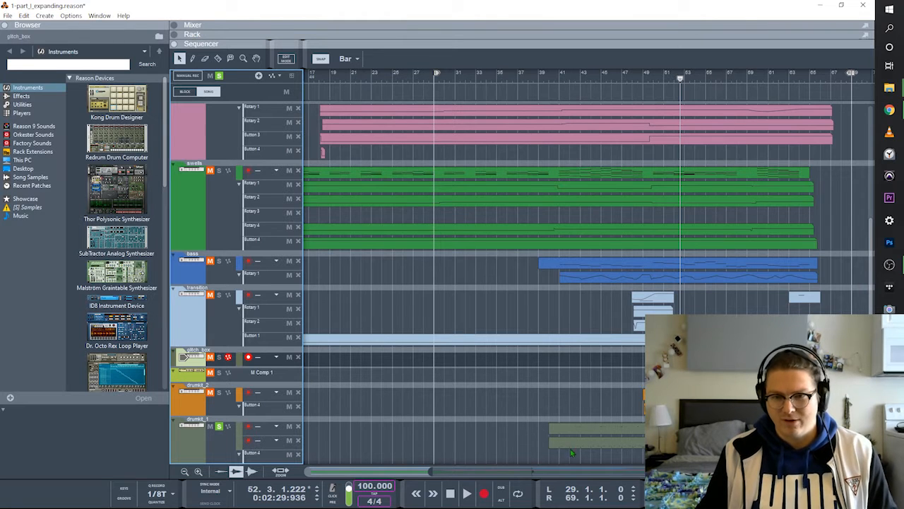
double_click(642, 445)
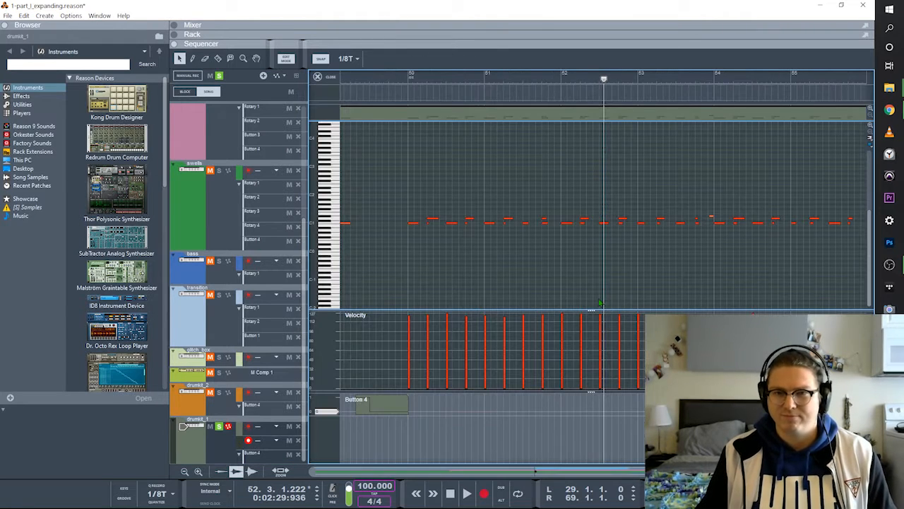
click(388, 103)
key(space)
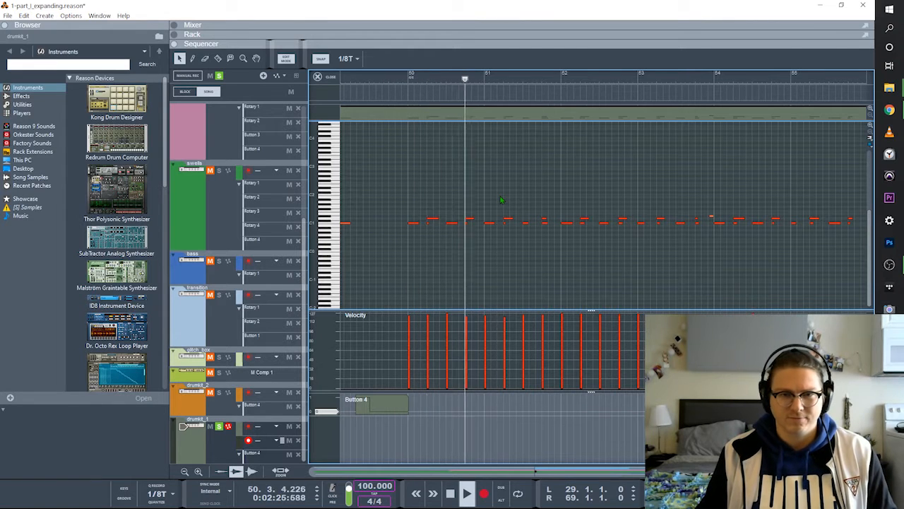
click(327, 77)
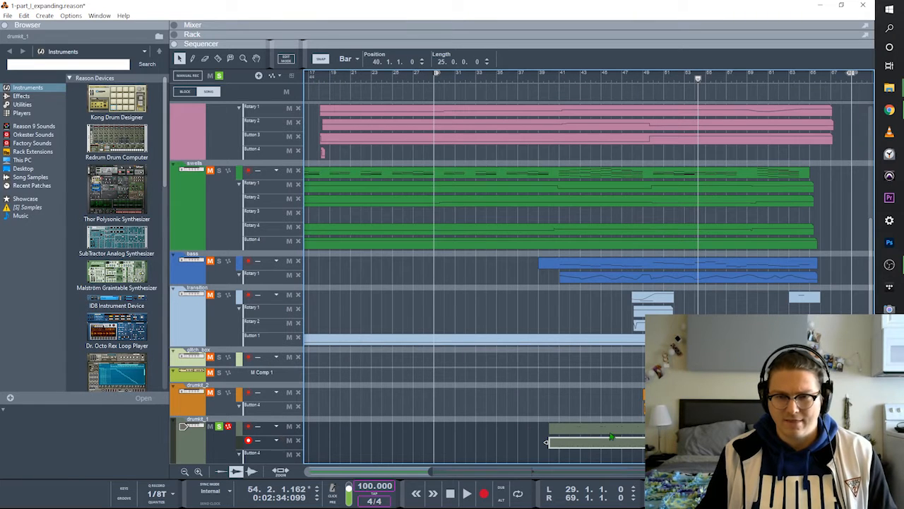
Open the drumkit_2 note clip and play the part from bar 50 with drumkit_2 soloed instead of drumkit_1
click(547, 428)
double_click(547, 428)
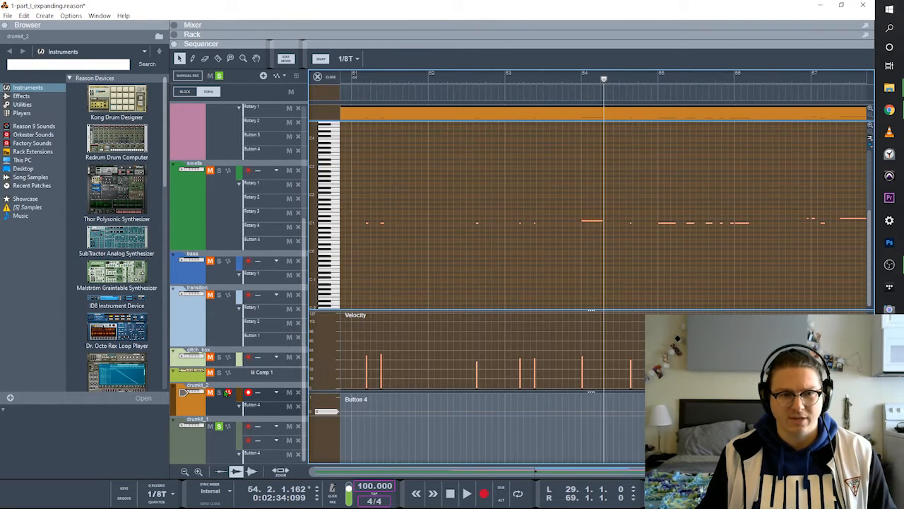
click(210, 429)
scroll(638, 287, left, 2)
click(477, 77)
key(space)
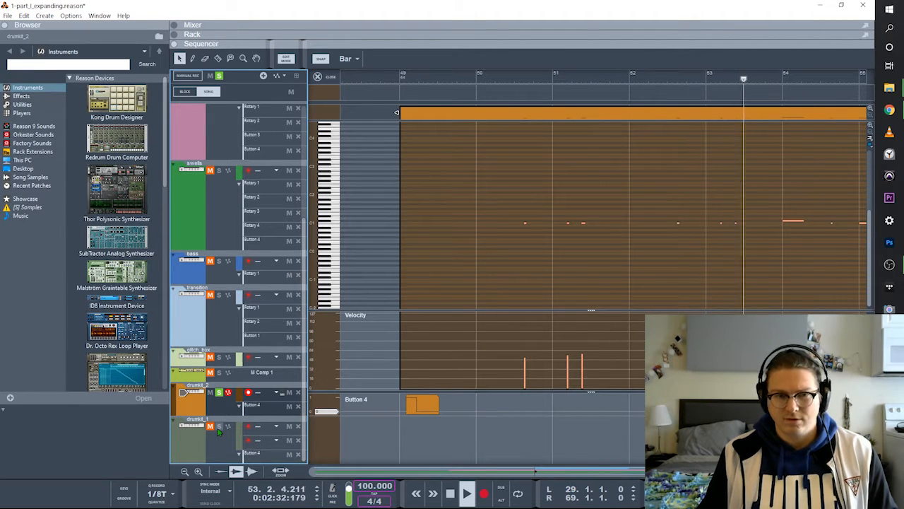
Solo glitch_box and its M Comp 1 together with both drumkits, close the note editor and play them from bar 53
key(space)
click(219, 367)
click(218, 372)
scroll(576, 286, right, 2)
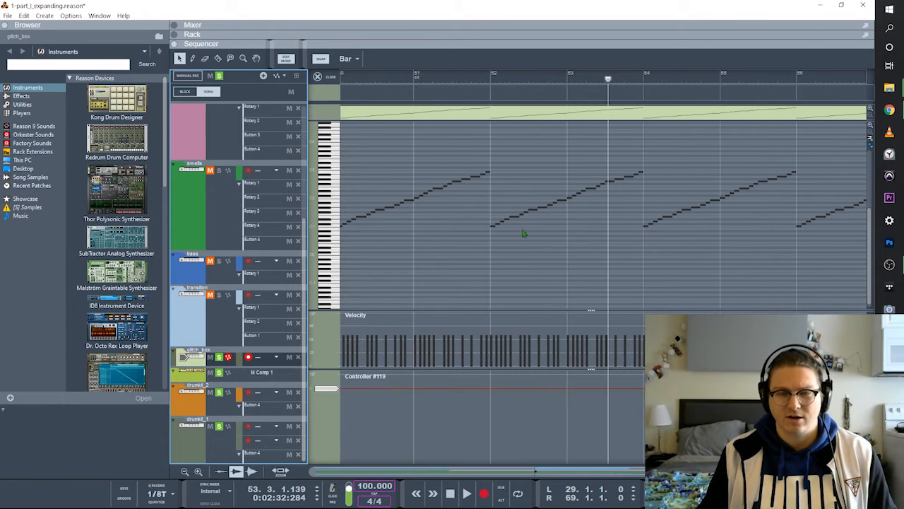
click(317, 76)
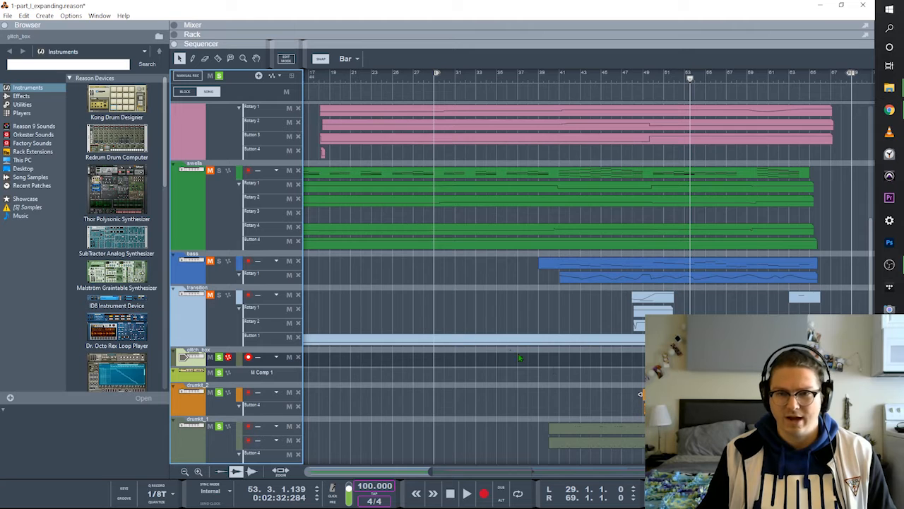
key(space)
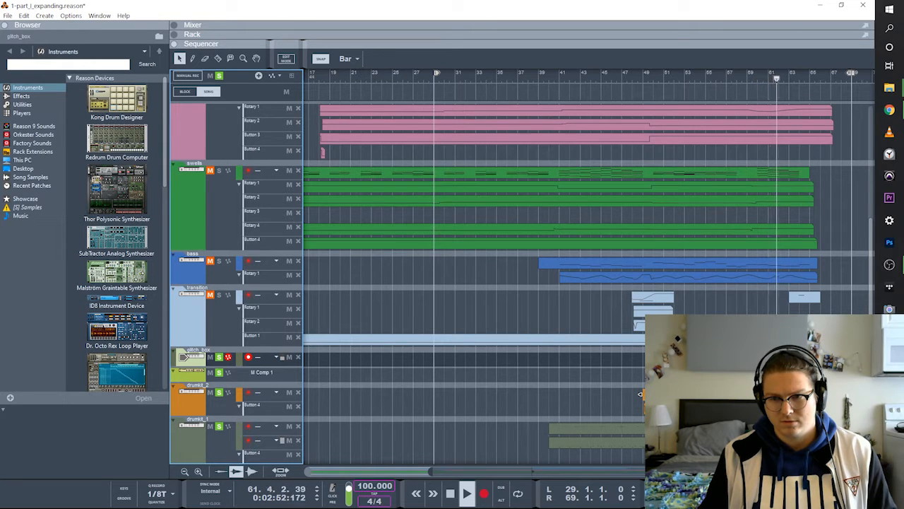
Stop playback and turn off the solo on drumkit_1, drumkit_2, M Comp 1 and glitch_box
key(space)
click(219, 426)
click(219, 392)
click(219, 372)
click(219, 356)
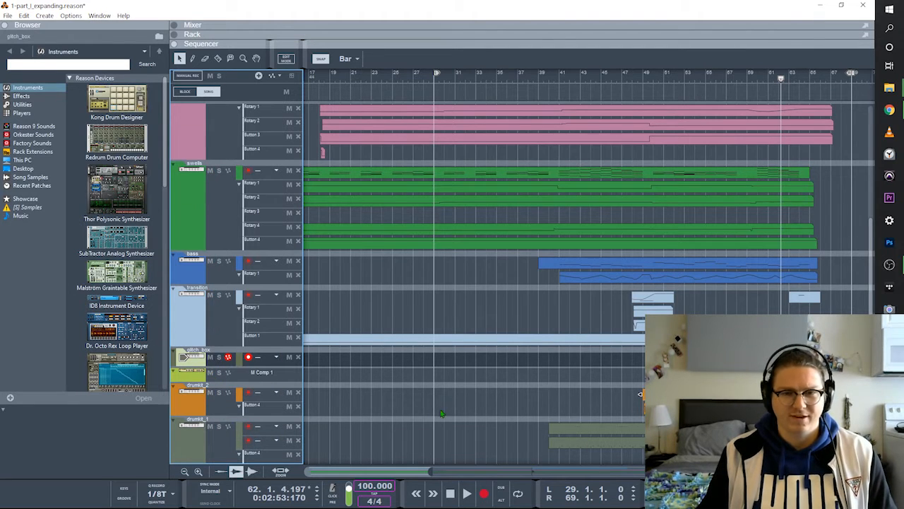
Open the rack, turn it to its front side and go up to the Master Section devices
scroll(441, 413, up, 5)
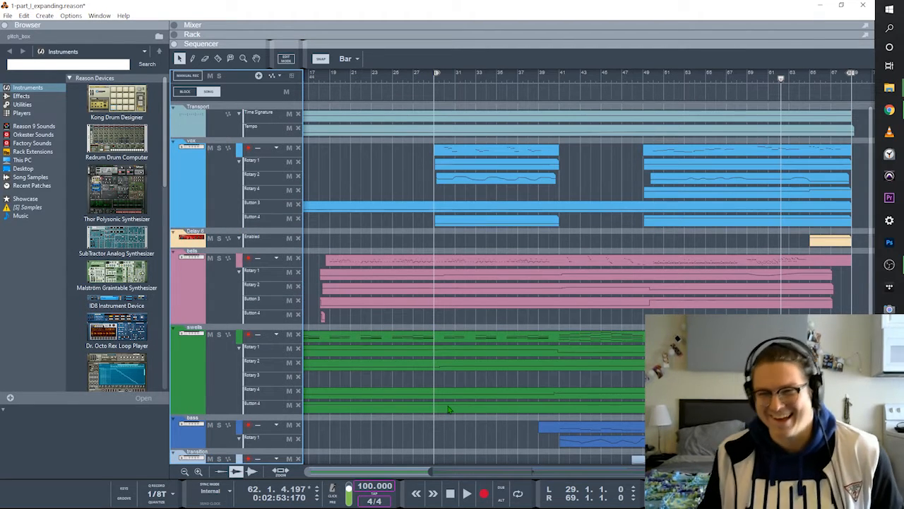
scroll(449, 409, down, 5)
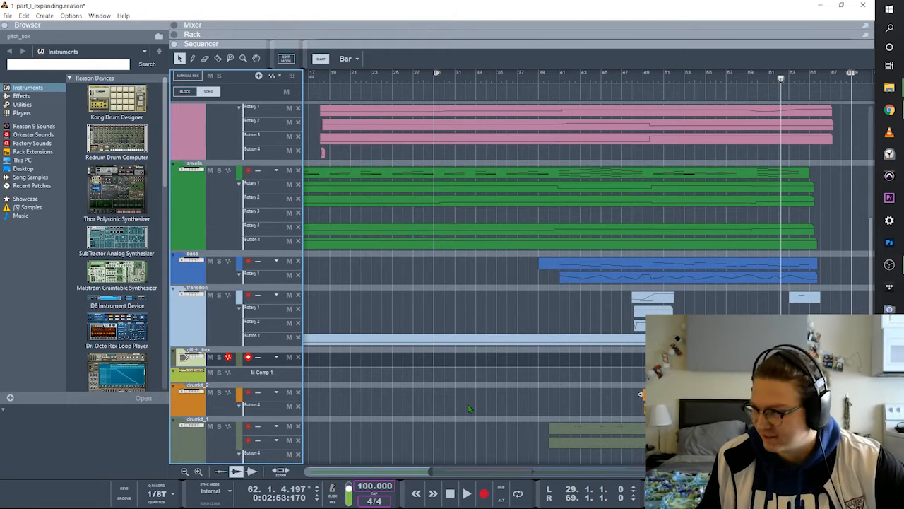
scroll(468, 408, up, 5)
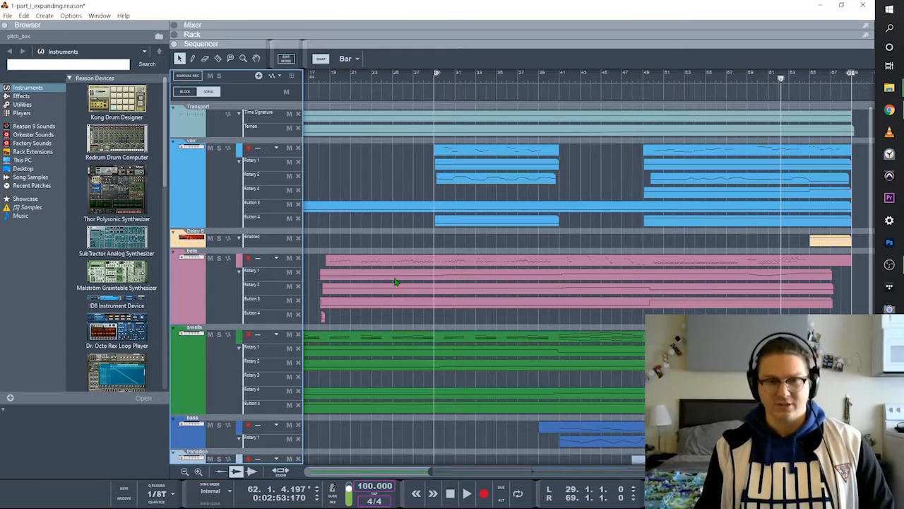
key(F5)
key(F6)
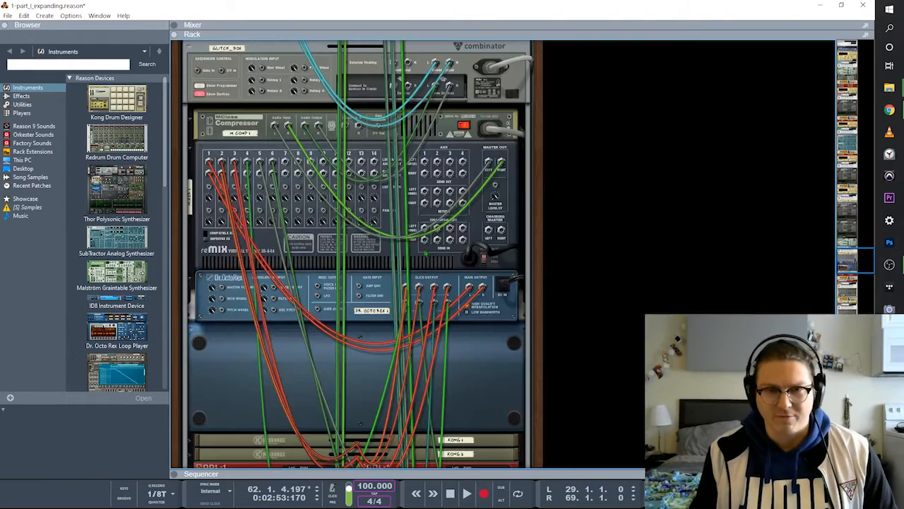
scroll(563, 307, up, 5)
key(Tab)
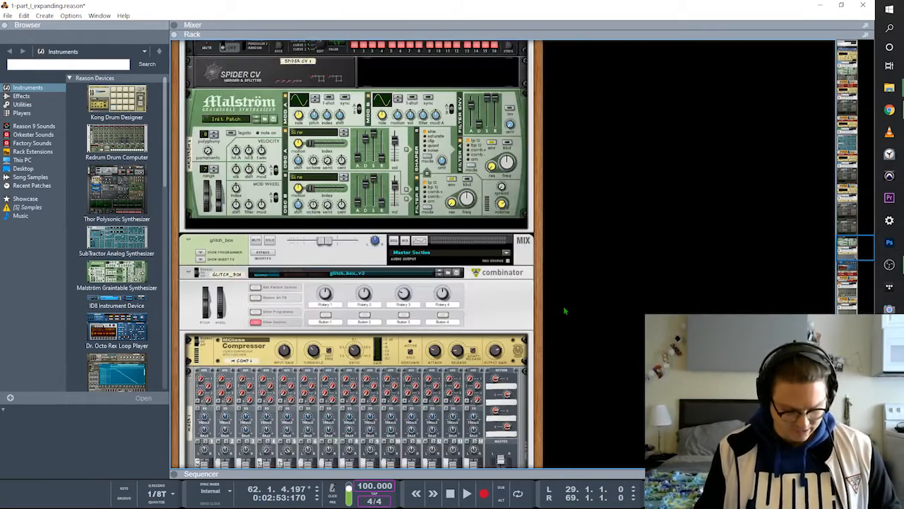
scroll(565, 310, up, 15)
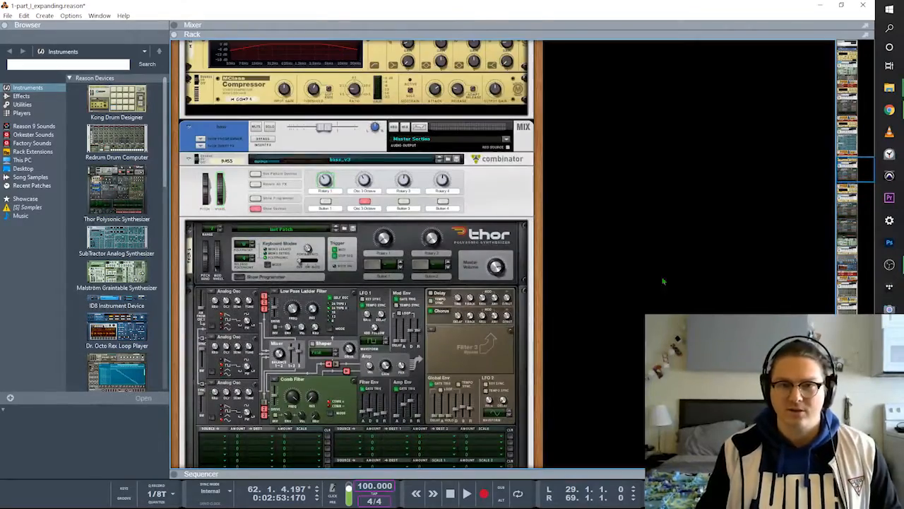
drag(845, 182, 845, 64)
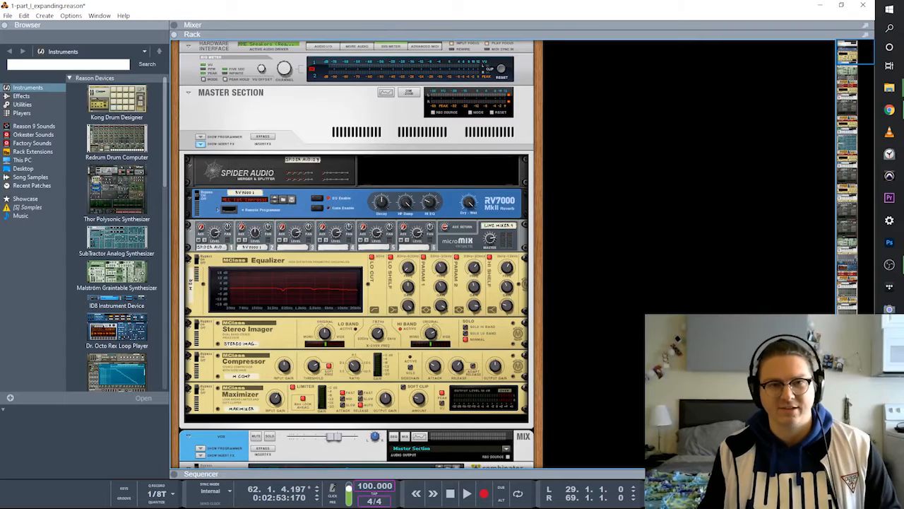
Switch to the sequencer, the mixer and back to the rack, and bring the vox Combinator into view
key(F7)
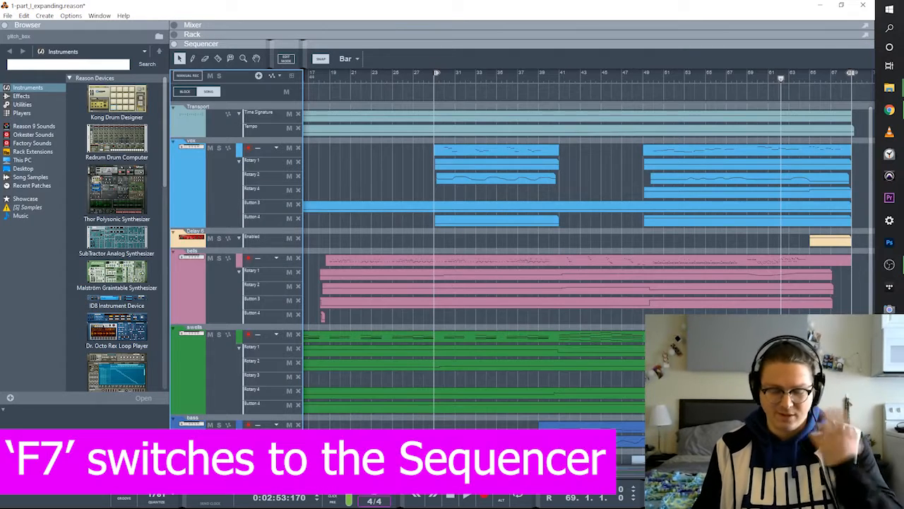
key(F5)
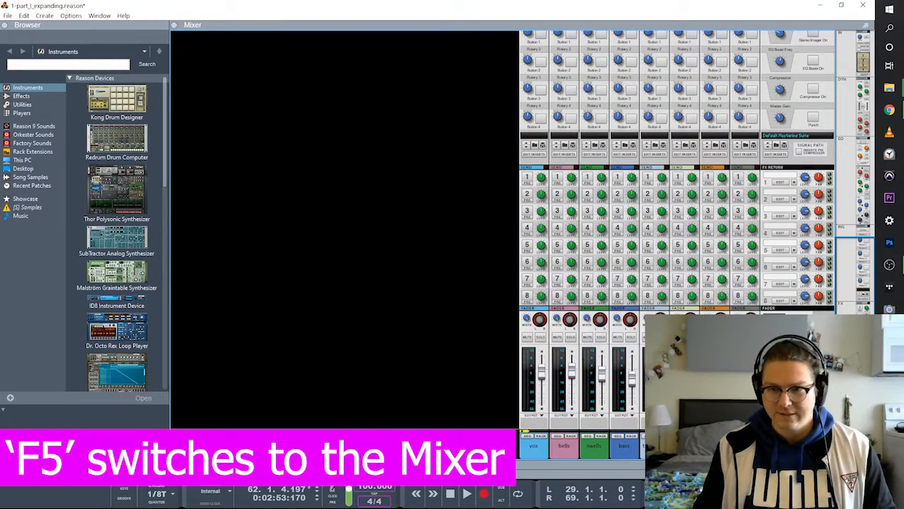
key(F6)
scroll(632, 365, down, 10)
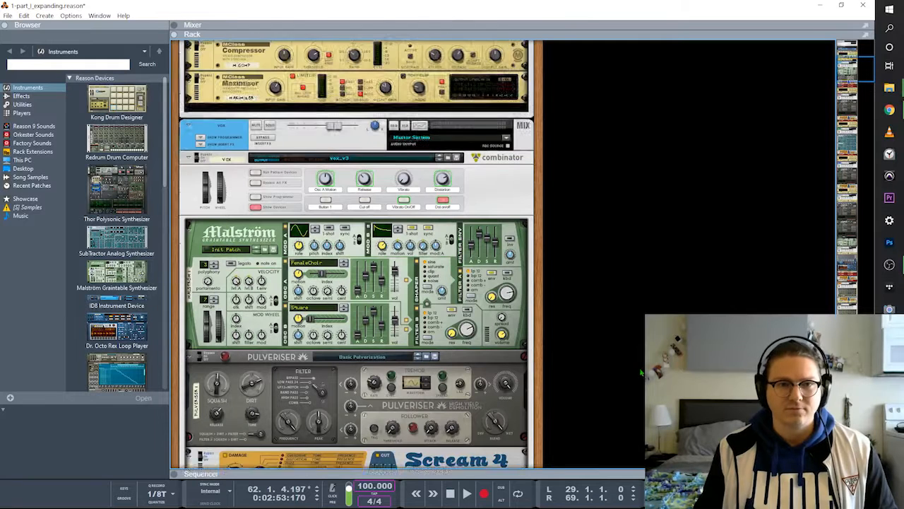
scroll(618, 248, up, 1)
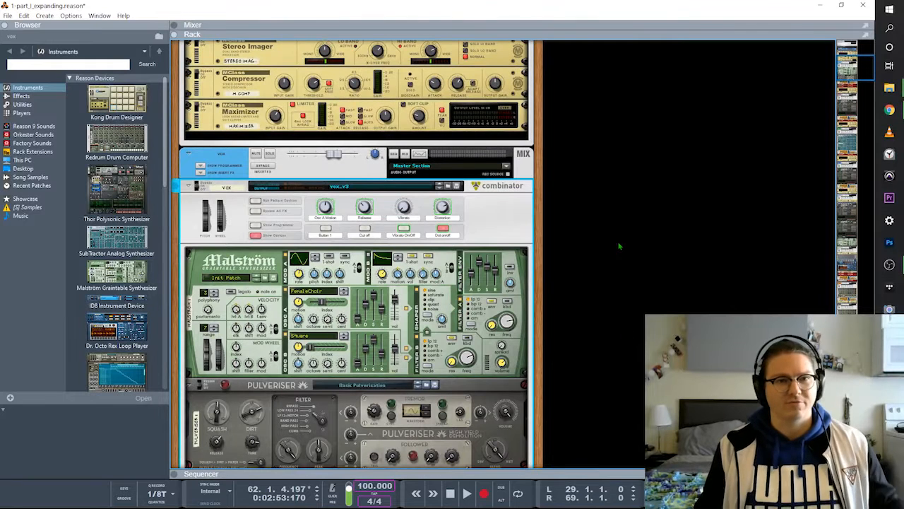
scroll(629, 249, down, 3)
click(505, 117)
click(249, 159)
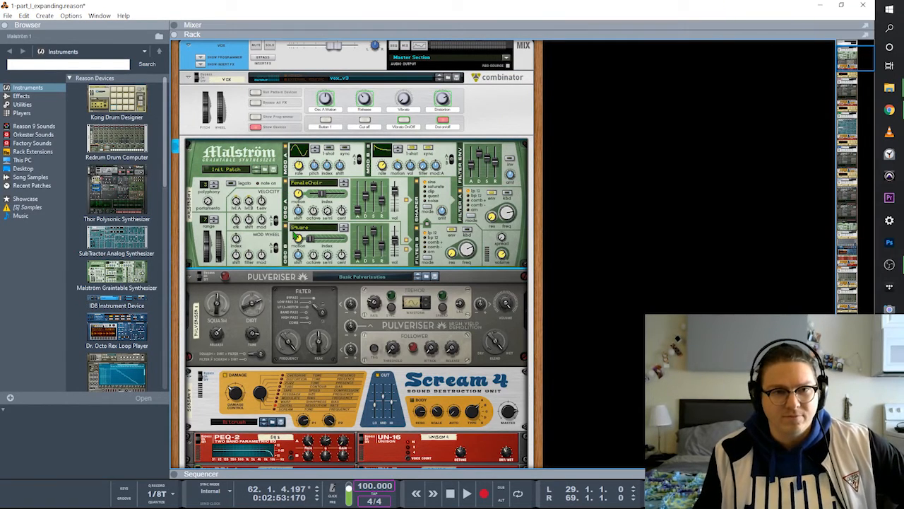
scroll(563, 338, down, 2)
scroll(563, 338, up, 3)
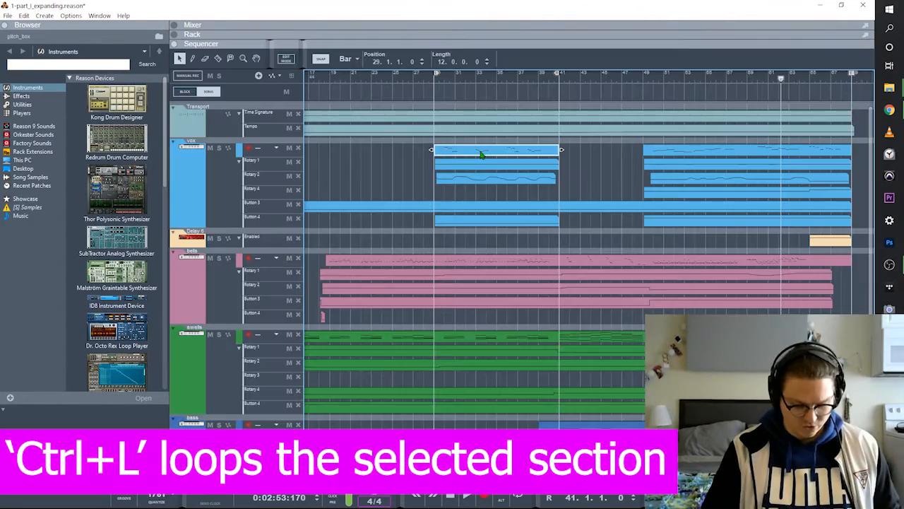
Play the looped vox clip from bar 29 and solo the vox channel in the rack
click(436, 79)
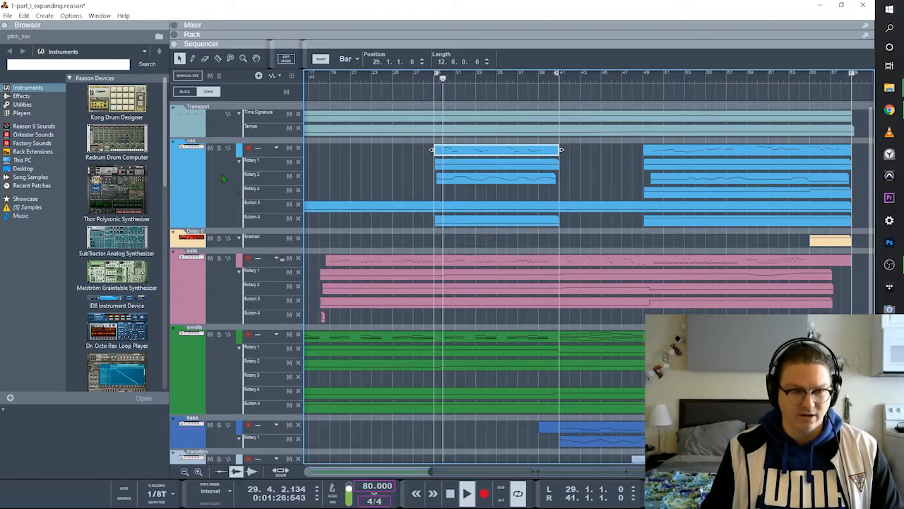
key(F6)
scroll(265, 212, up, 3)
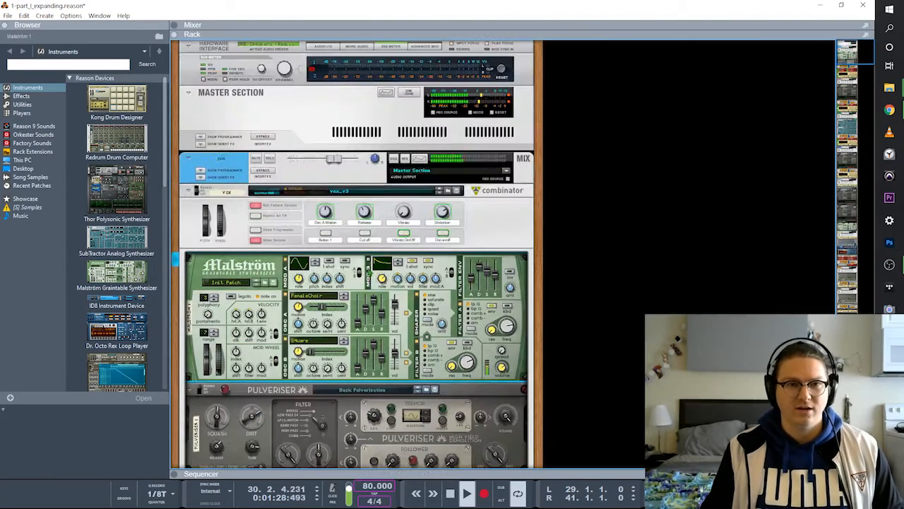
click(270, 159)
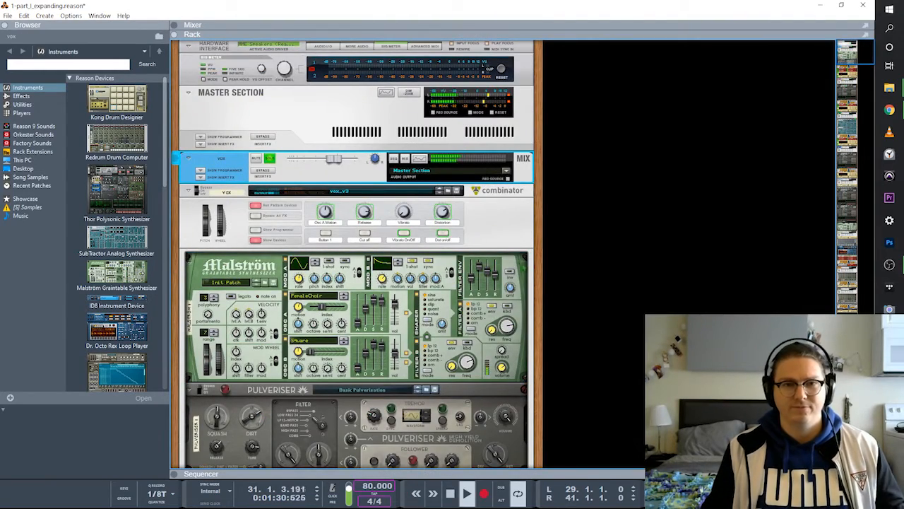
Select the vox chain's Pulveriser while the soloed loop plays, then stop playback
scroll(407, 240, down, 3)
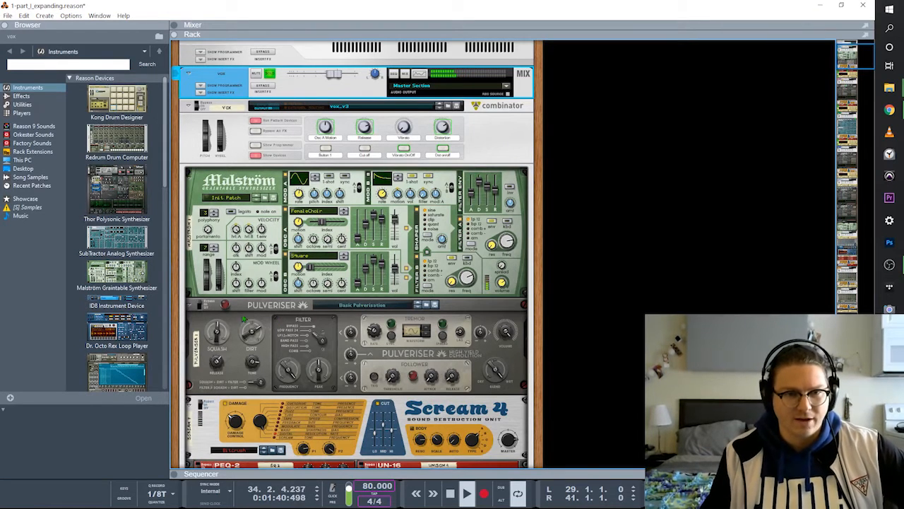
click(205, 305)
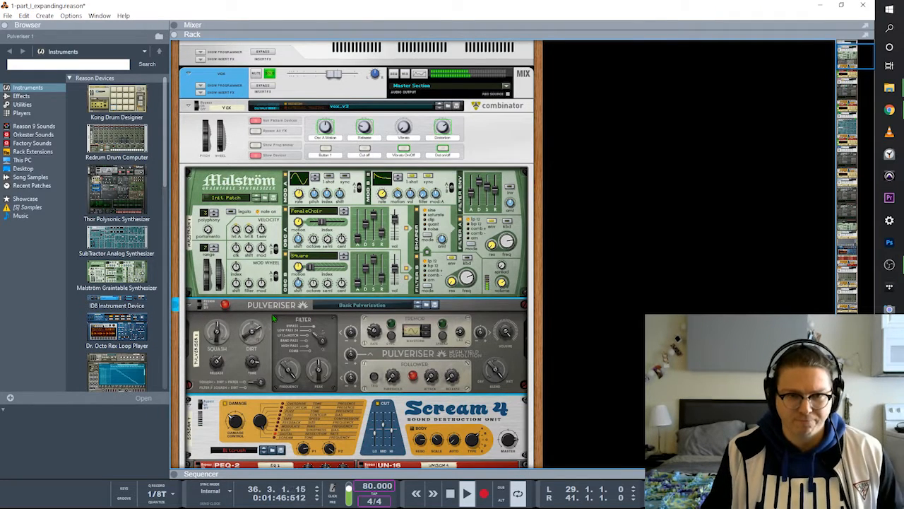
key(space)
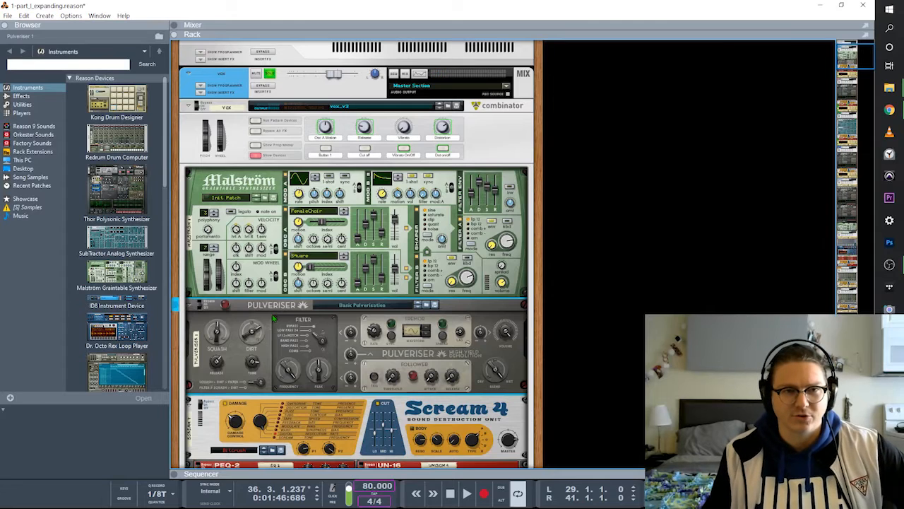
Select the Scream 4 distortion unit and examine it together with the vox Combinator's distortion controls
scroll(273, 319, down, 3)
click(219, 319)
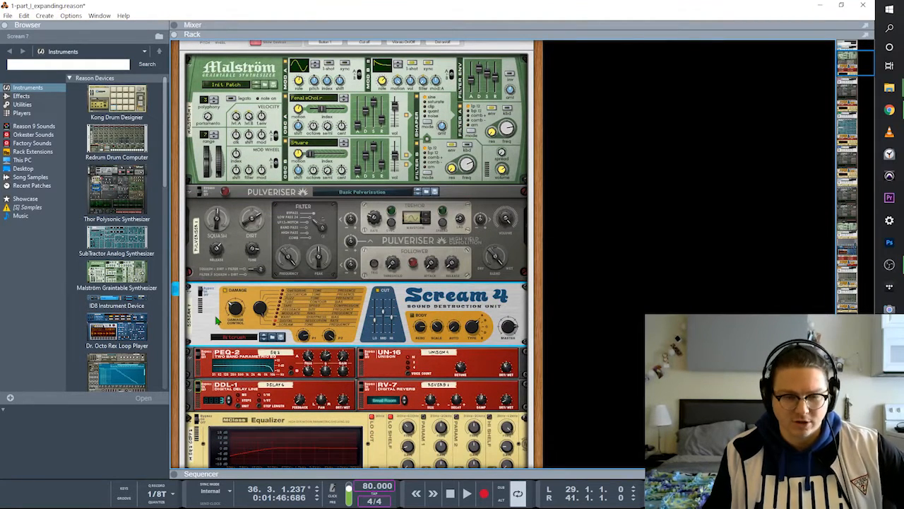
scroll(217, 320, up, 6)
scroll(217, 320, down, 5)
scroll(217, 320, up, 3)
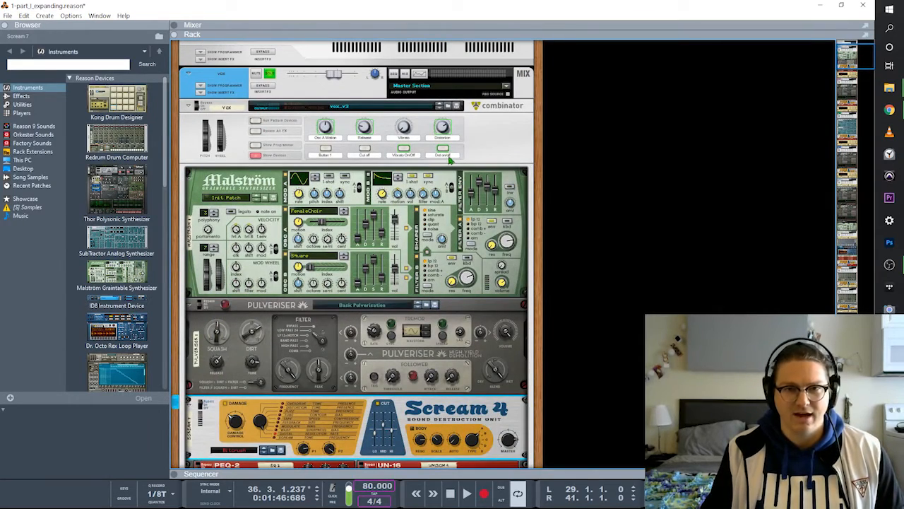
scroll(594, 245, down, 5)
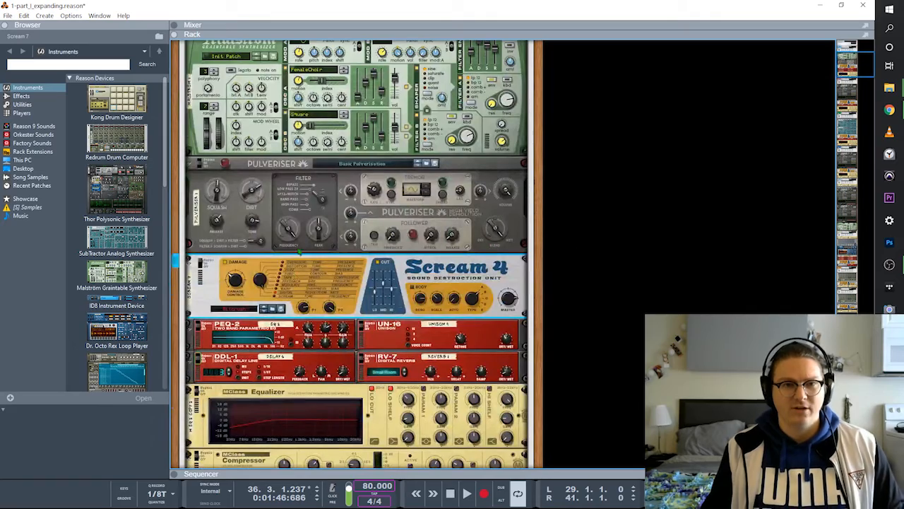
Check the sequencer, return to the rack and pick out the vox chain's PEQ-2, UN-16 and RV-7, ending on the PEQ-2
key(F7)
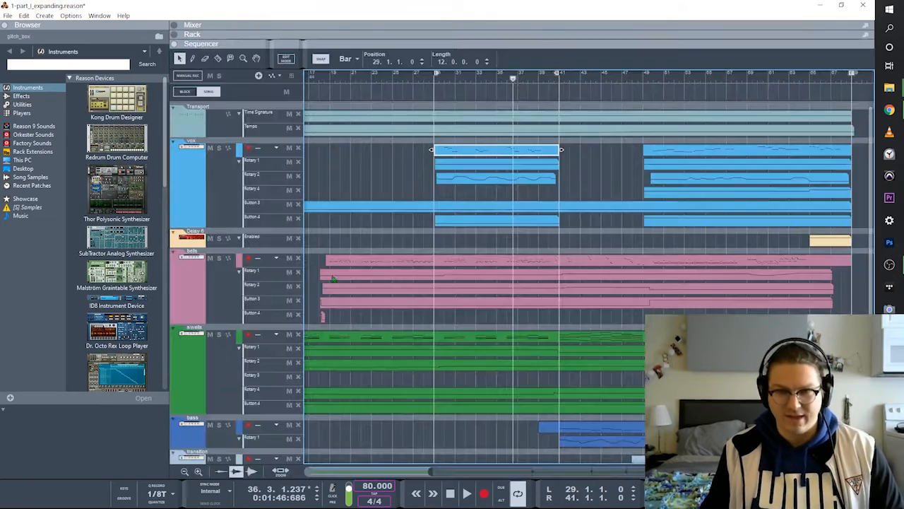
key(F5)
key(F6)
scroll(353, 247, down, 3)
click(237, 244)
shift+click(433, 258)
shift+click(421, 276)
click(482, 244)
click(248, 244)
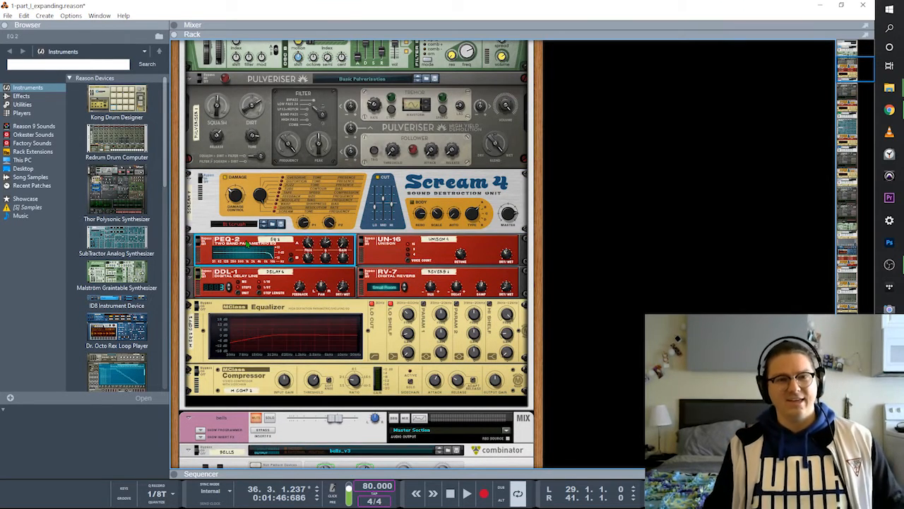
Select the UN-16 Unison, DDL-1 delay, RV-7 reverb and MClass Equalizer of the vox chain one after another
click(396, 244)
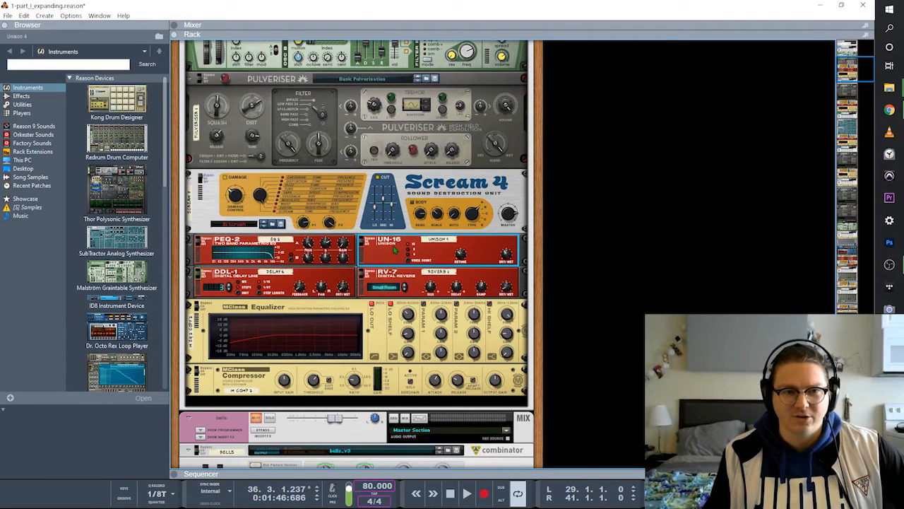
click(326, 272)
click(390, 276)
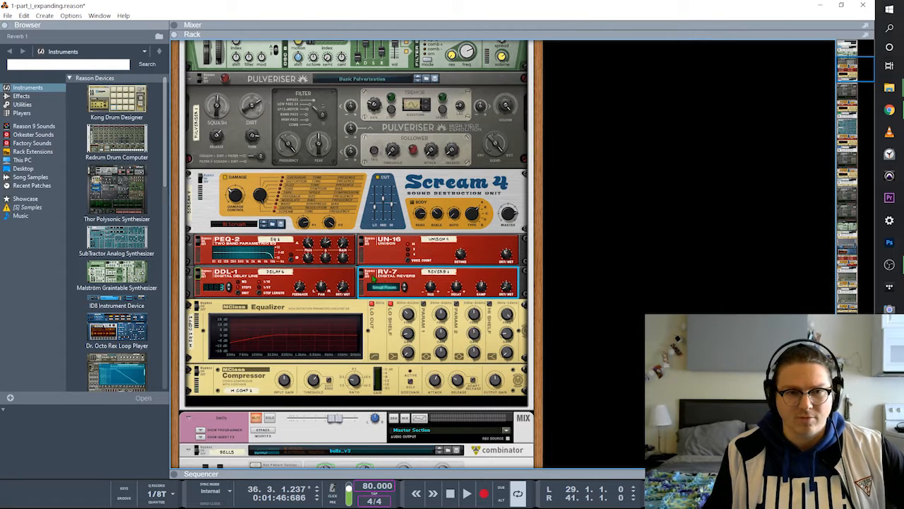
scroll(372, 278, down, 1)
click(309, 279)
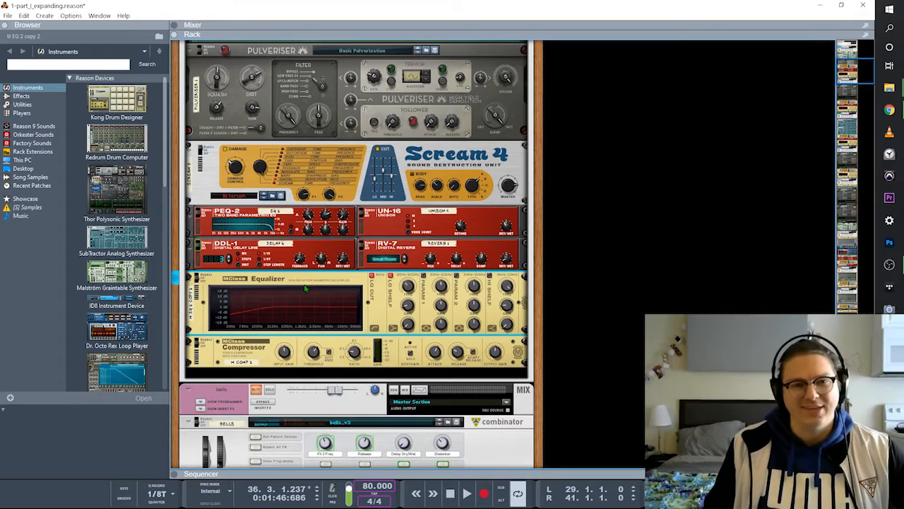
Review the full vox device chain, select the vox Combinator and compare its controls with the devices down to the Compressor
scroll(296, 325, up, 6)
scroll(373, 332, up, 1)
scroll(373, 332, down, 7)
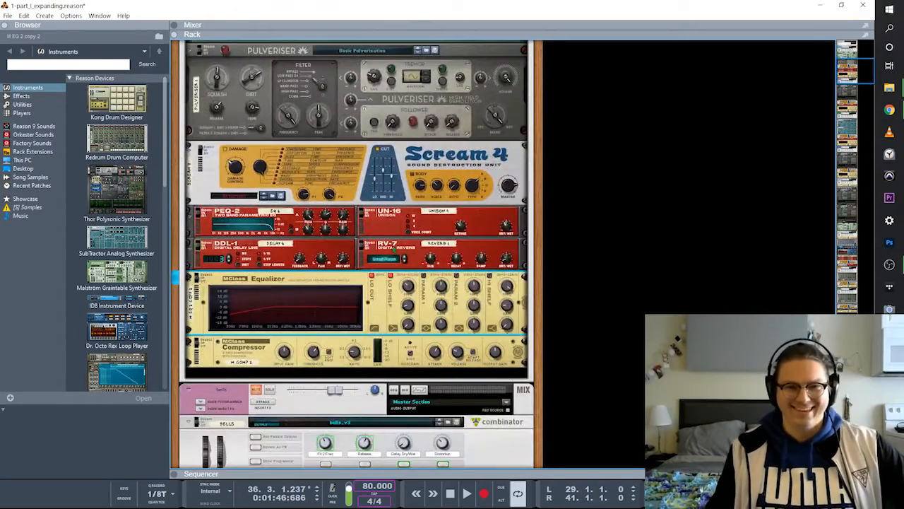
scroll(406, 364, up, 8)
scroll(406, 364, up, 4)
click(507, 231)
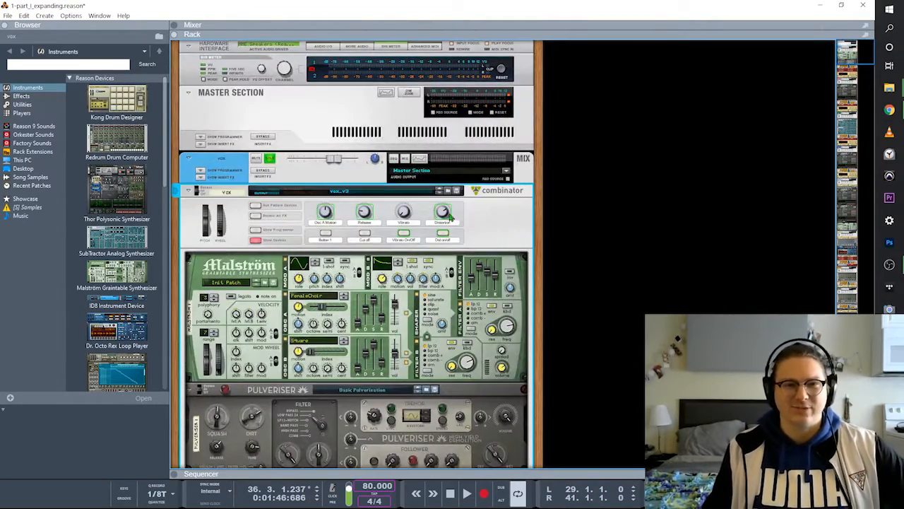
scroll(304, 219, down, 11)
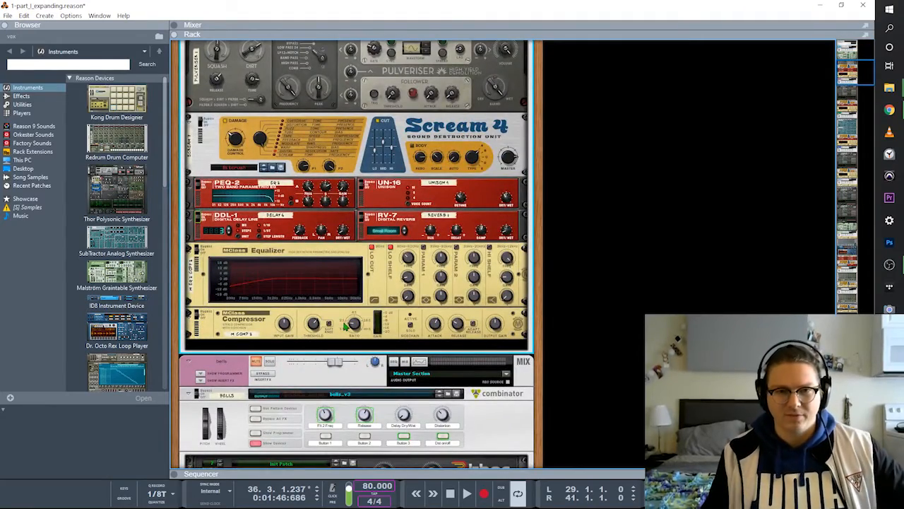
scroll(346, 327, up, 9)
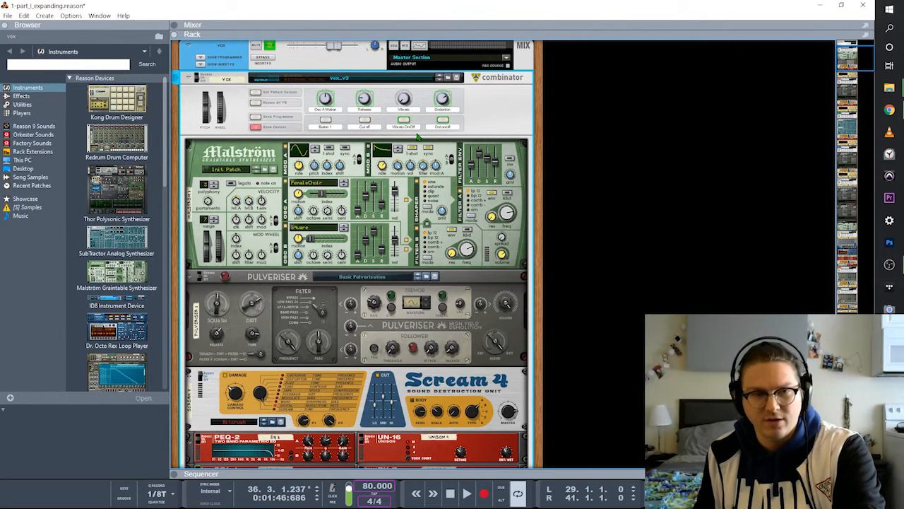
Select the vox chain's MClass Equalizer and its MClass Compressor in turn, then return to the Combinator controls
scroll(368, 211, down, 4)
click(326, 257)
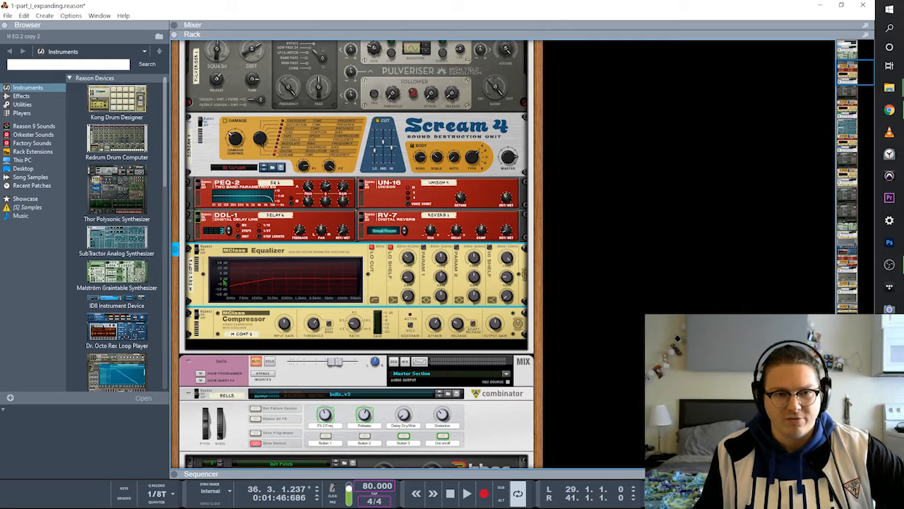
click(228, 323)
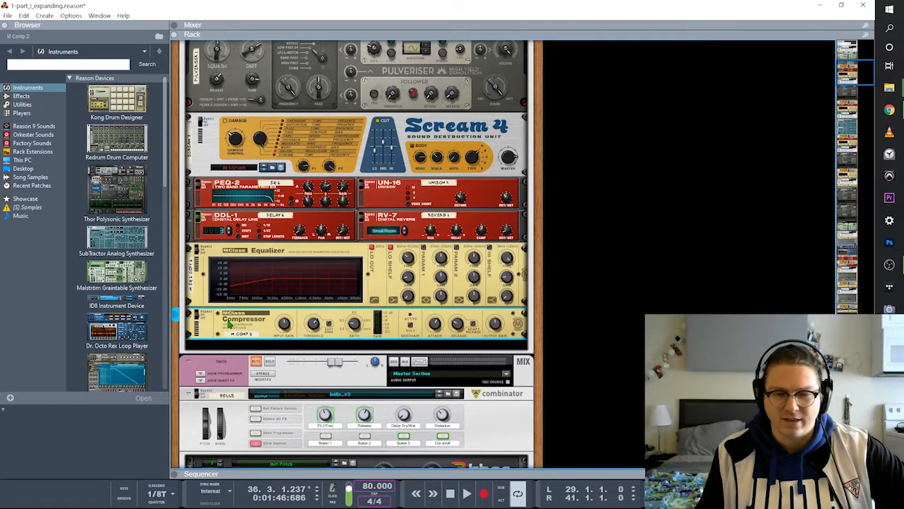
scroll(551, 289, up, 8)
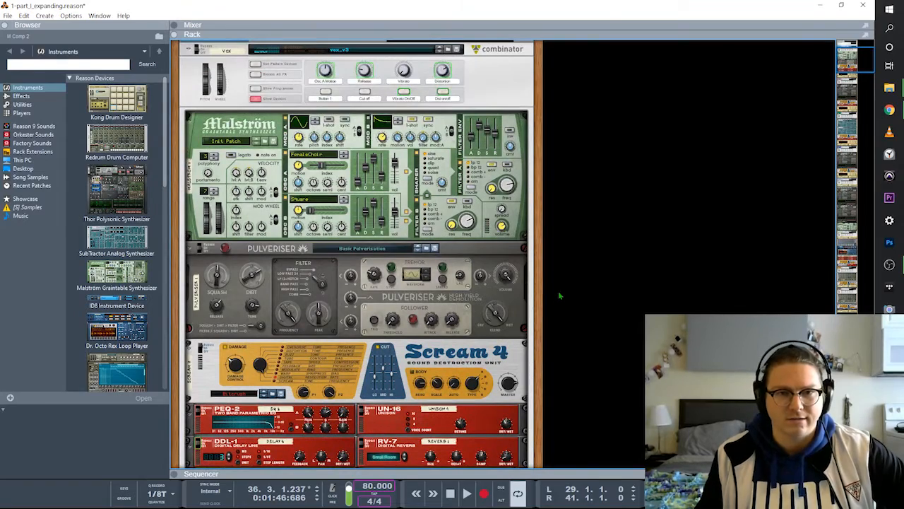
Select the vox UN-16, take the vox channel out of solo, fold its Combinator and select the bells mix channel
scroll(558, 291, down, 3)
click(444, 302)
scroll(445, 305, up, 5)
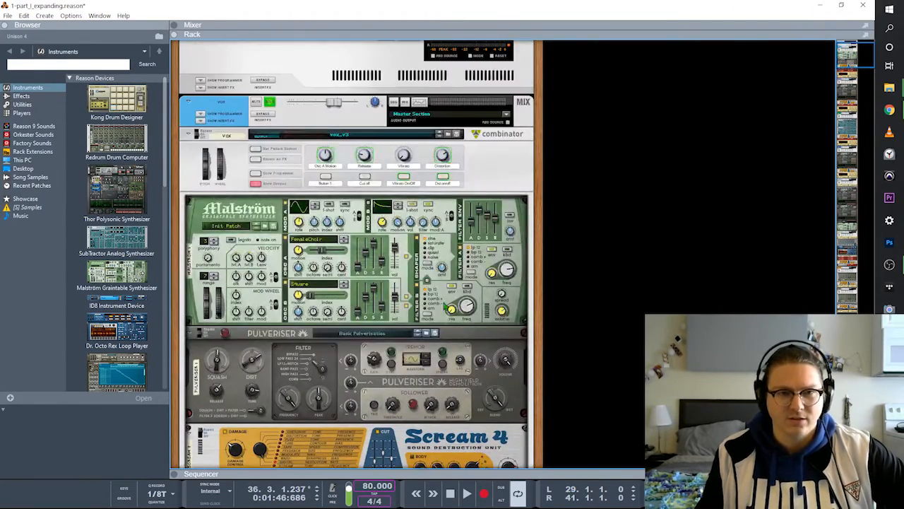
click(275, 168)
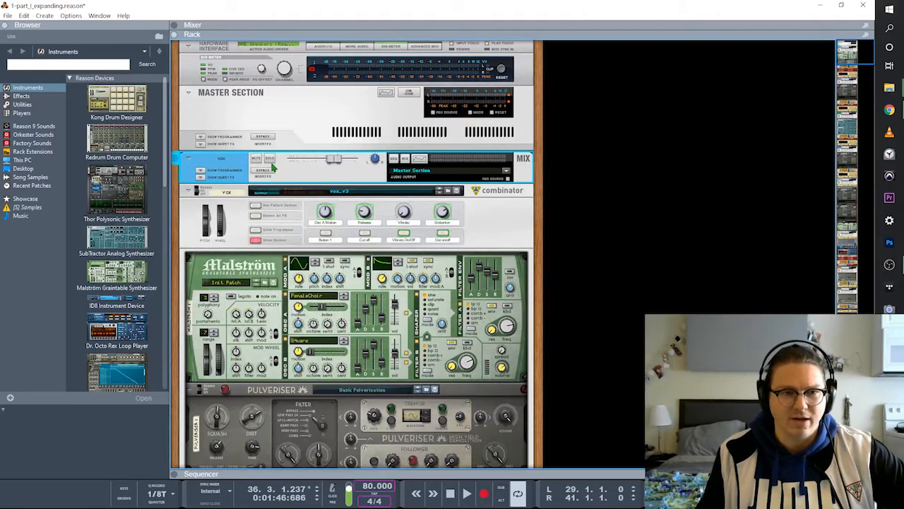
click(190, 193)
click(215, 208)
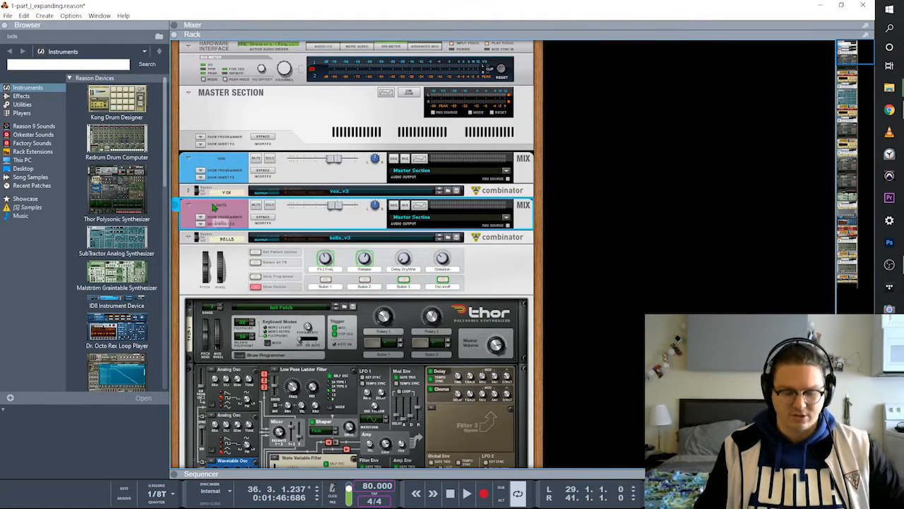
Solo the bells track, return to its Combinator in the rack and play a short part of the song
key(F6)
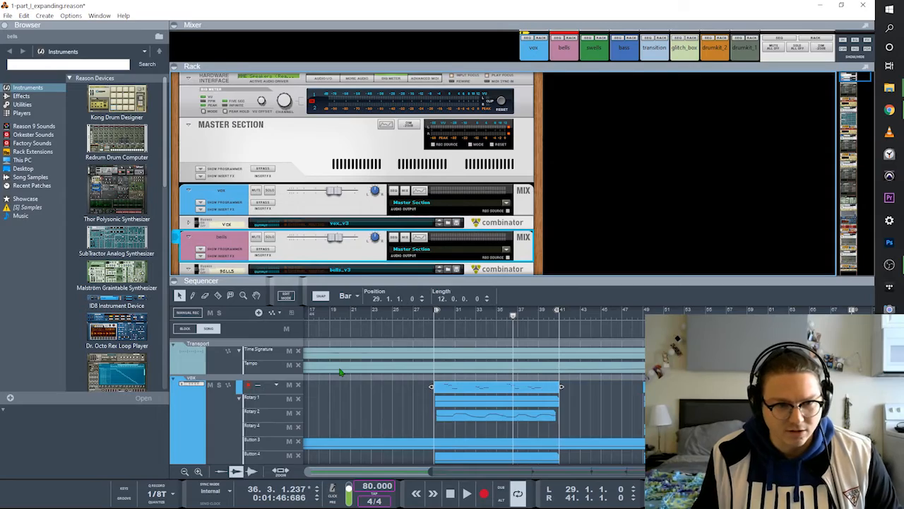
scroll(339, 369, down, 3)
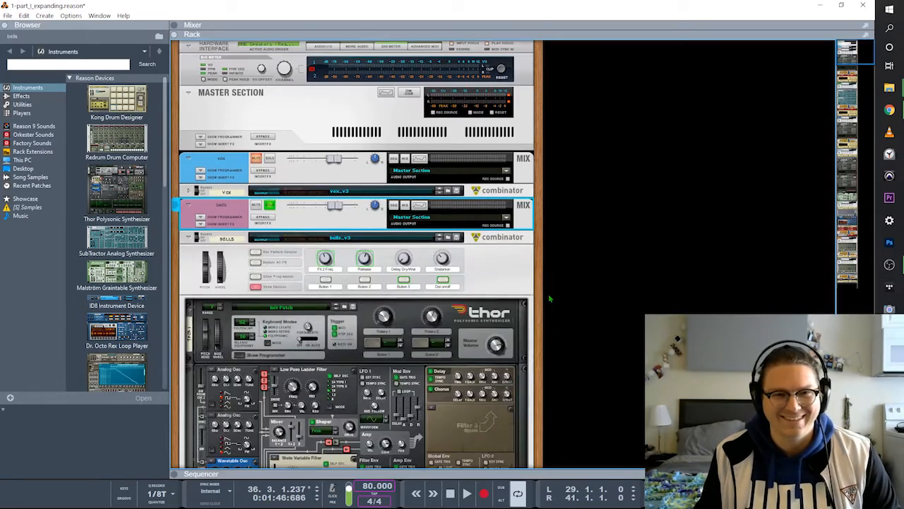
scroll(548, 294, down, 3)
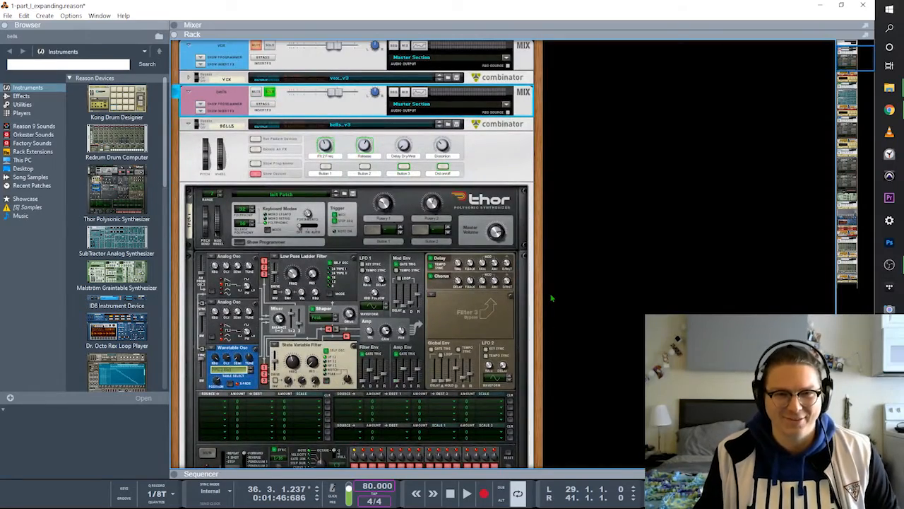
key(space)
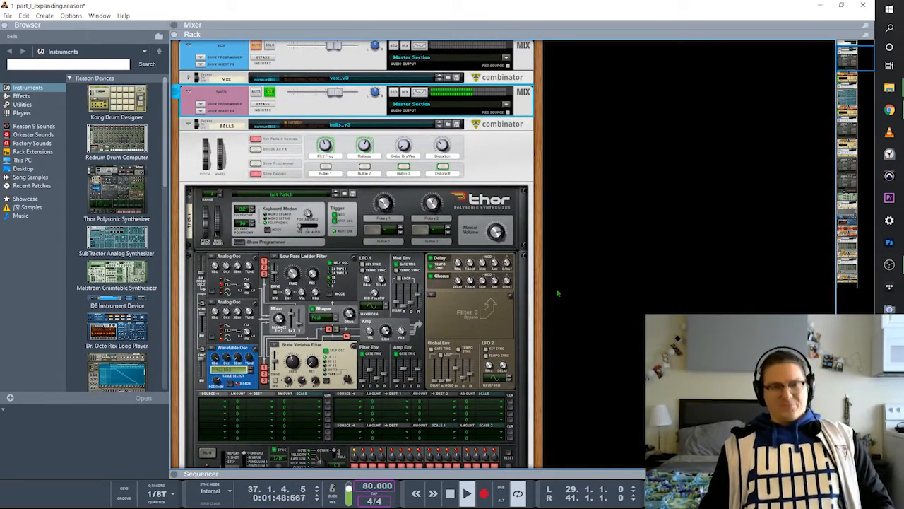
scroll(560, 297, down, 2)
key(space)
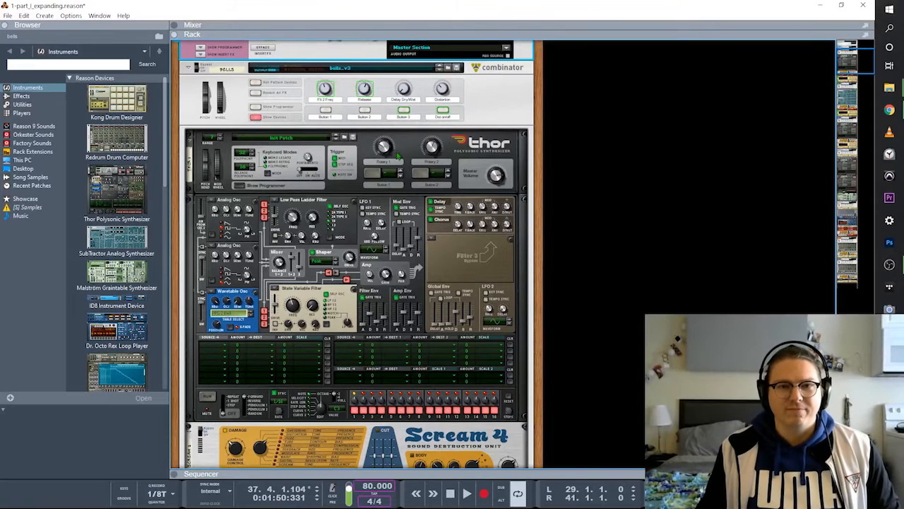
Select the bells' Thor synthesizer, view its Wavetable Osc tables and choose PPG 2 Bell
click(401, 154)
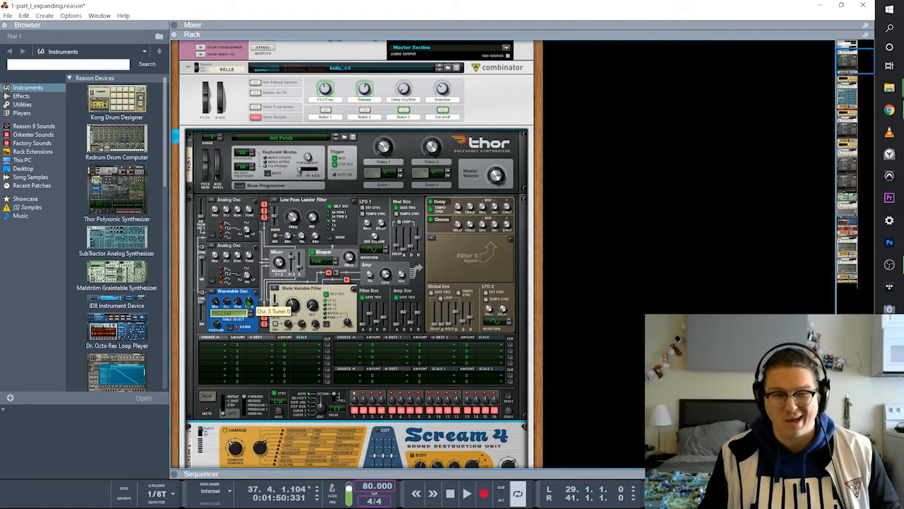
scroll(586, 342, up, 3)
scroll(586, 342, down, 4)
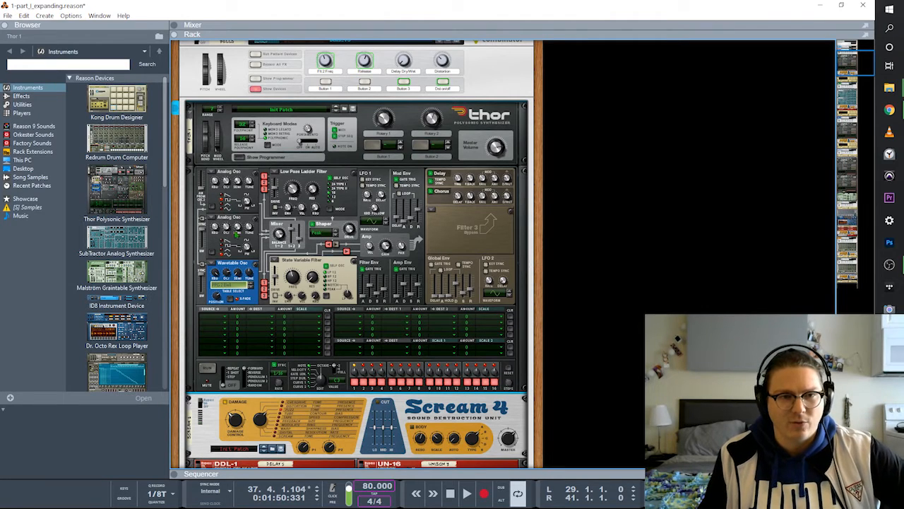
click(226, 288)
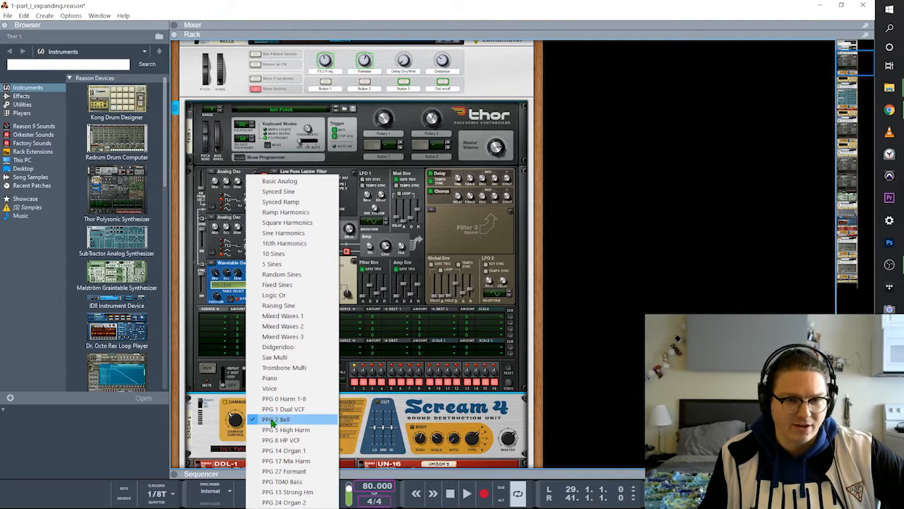
click(273, 421)
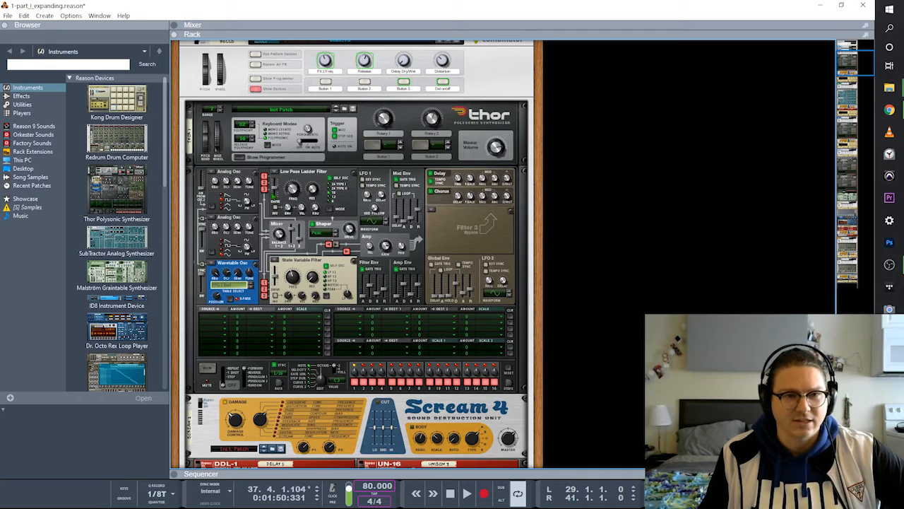
Audition the bells in short playbacks while examining Thor's oscillators, the Wavetable Osc and the State Variable Filter
key(space)
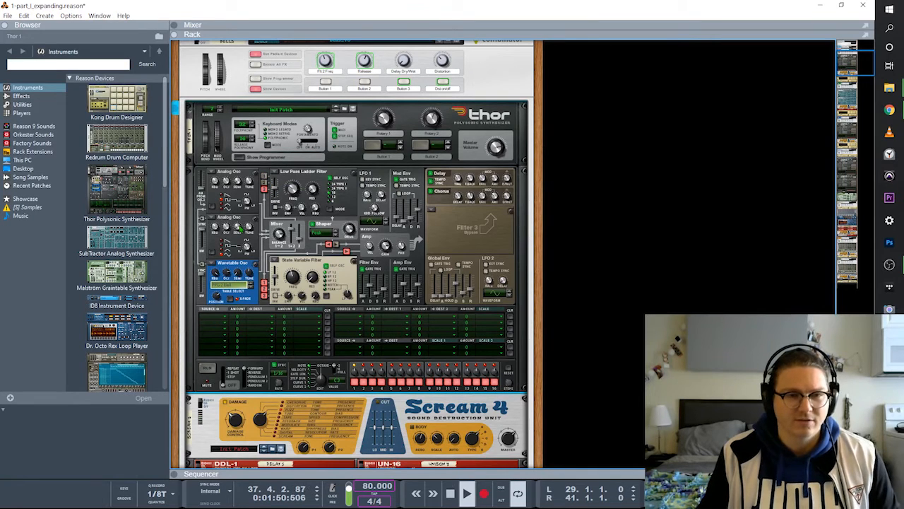
scroll(267, 313, up, 1)
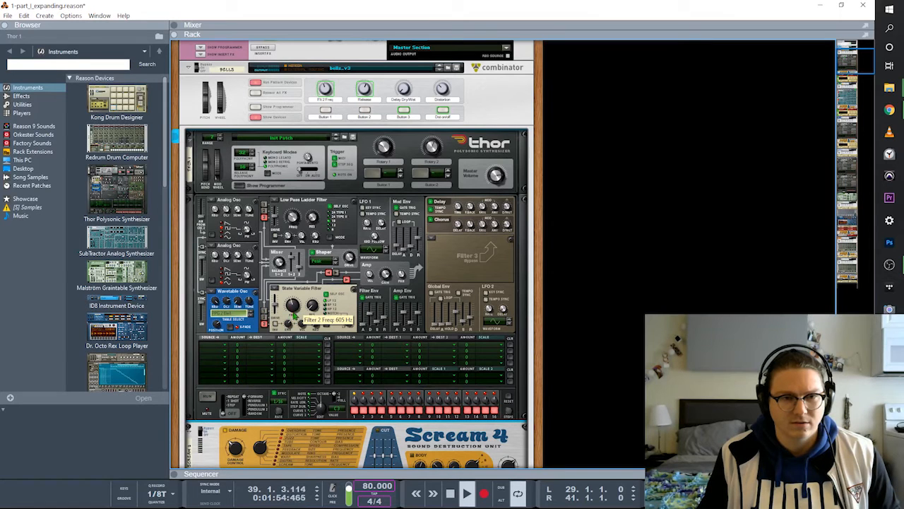
key(space)
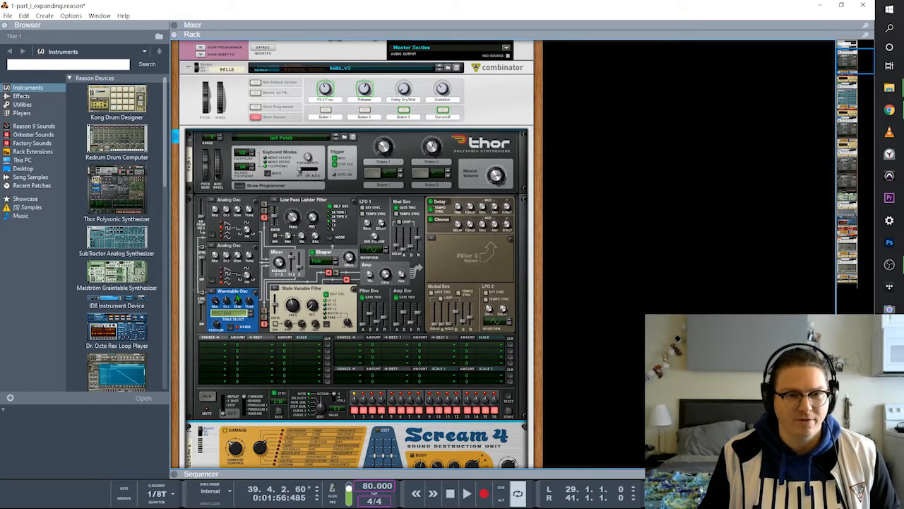
click(213, 291)
click(239, 291)
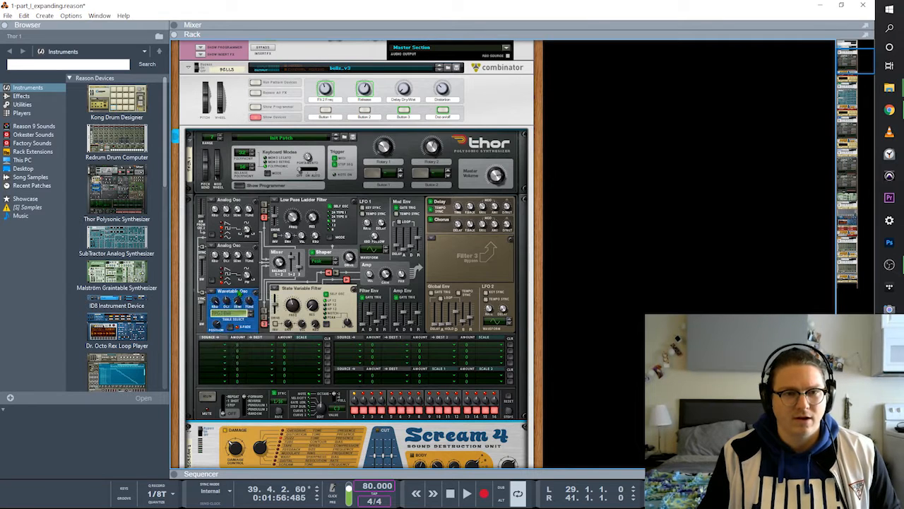
key(space)
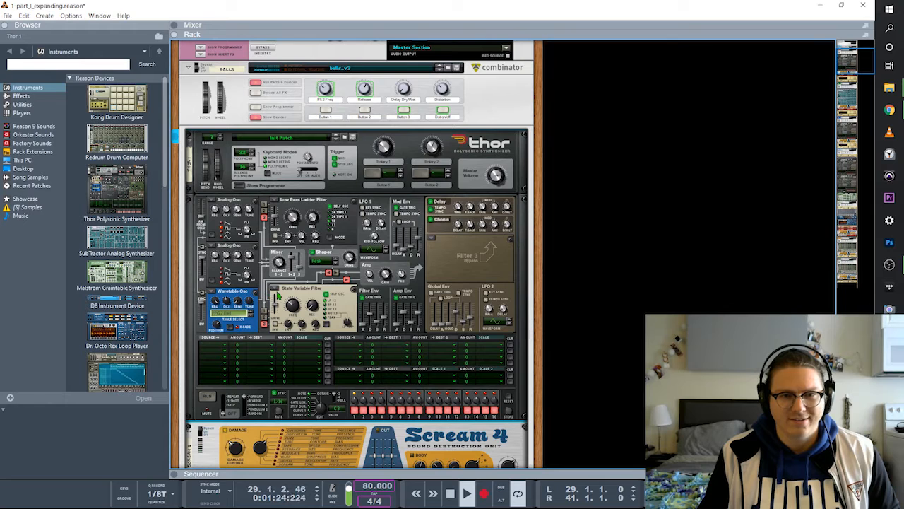
key(space)
Start playback from the sequencer, return to the bells' Thor and set its Osc 3 level to -2.9 dB
key(F7)
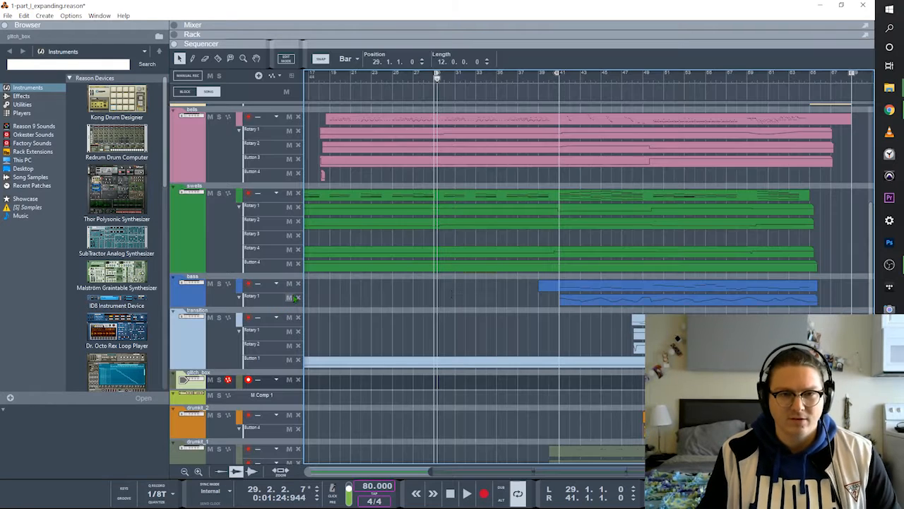
key(space)
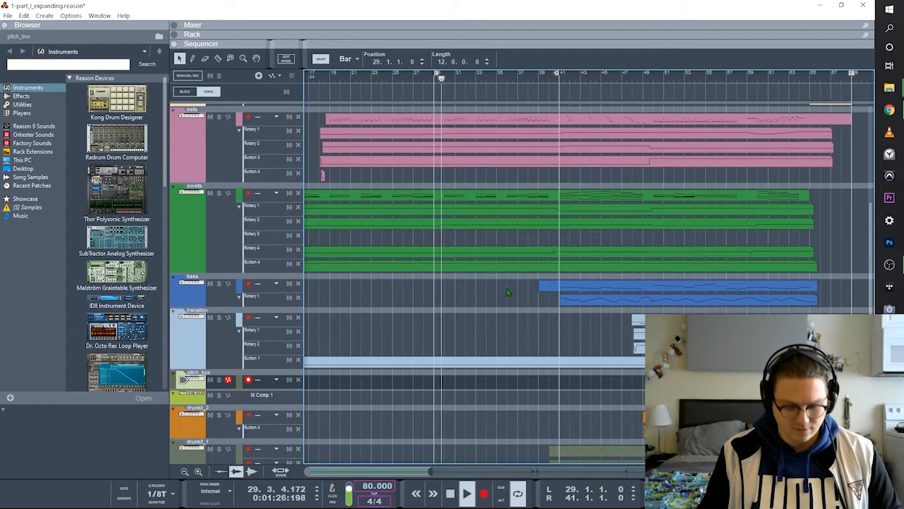
key(F6)
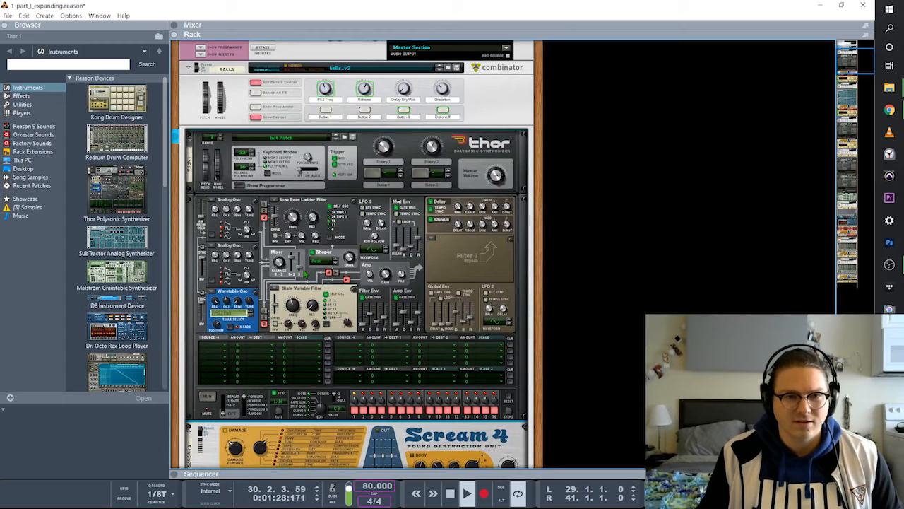
drag(303, 269, 302, 260)
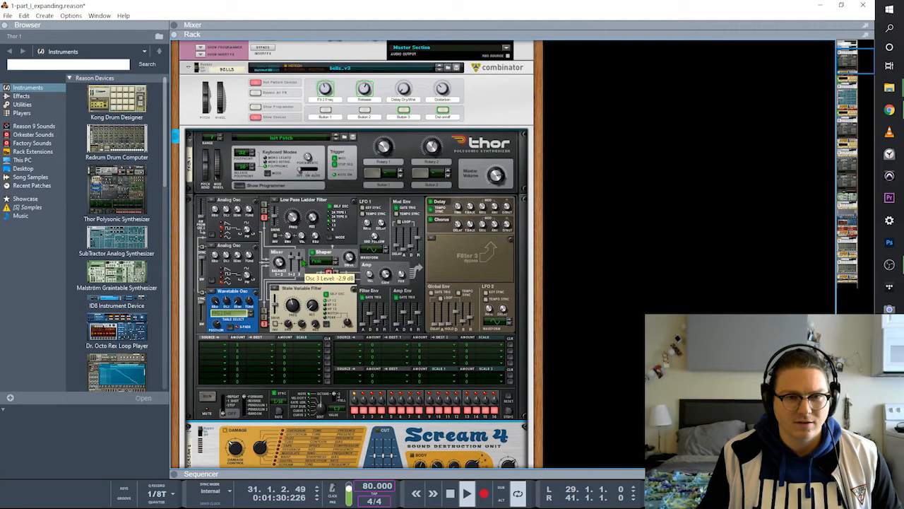
key(space)
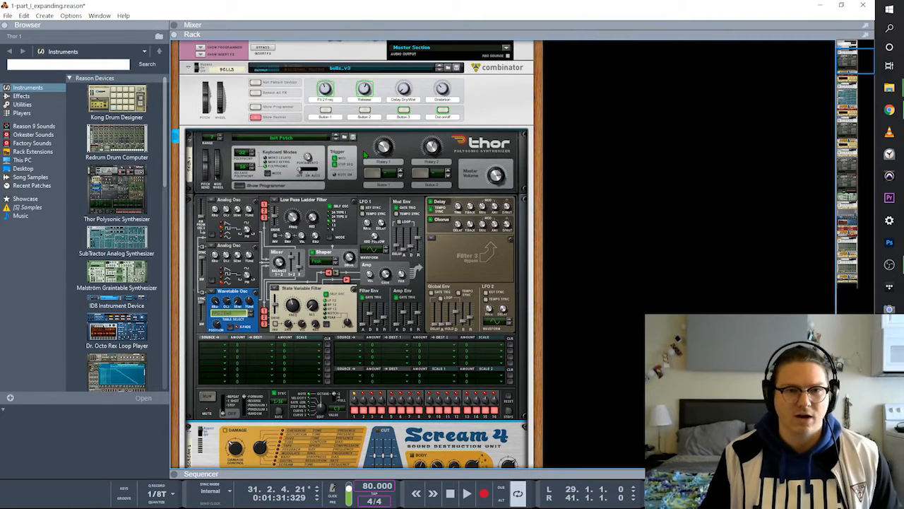
Play and stop the bells repeatedly to compare how Thor's oscillators sound when routed to Filter 1 and Filter 2
key(space)
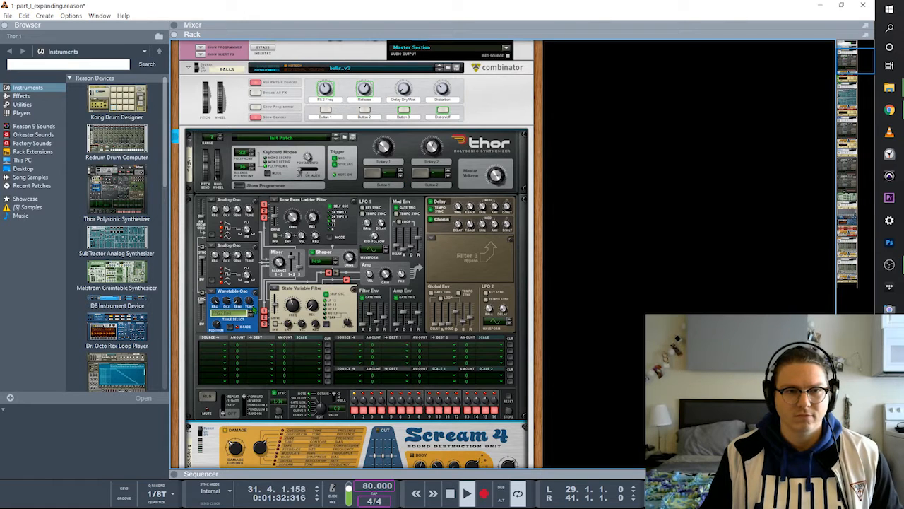
key(space)
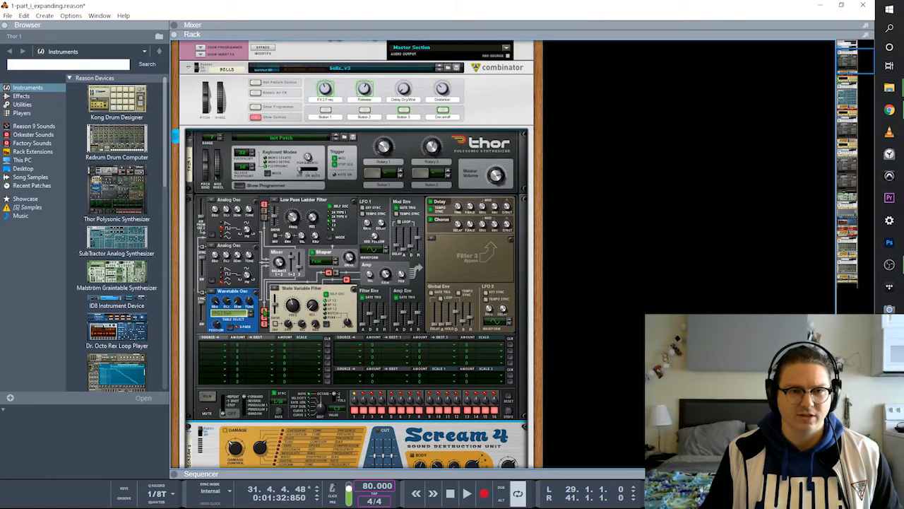
key(space)
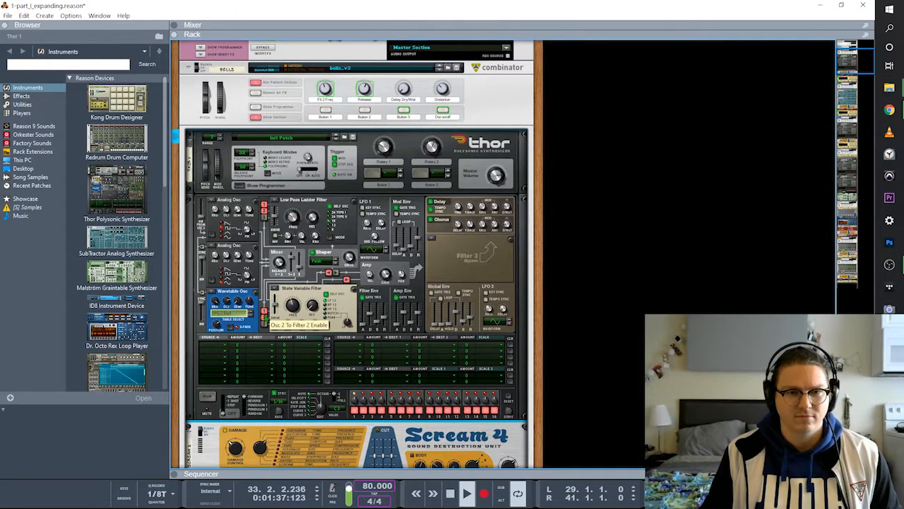
key(space)
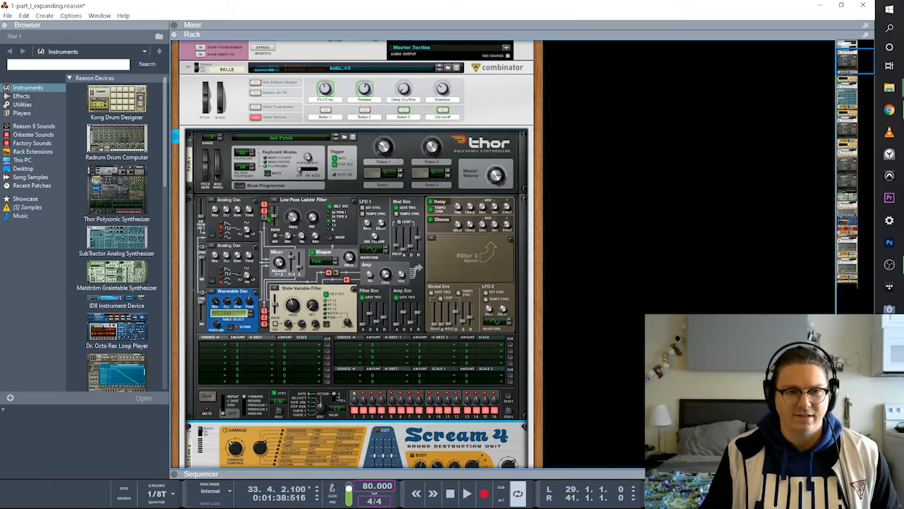
Review the bells device chain from Thor through the Scream 4, DDL-1, UN-16 and MClass Equalizer to the MClass Compressor
scroll(532, 355, down, 8)
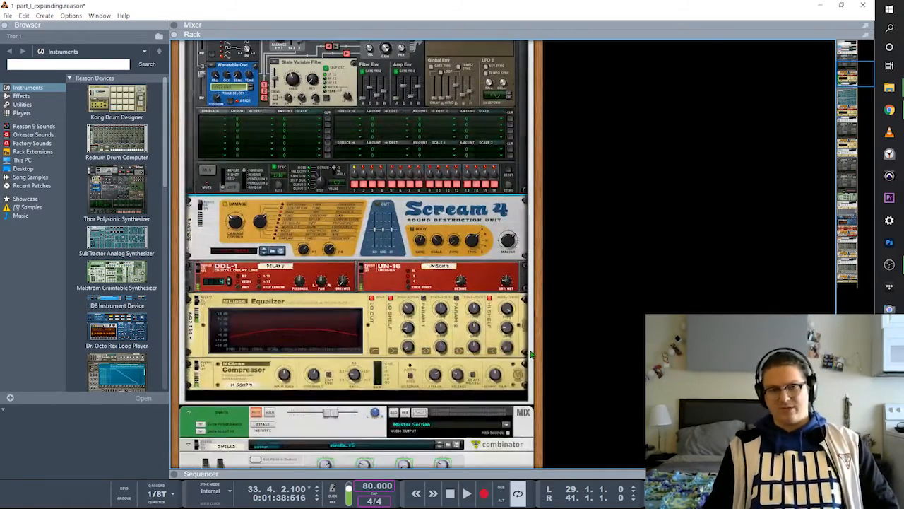
scroll(565, 384, up, 9)
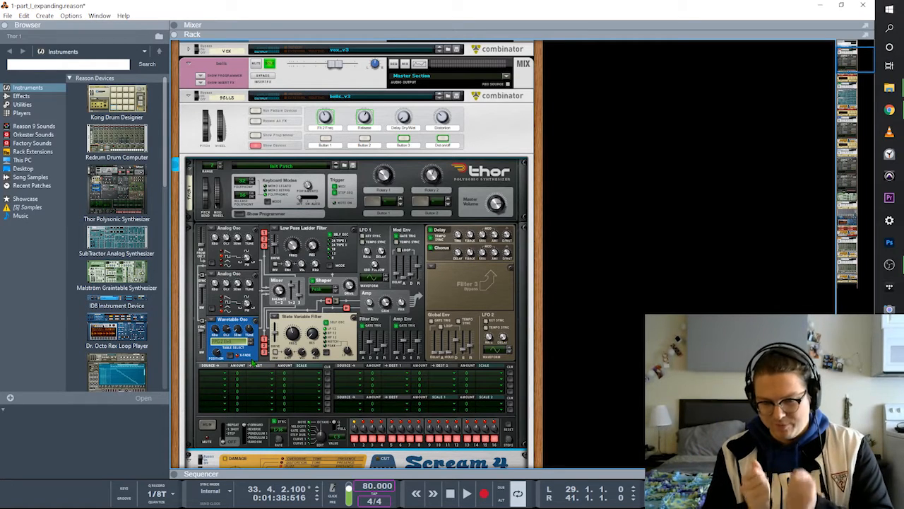
scroll(569, 400, down, 2)
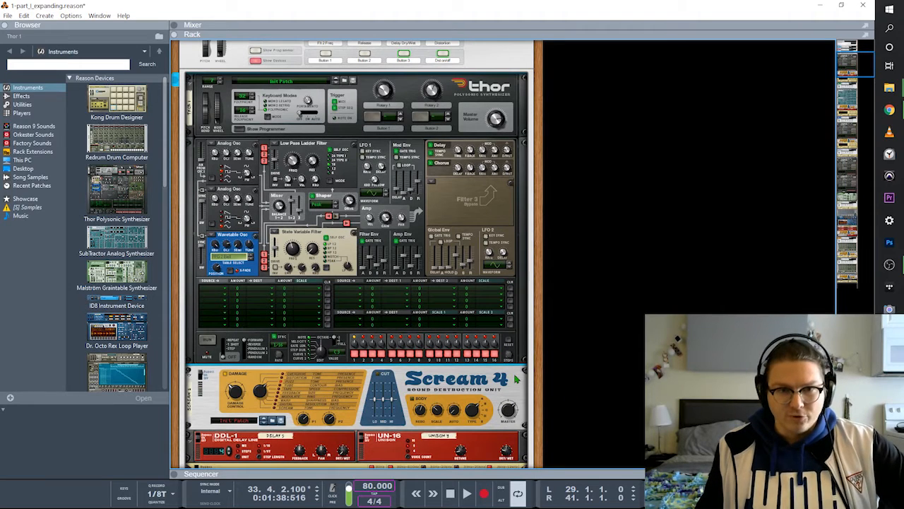
scroll(517, 381, up, 1)
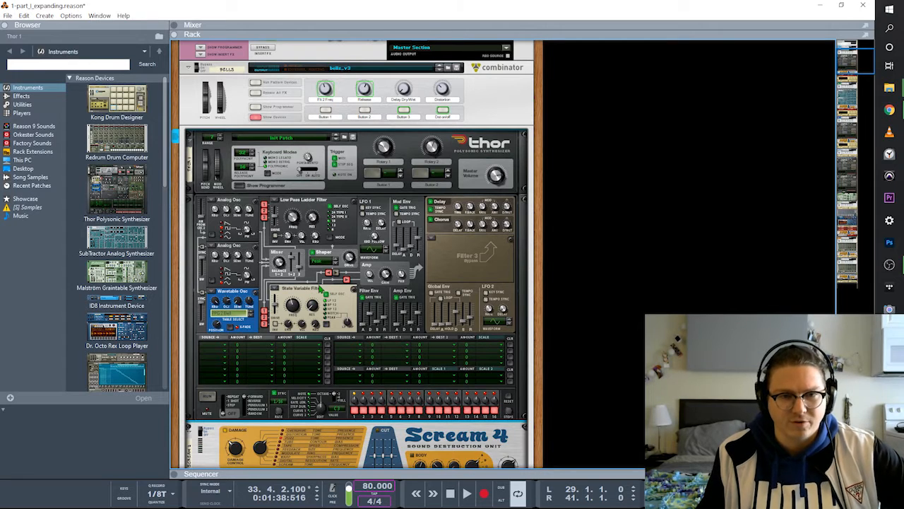
scroll(321, 288, down, 1)
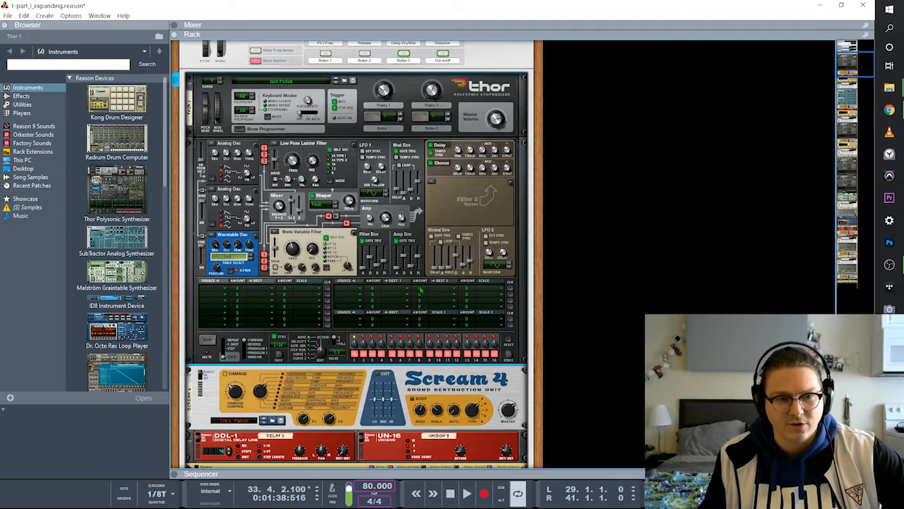
Compare the bells' Scream 4 with the Combinator's distortion on/off button, then select the chain's DDL-1 delay
scroll(421, 291, down, 3)
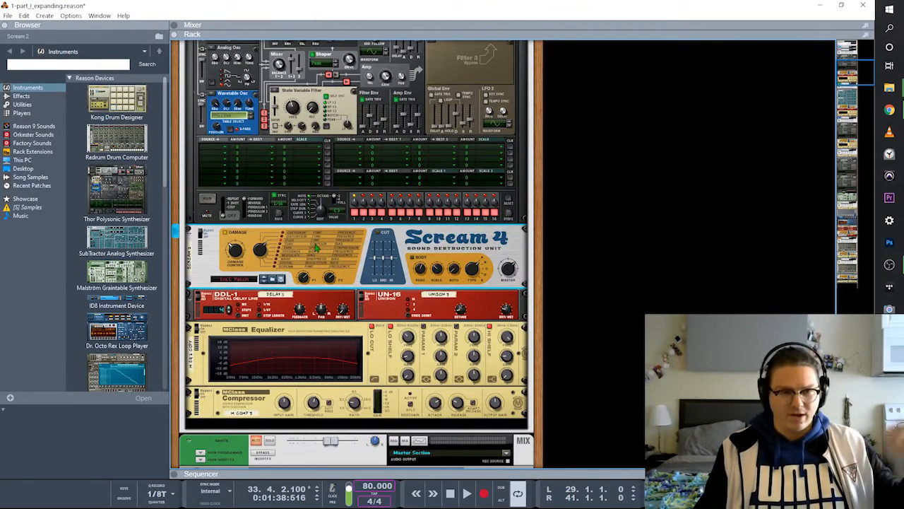
scroll(317, 249, up, 3)
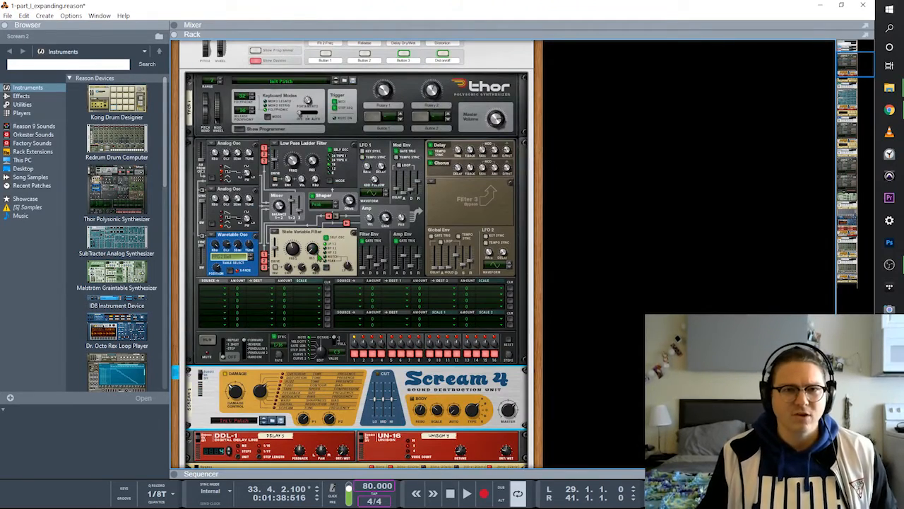
scroll(385, 233, up, 1)
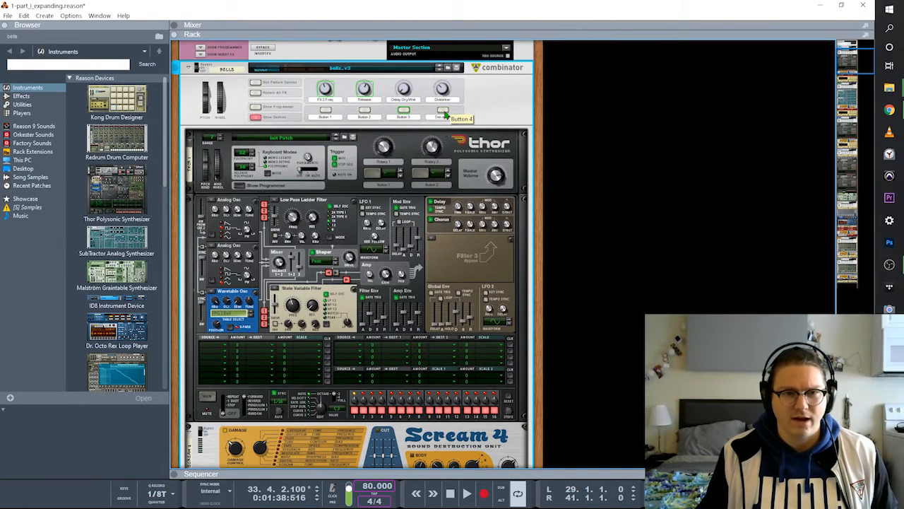
scroll(394, 306, down, 3)
scroll(393, 305, down, 2)
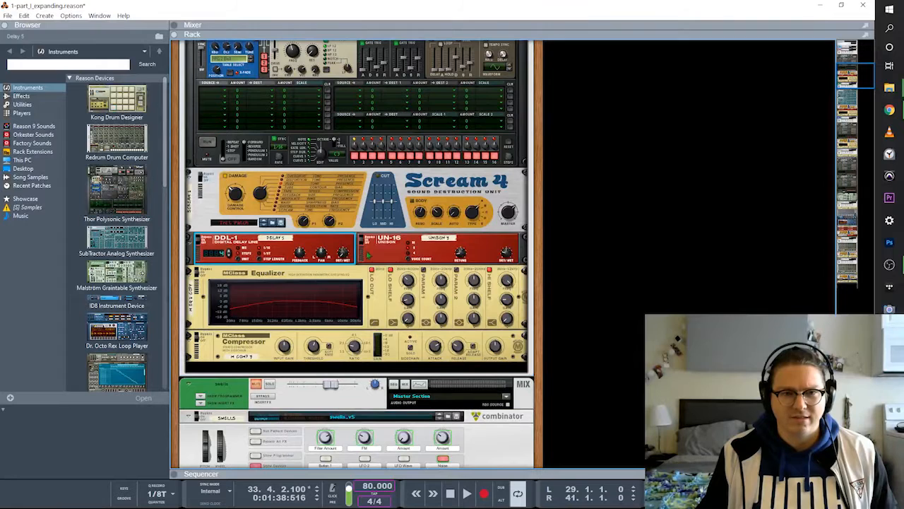
Compare the bells chain's DDL-1 delay, UN-16 Unison and Scream 4 by selecting each device in turn
click(359, 215)
click(377, 256)
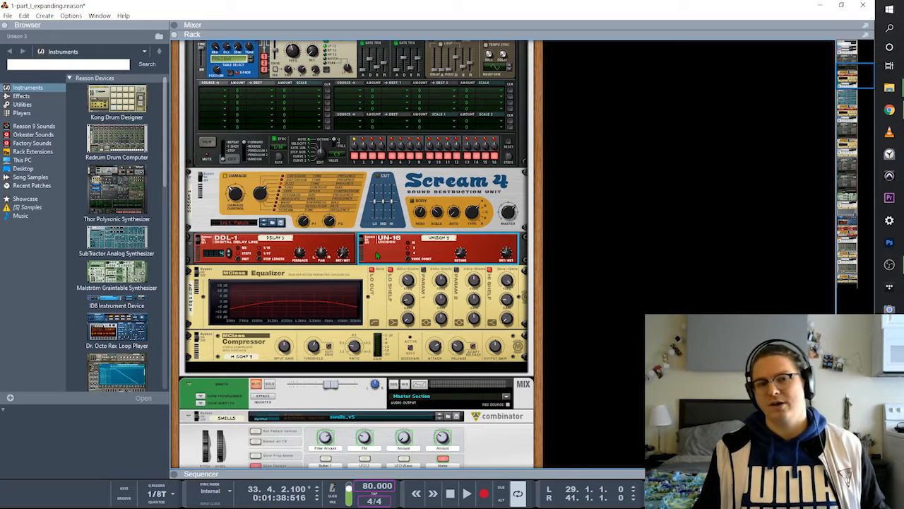
click(332, 240)
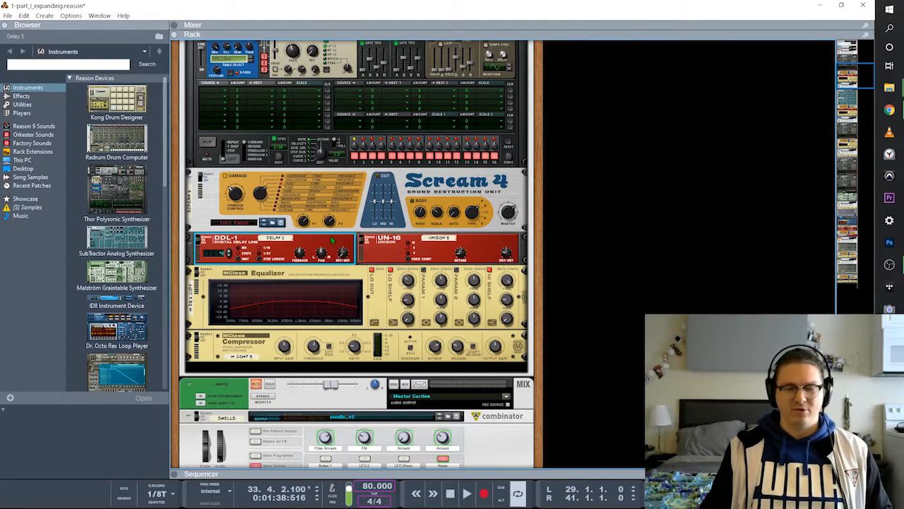
click(361, 225)
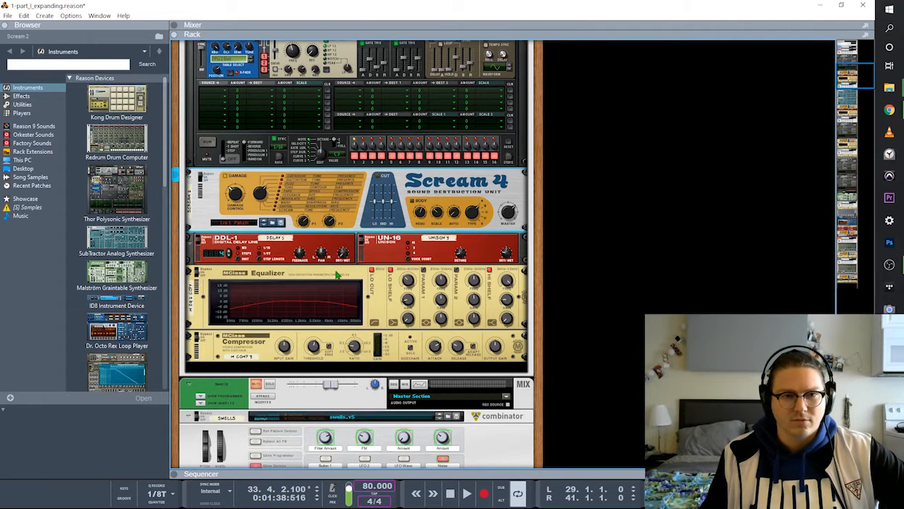
click(330, 244)
click(395, 260)
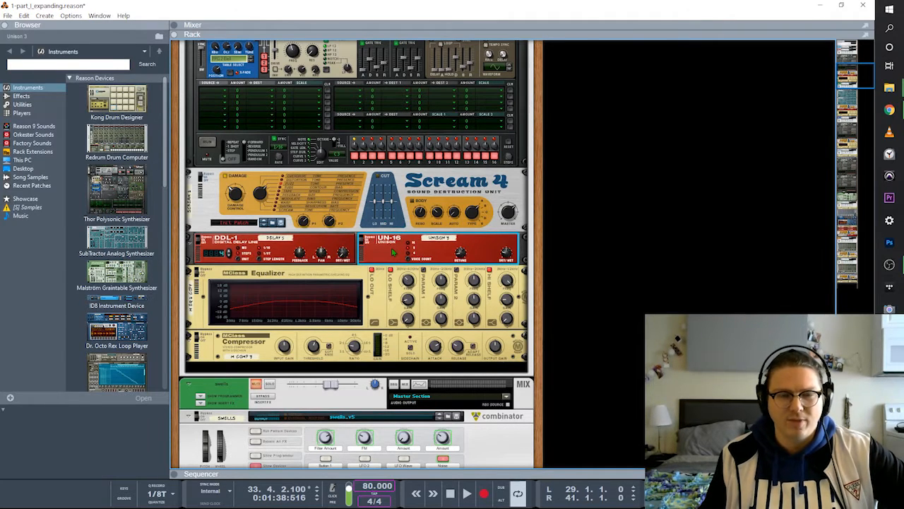
Review the bells Combinator's controls, then examine the UN-16 Unison's voice count and detune settings
scroll(393, 252, up, 10)
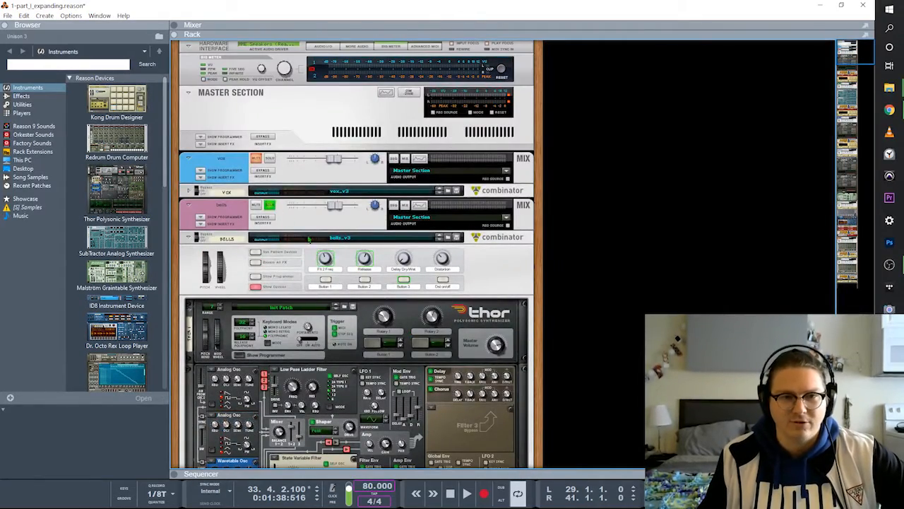
scroll(273, 214, down, 8)
scroll(381, 320, down, 4)
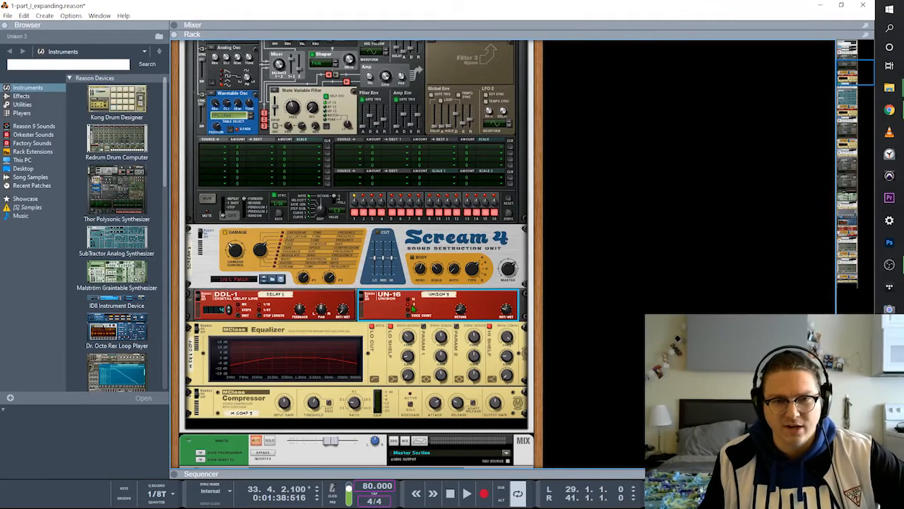
scroll(383, 312, up, 3)
scroll(383, 315, down, 4)
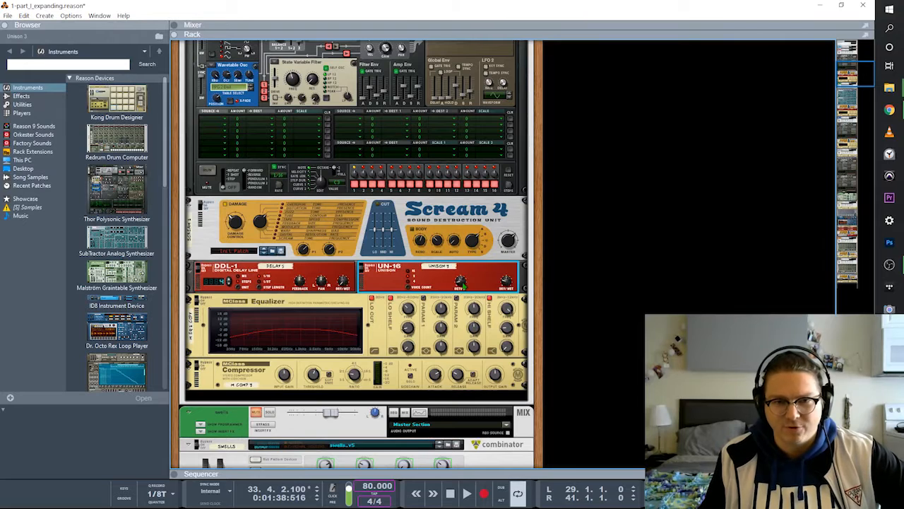
mouse_move(460, 282)
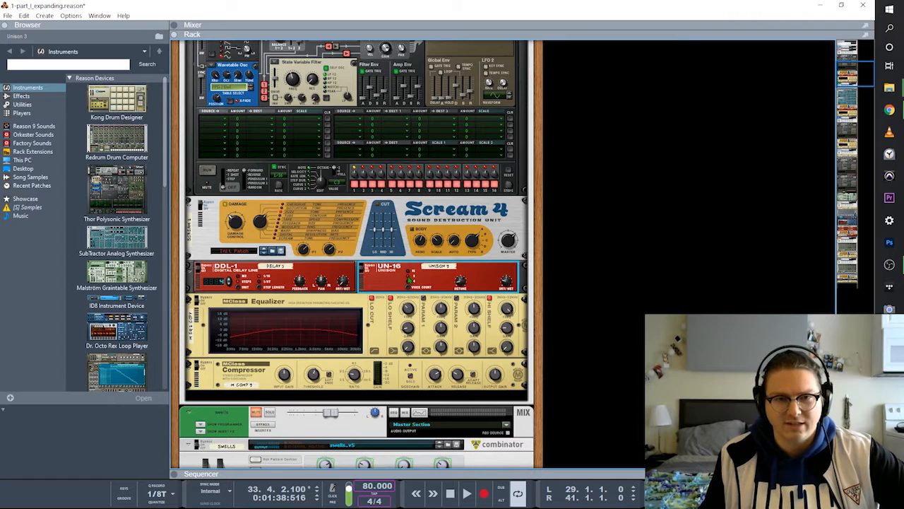
Select and examine the MClass Equalizer's curve and the MClass Compressor at the end of the bells chain
click(352, 302)
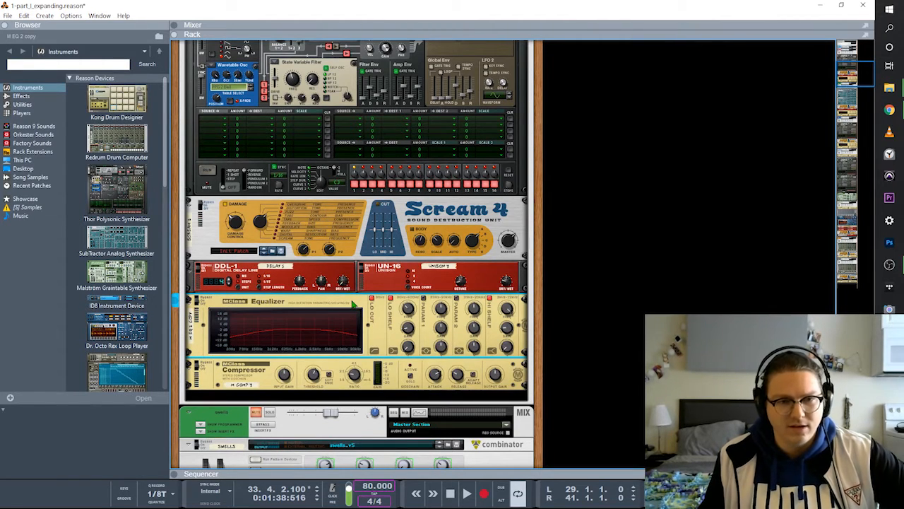
scroll(351, 303, down, 3)
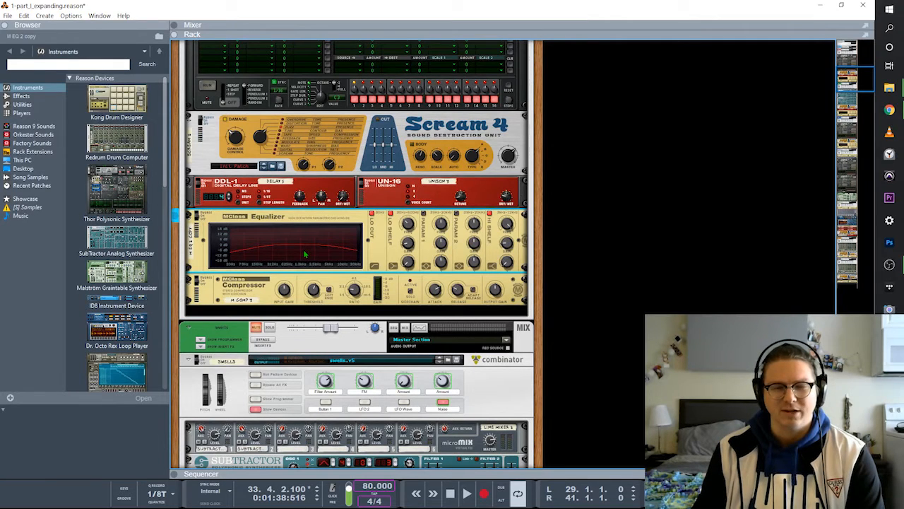
click(273, 293)
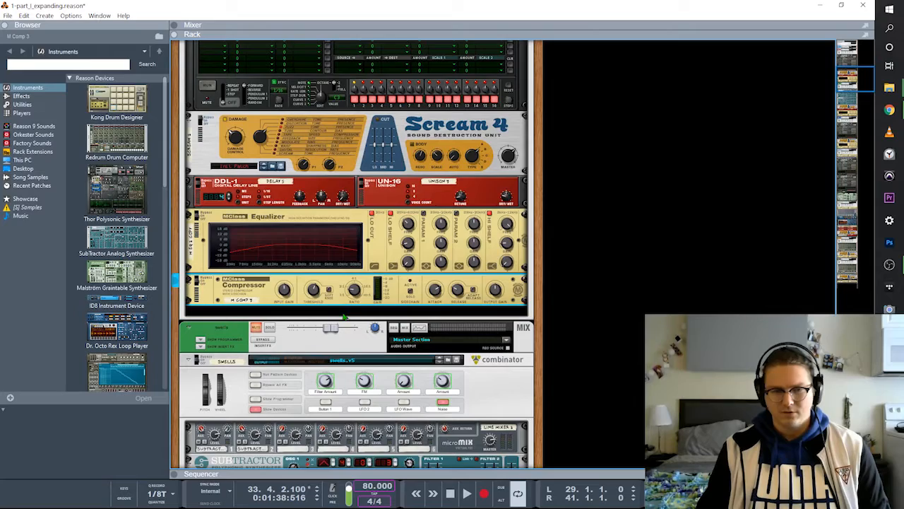
scroll(346, 332, down, 3)
scroll(349, 334, up, 6)
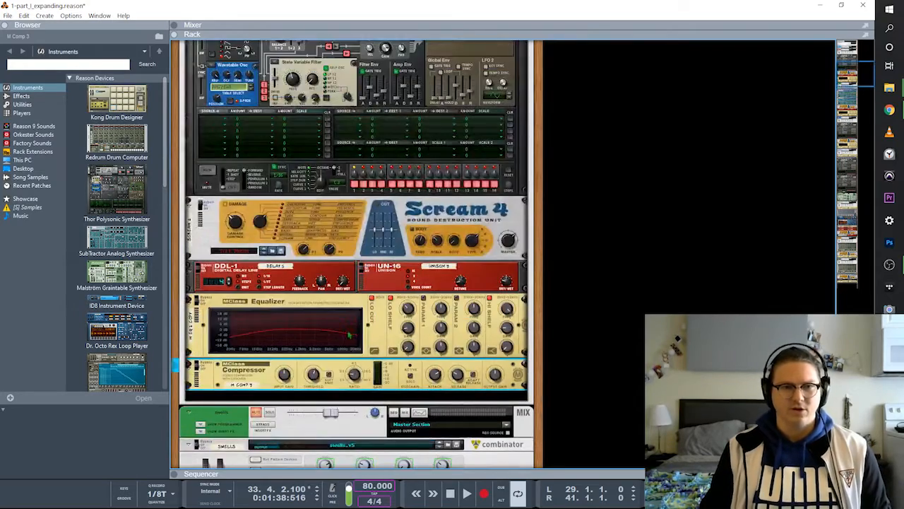
Turn off solo on the bells mix channel and select the swells Combinator
scroll(347, 334, up, 3)
scroll(281, 108, up, 1)
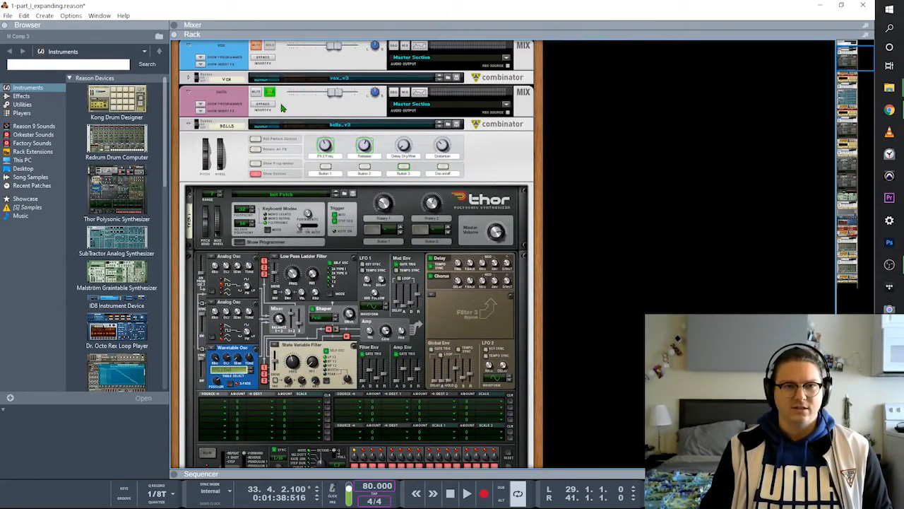
click(281, 108)
scroll(297, 184, down, 5)
click(303, 202)
click(233, 246)
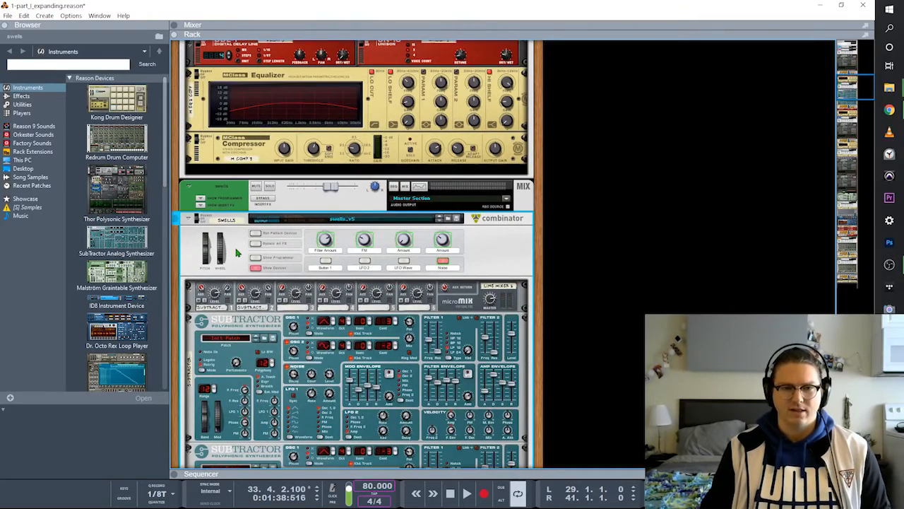
Select the swells' line mixer, flip the rack to its rear and simplify the cable display to the selected device's connections
scroll(238, 253, down, 2)
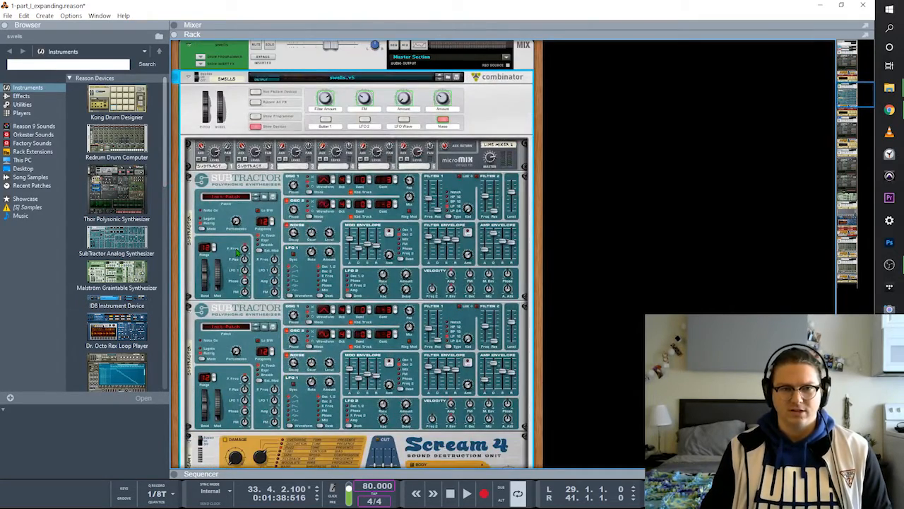
scroll(237, 252, up, 2)
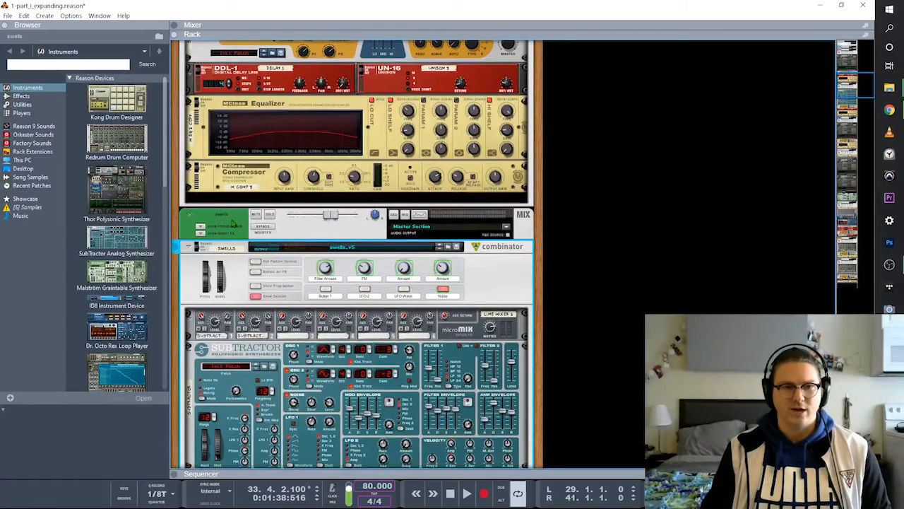
scroll(241, 266, down, 2)
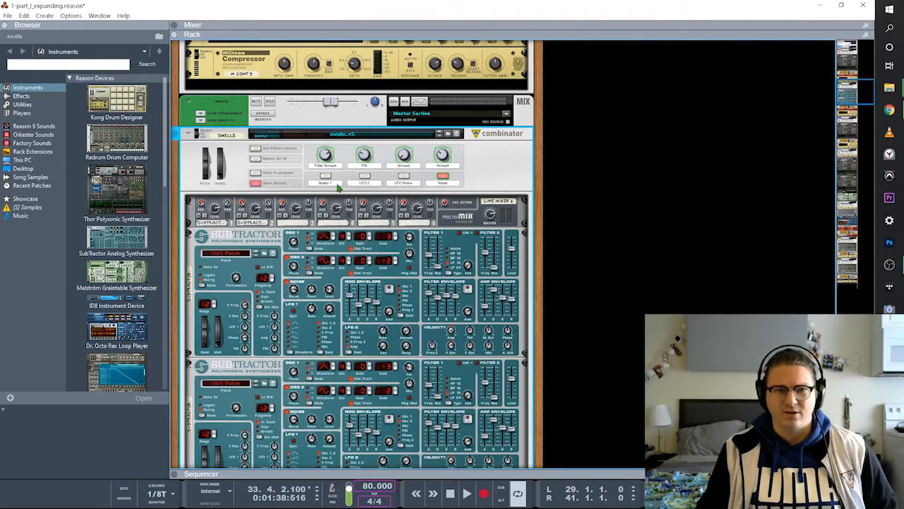
click(451, 210)
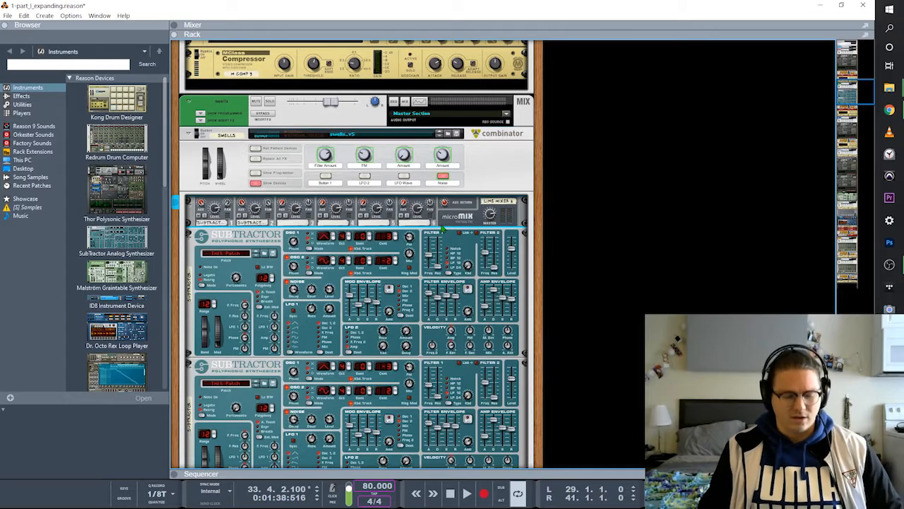
key(Tab)
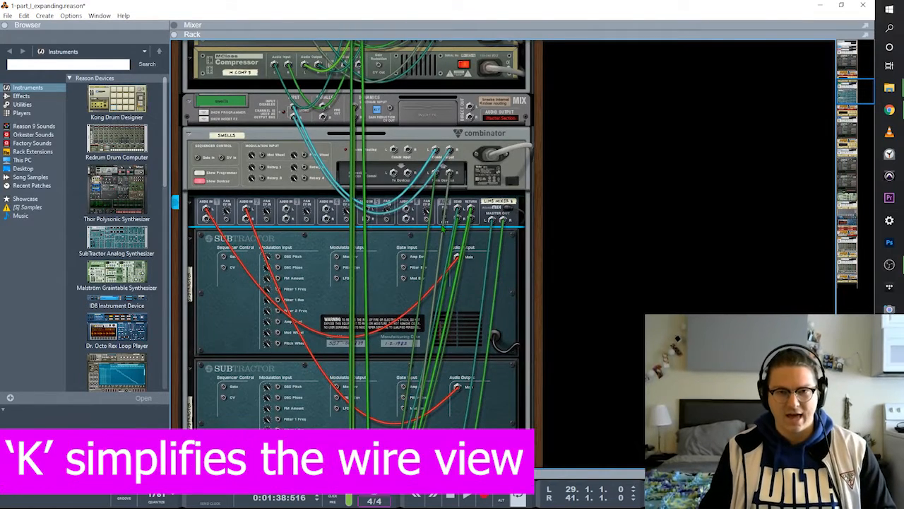
key(k)
key(k)
key(k)
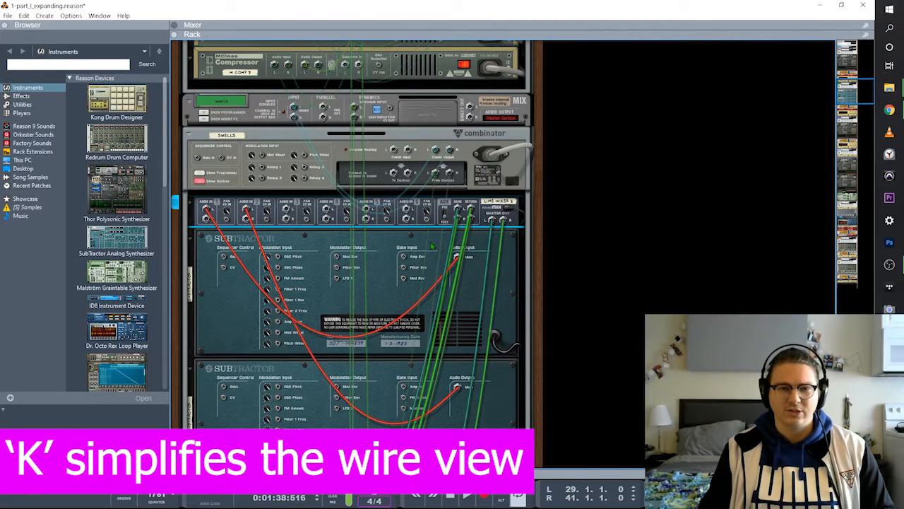
Trace the main audio output of each swells SubTractor to its own channel on the line mixer
click(432, 246)
key(k)
key(k)
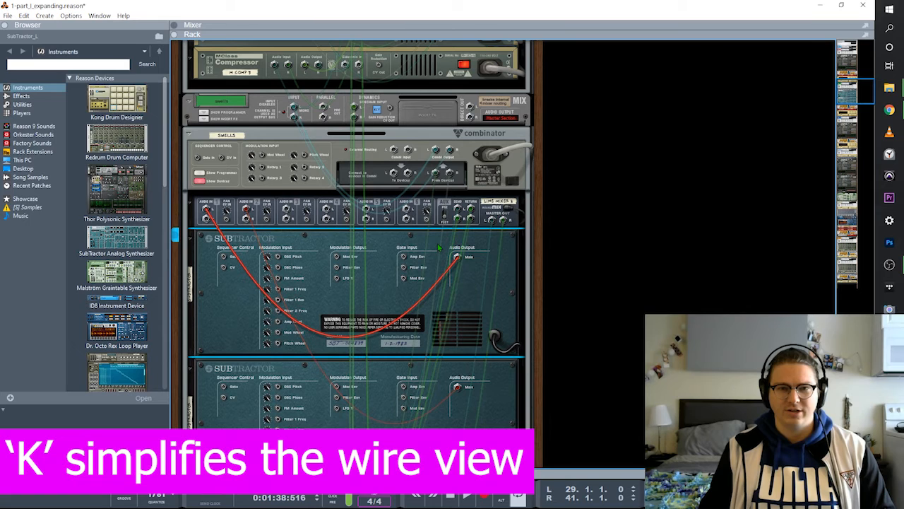
scroll(432, 251, down, 5)
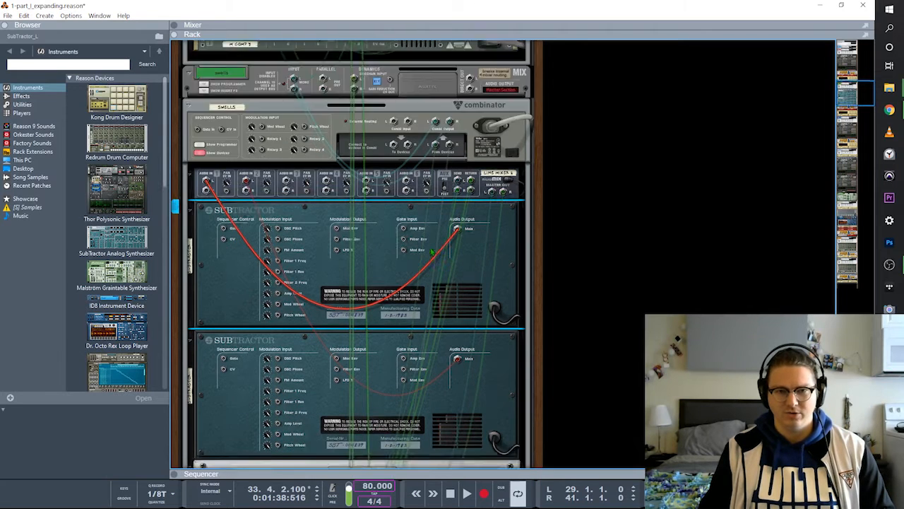
click(419, 304)
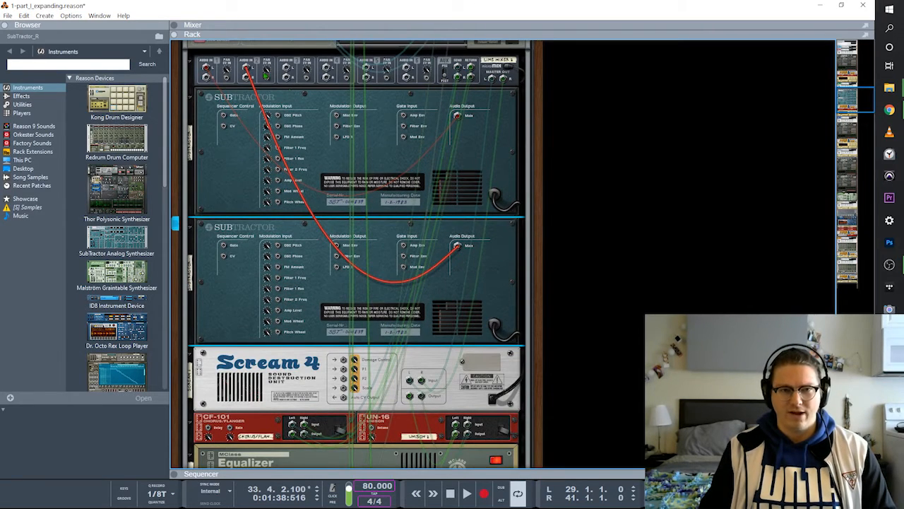
click(399, 141)
click(438, 245)
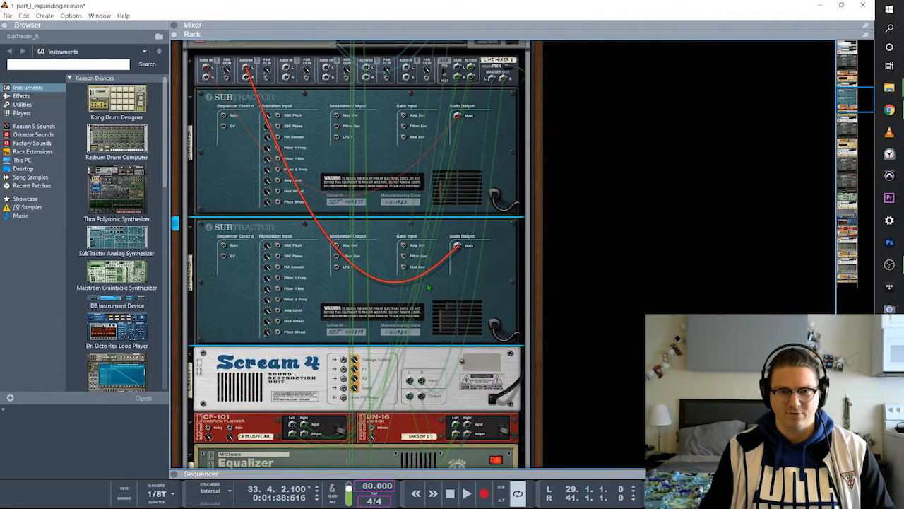
Compare the left and right SubTractors' cables once more, then highlight all connections of the swells' line mixer
scroll(427, 286, up, 5)
click(430, 291)
click(438, 374)
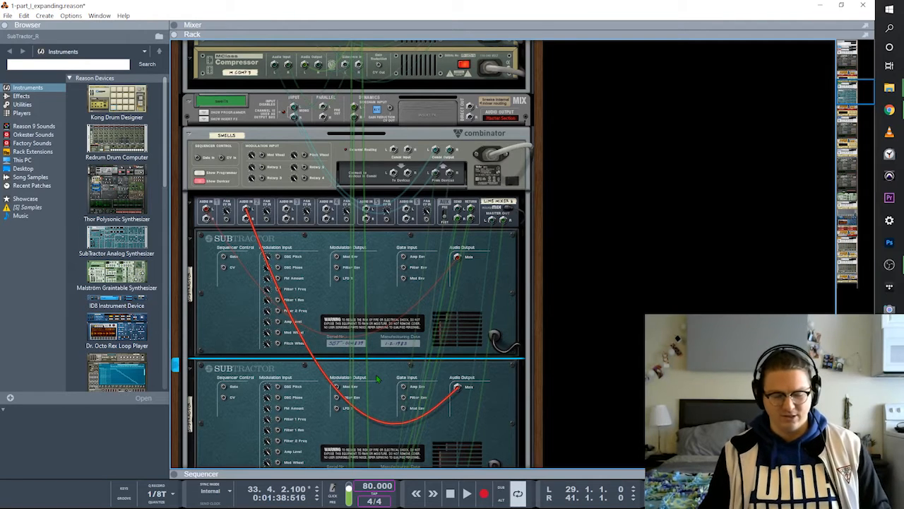
click(394, 321)
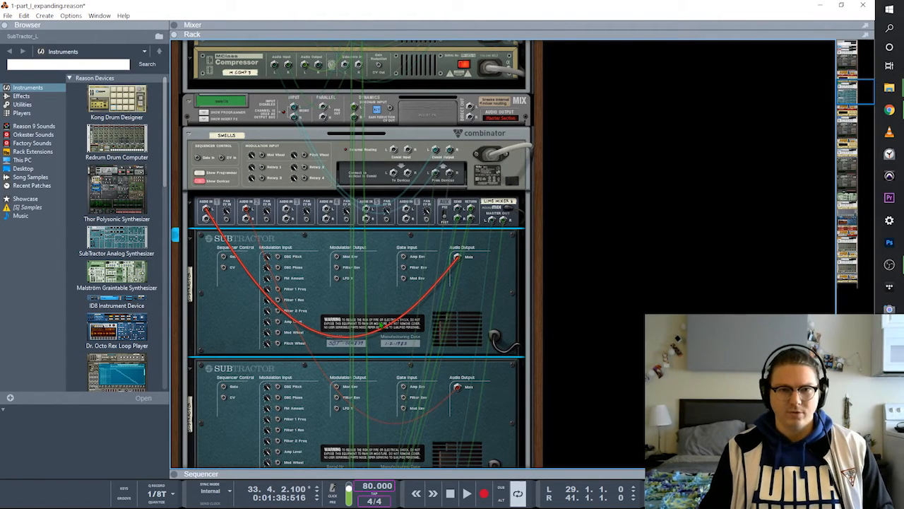
click(430, 201)
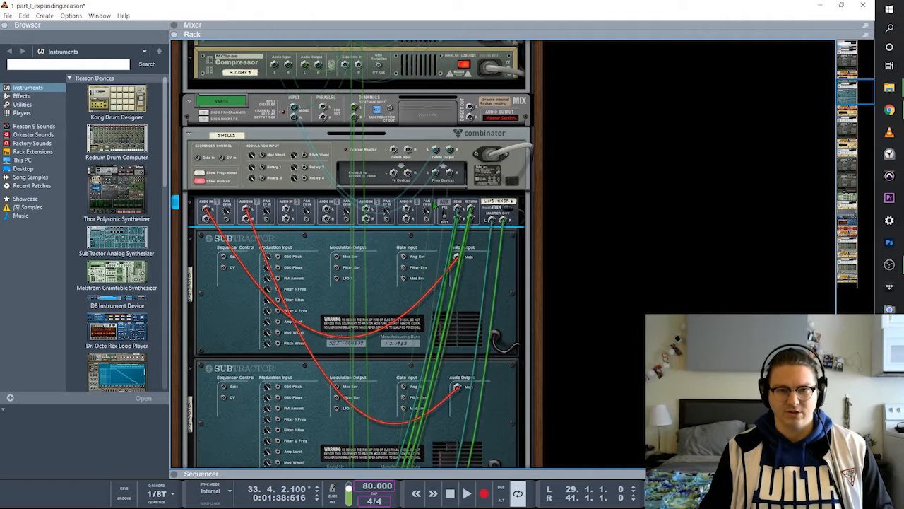
Return to the rack's front and compare the settings of the swells' left and right SubTractors
key(Tab)
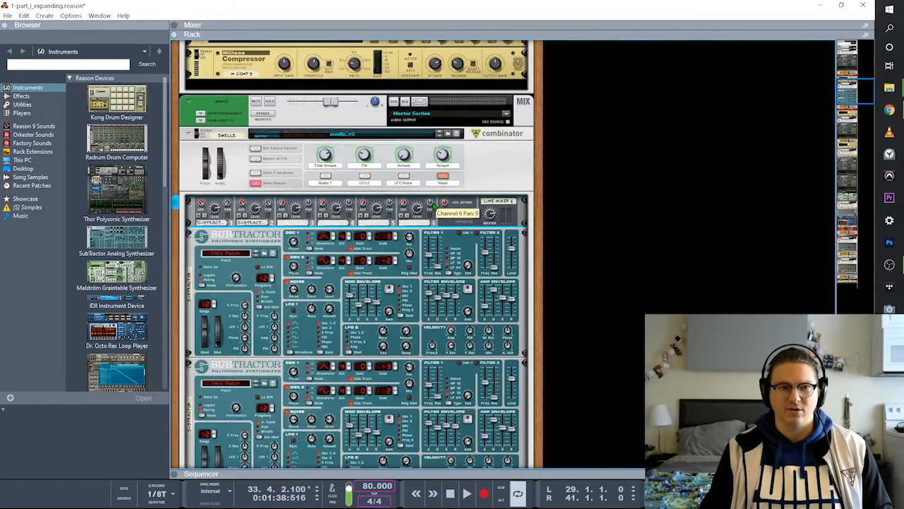
key(Tab)
click(397, 264)
key(Tab)
scroll(396, 265, down, 3)
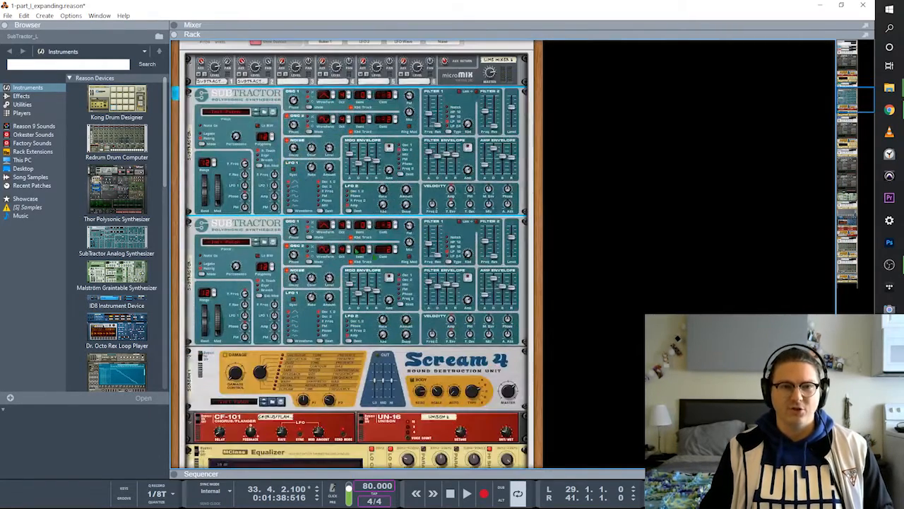
click(267, 236)
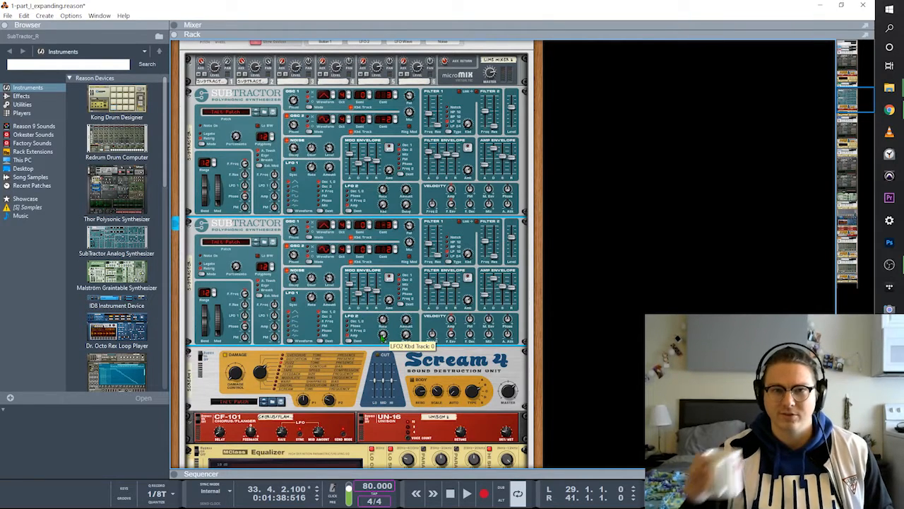
Check the swells' Scream 4 cabling on the rear of the rack, then return to the front
scroll(385, 339, up, 2)
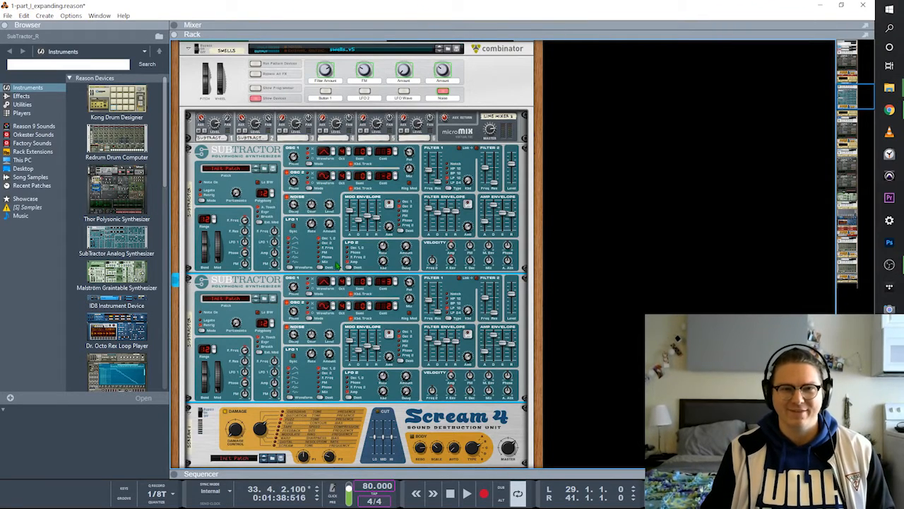
scroll(332, 266, down, 6)
key(Tab)
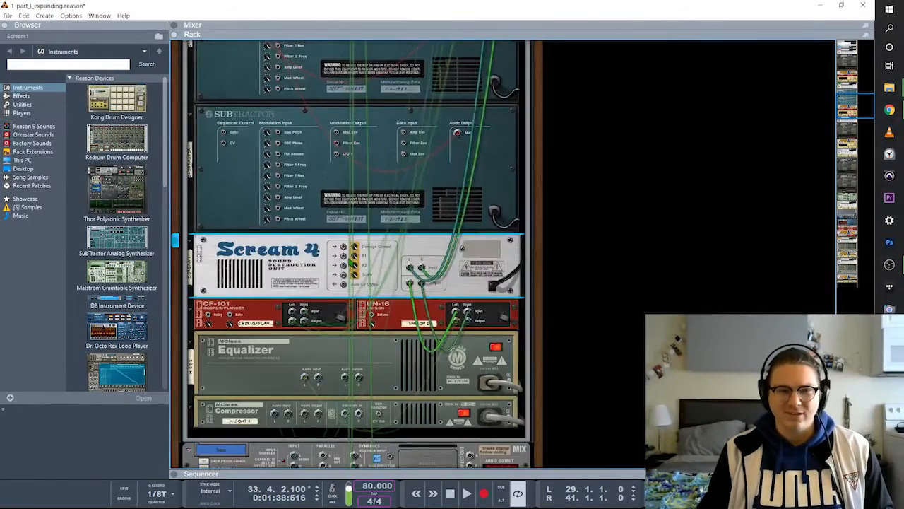
scroll(359, 325, up, 4)
key(Tab)
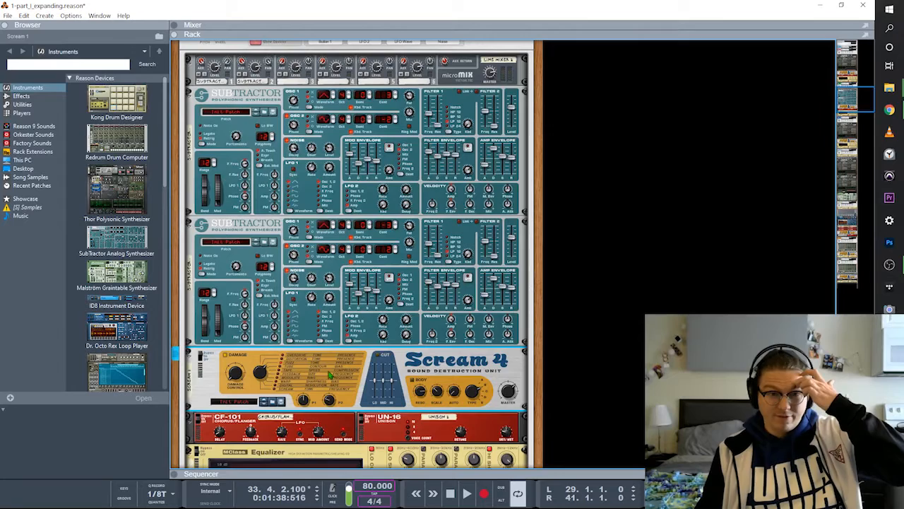
Go back up to the swells Combinator and switch from the rack to the sequencer
scroll(327, 374, up, 6)
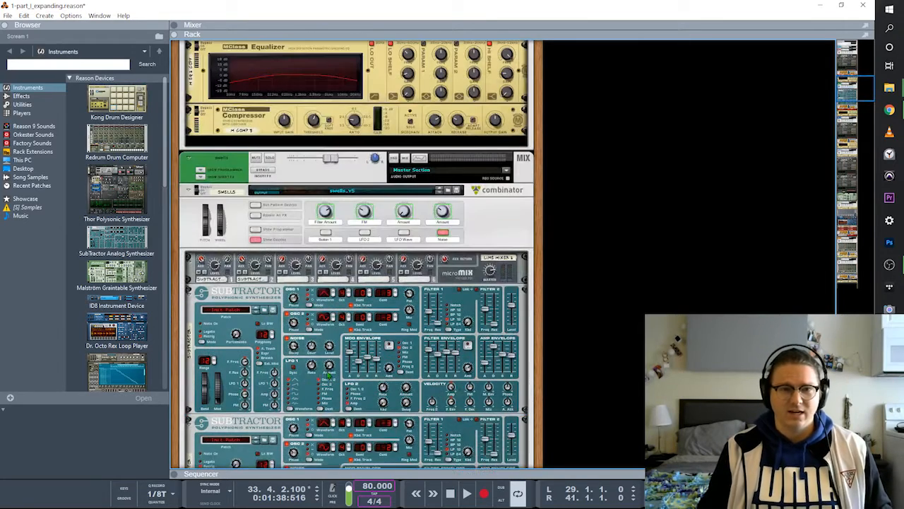
scroll(325, 370, down, 1)
key(F7)
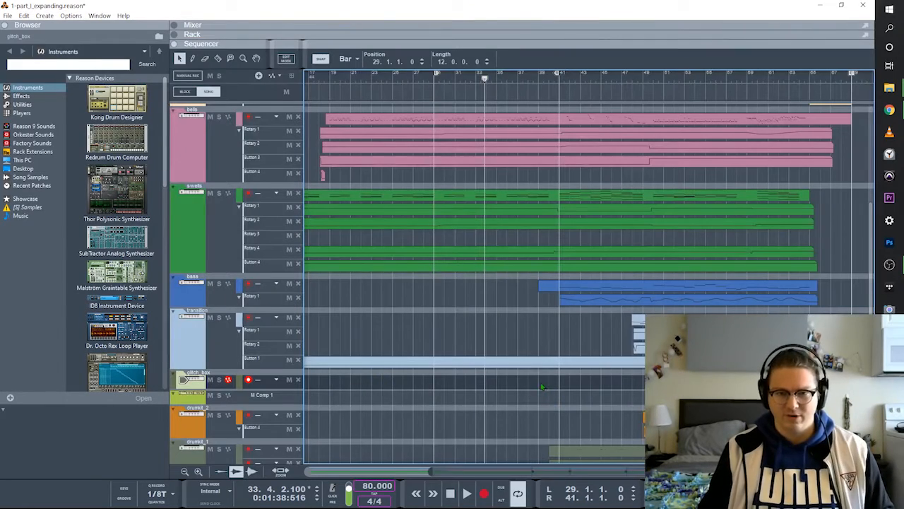
Return to the rack and open the swells Combinator's programmer
key(F6)
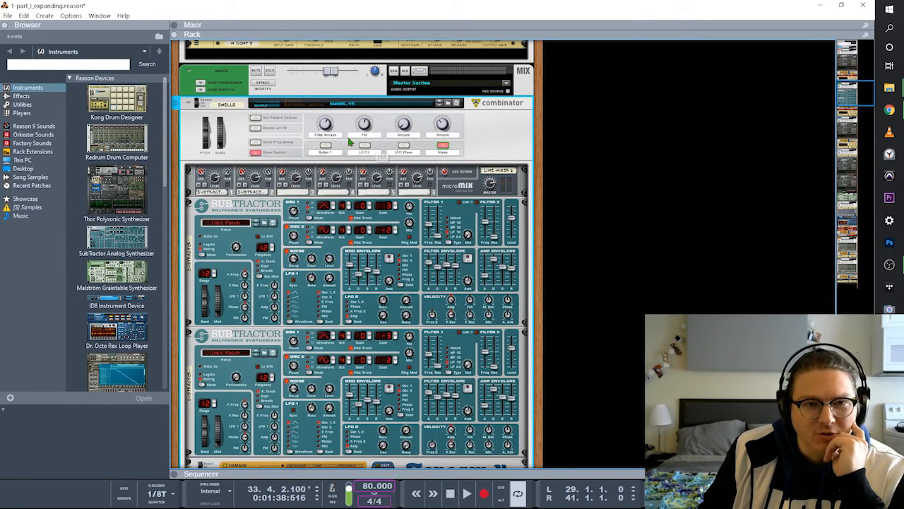
click(261, 143)
scroll(426, 171, up, 4)
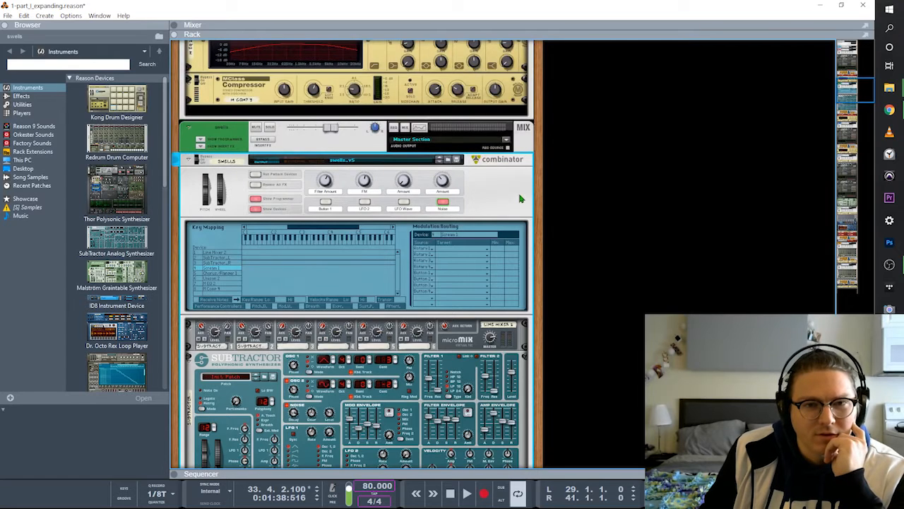
Go through the devices in the swells Combinator's programmer, comparing the modulation routings of the left and right SubTractors
click(225, 263)
click(225, 258)
click(224, 252)
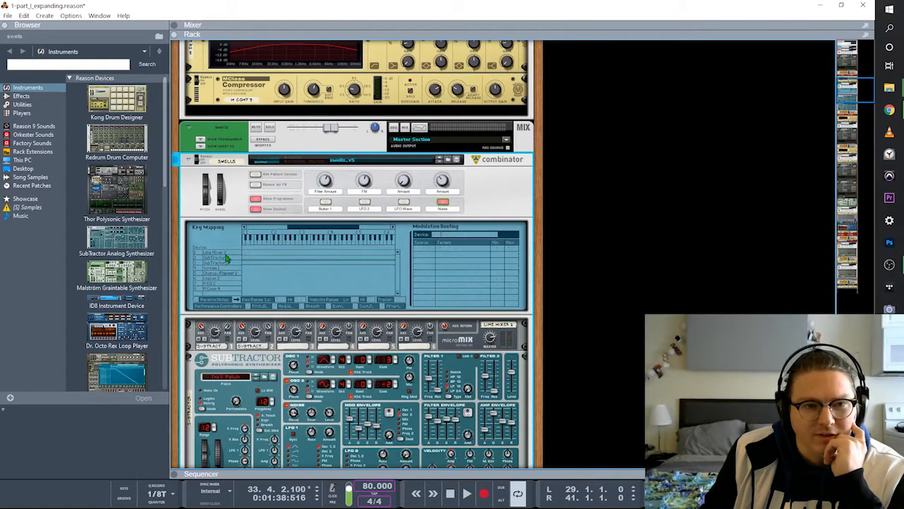
click(224, 263)
click(220, 284)
click(219, 278)
click(221, 267)
click(221, 258)
click(221, 262)
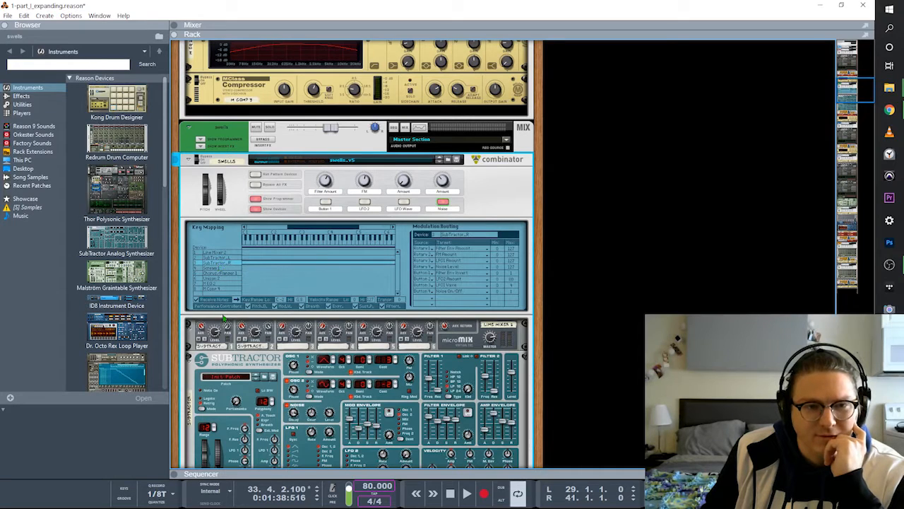
scroll(207, 372, down, 6)
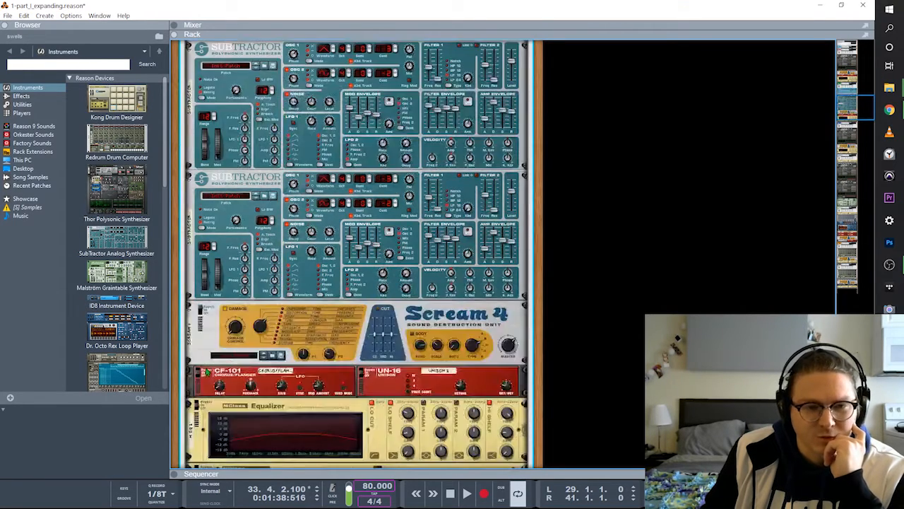
scroll(209, 374, up, 8)
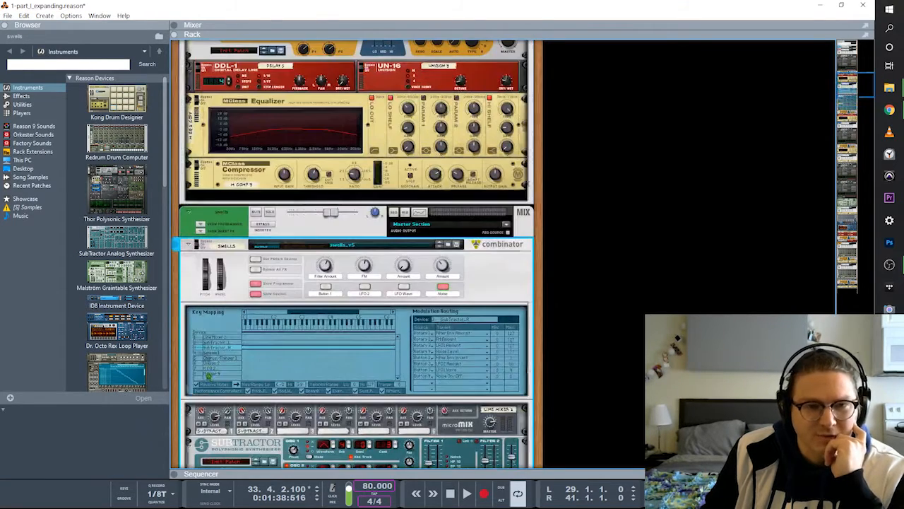
Try routing the swells Combinator's Rotary 4 to Line Mixer 2's Master Level and test the knob
click(219, 336)
scroll(222, 342, down, 2)
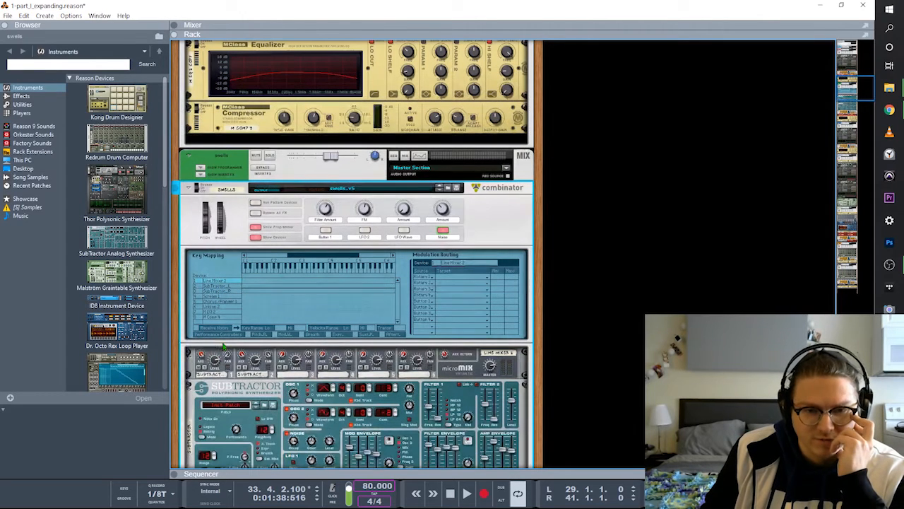
click(493, 366)
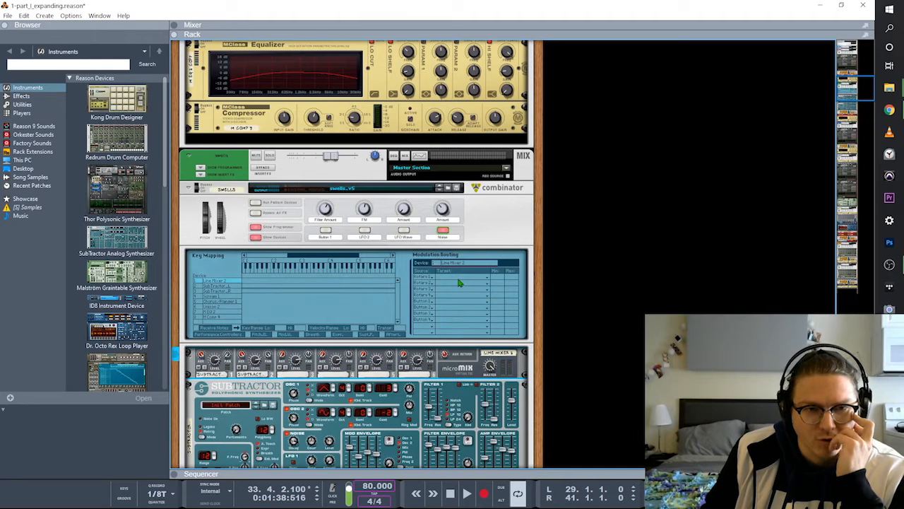
click(444, 298)
click(429, 296)
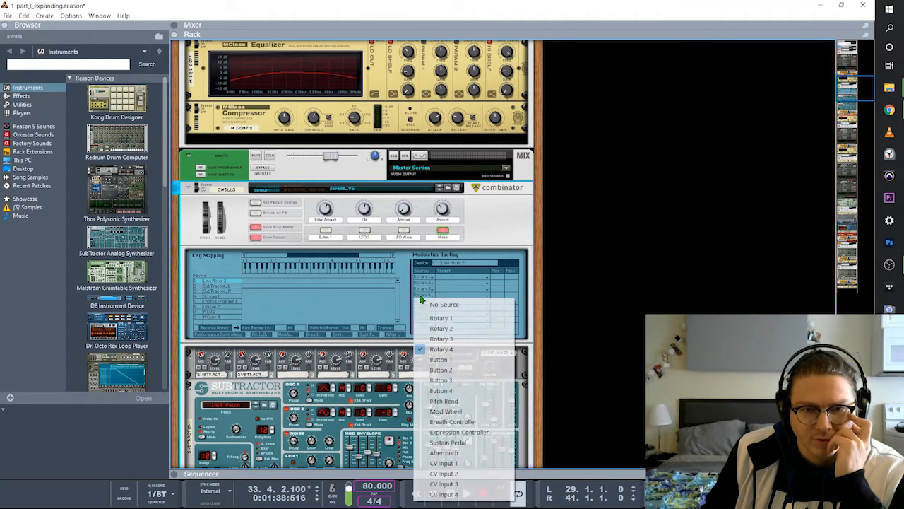
click(452, 296)
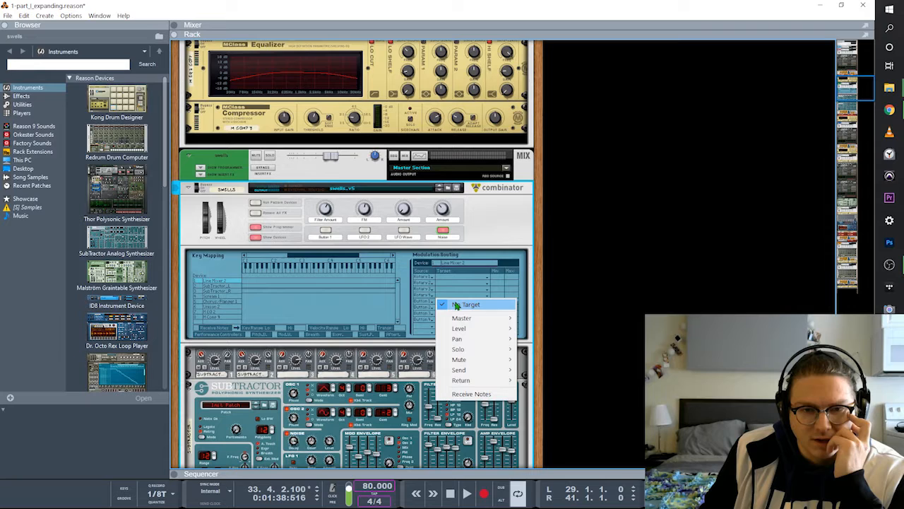
mouse_move(472, 320)
click(529, 318)
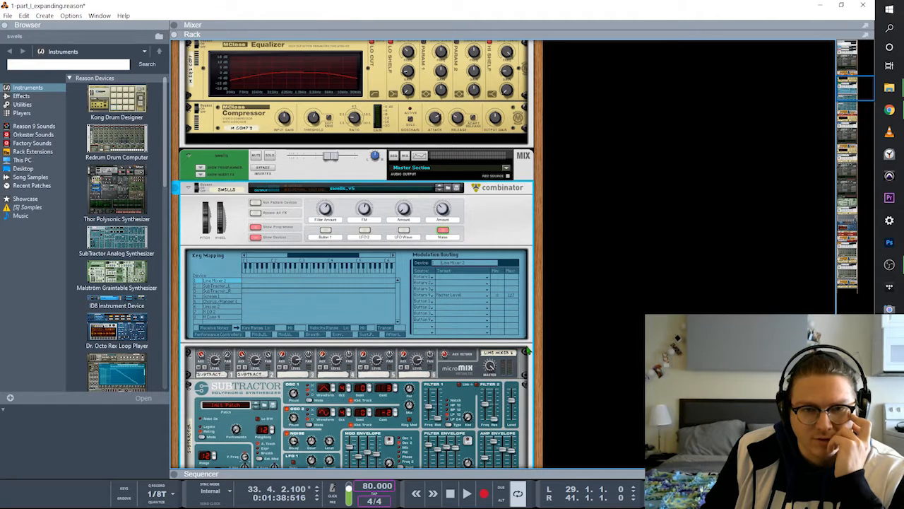
drag(445, 214, 470, 276)
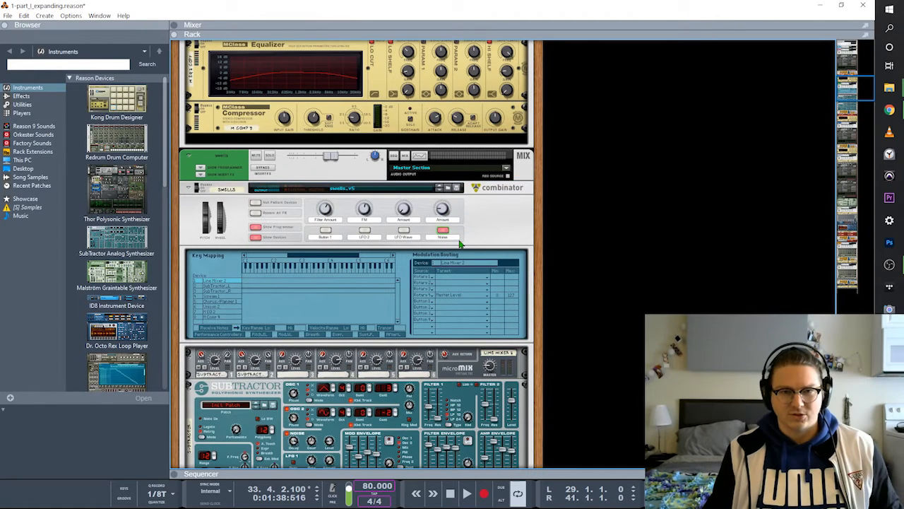
drag(440, 214, 447, 212)
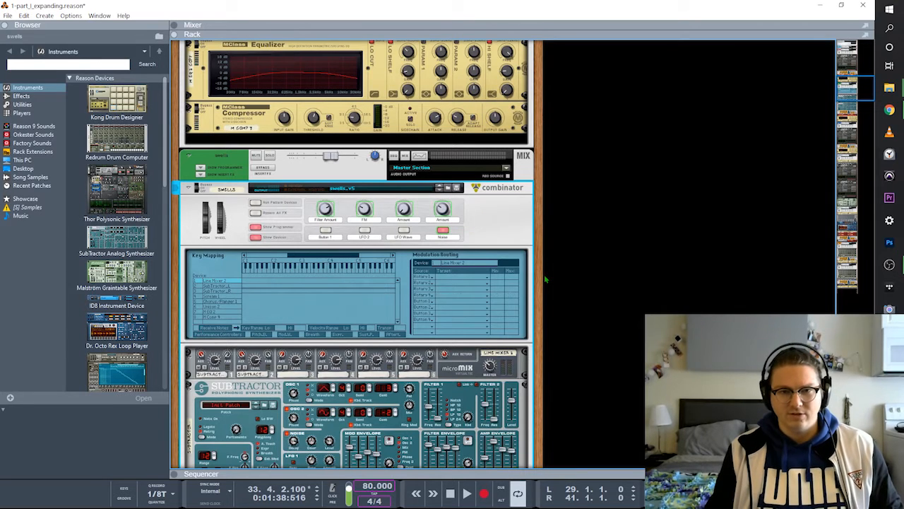
Examine the swells' Scream 4, CF-101 Chorus/Flanger and UN-16 Unison settings, including the Unison's dry/wet amount
scroll(544, 274, down, 8)
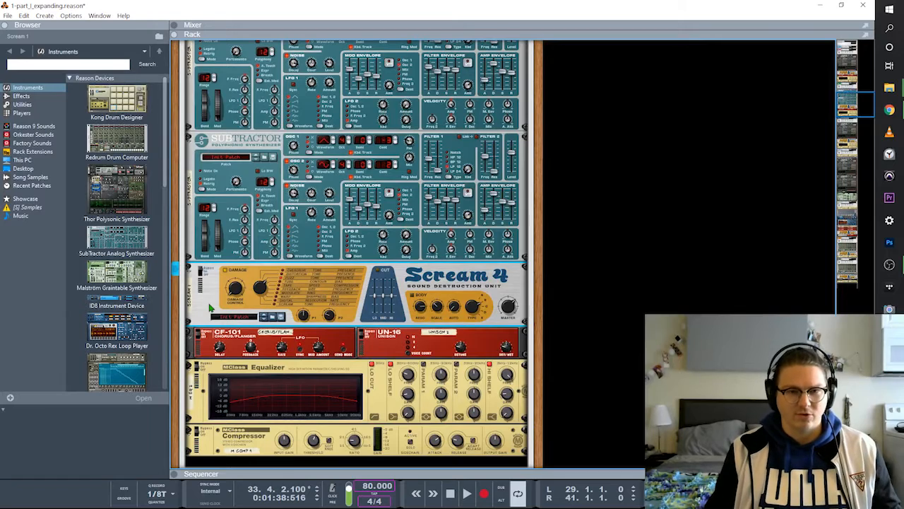
scroll(210, 308, down, 3)
click(282, 259)
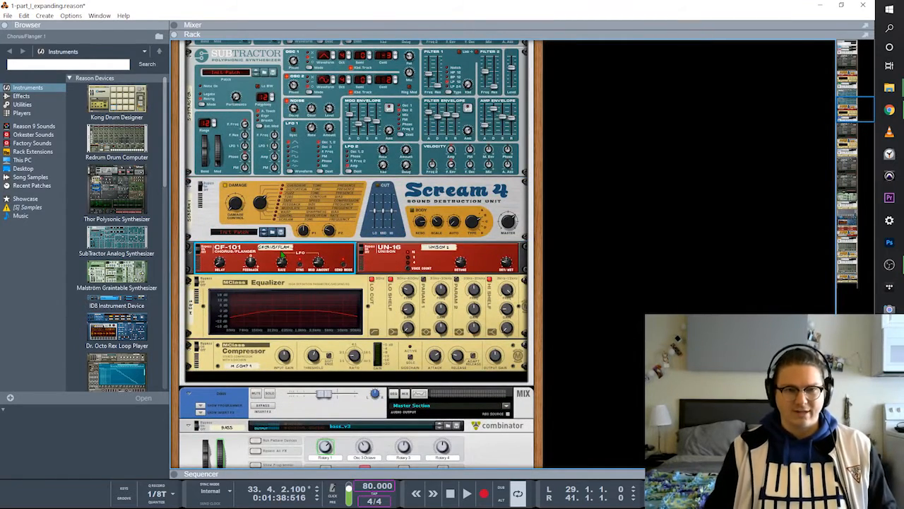
click(214, 227)
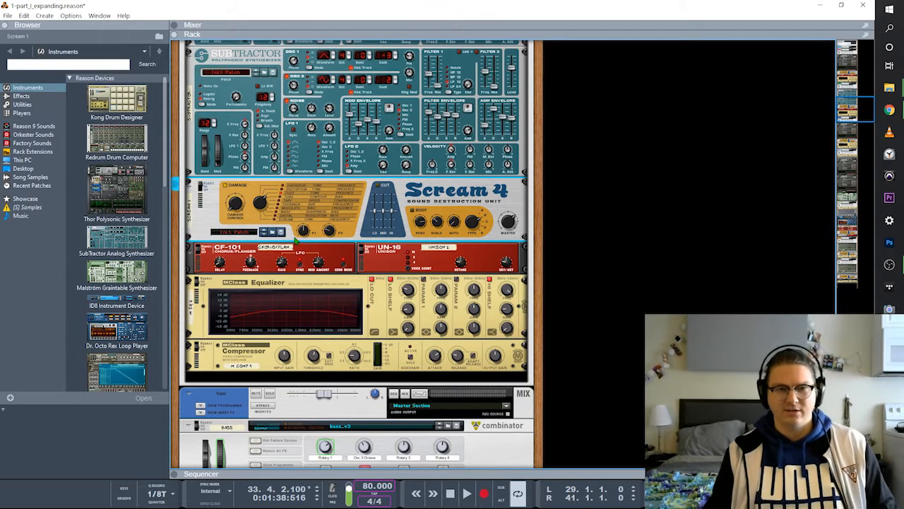
click(337, 257)
click(382, 268)
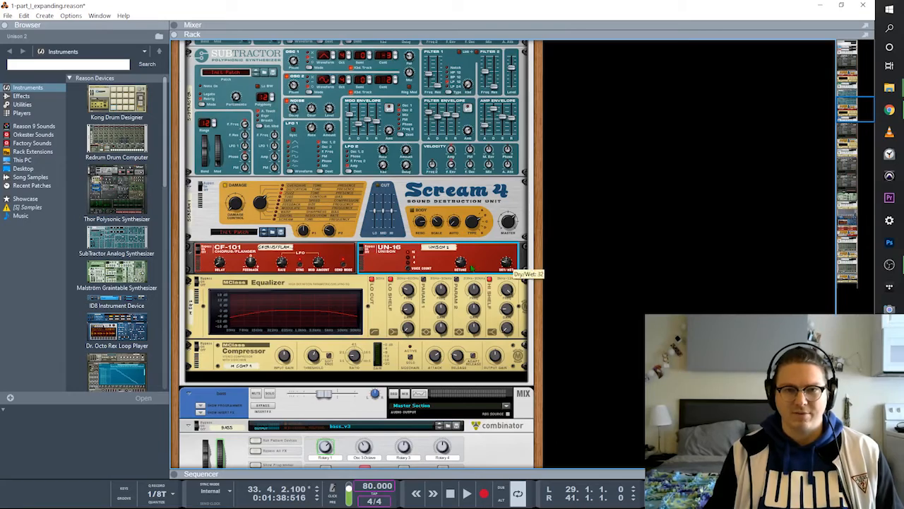
Compare the swells' effects with those of the bells, then inspect the swells' MClass Equalizer and Compressor
scroll(541, 298, down, 3)
scroll(542, 306, up, 3)
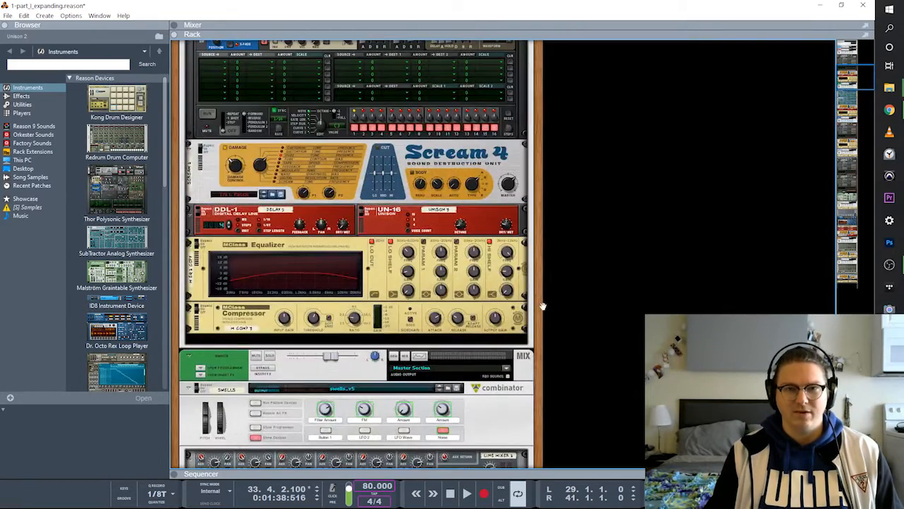
scroll(520, 297, down, 3)
scroll(518, 381, up, 4)
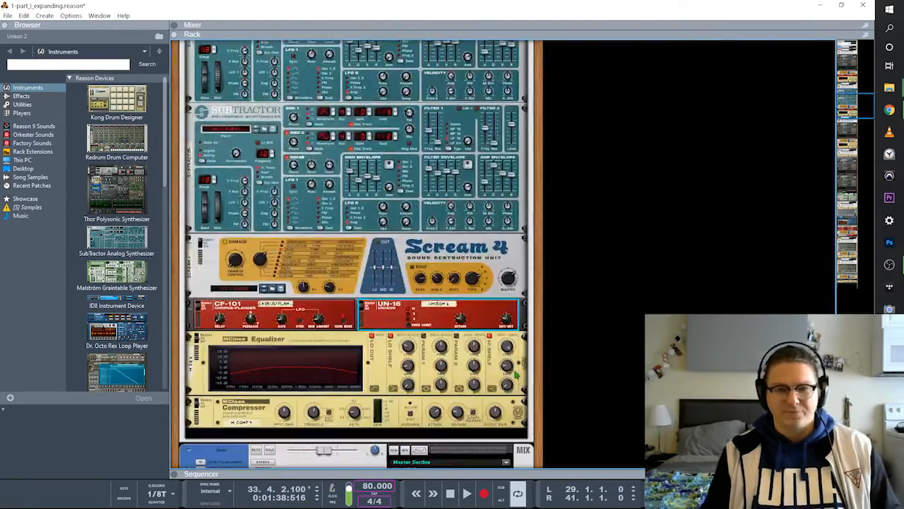
click(332, 343)
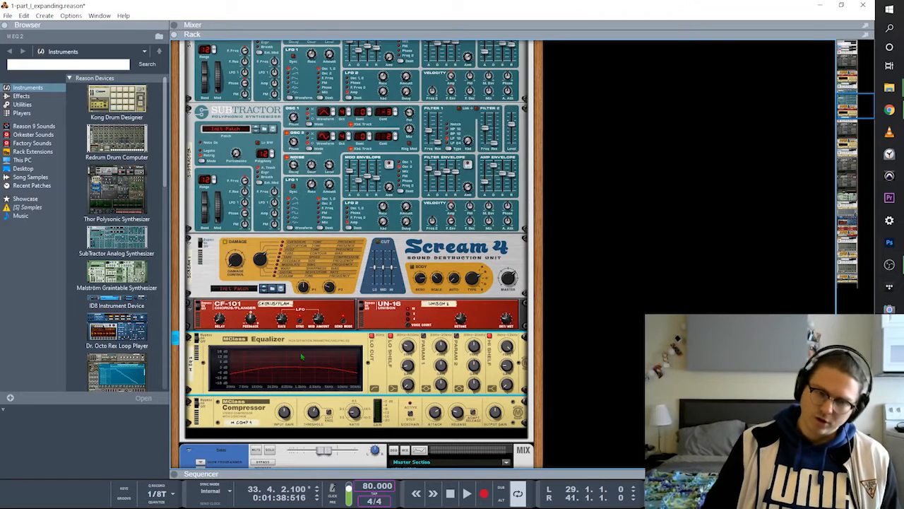
click(338, 404)
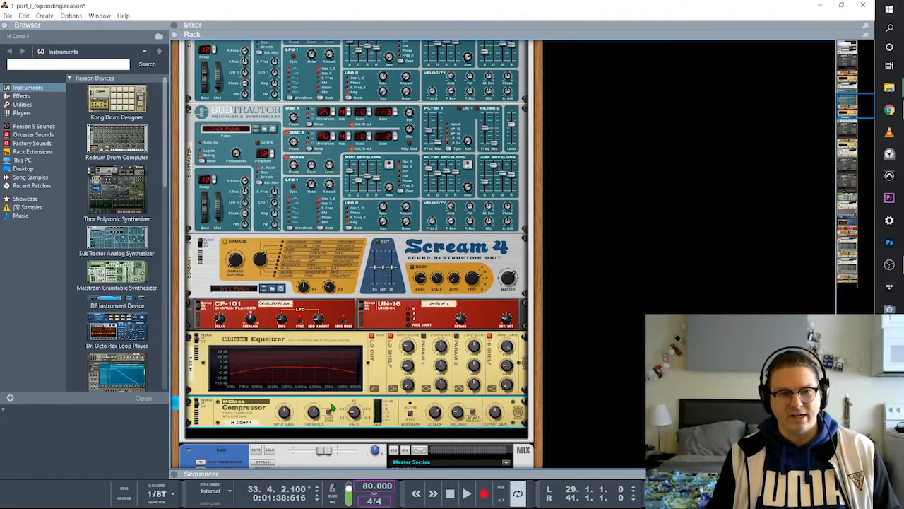
Move on from the swells to the bass Combinator and solo the bass mix channel
scroll(336, 407, up, 1)
scroll(333, 423, down, 3)
scroll(333, 423, down, 10)
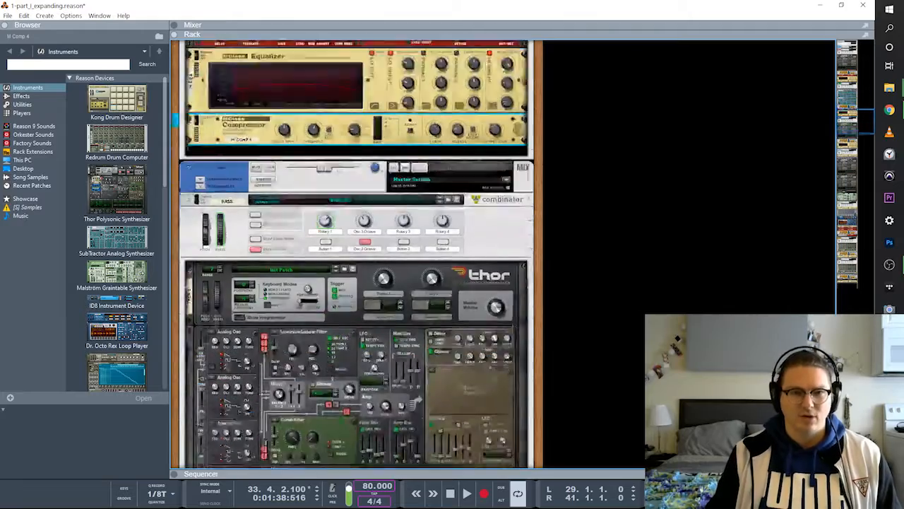
scroll(496, 399, up, 15)
scroll(497, 399, up, 10)
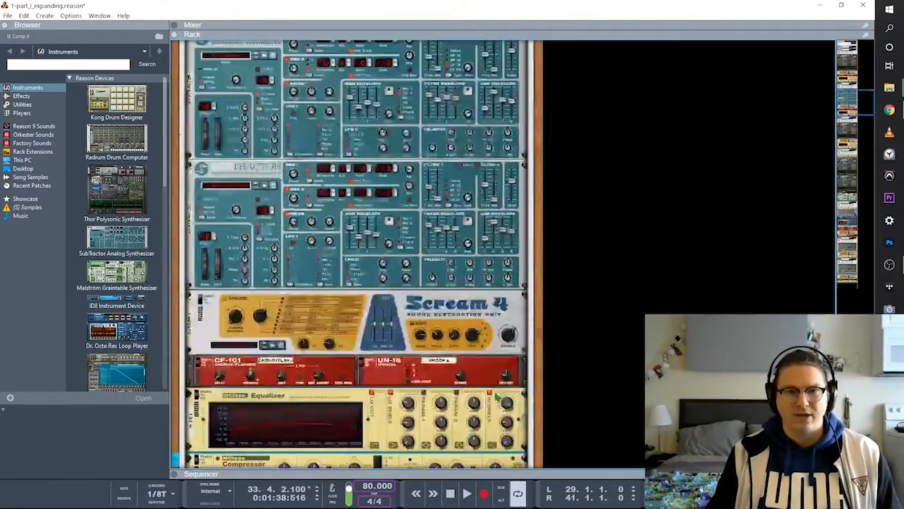
scroll(493, 132, down, 2)
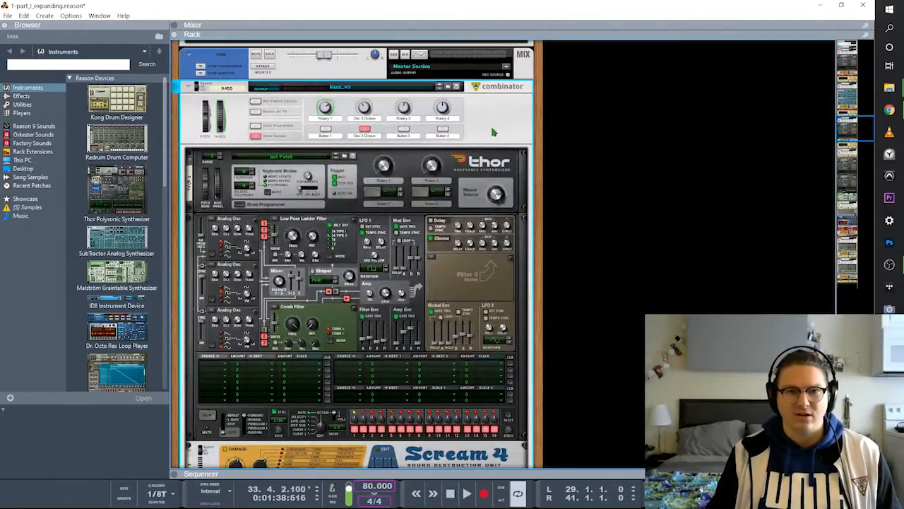
click(279, 65)
scroll(279, 65, up, 12)
scroll(286, 317, down, 6)
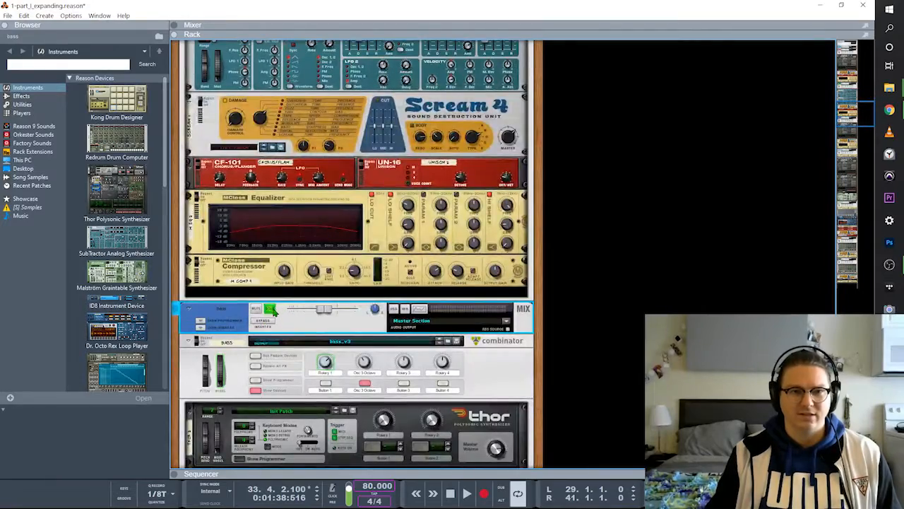
Solo the swells mix channel and play the looped section to hear the swells Combinator alone, stopping playback at the end
scroll(276, 311, up, 10)
click(268, 156)
click(269, 157)
key(space)
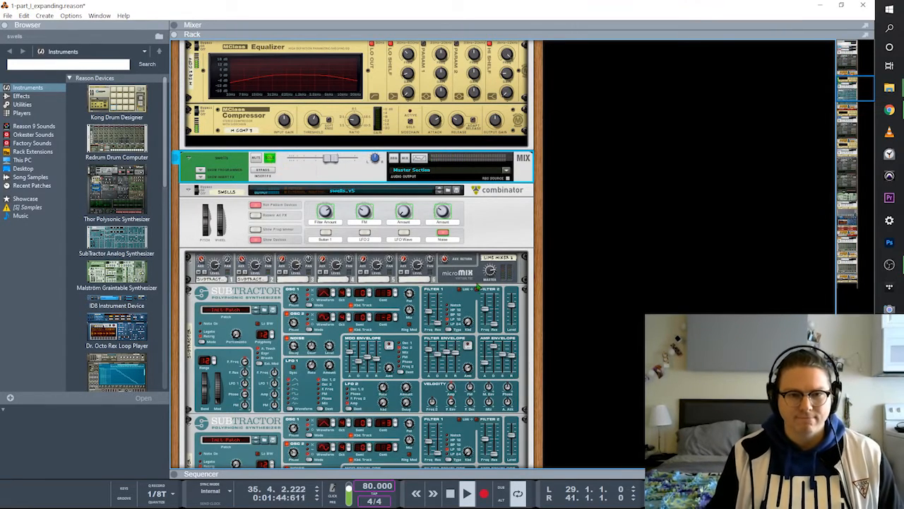
scroll(549, 345, down, 4)
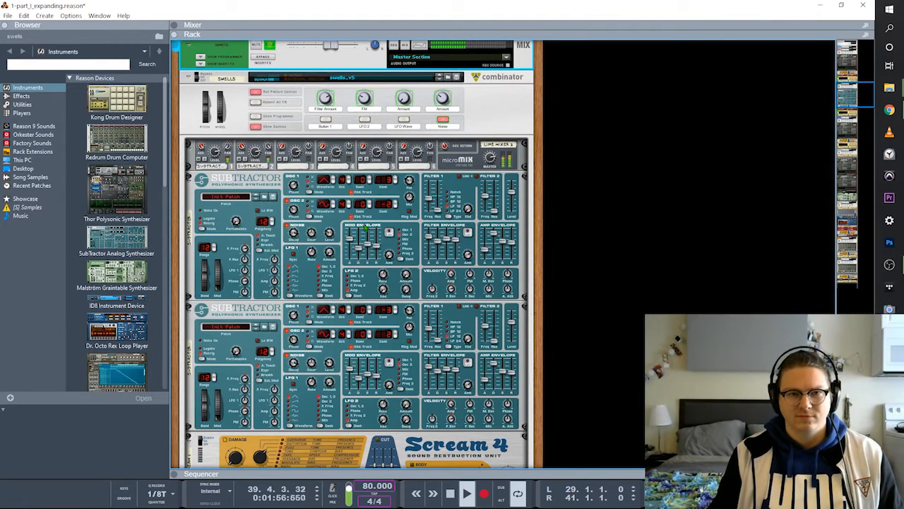
key(space)
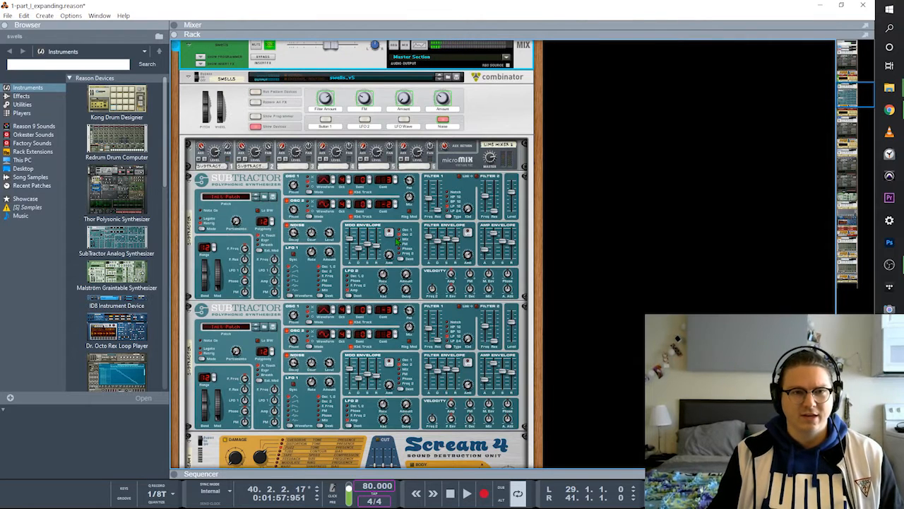
Audition the swells with the oscillator Cent values of both SubTractors at 0, and restore their original detuning during playback
click(461, 155)
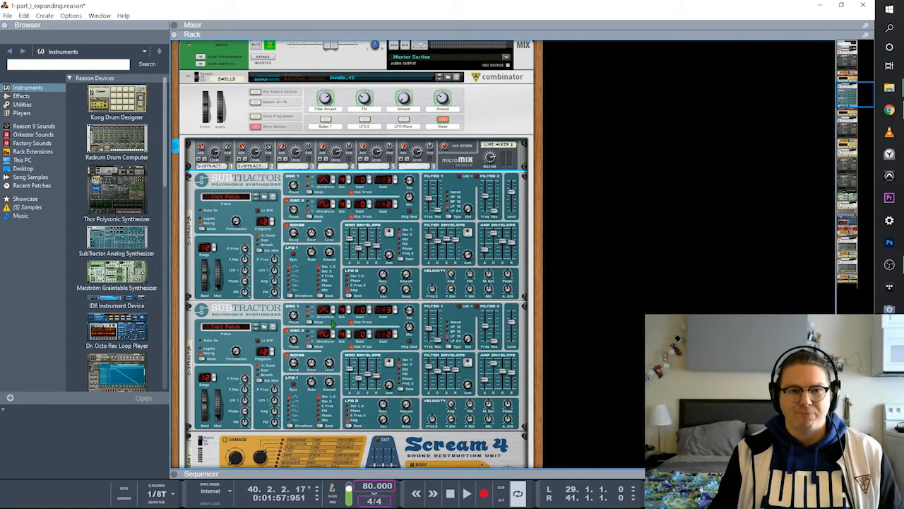
click(385, 192)
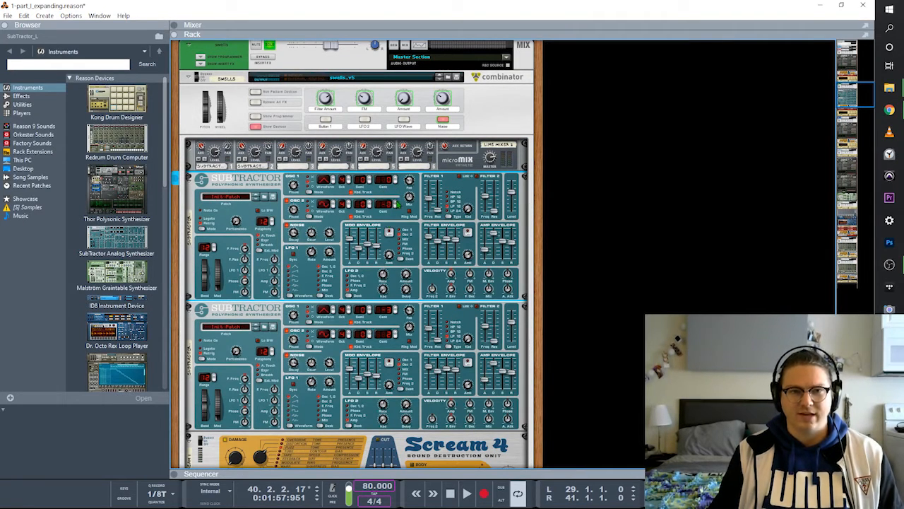
click(398, 315)
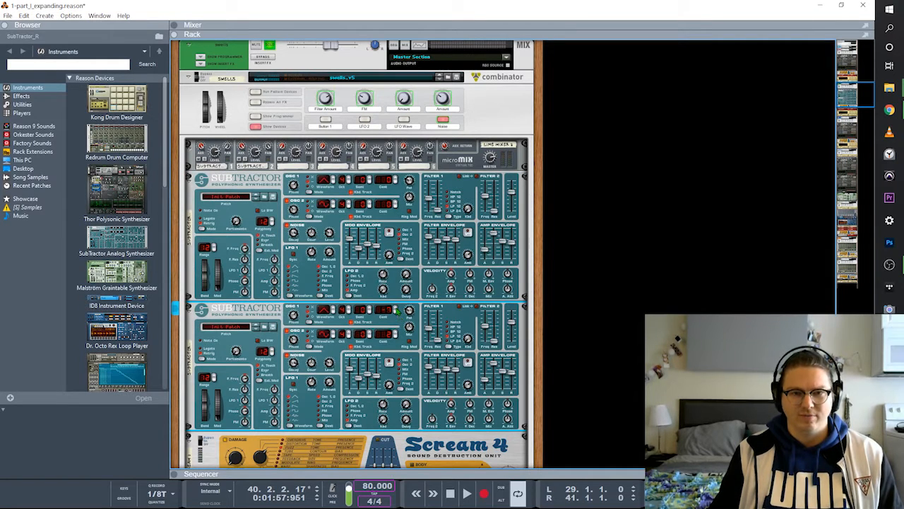
key(space)
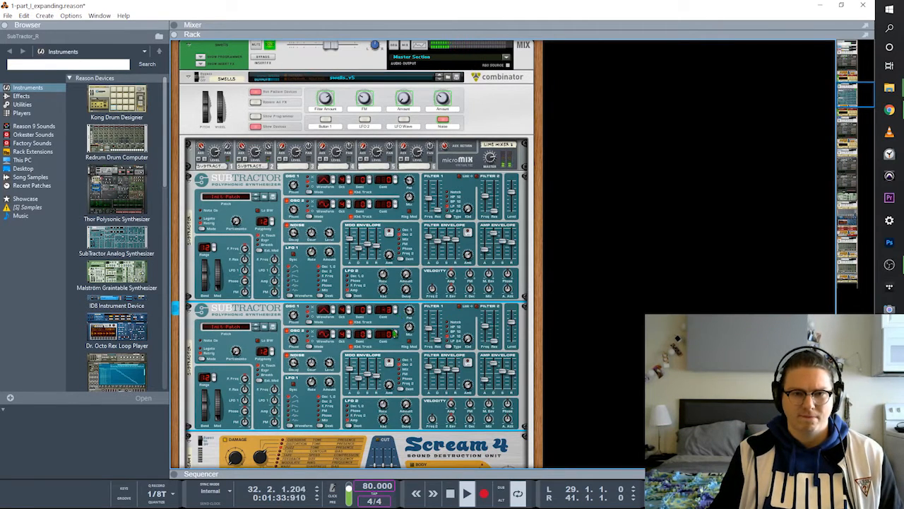
click(396, 208)
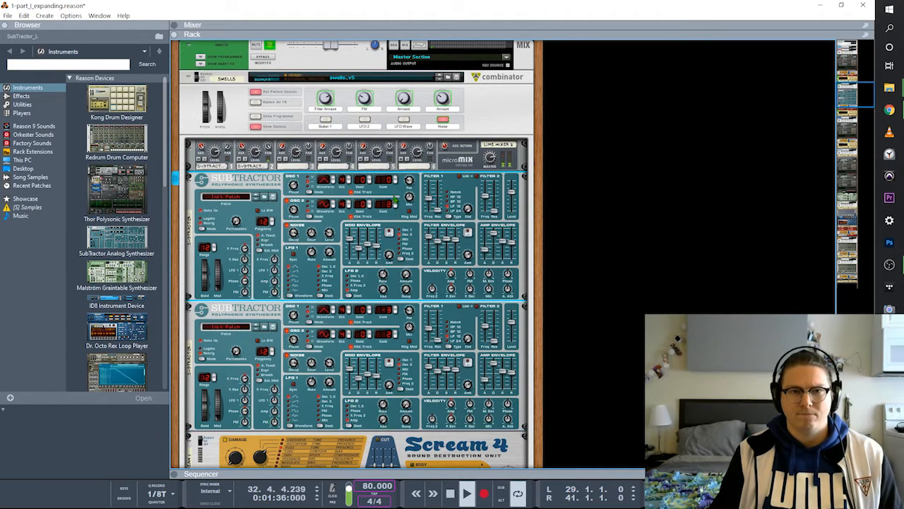
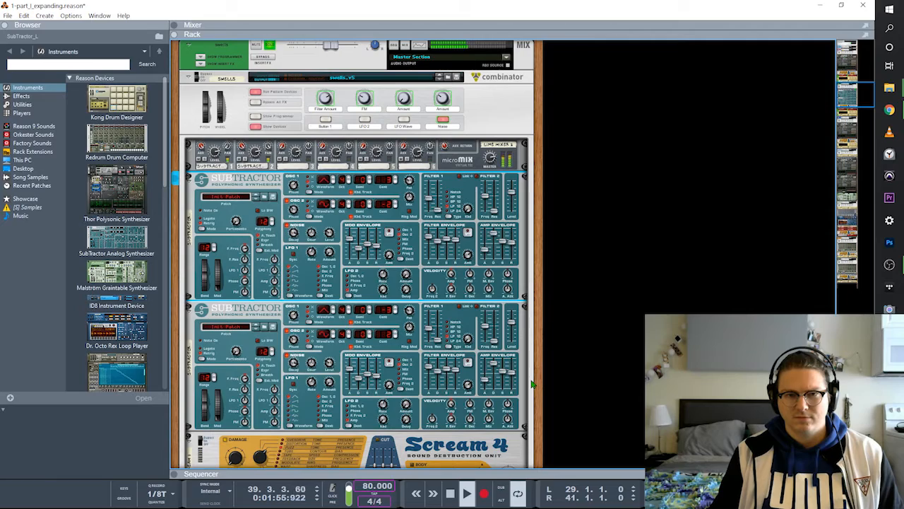
Examine the two SubTractors and the effects below them, comparing the oscillator settings of the paired synthesizers
scroll(533, 384, down, 4)
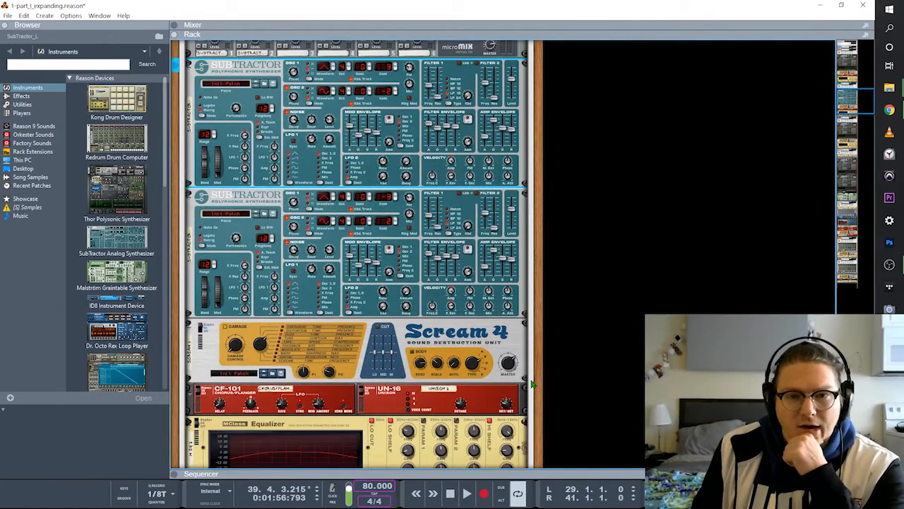
scroll(558, 393, up, 4)
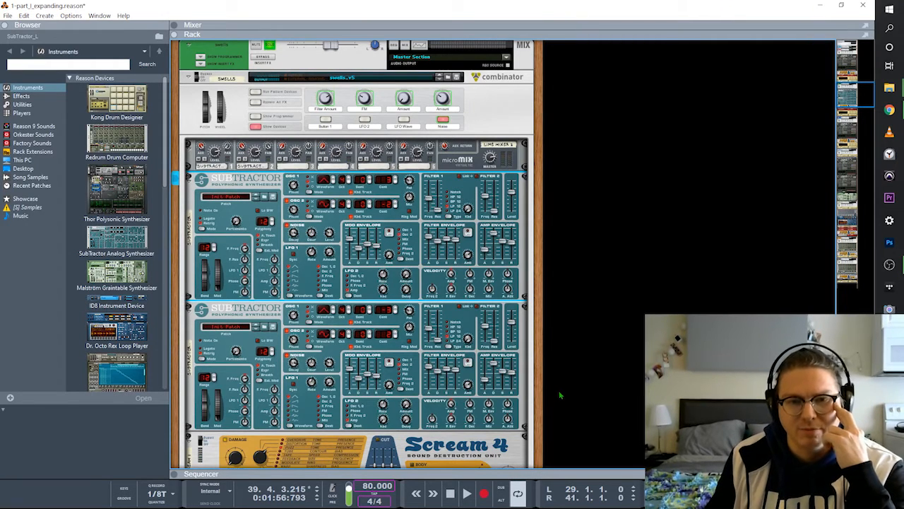
scroll(562, 392, down, 3)
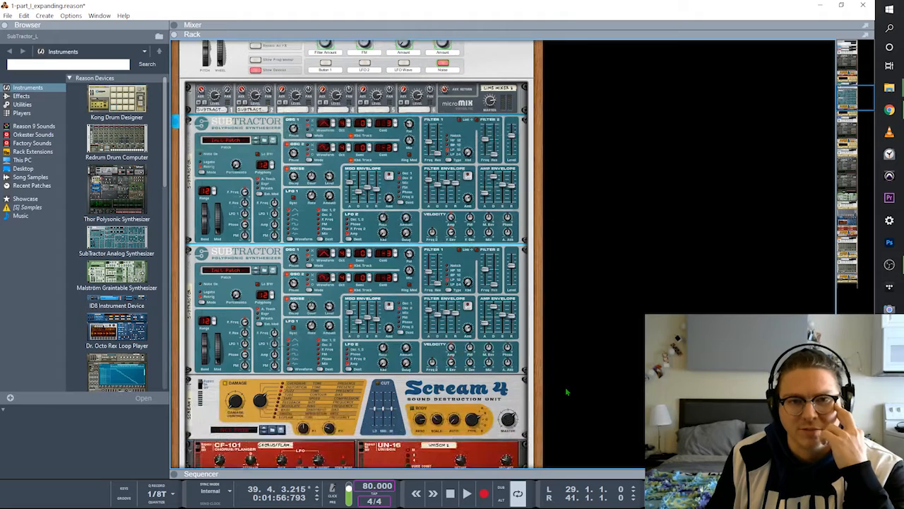
scroll(564, 386, up, 1)
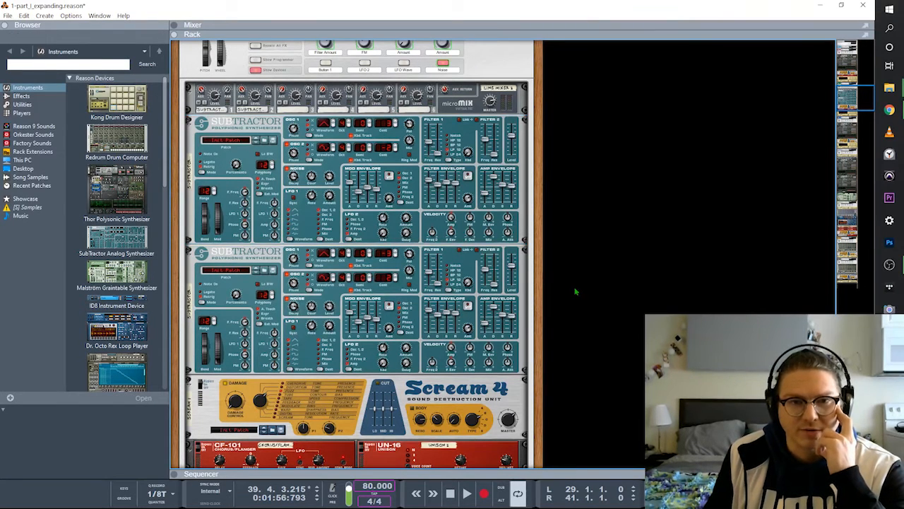
click(344, 205)
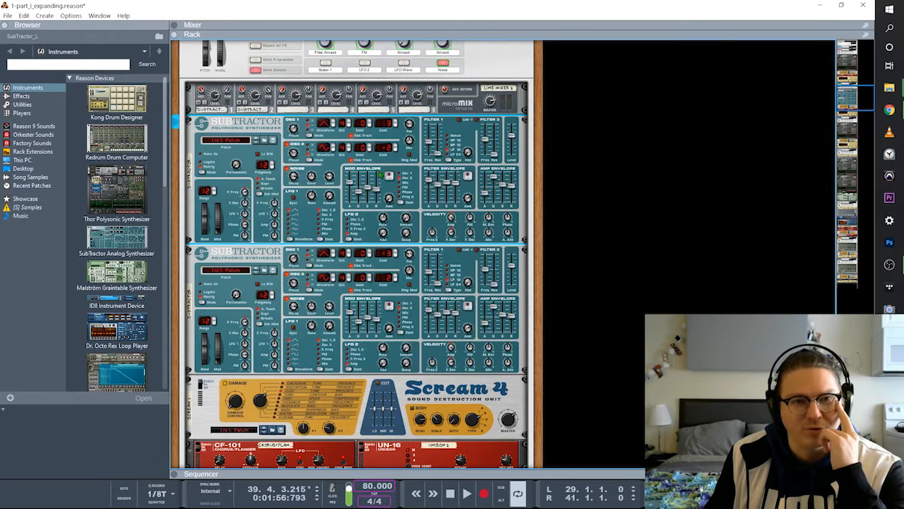
click(271, 260)
click(271, 143)
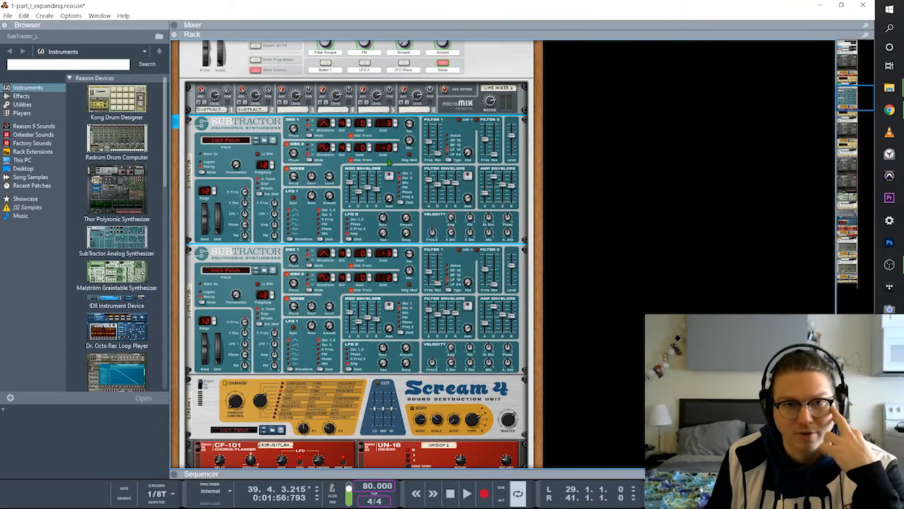
click(393, 256)
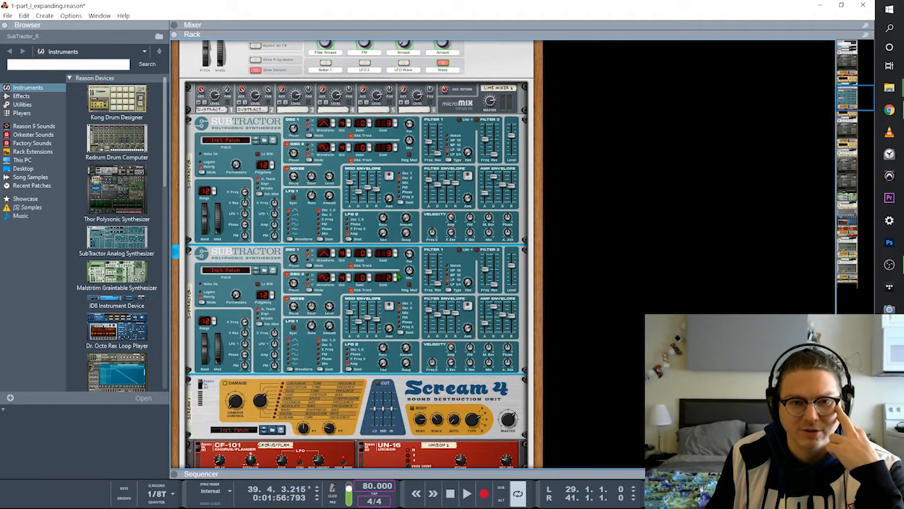
During playback, raise the OSC 1 and OSC 2 Cent values to 35 and 38 on SubTractor_L, 43 and 31 on SubTractor_R
key(space)
key(F7)
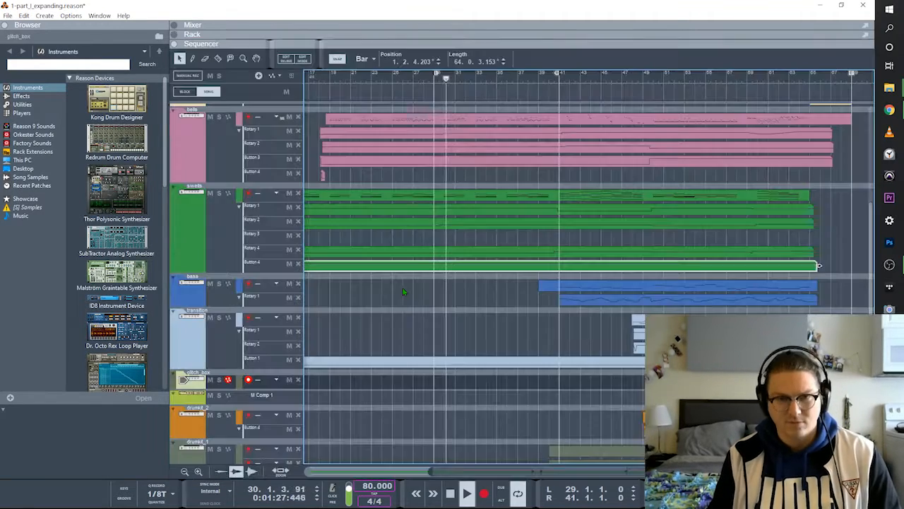
key(F5)
key(F6)
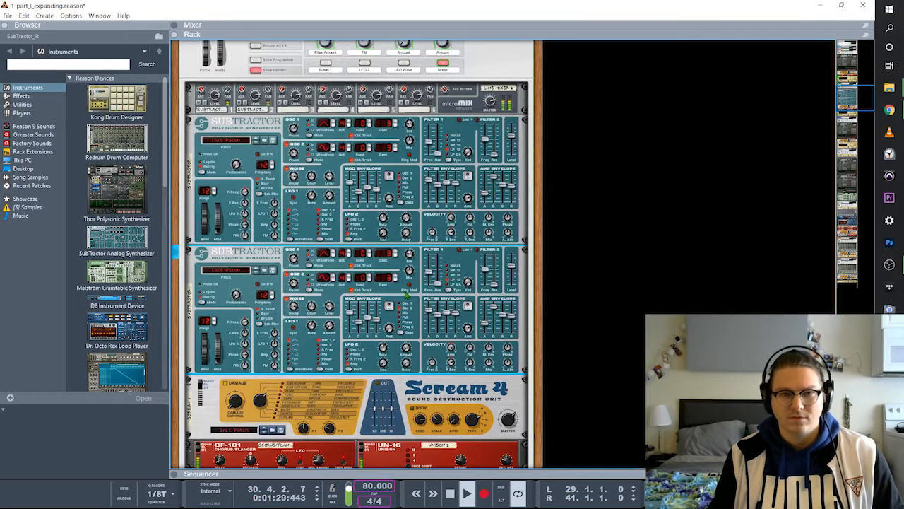
click(397, 125)
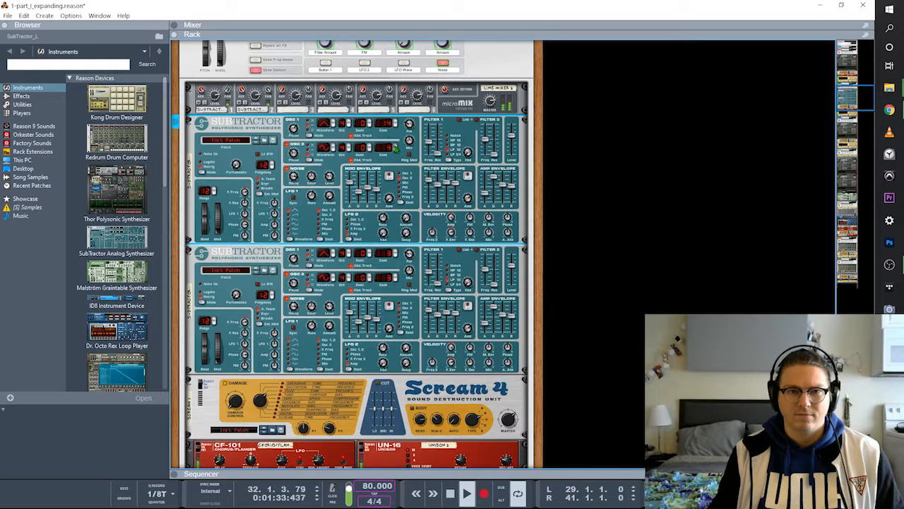
click(396, 252)
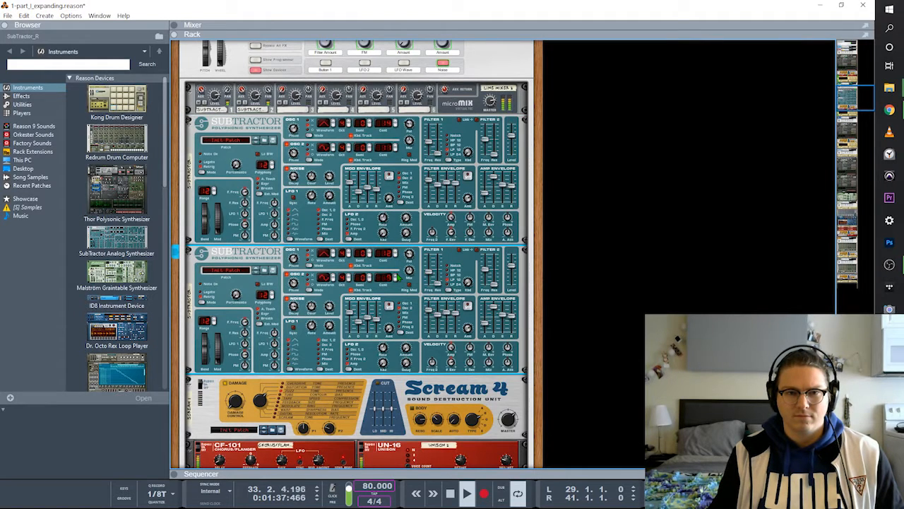
click(396, 276)
click(396, 252)
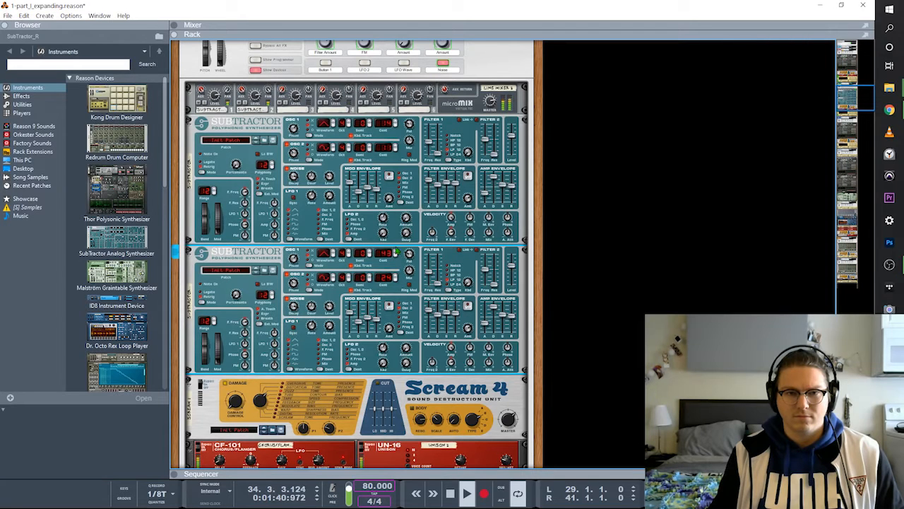
click(398, 148)
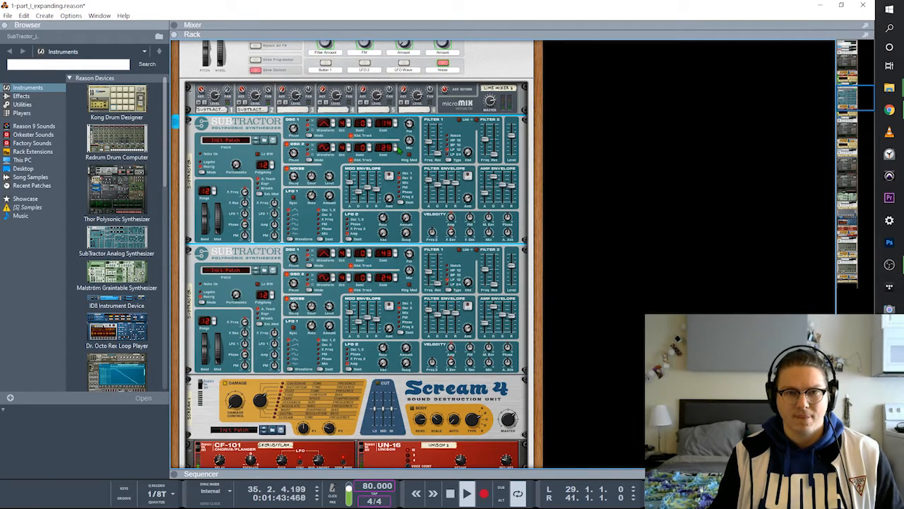
click(396, 125)
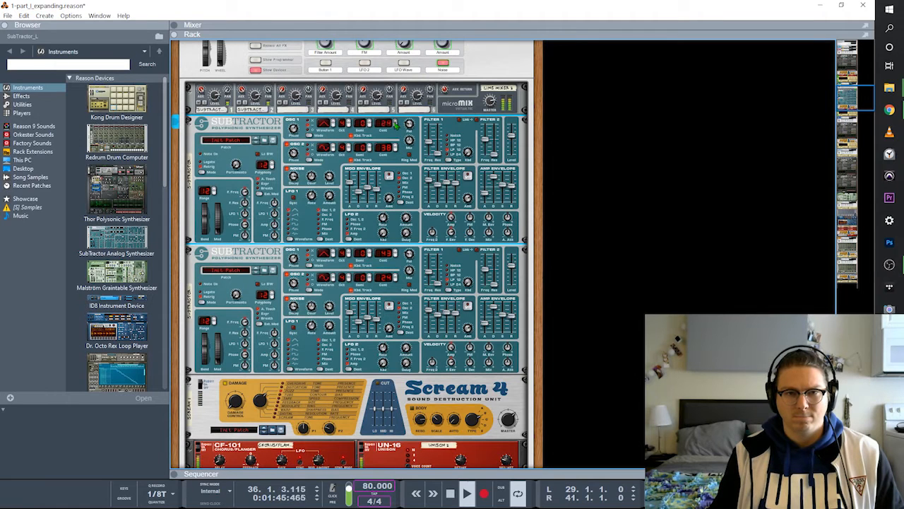
click(397, 279)
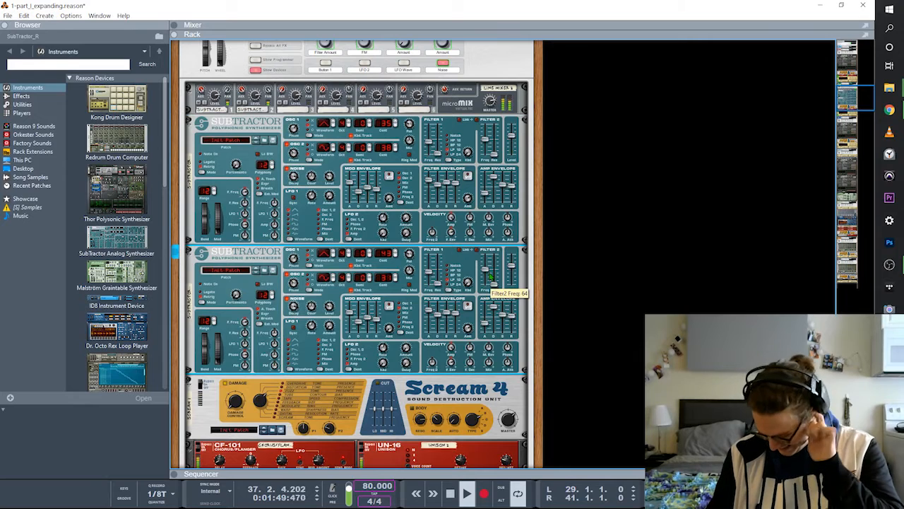
Stop playback and undo the exaggerated oscillator detuning on both SubTractors
key(space)
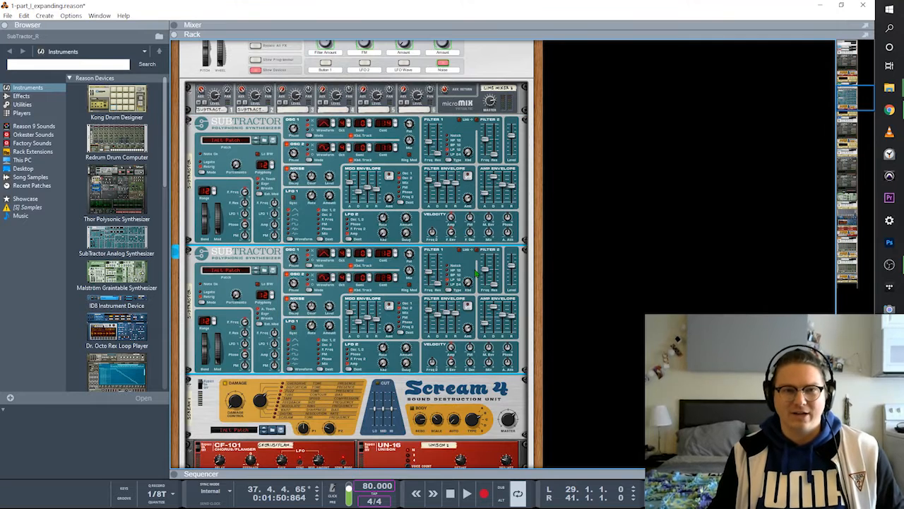
key(Up)
key(Down)
key(Up)
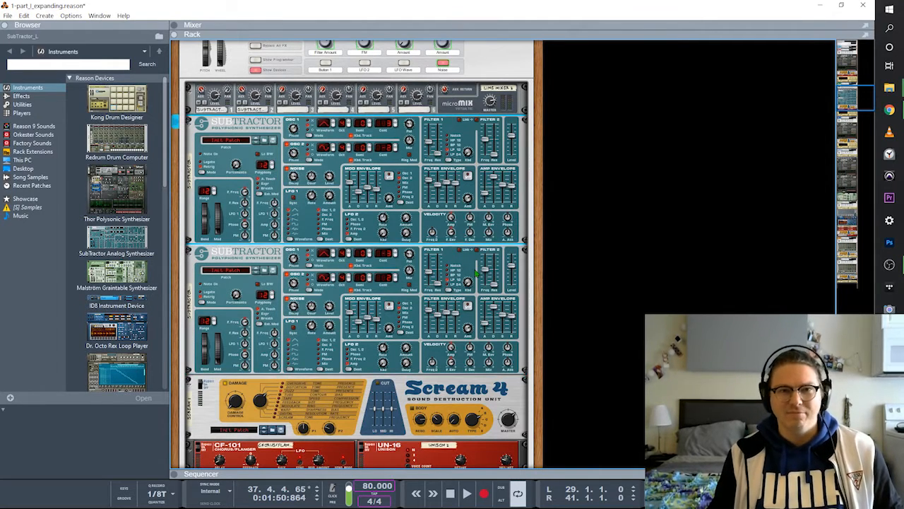
Select each SubTractor in turn to compare its oscillator Cent settings with the other's
scroll(475, 271, up, 2)
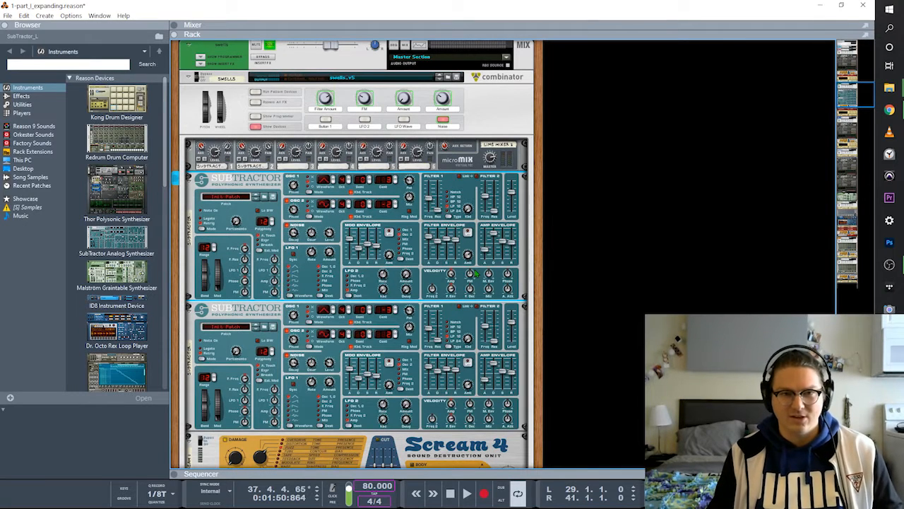
scroll(569, 293, down, 4)
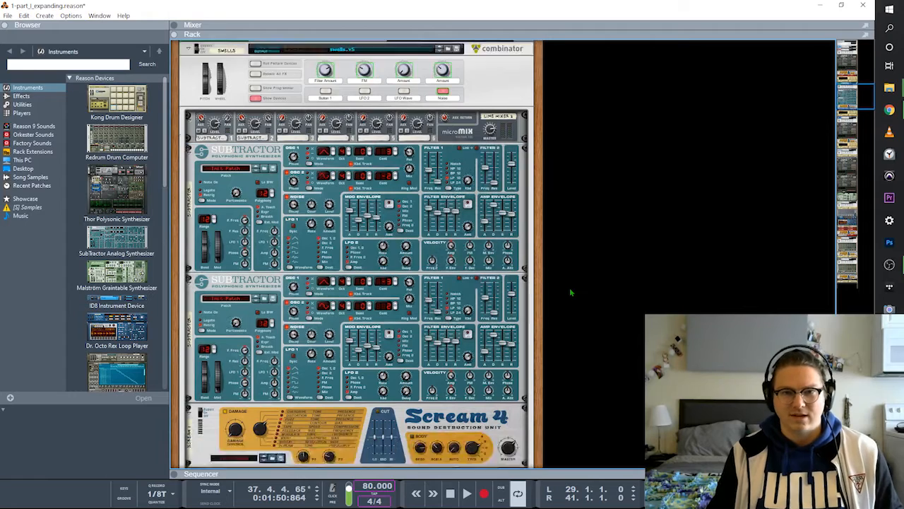
scroll(570, 293, up, 2)
click(384, 132)
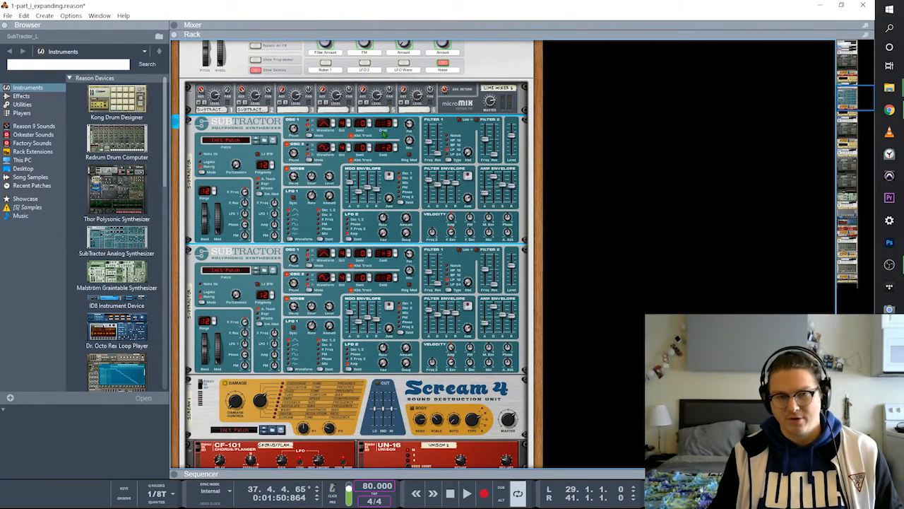
click(385, 262)
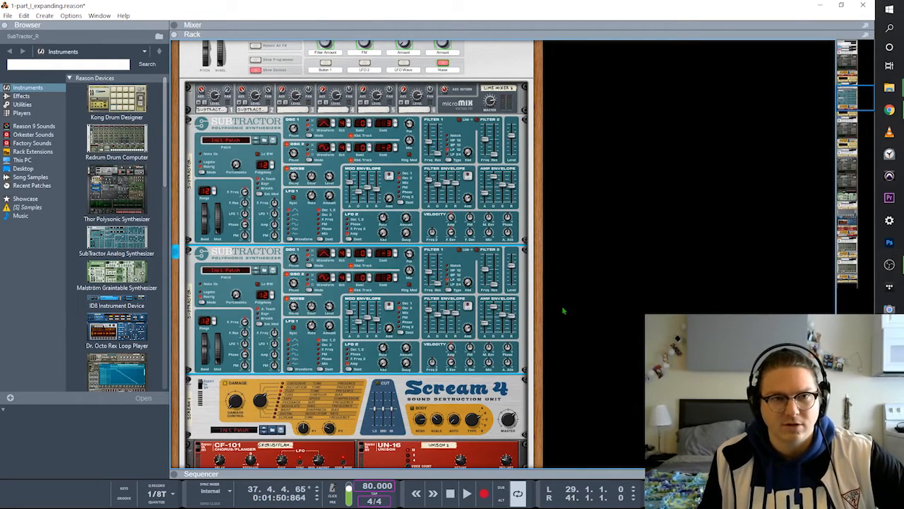
Examine the bass Combinator's Thor synthesizer during playback, stop the song, and show the sequencer
scroll(563, 309, down, 6)
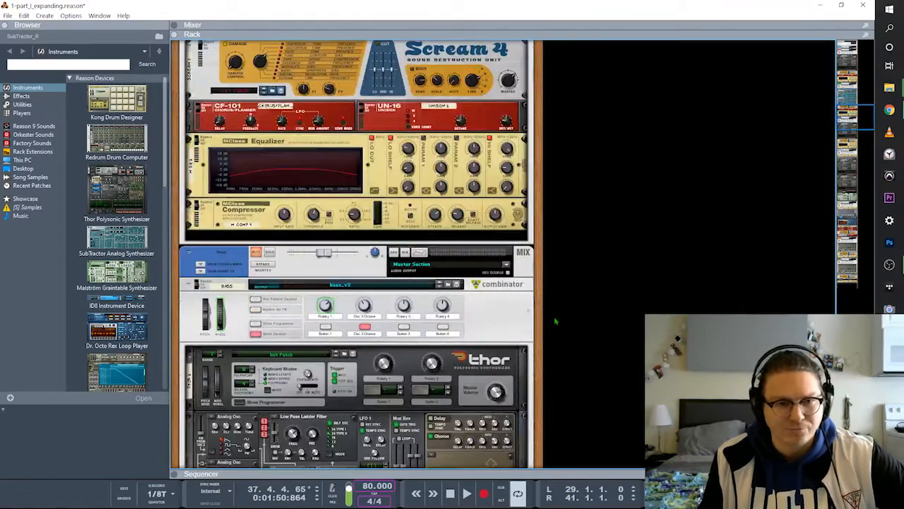
scroll(265, 266, up, 5)
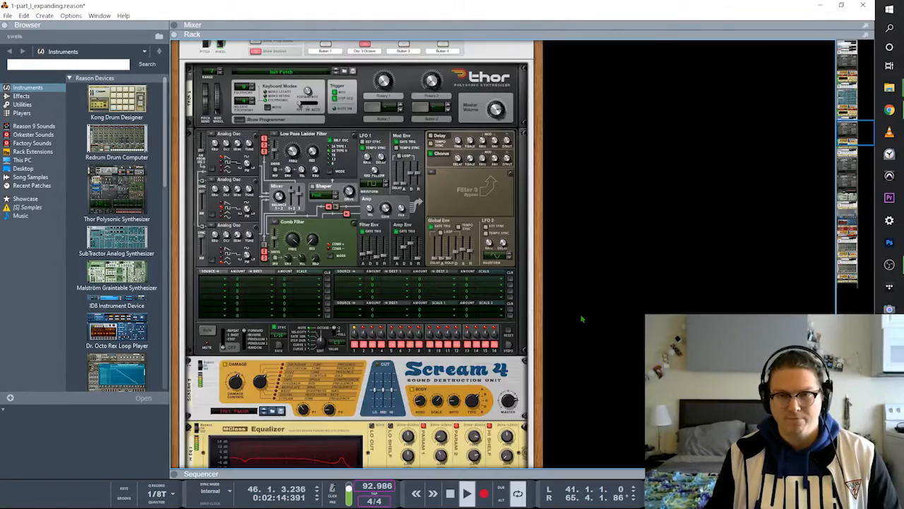
scroll(566, 312, up, 1)
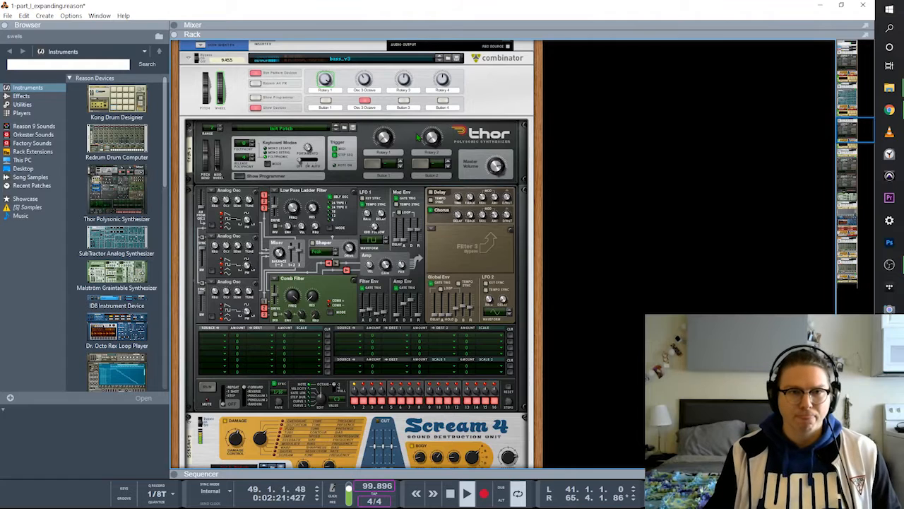
key(space)
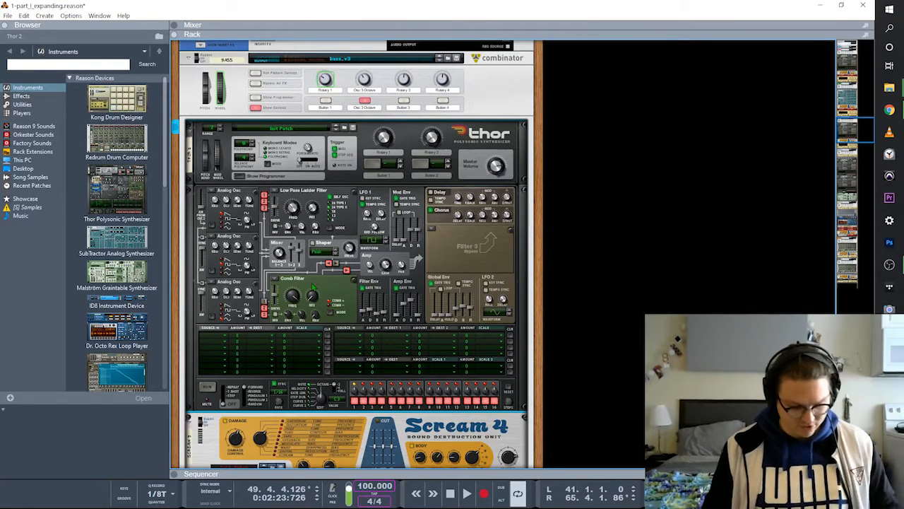
key(F7)
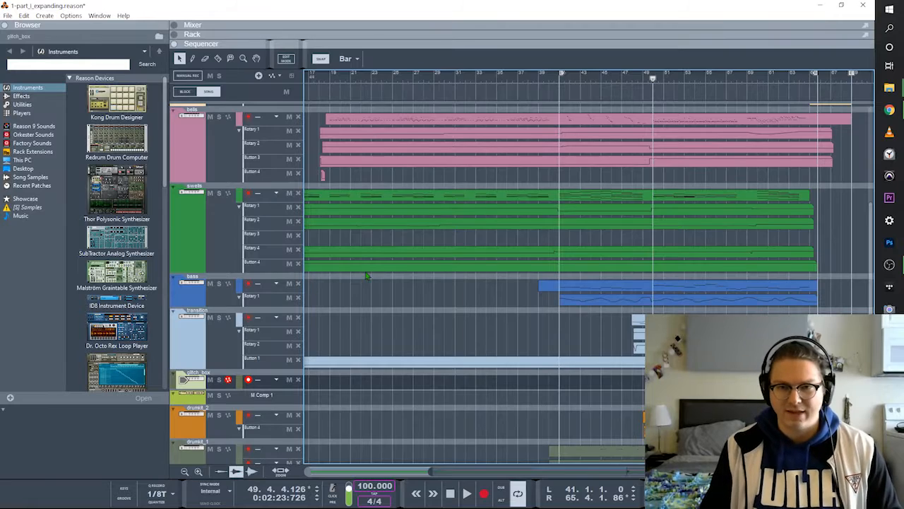
Open the bass clip for note editing and play its notes from just before bar 47
double_click(659, 292)
click(397, 195)
scroll(399, 234, left, 2)
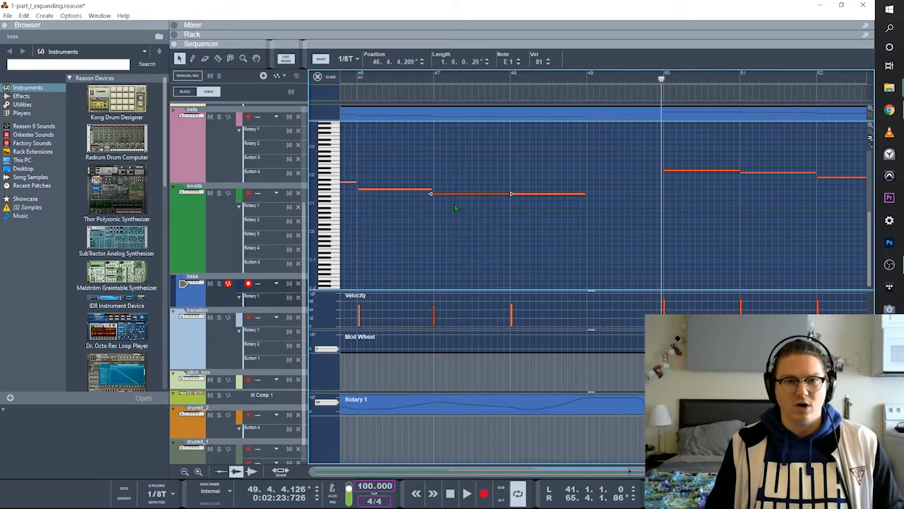
click(419, 79)
key(space)
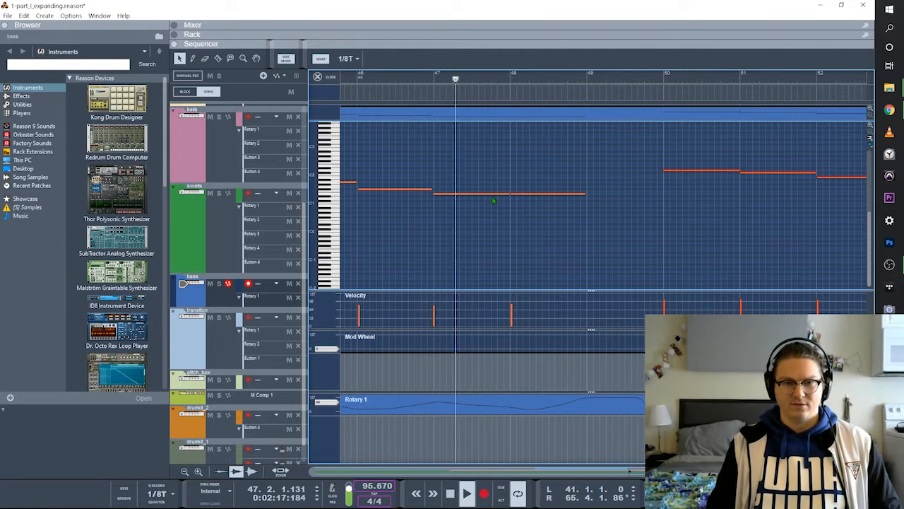
Transpose the bass note starting at bar 47 by -12 semitones with the Tool Window's Pitch function
click(469, 194)
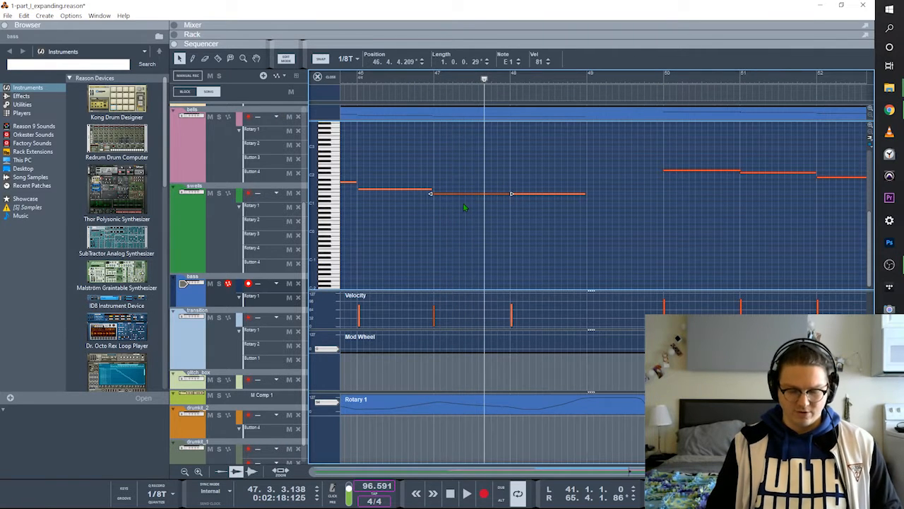
key(F8)
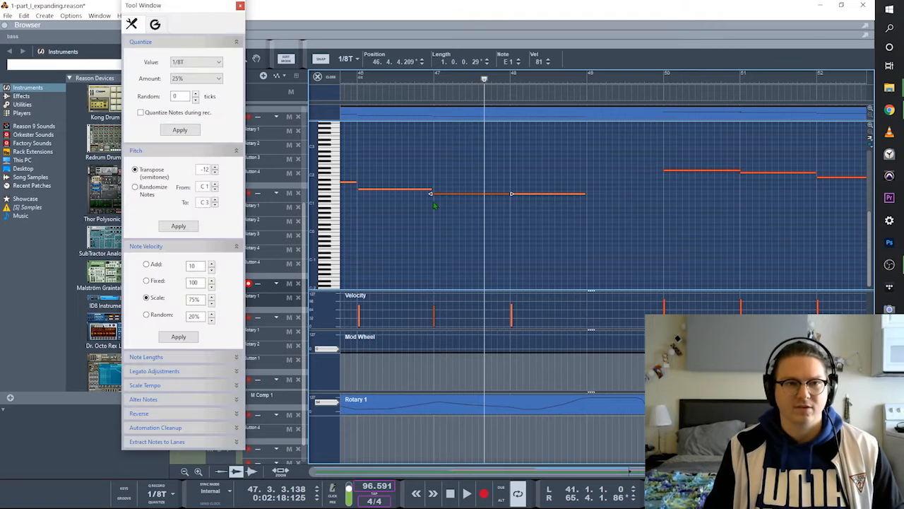
click(179, 226)
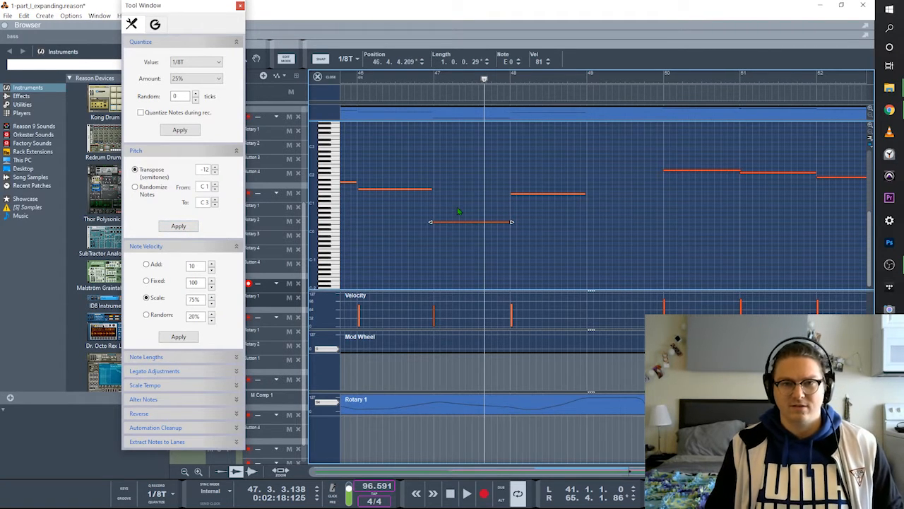
Play the bass line from just before bar 47 to hear the note an octave lower
click(417, 78)
key(space)
key(space)
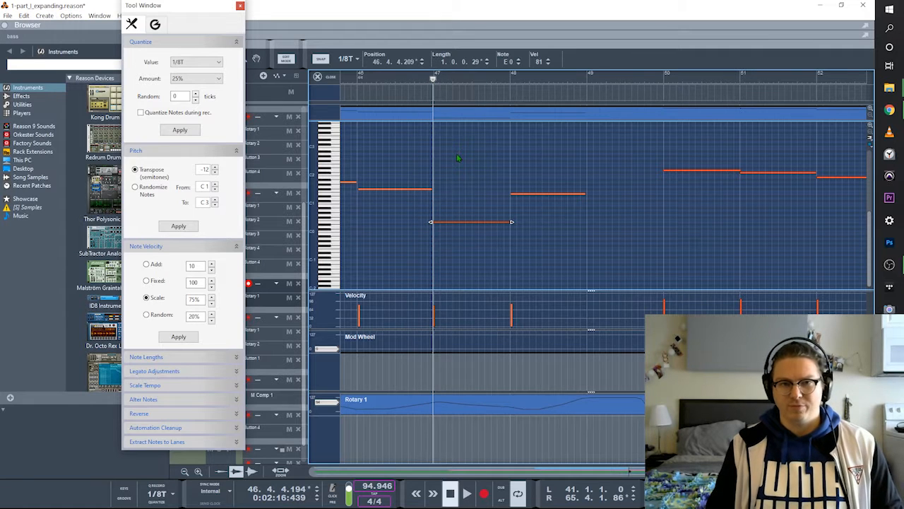
drag(409, 80, 417, 80)
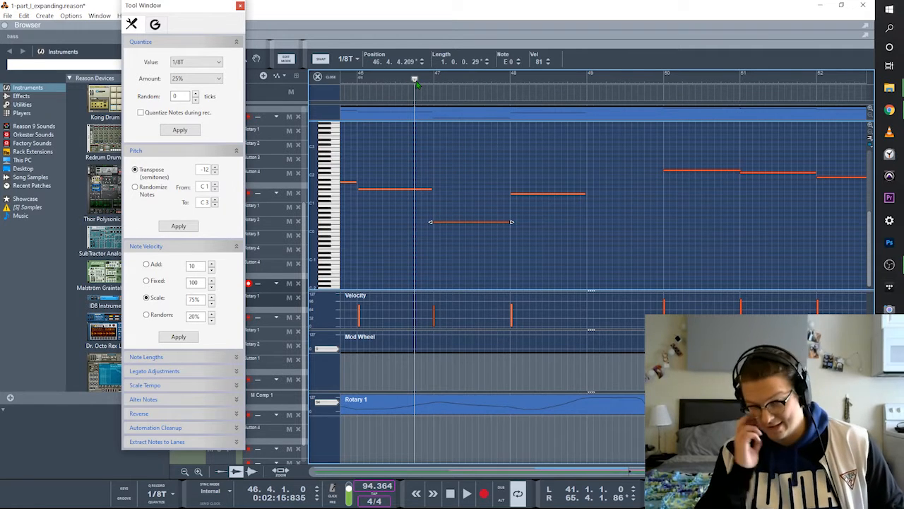
key(space)
click(550, 212)
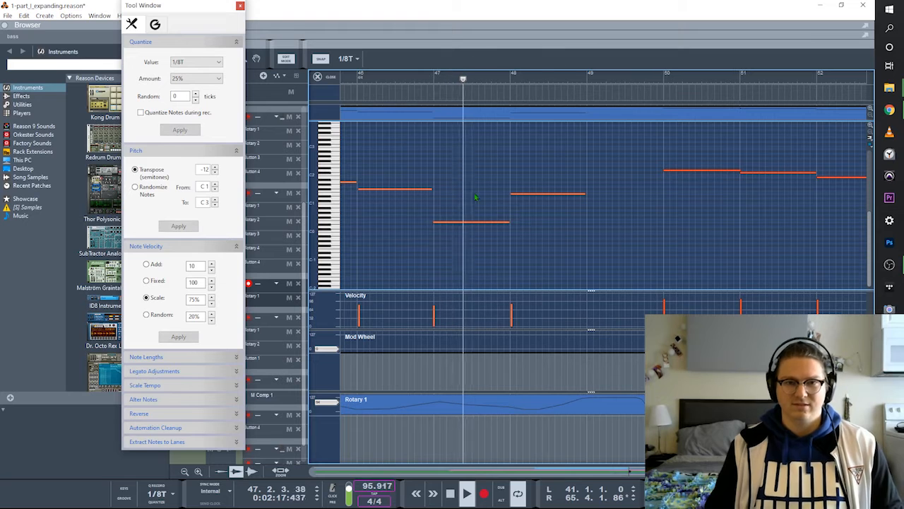
Undo the octave transposition of the bass note and close the Tool Window
key(ctrl+z)
click(412, 244)
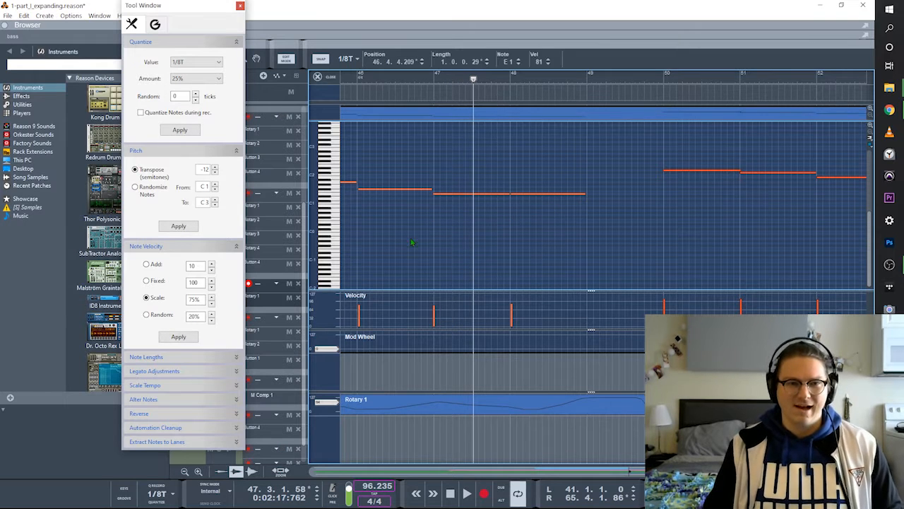
click(241, 6)
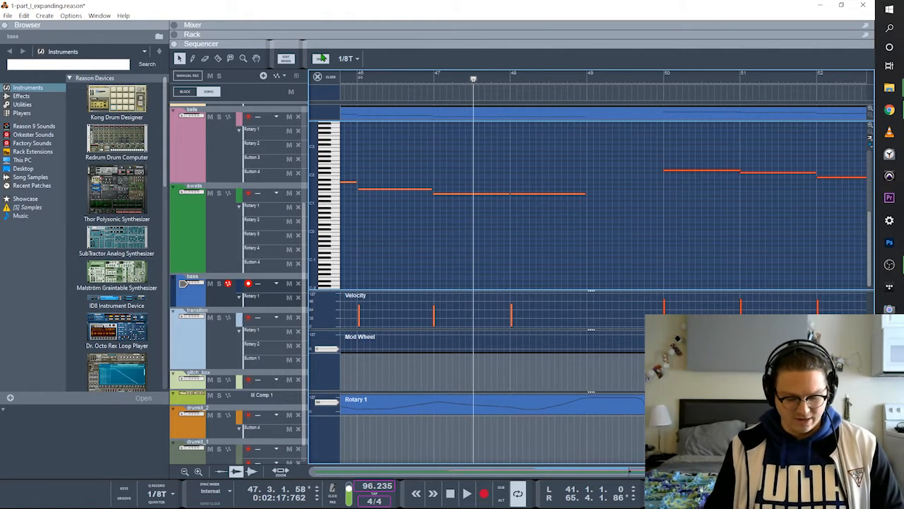
Show the Tool Window's Pitch transpose settings and close the window again
key(F8)
drag(204, 11, 229, 35)
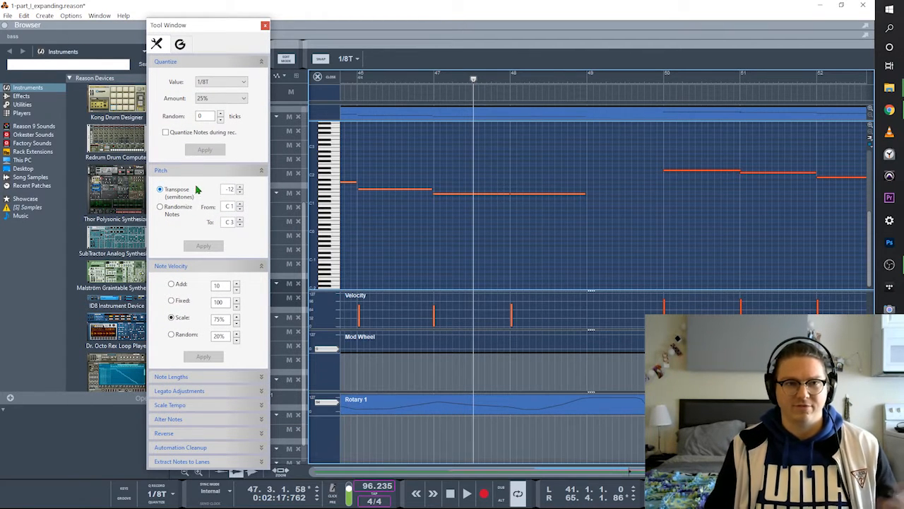
key(F8)
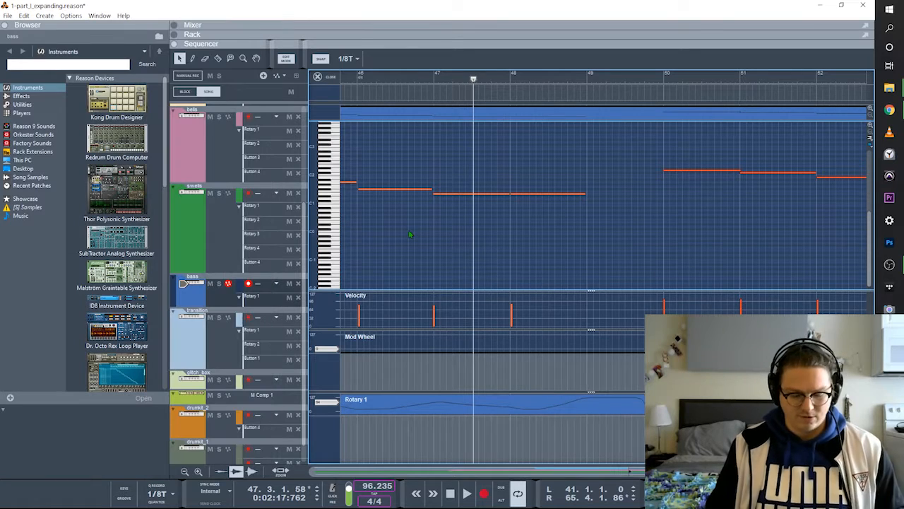
Show the bass Combinator's effects in the rack, selecting its Scream 4 and MClass Equalizer
key(F6)
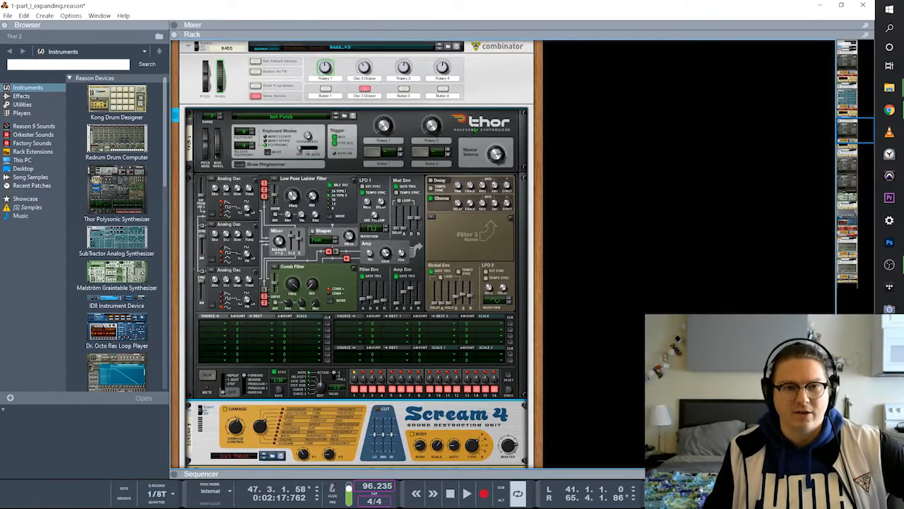
scroll(443, 155, down, 4)
click(358, 261)
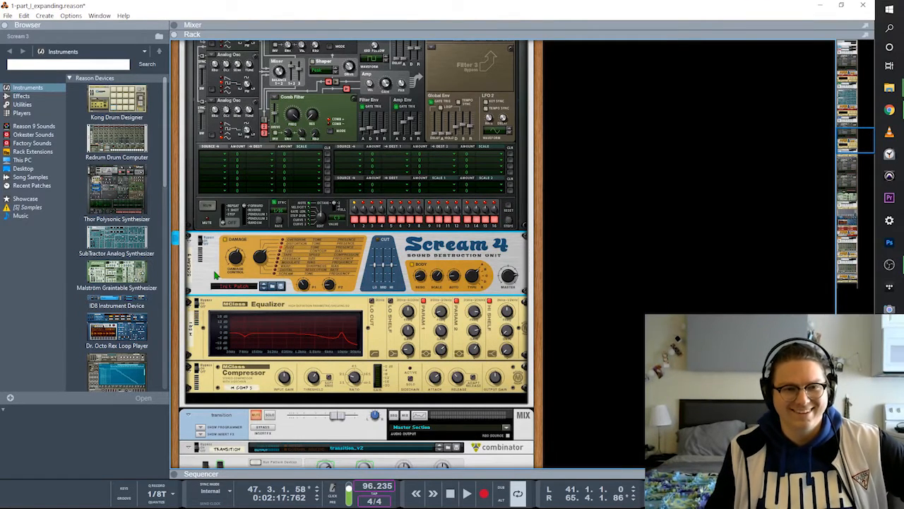
click(227, 309)
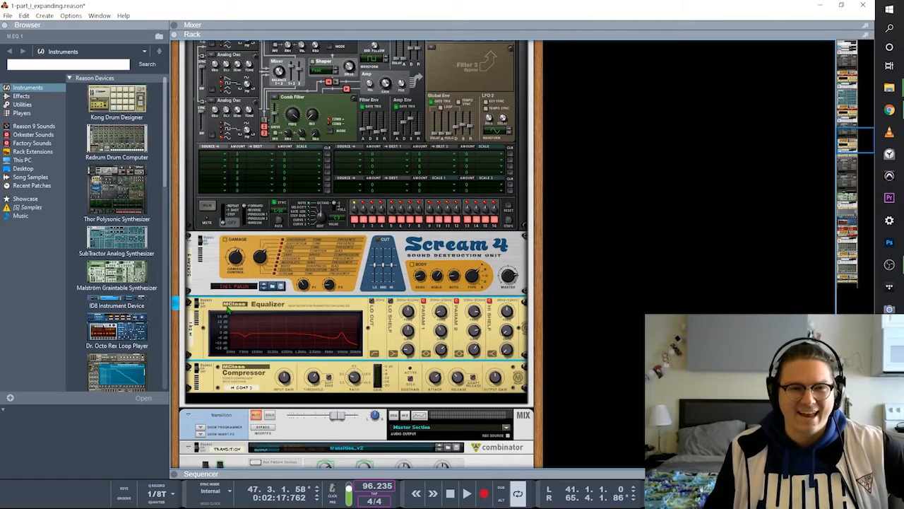
click(219, 269)
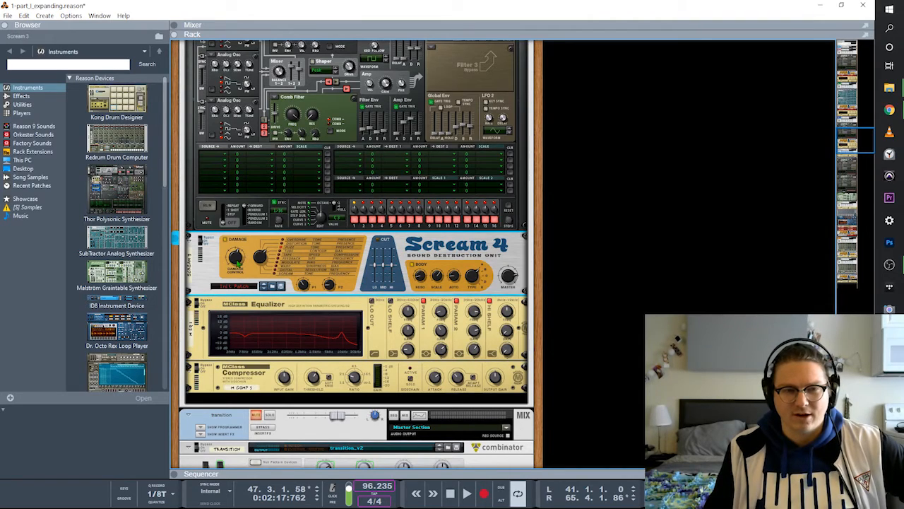
Compare the bass distortion with the Scream 4 unit in an earlier Combinator of the rack
scroll(237, 262, up, 9)
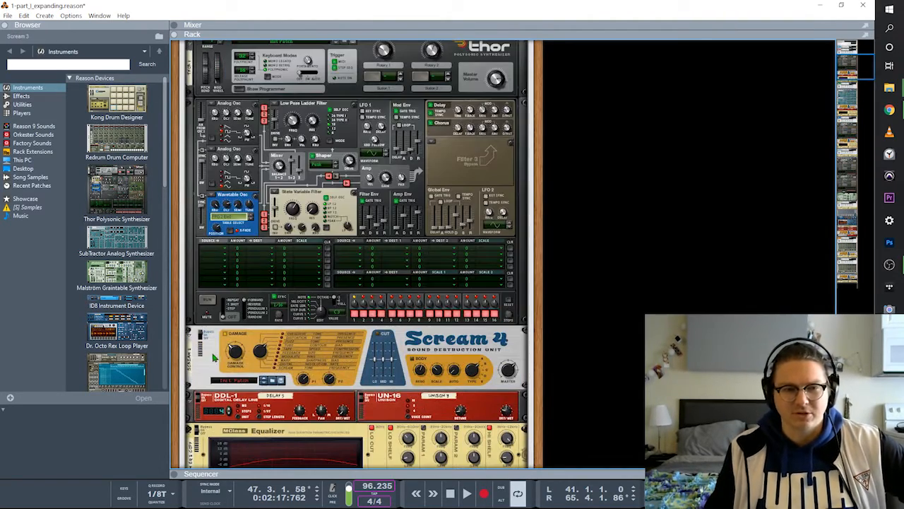
click(213, 357)
scroll(226, 332, up, 3)
scroll(240, 311, down, 7)
scroll(256, 289, up, 3)
Select the bass Combinator's MClass Equalizer and examine its Parametric 1 band and frequency curve
click(267, 257)
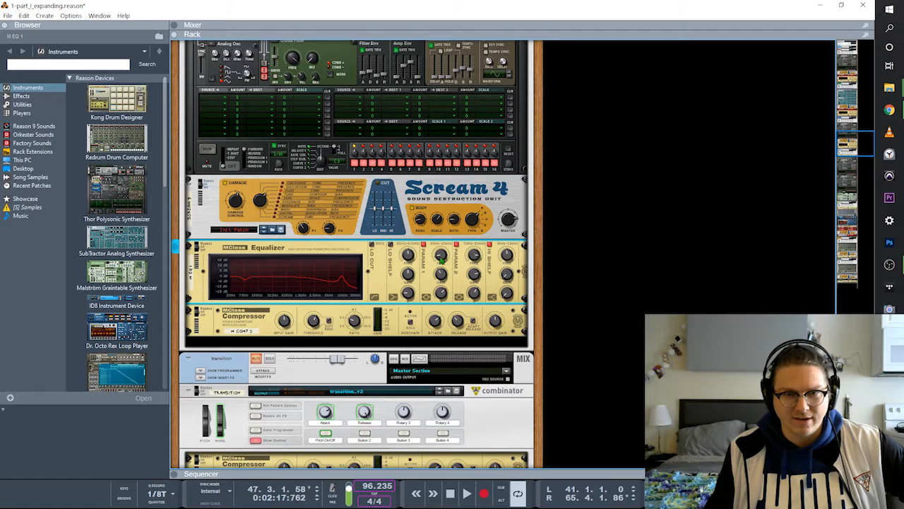
click(424, 246)
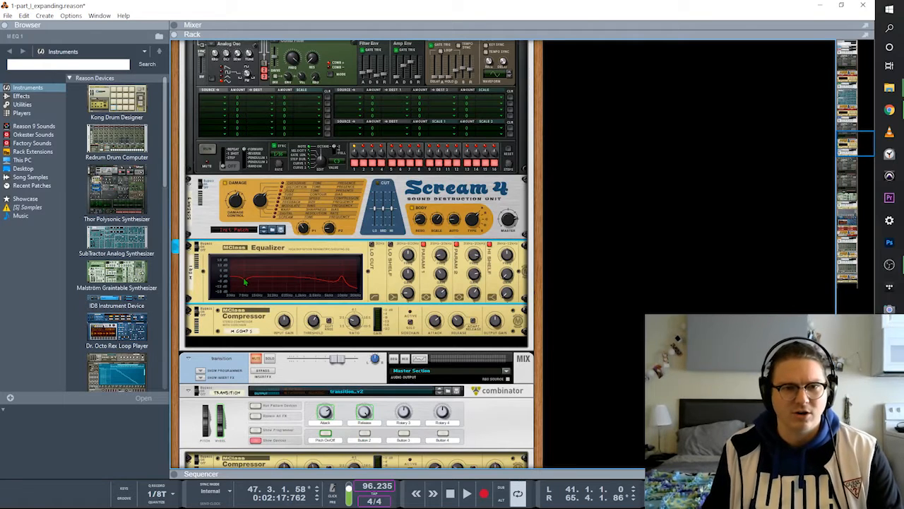
scroll(268, 303, up, 3)
scroll(271, 306, down, 3)
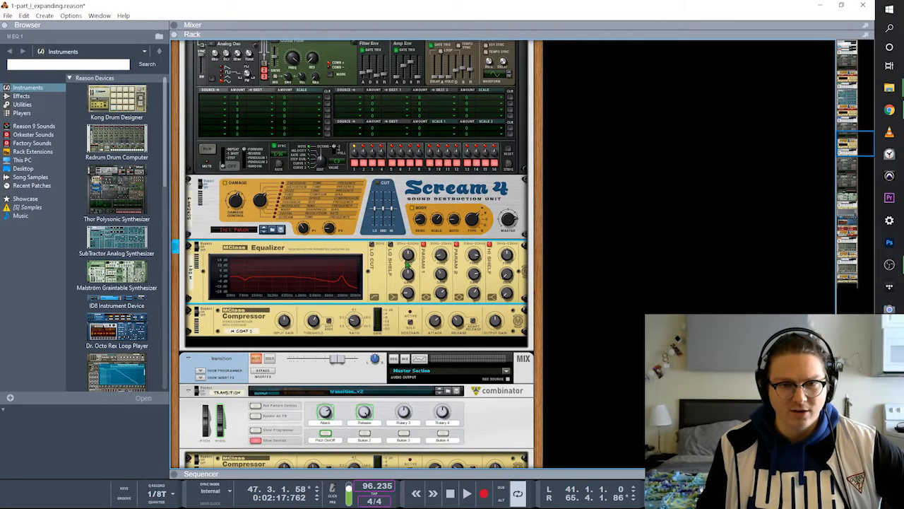
Switch the bass Equalizer's Parametric 2 and Hi Shelf bands off and on to compare the curve
click(457, 245)
click(457, 245)
click(457, 245)
click(457, 245)
click(489, 245)
click(489, 245)
click(457, 245)
click(457, 245)
click(457, 245)
click(457, 245)
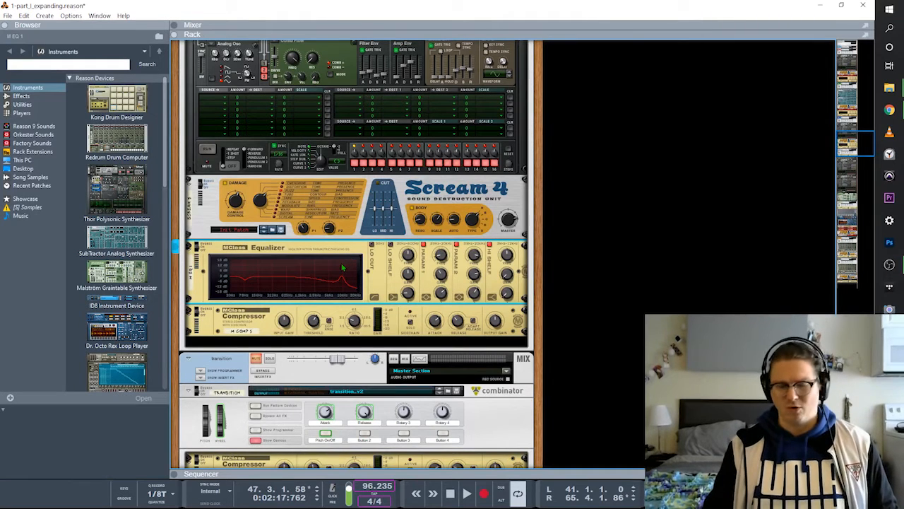
During playback, disable and re-enable the bass Equalizer's Parametric 2 band, and stop the song
key(space)
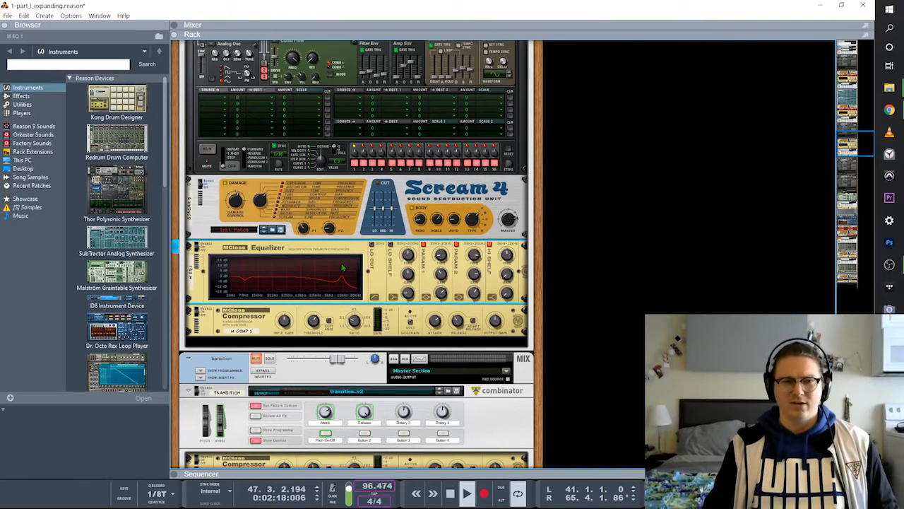
click(457, 245)
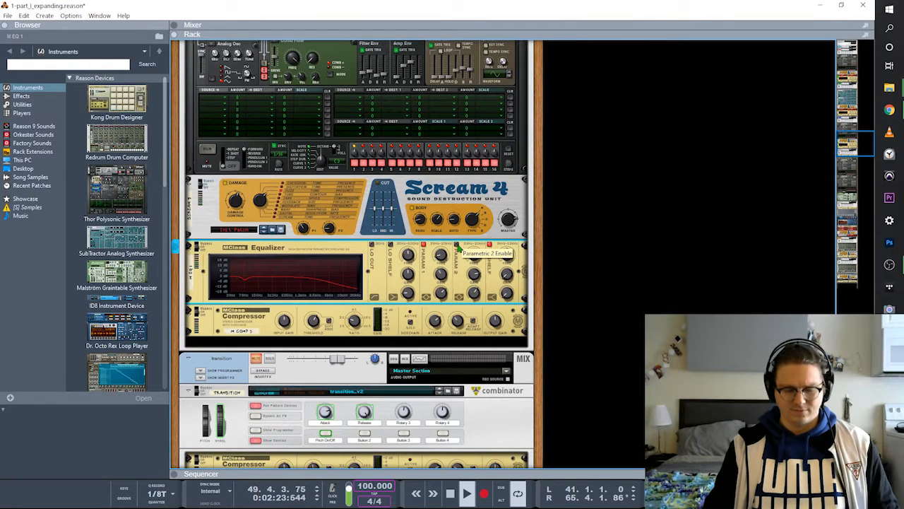
key(F7)
key(F6)
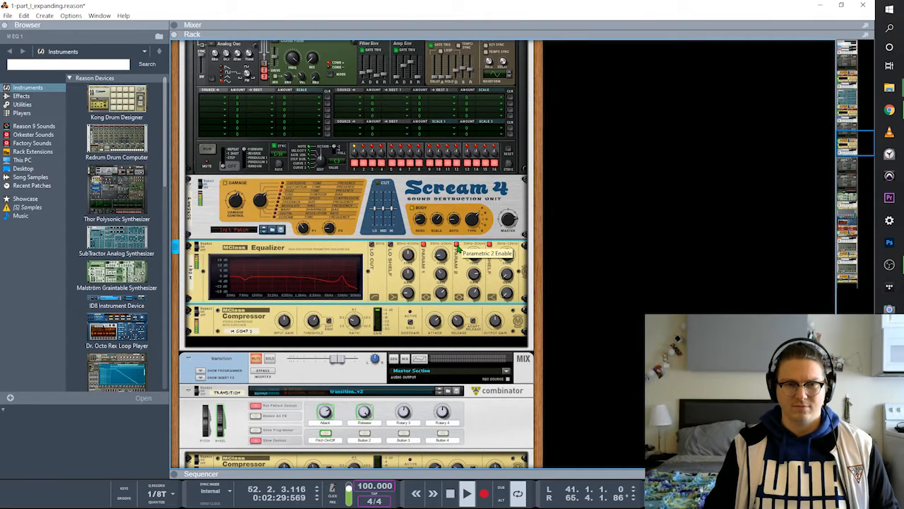
key(space)
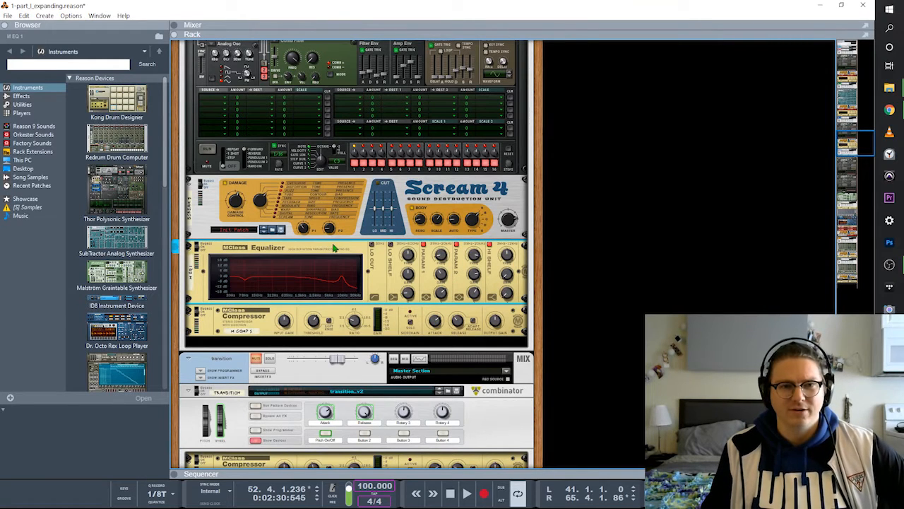
Show the bass MClass Compressor, solo the transition channel, and turn off the bass channel's solo
click(259, 315)
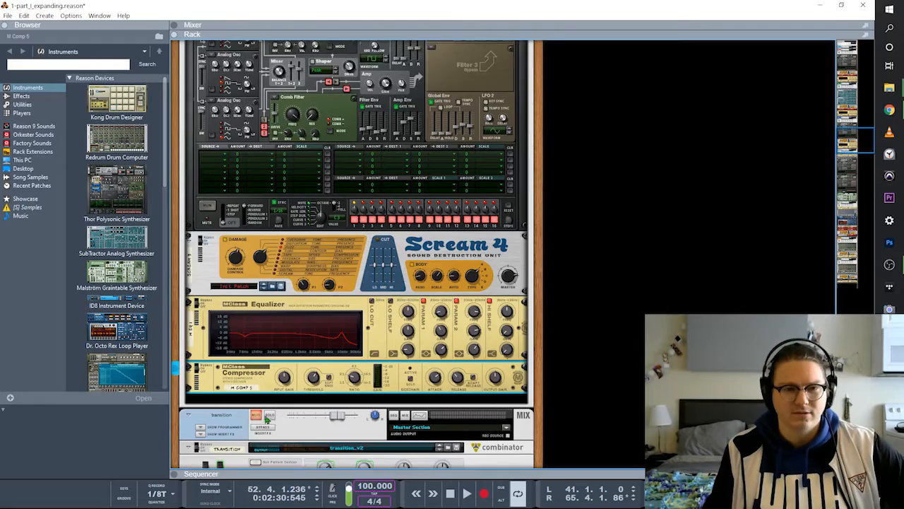
click(261, 420)
scroll(261, 421, down, 2)
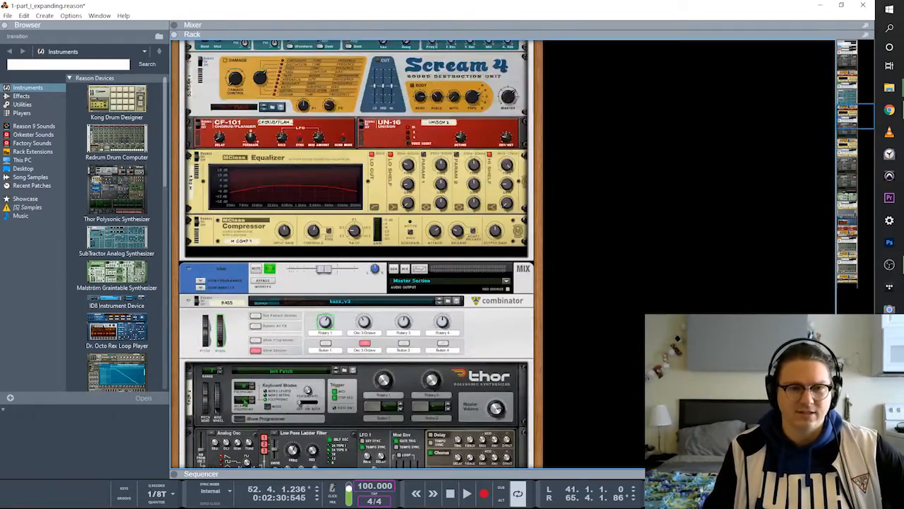
click(261, 284)
scroll(262, 284, up, 3)
scroll(262, 284, down, 5)
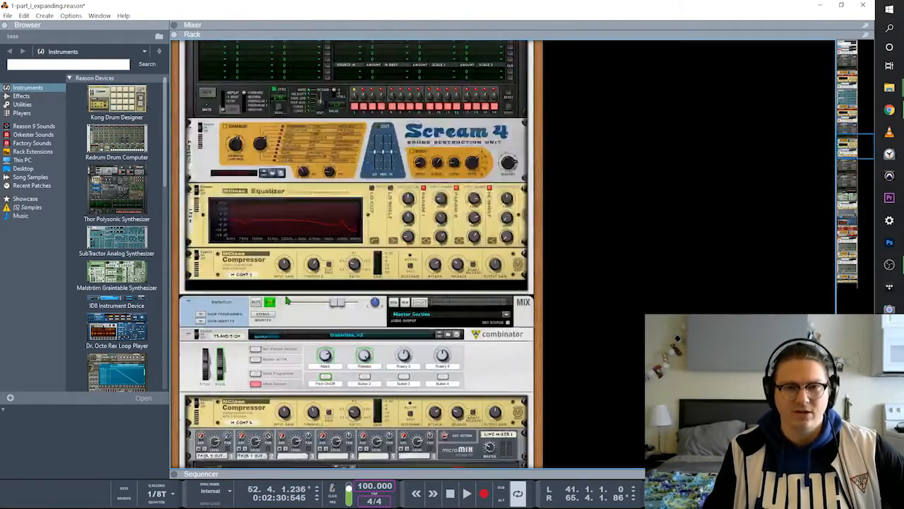
Play the soloed transition channel, close the bass clip's note editor in the sequencer, and move the playhead to bar 48
key(space)
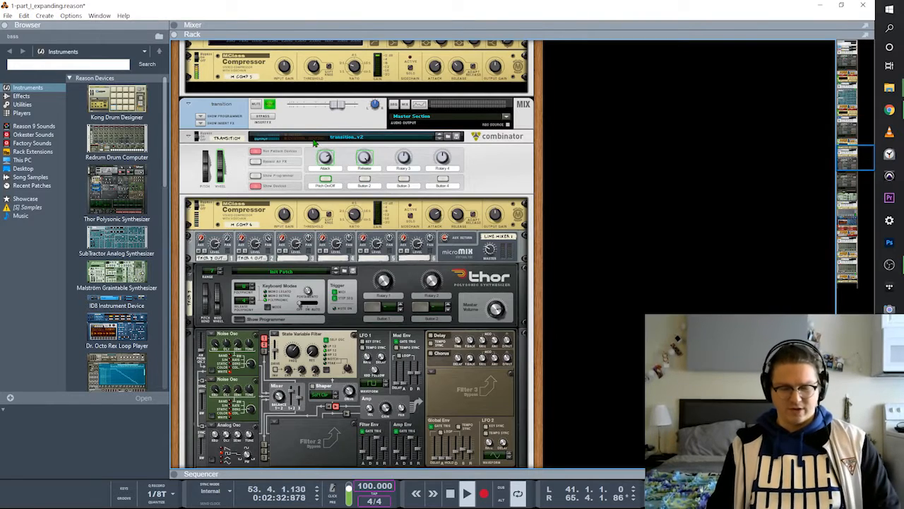
key(F7)
click(318, 76)
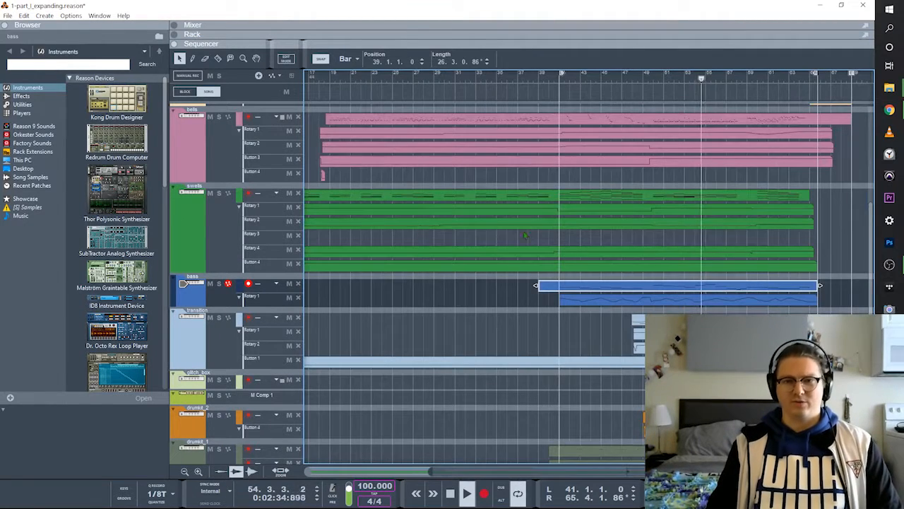
click(632, 76)
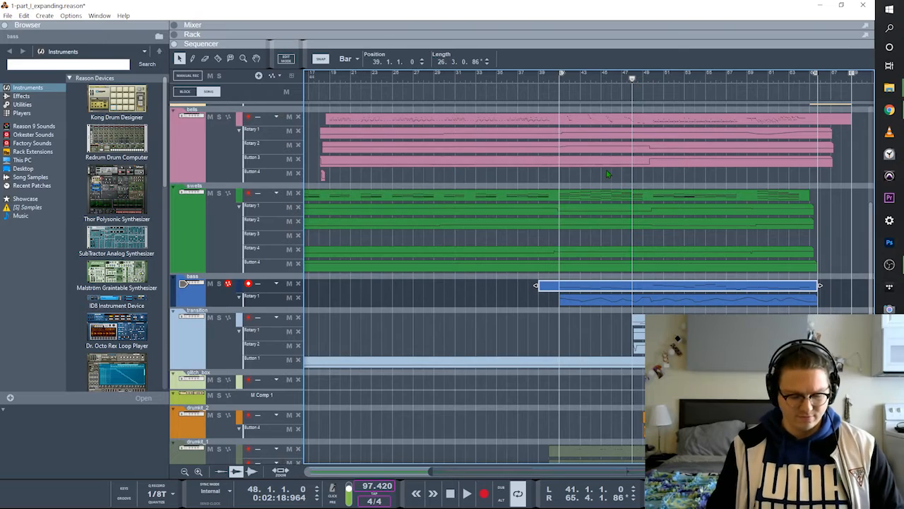
Examine the transition Combinator's rear cabling, selecting its line mixer and MClass Compressor to highlight their connections
key(F6)
scroll(562, 310, down, 2)
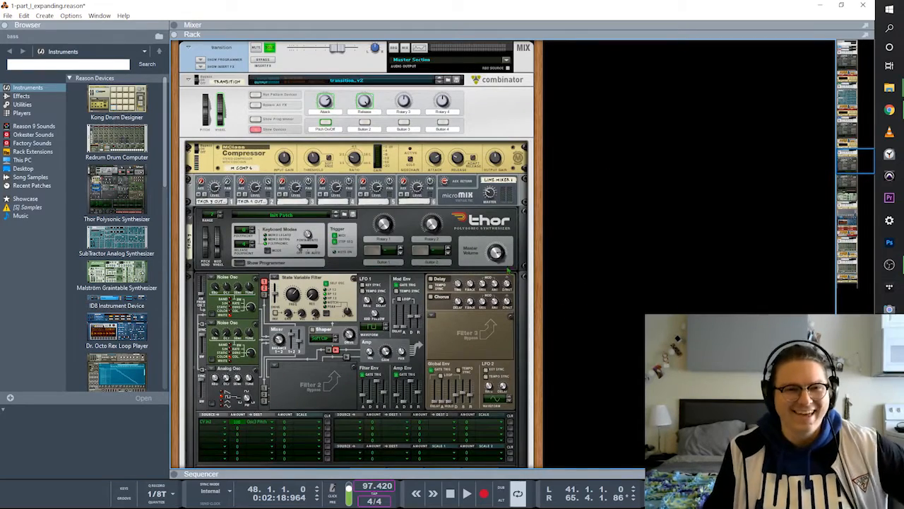
key(Tab)
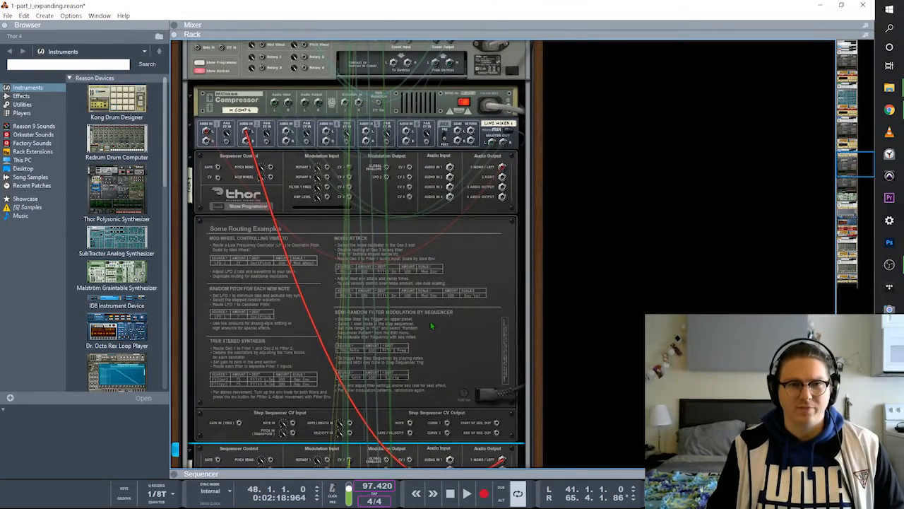
click(288, 131)
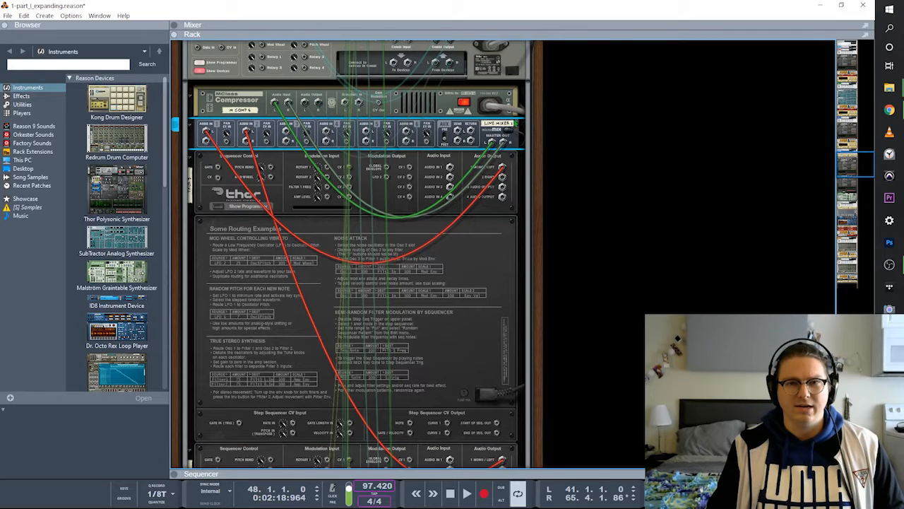
click(421, 108)
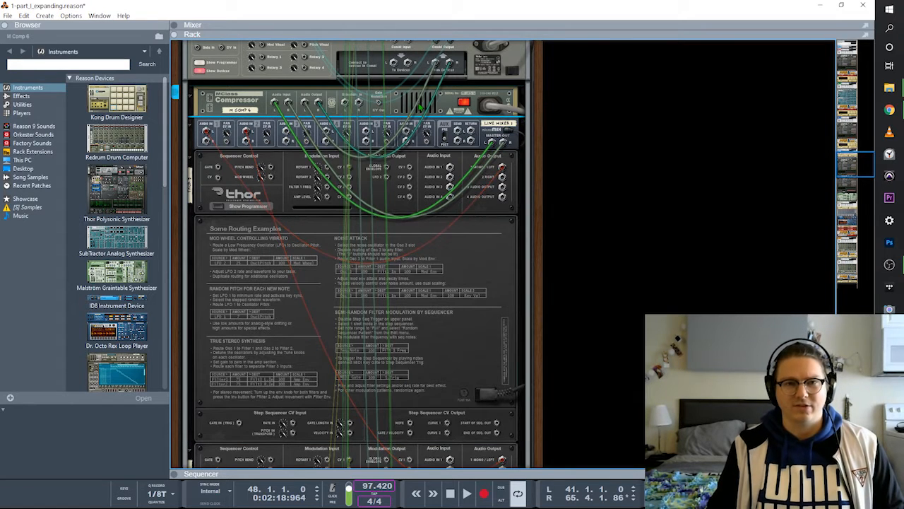
Return to the rack's front view and select the transition Combinator's Malström synthesizer and line mixer to show them
key(Tab)
click(260, 304)
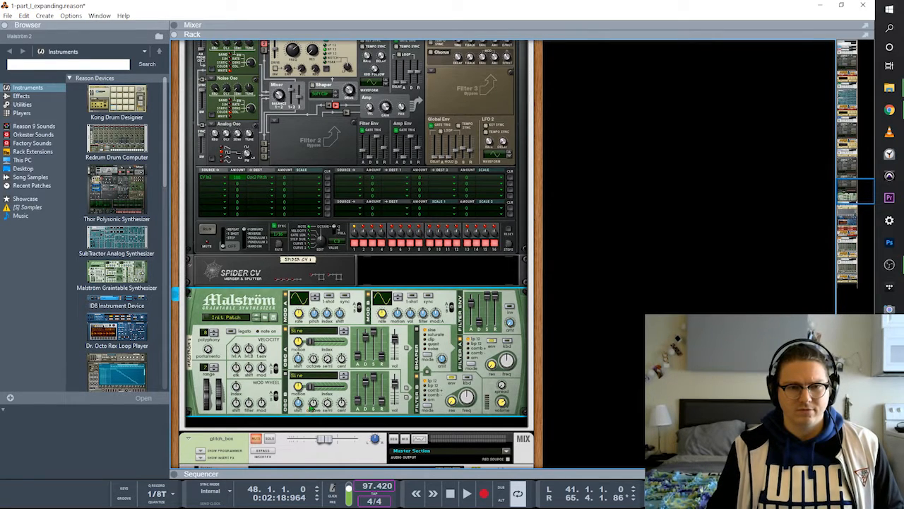
scroll(659, 129, up, 3)
scroll(447, 301, up, 8)
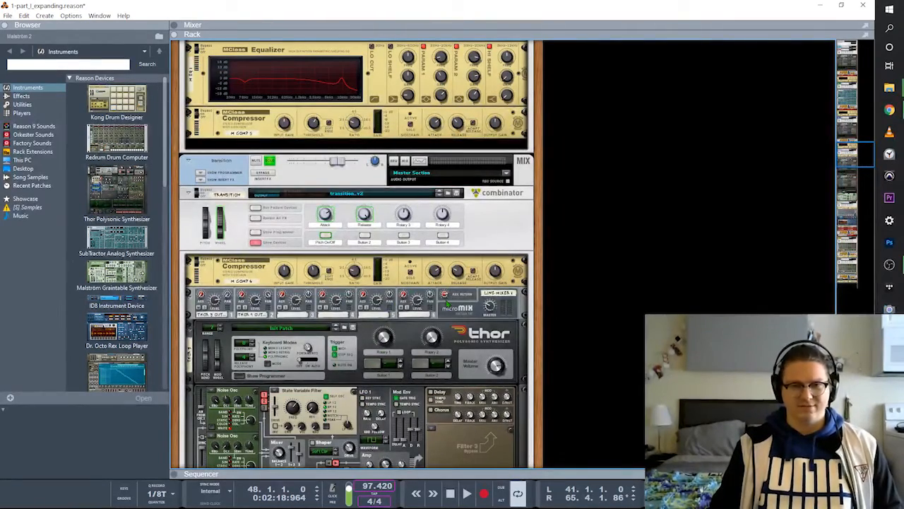
click(447, 302)
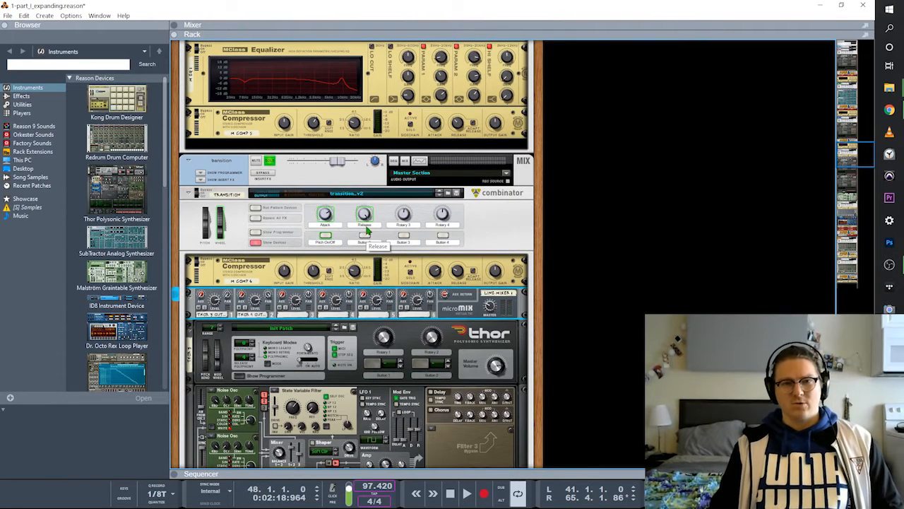
Switch the transition Combinator's Pitch On/Off button on and back off
click(327, 242)
click(327, 243)
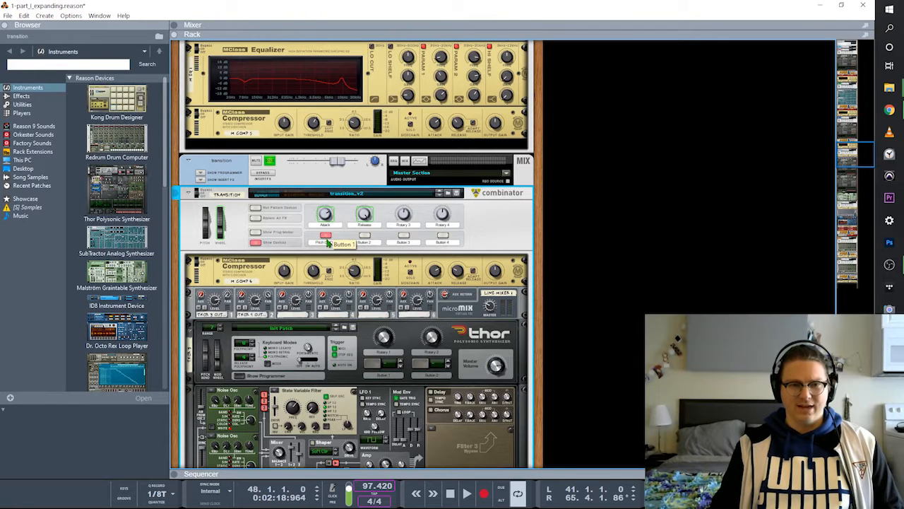
scroll(327, 242, down, 3)
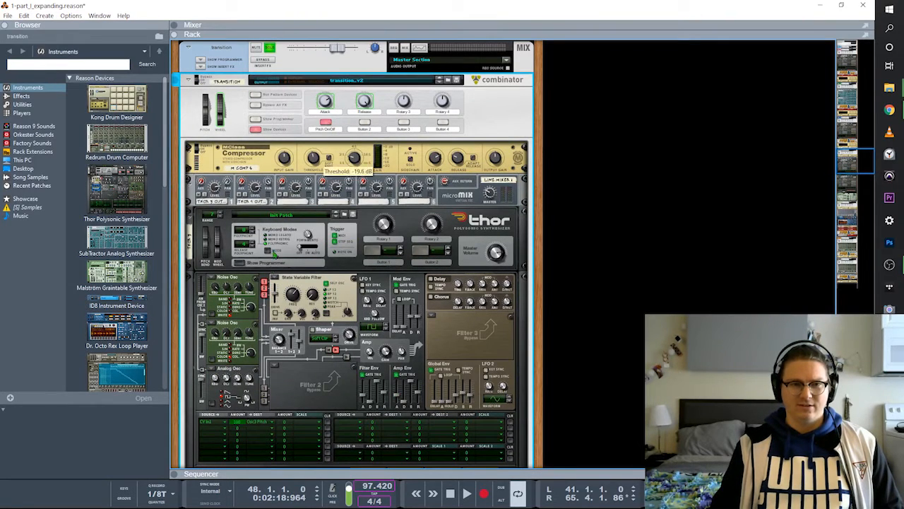
click(327, 125)
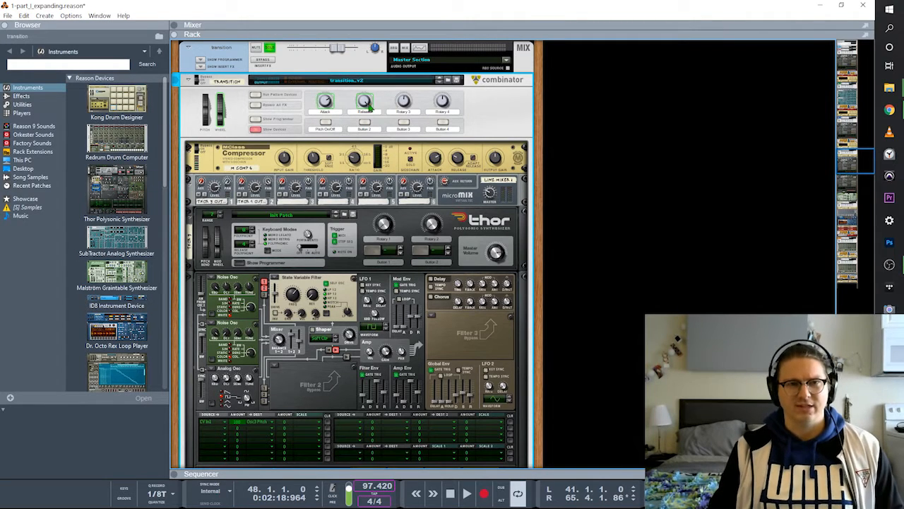
Turn off the transition channel's solo and solo the glitch_box channel
click(270, 49)
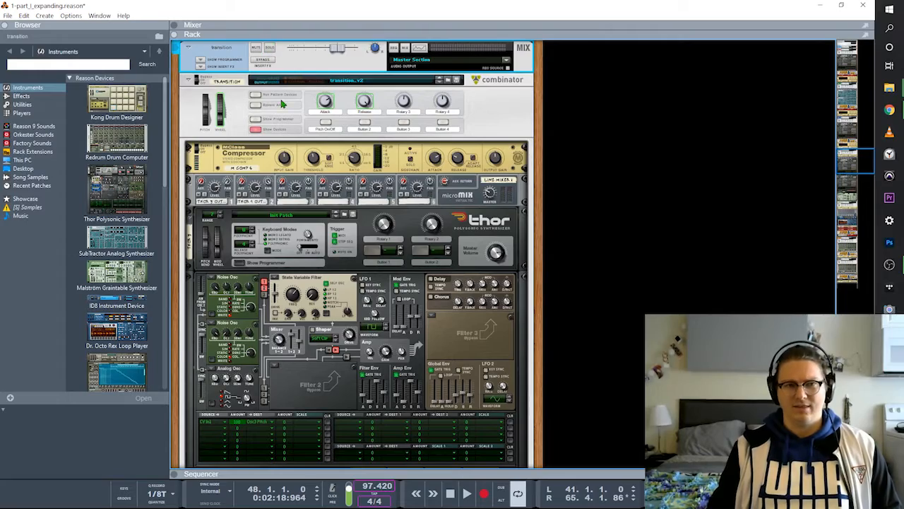
scroll(306, 146, down, 15)
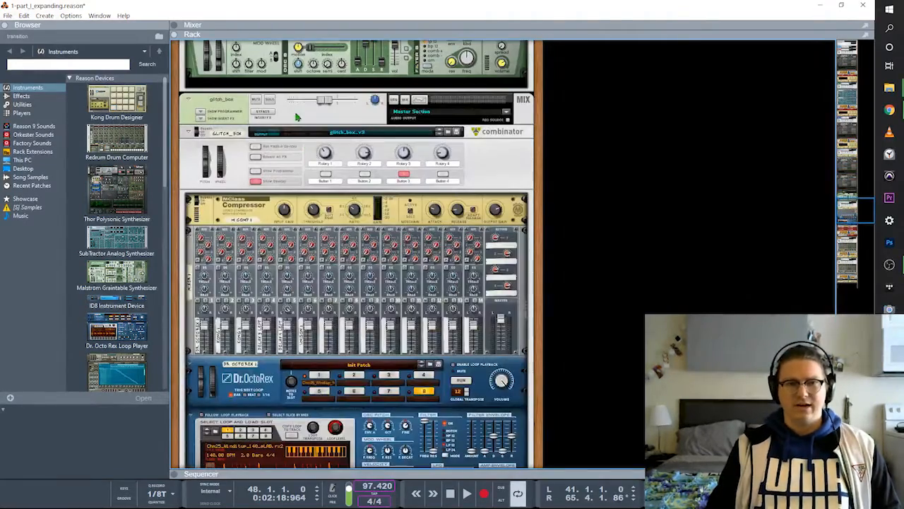
click(269, 99)
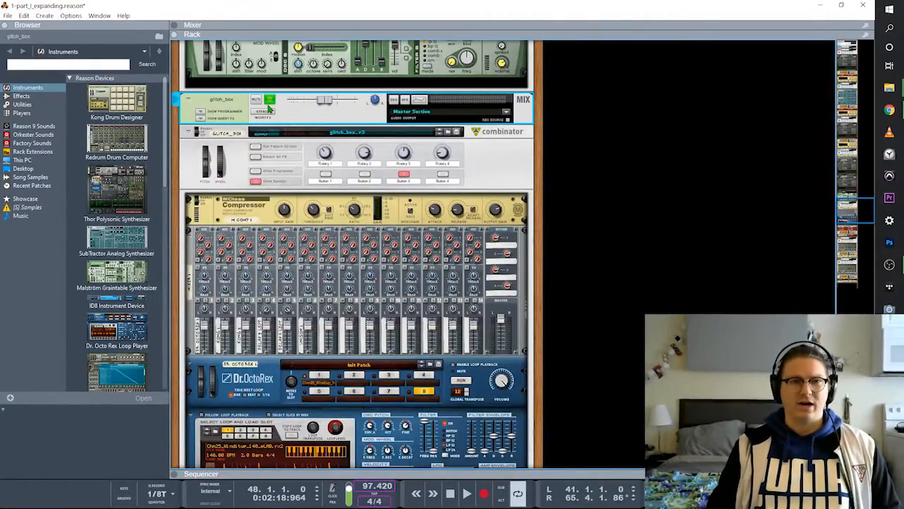
Play the soloed glitch_box channel, select its Combinator during playback, and stop the song
key(space)
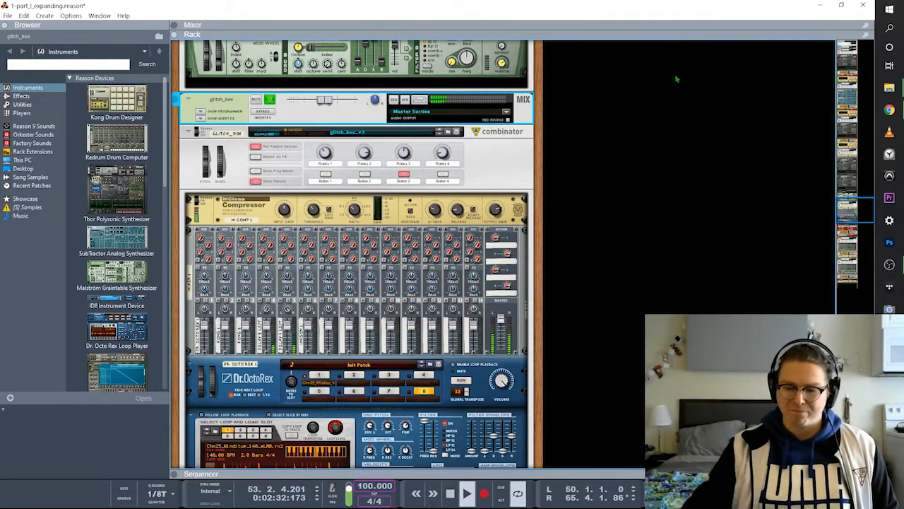
click(497, 164)
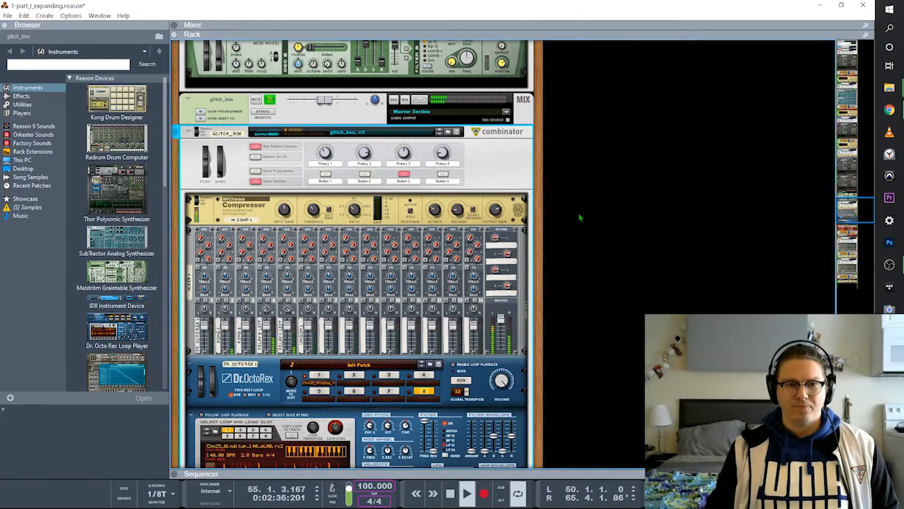
scroll(579, 216, down, 3)
key(space)
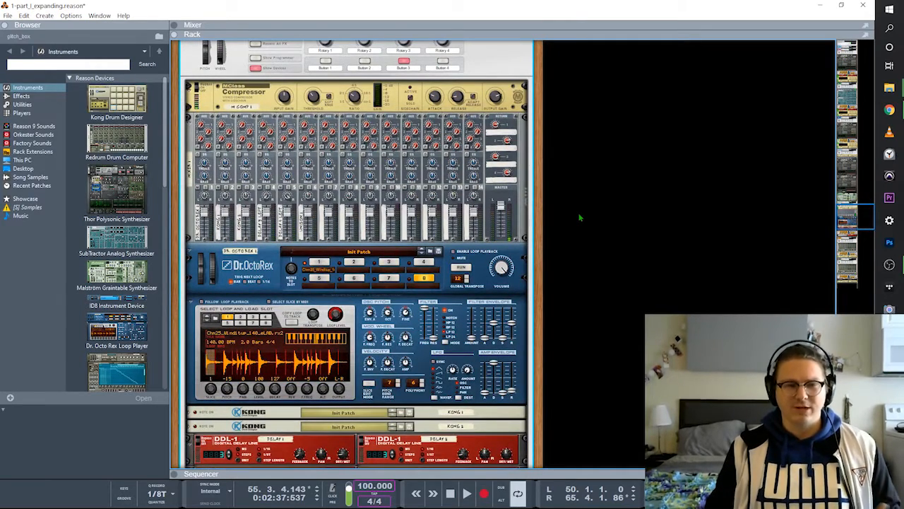
Examine the devices in the glitch_box Combinator, including Dr. OctoRex, the Kongs, the DDL-1 delays, Scream 4, the phaser and the unison
click(262, 265)
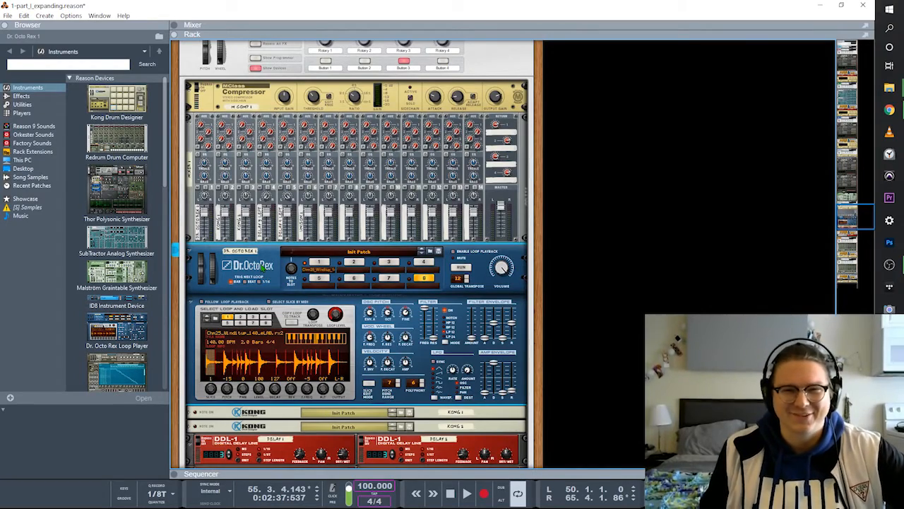
scroll(262, 266, down, 5)
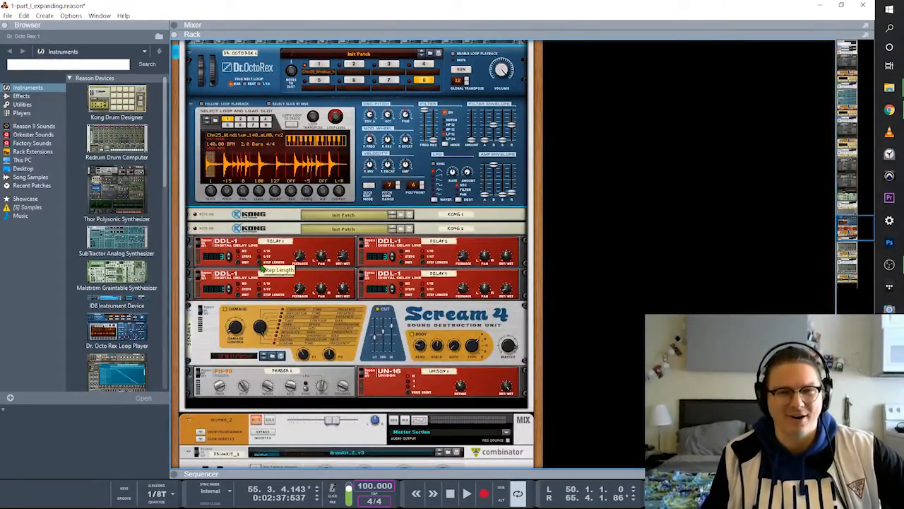
scroll(262, 267, up, 2)
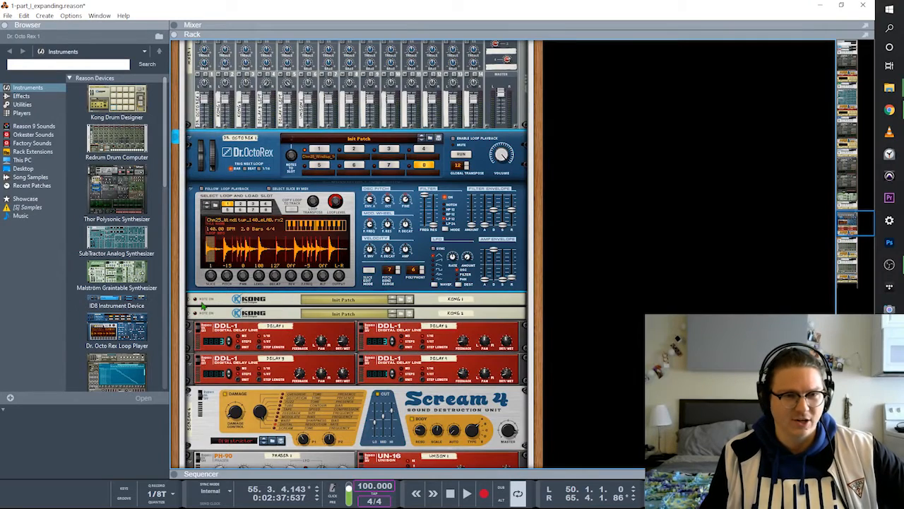
click(189, 300)
click(189, 188)
scroll(277, 219, up, 4)
click(279, 219)
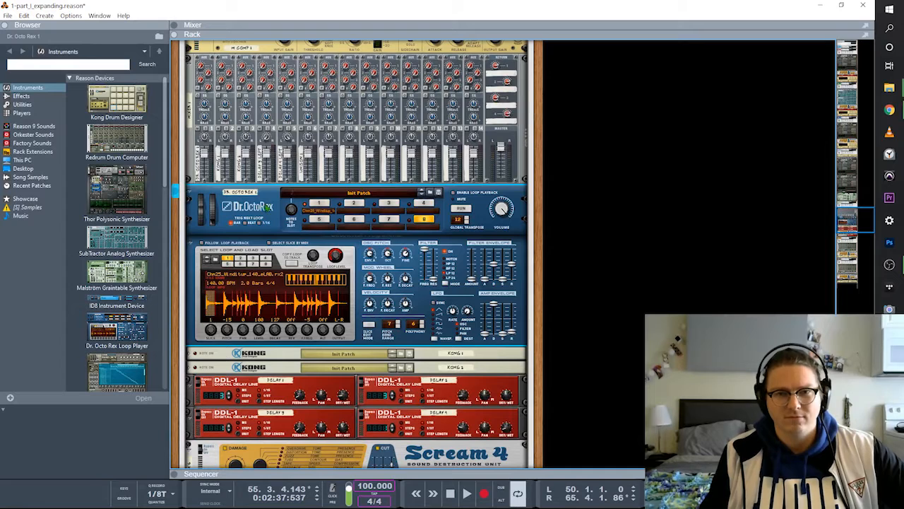
scroll(335, 311, up, 1)
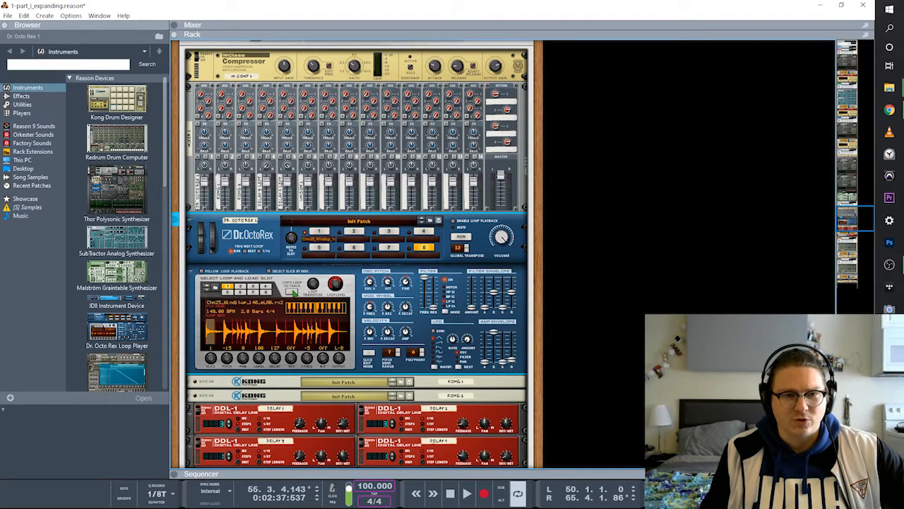
Open the glitch_box clip in the sequencer's note editor to show its rising note patterns
click(295, 296)
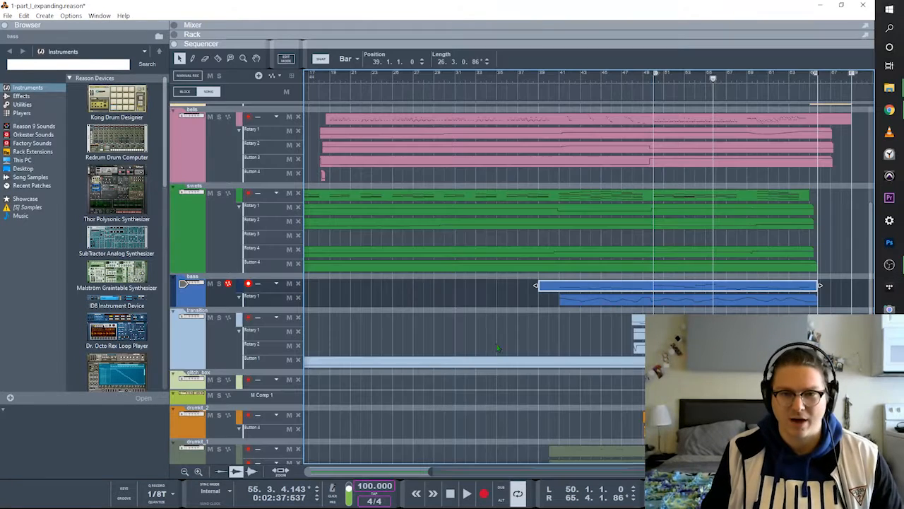
double_click(696, 380)
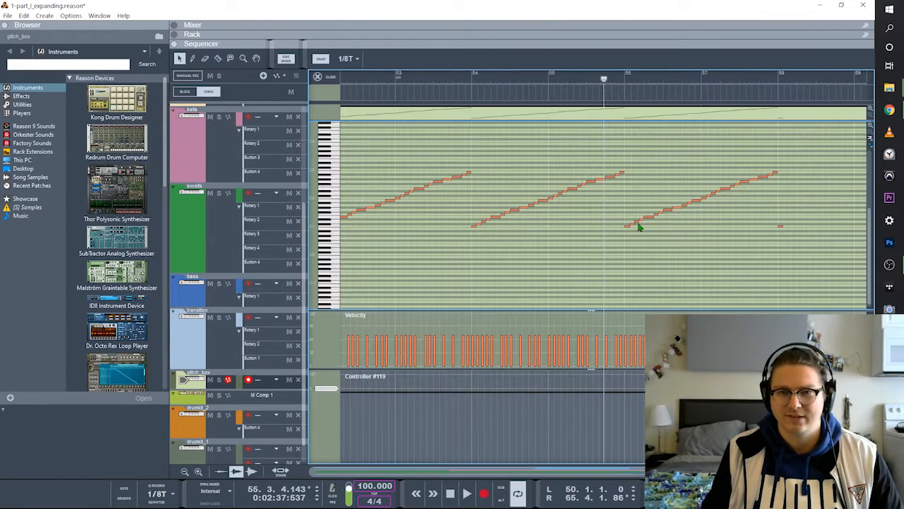
drag(492, 247, 612, 142)
click(617, 273)
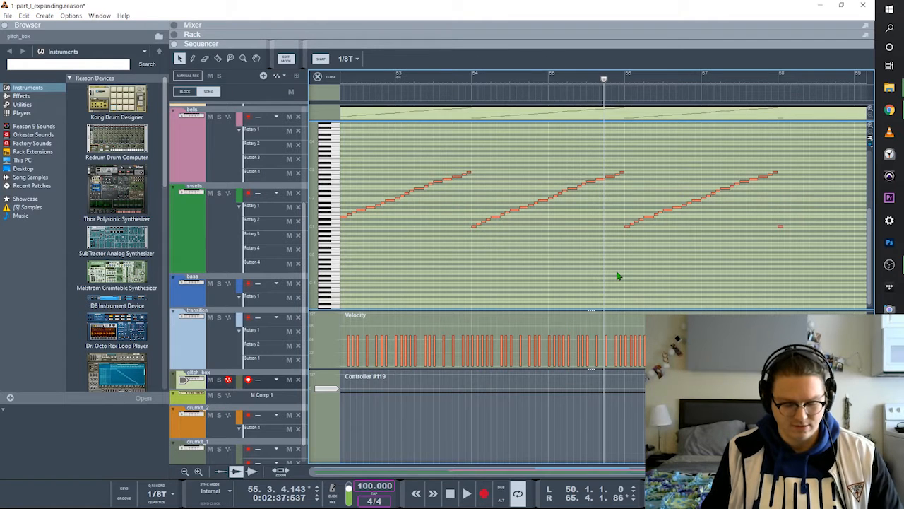
Return to the rack, briefly play the glitch_box Dr. OctoRex loop, and stop the song
key(F6)
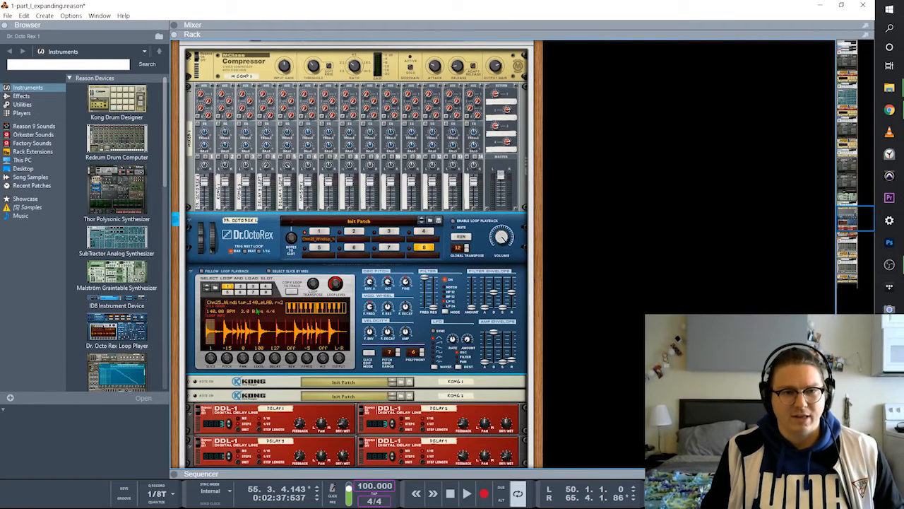
key(space)
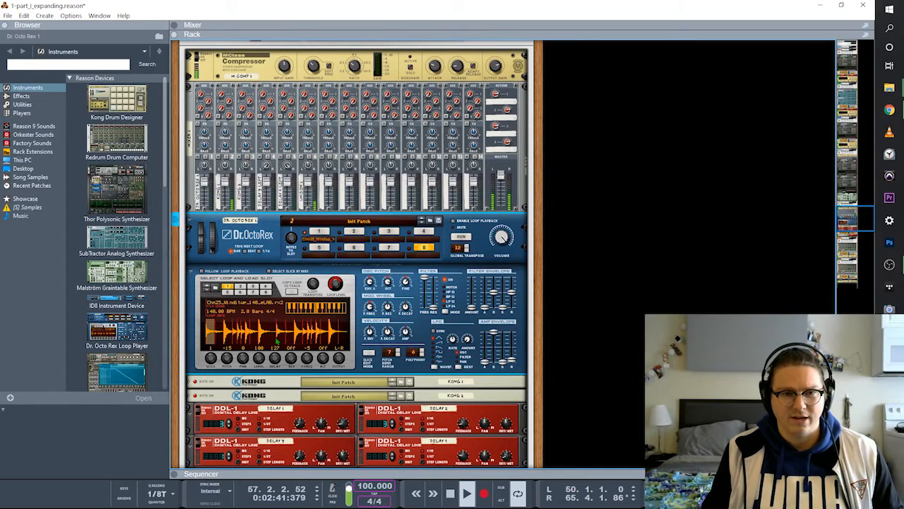
key(space)
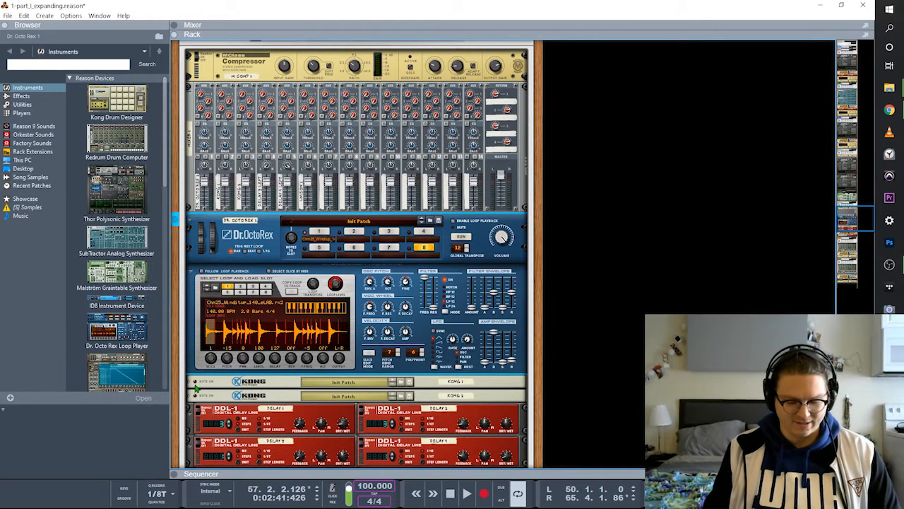
Show the glitch_box notes in the sequencer again and return to the Dr. OctoRex in the rack
key(F7)
key(F7)
key(F7)
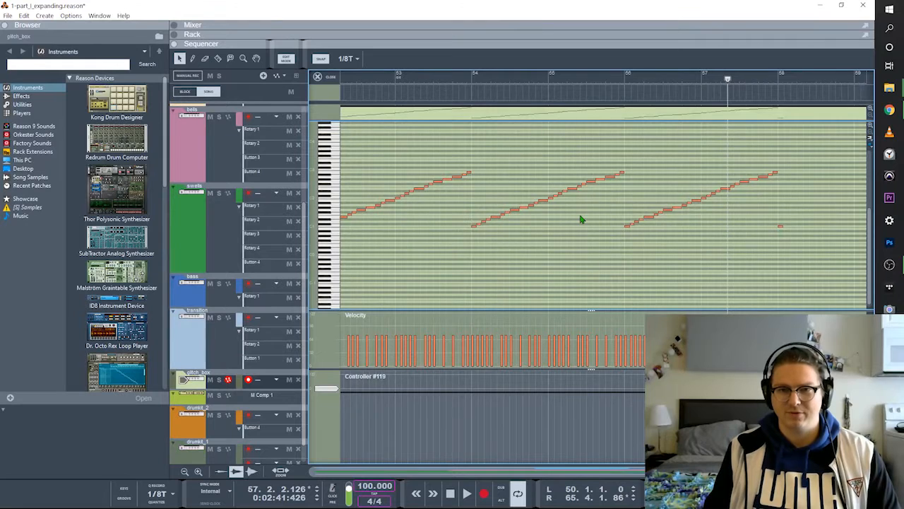
key(F6)
click(239, 391)
click(272, 243)
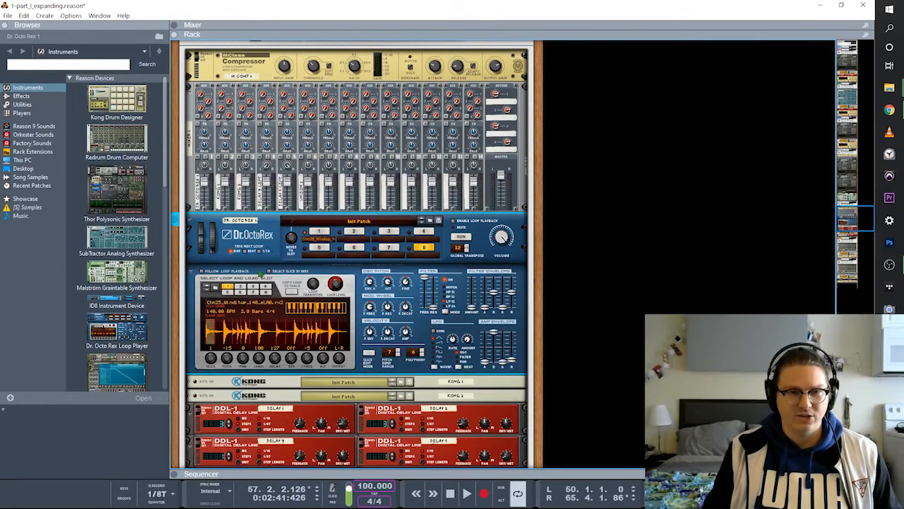
Enable Dr. OctoRex's Slice Edit Mode and examine each slice parameter: pitch, pan, level, decay, reverse, filter frequency, alternate and output
double_click(220, 338)
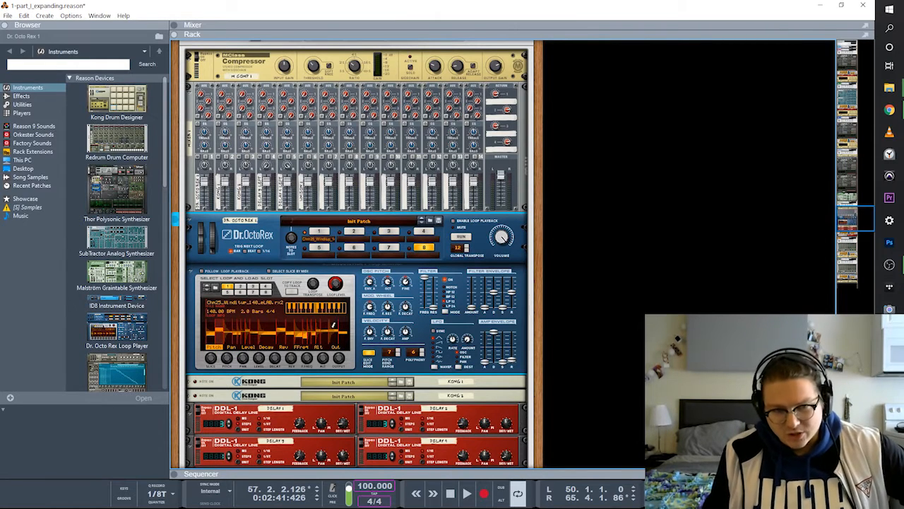
click(231, 348)
click(249, 348)
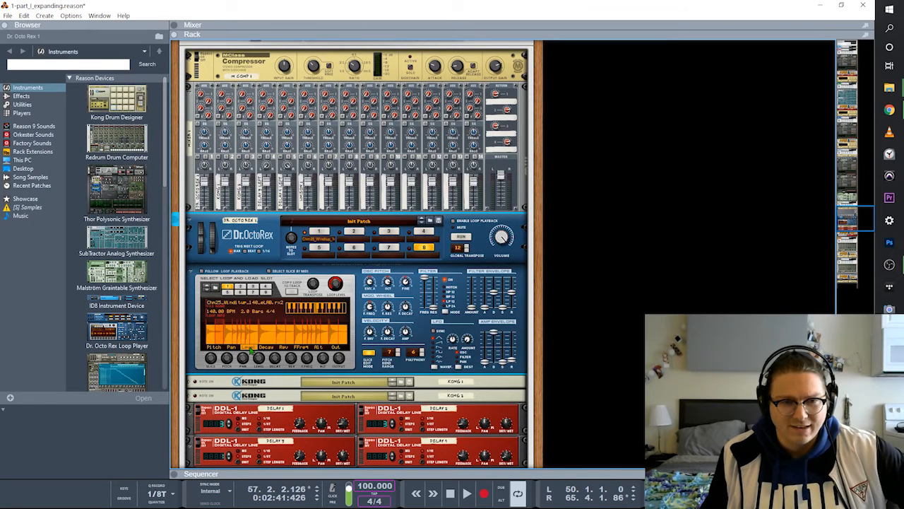
click(265, 347)
click(284, 348)
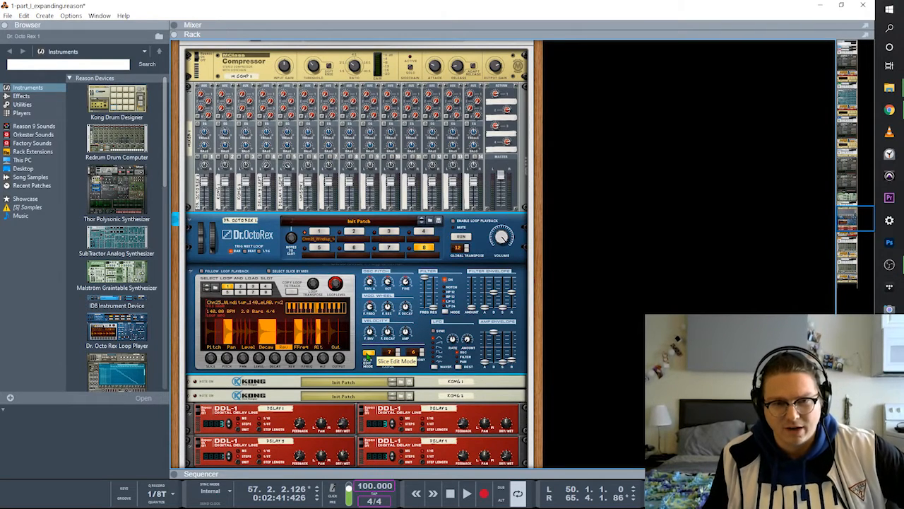
click(300, 348)
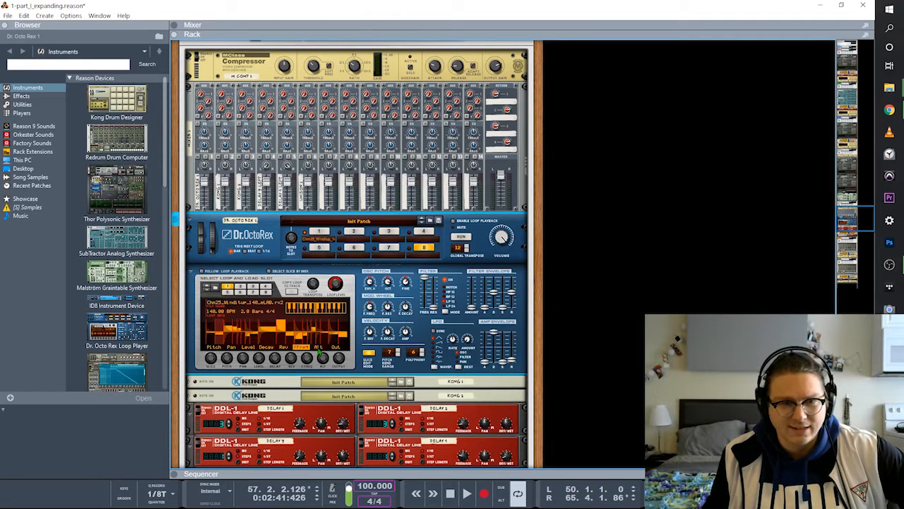
click(318, 347)
click(342, 347)
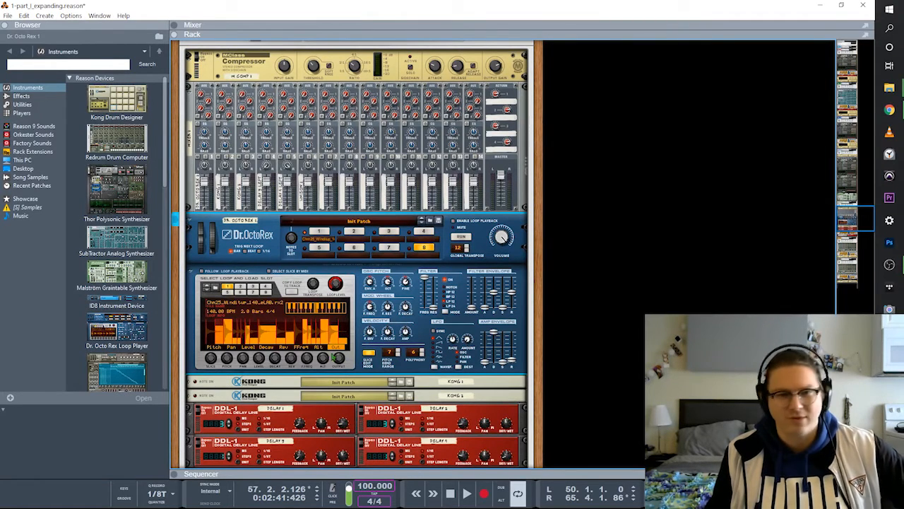
Revisit Dr. OctoRex's slice filter frequency, pitch and output values, and show its slice output cabling on the rack's rear
click(320, 348)
click(302, 347)
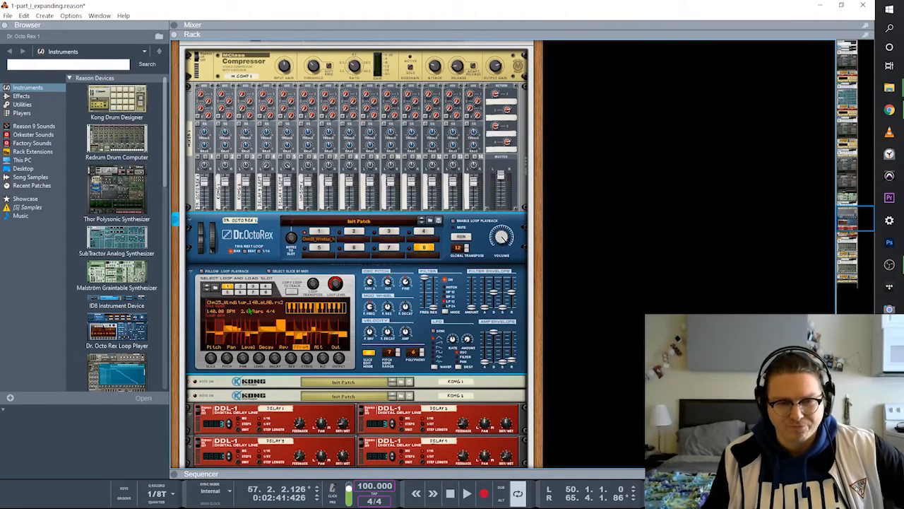
click(216, 348)
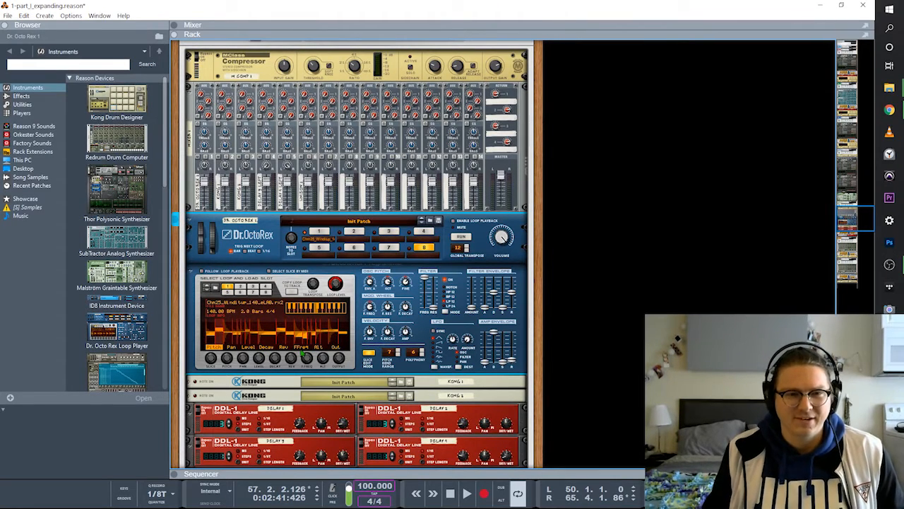
click(301, 348)
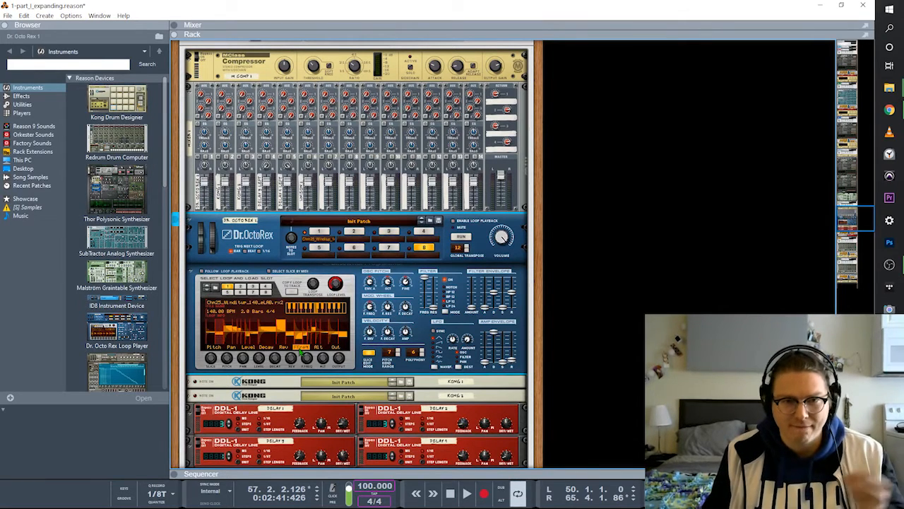
click(344, 350)
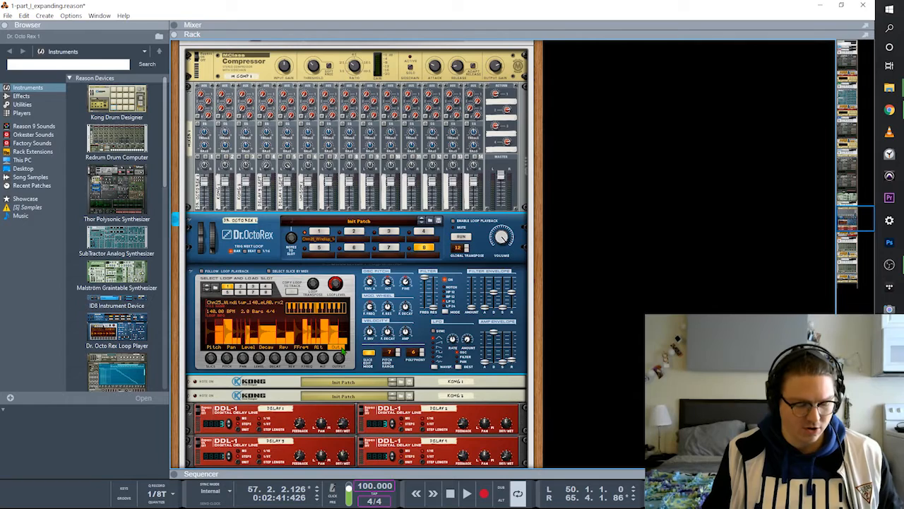
key(Tab)
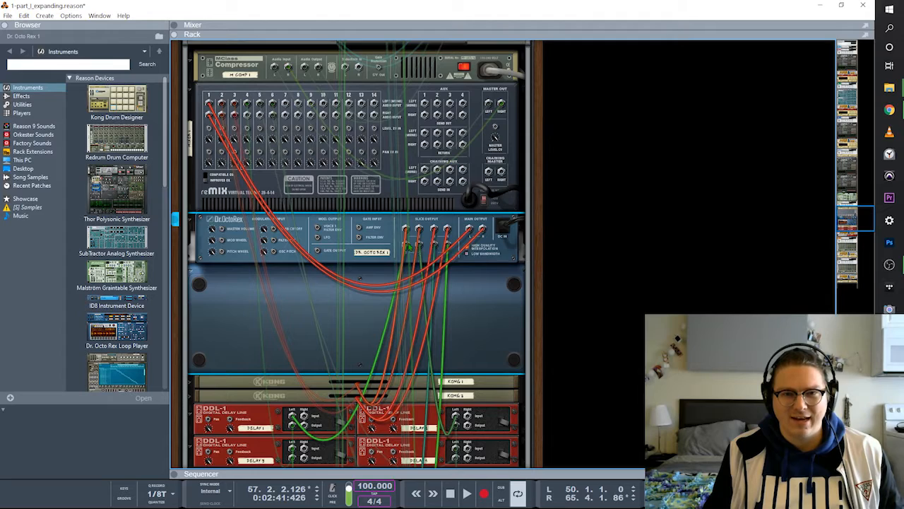
Look over the Kong, DDL-1 and Scream 4 effects beneath Dr. OctoRex and revisit its slice output values
scroll(379, 286, down, 3)
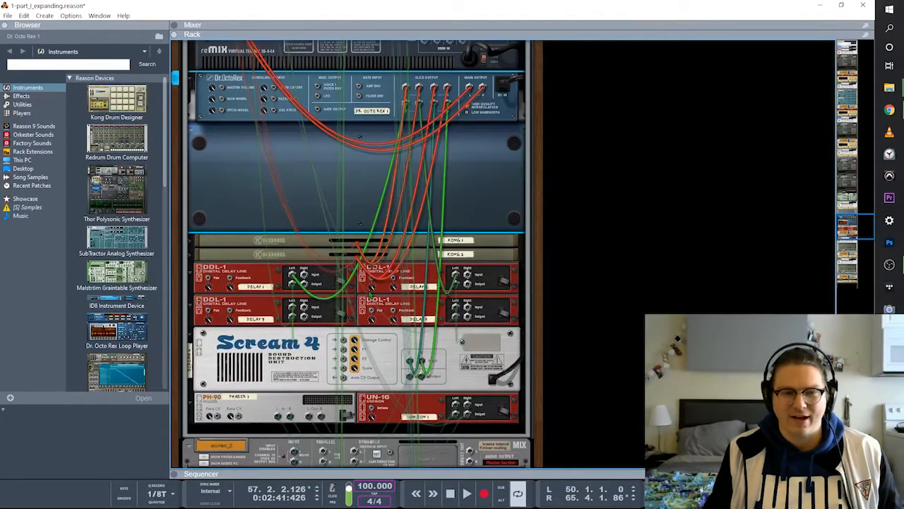
key(Tab)
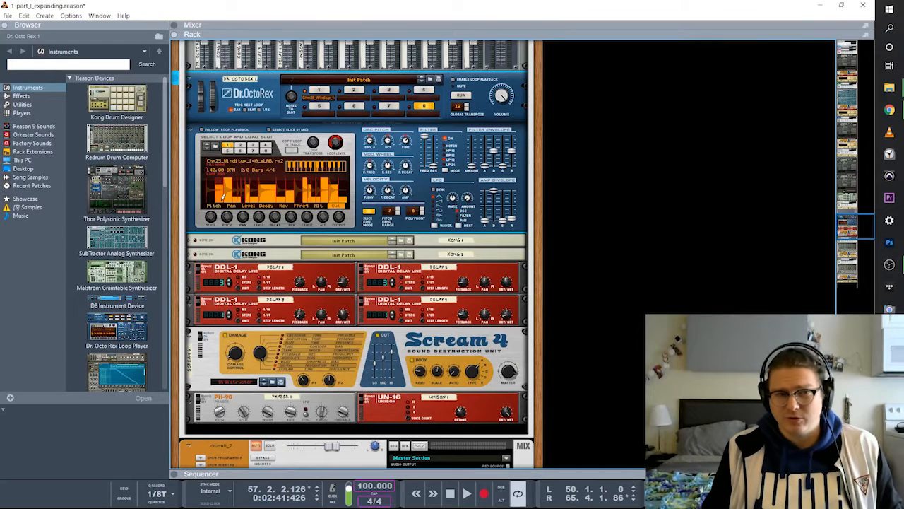
scroll(224, 209, up, 2)
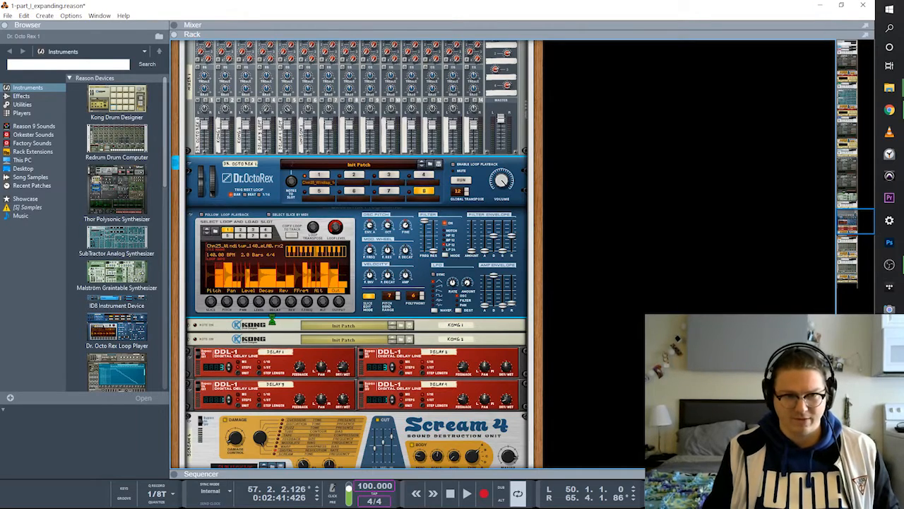
scroll(274, 321, up, 5)
scroll(275, 325, down, 3)
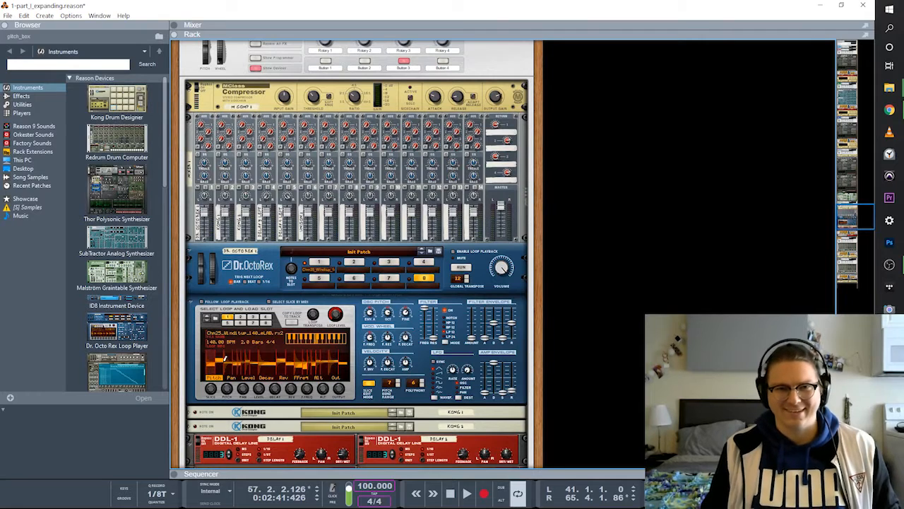
click(252, 266)
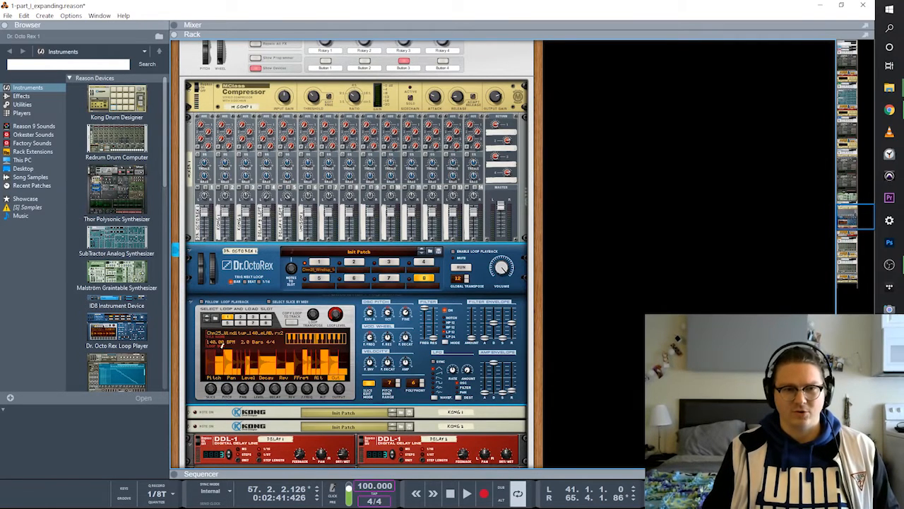
scroll(350, 300, down, 3)
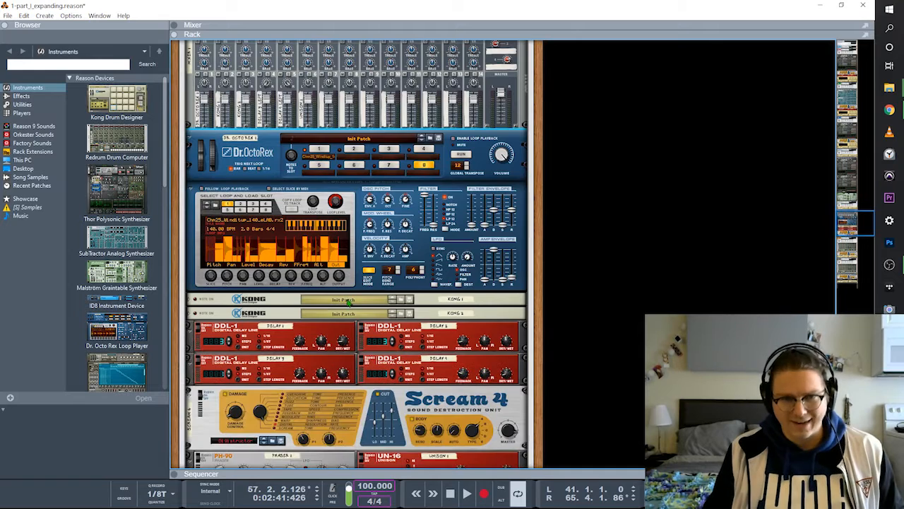
click(224, 253)
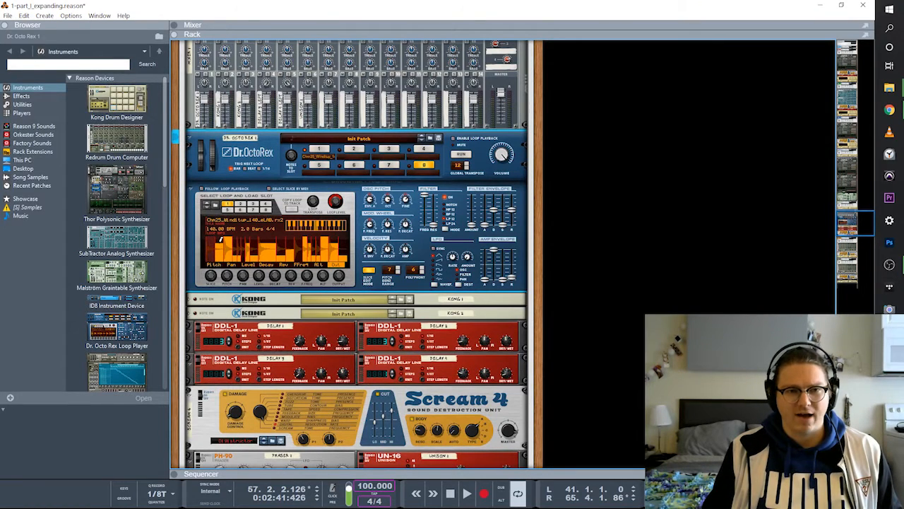
Trace the Dr. OctoRex slice output cables on the rack's rear to the Delay 1 and Delay 2 units
key(Tab)
drag(293, 338, 407, 167)
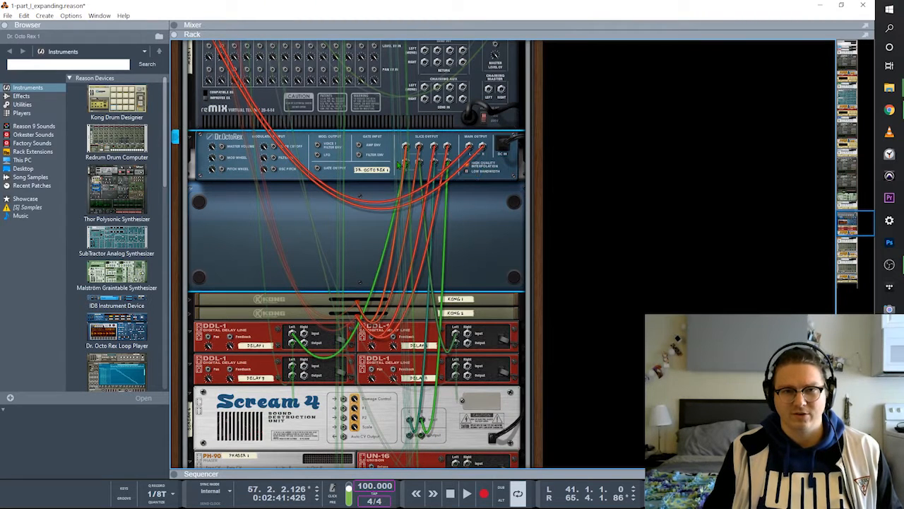
click(271, 334)
click(414, 337)
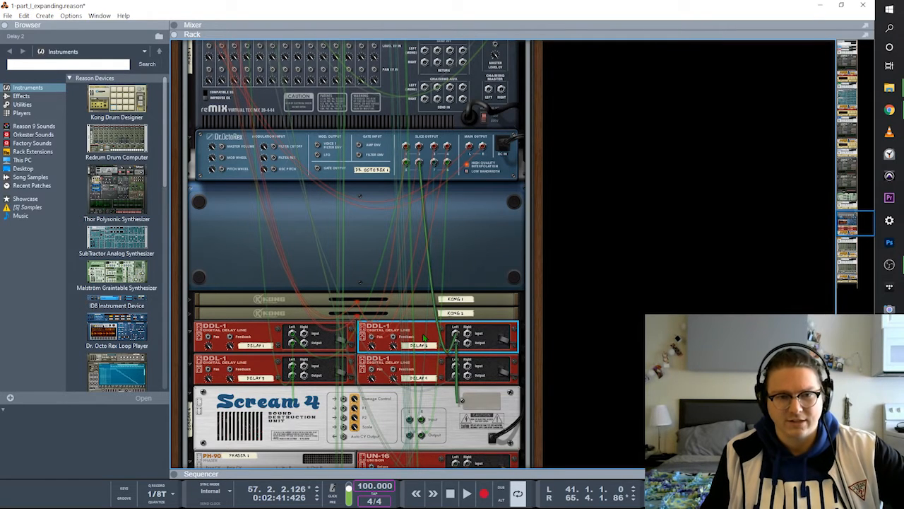
click(259, 336)
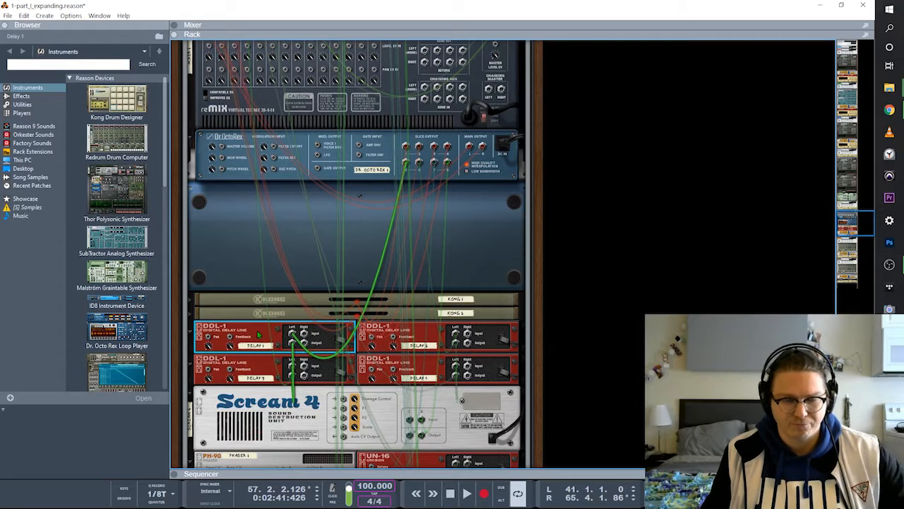
Expand Kong 1 and examine its rear audio input cabling and its Tape Echo master effect
click(282, 301)
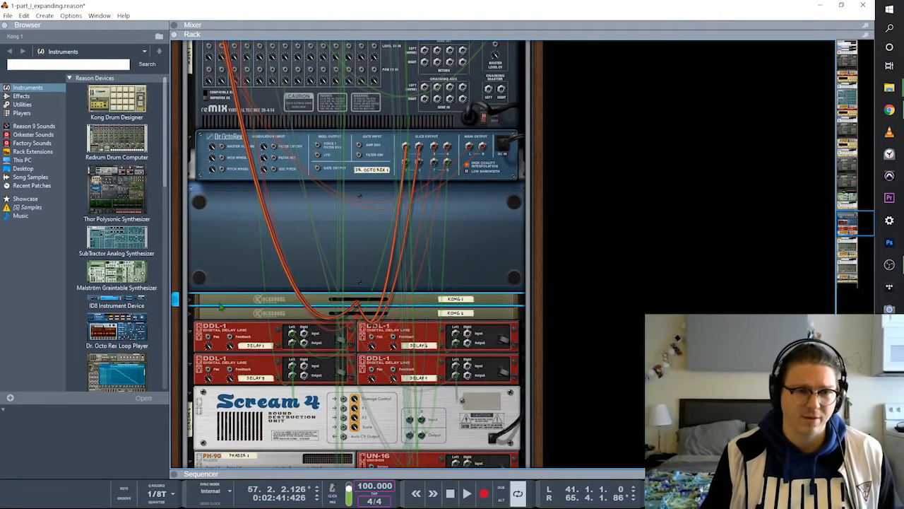
click(193, 302)
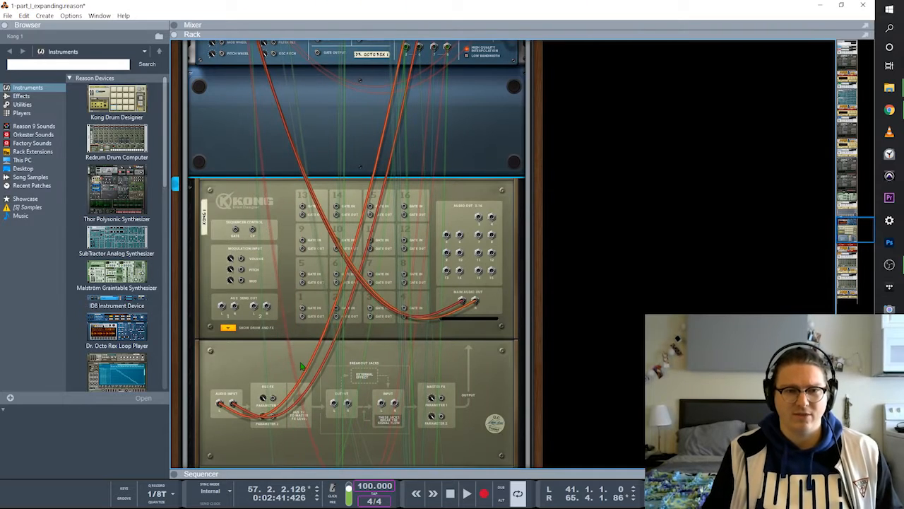
key(Tab)
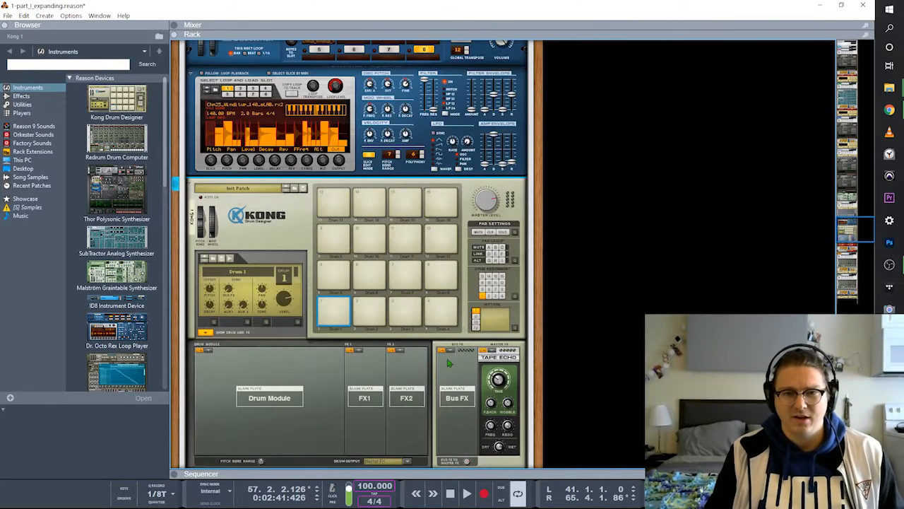
scroll(517, 303, down, 3)
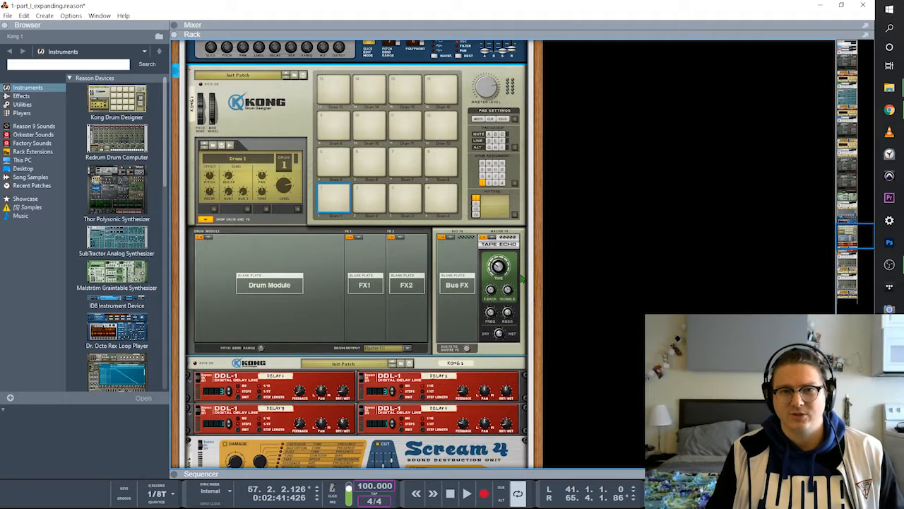
scroll(358, 301, up, 2)
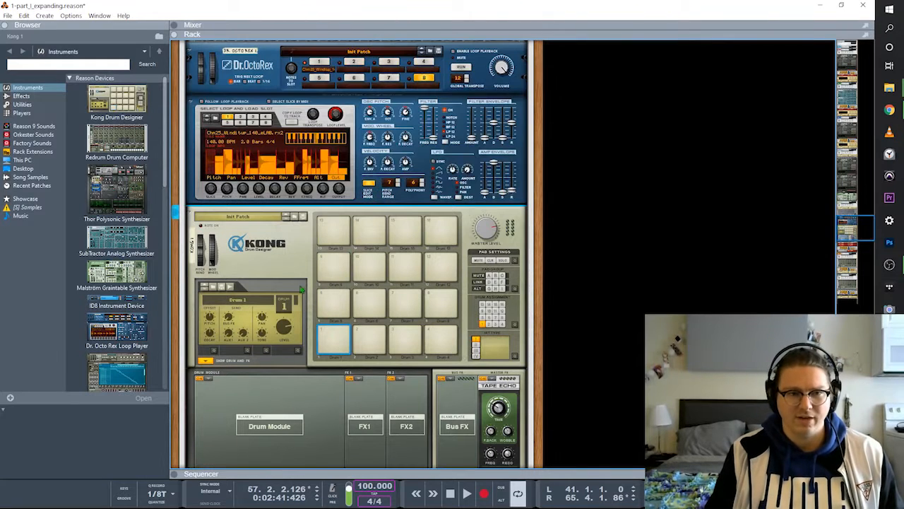
Collapse Kong 1, expand Kong 2, and examine its rear audio input cabling and Ring Modulator master effect
click(191, 214)
click(236, 227)
click(191, 226)
key(Tab)
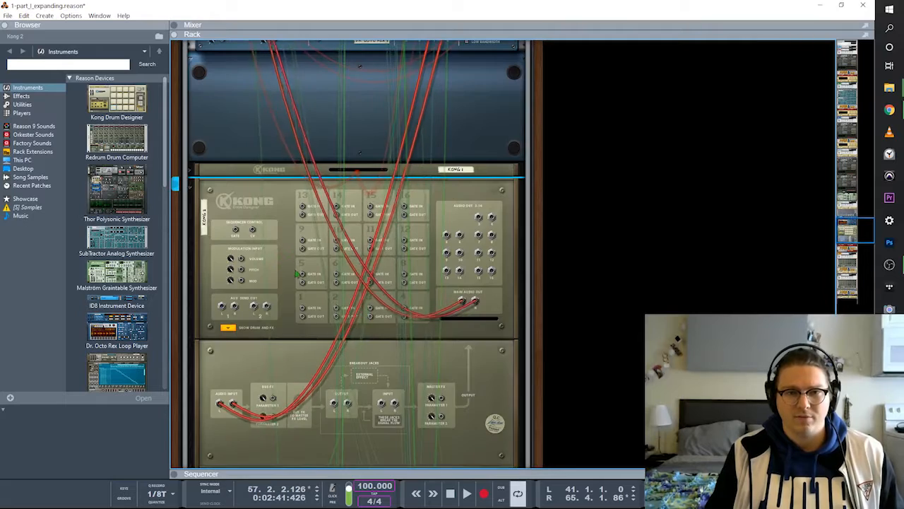
scroll(417, 204, up, 4)
scroll(416, 204, down, 4)
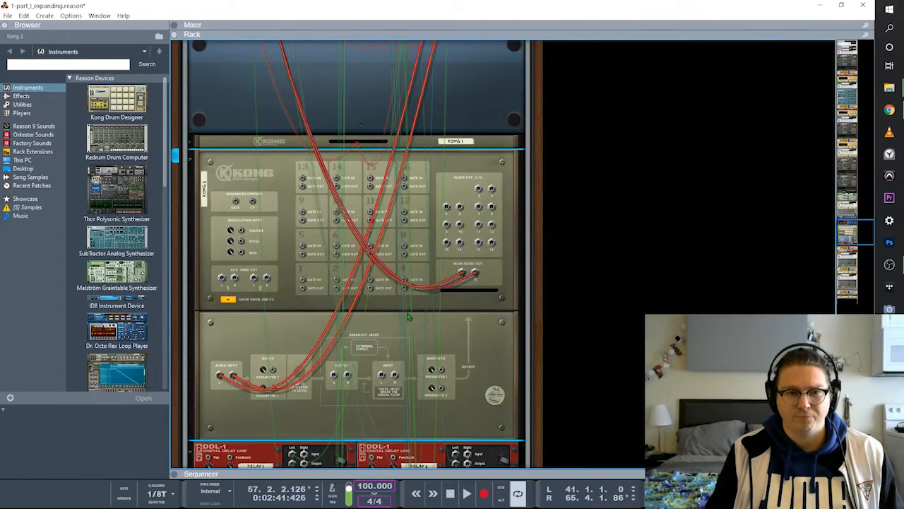
key(Tab)
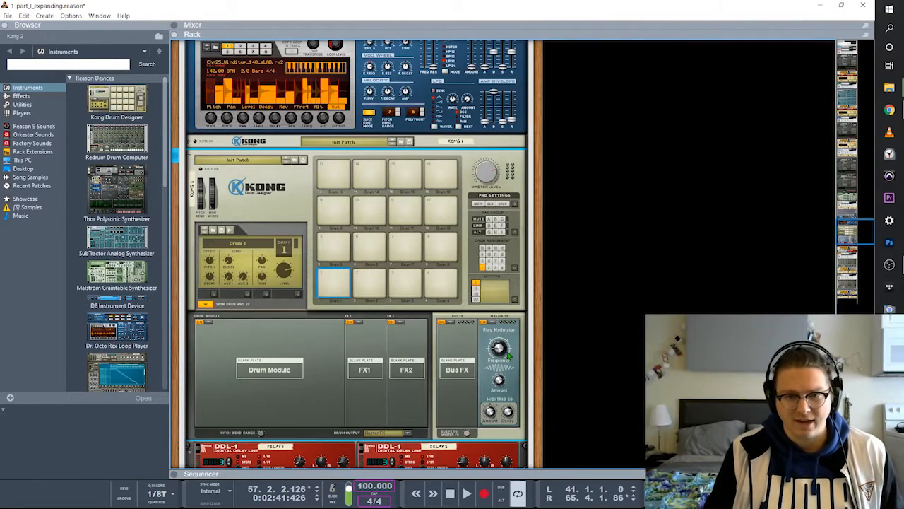
mouse_move(508, 355)
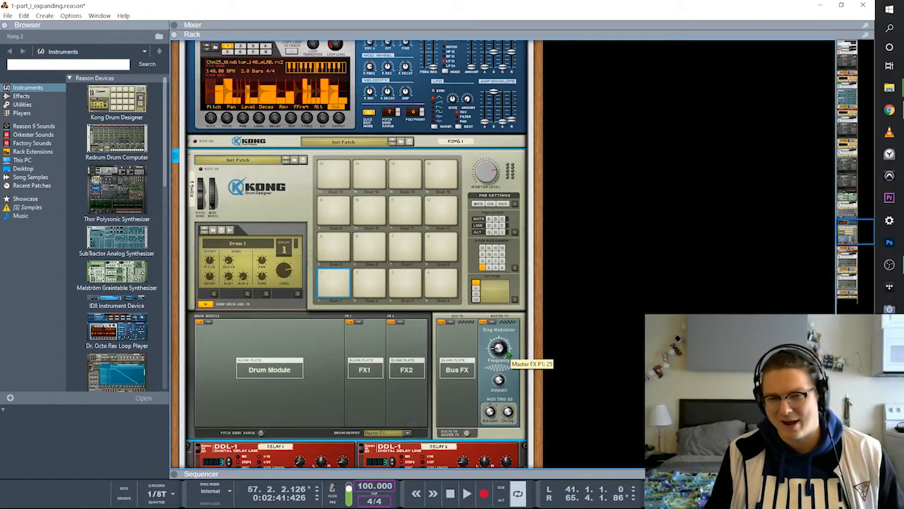
scroll(506, 347, up, 3)
scroll(297, 259, down, 3)
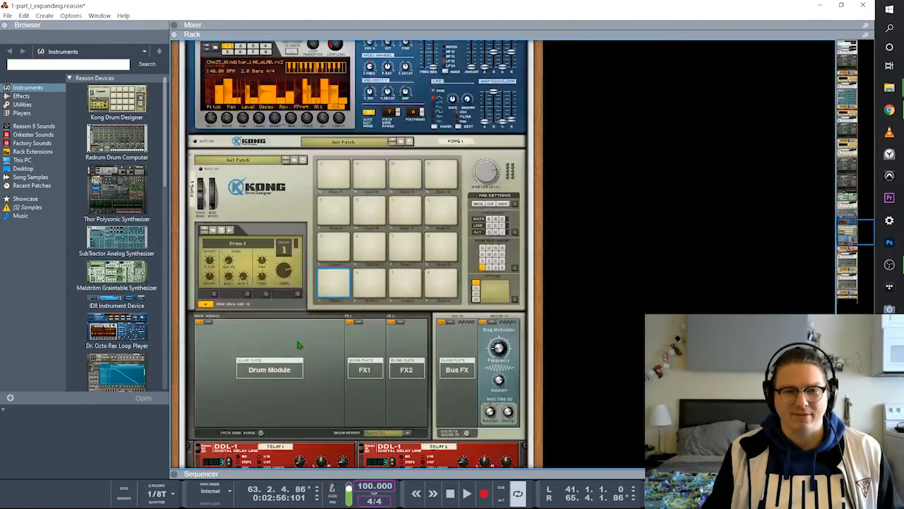
Collapse Kong 2 and trace the rear cabling between the Dr. OctoRex slice outputs and Scream 4
key(Tab)
drag(196, 161, 193, 162)
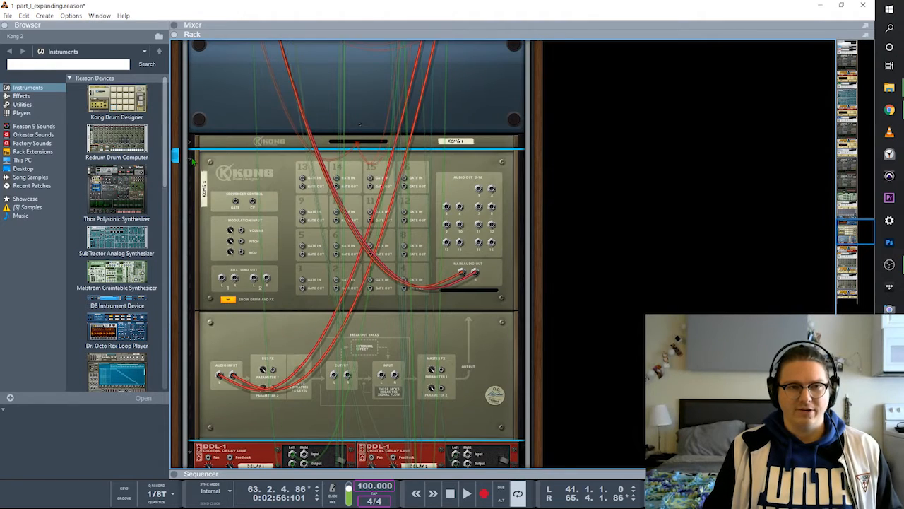
click(193, 162)
click(239, 264)
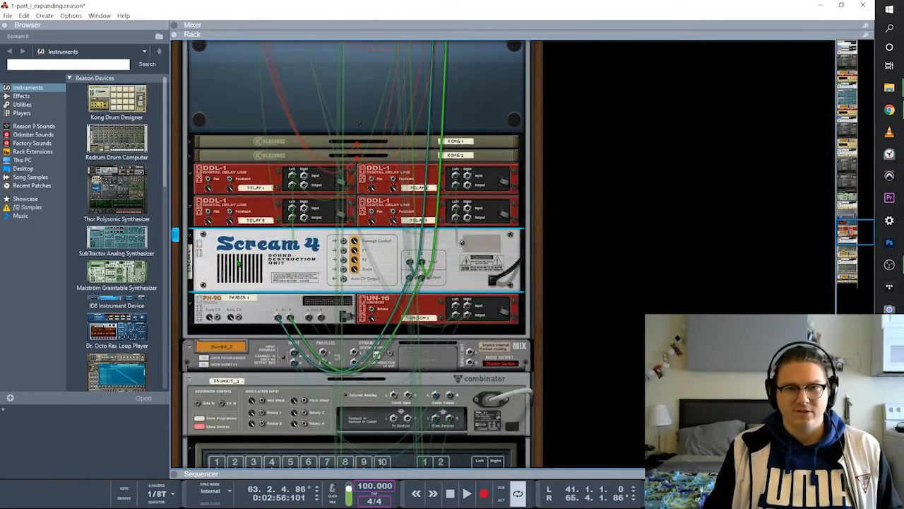
scroll(247, 267, up, 3)
click(461, 265)
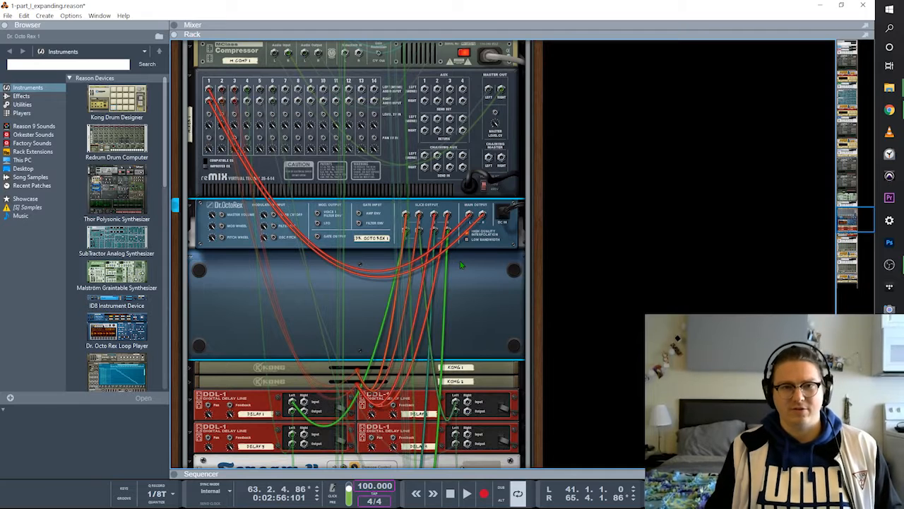
scroll(431, 328, down, 2)
click(300, 357)
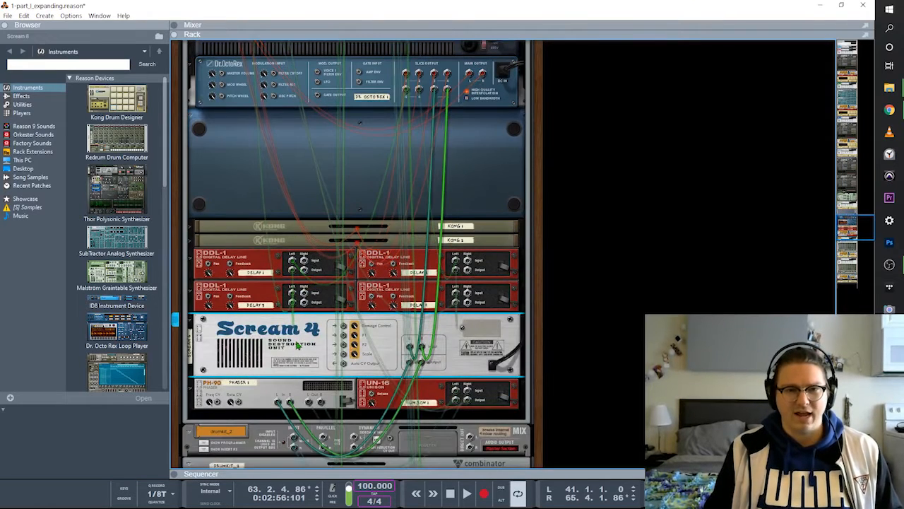
Examine the rear cabling of Phaser 1 and Unison 1, following the Unison output up to the mixer
scroll(386, 364, up, 1)
click(282, 422)
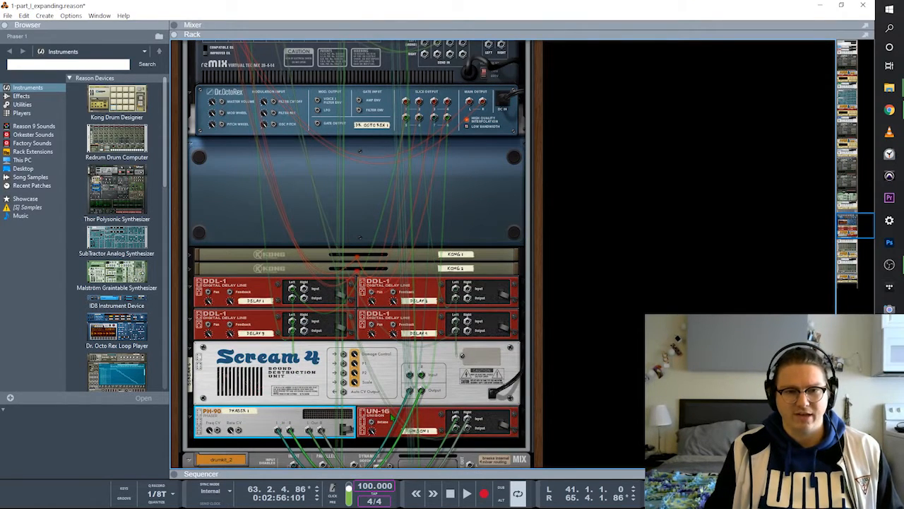
click(396, 418)
scroll(396, 417, up, 5)
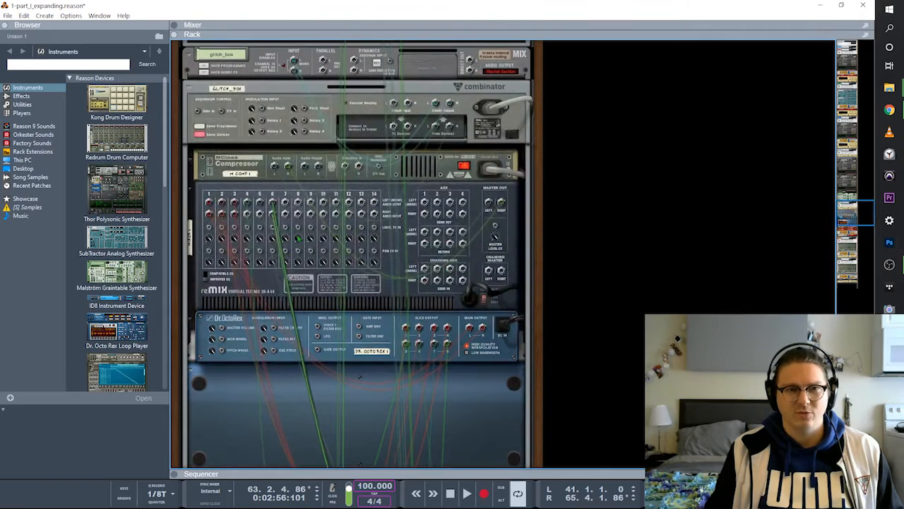
Solo the Unison channel on the front of the glitch_box mixer and play the song
key(Tab)
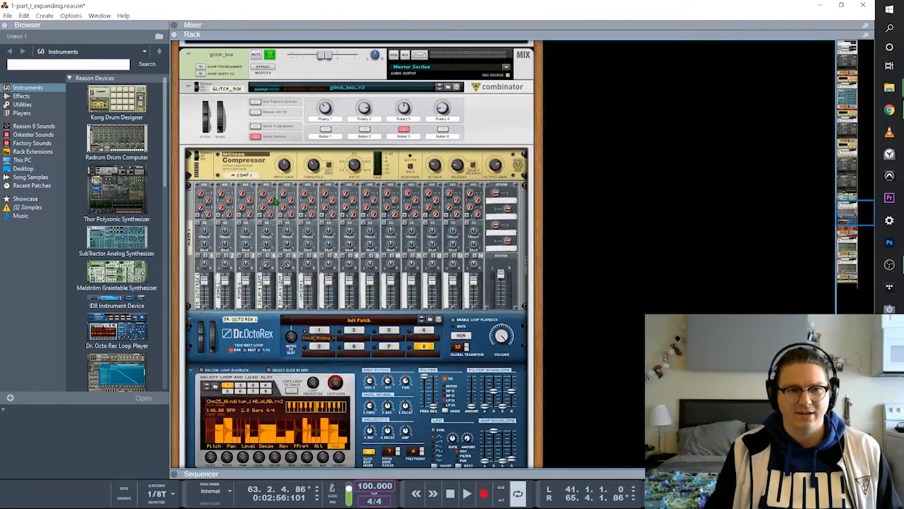
click(289, 260)
key(space)
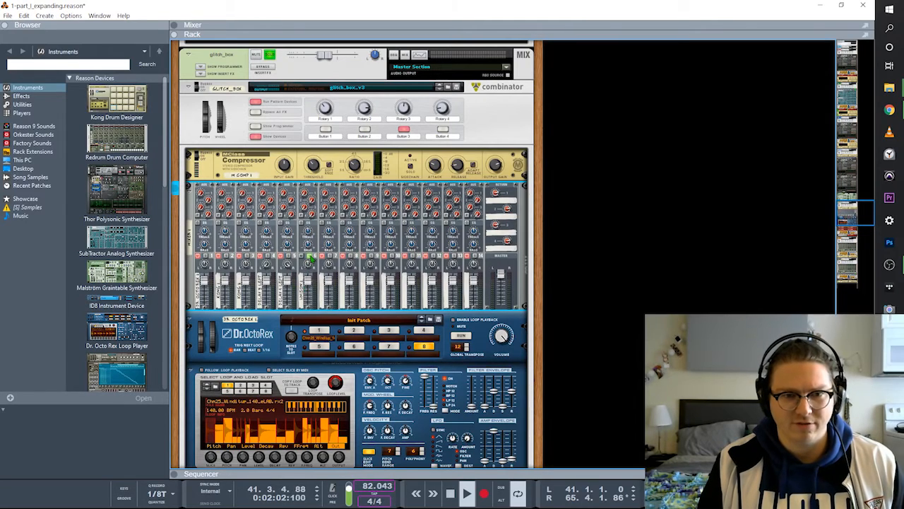
Recheck the rear cabling of the delays, Kongs, Scream 4 and Unison, and return to the glitch_box mixer's front
key(Tab)
scroll(424, 297, down, 10)
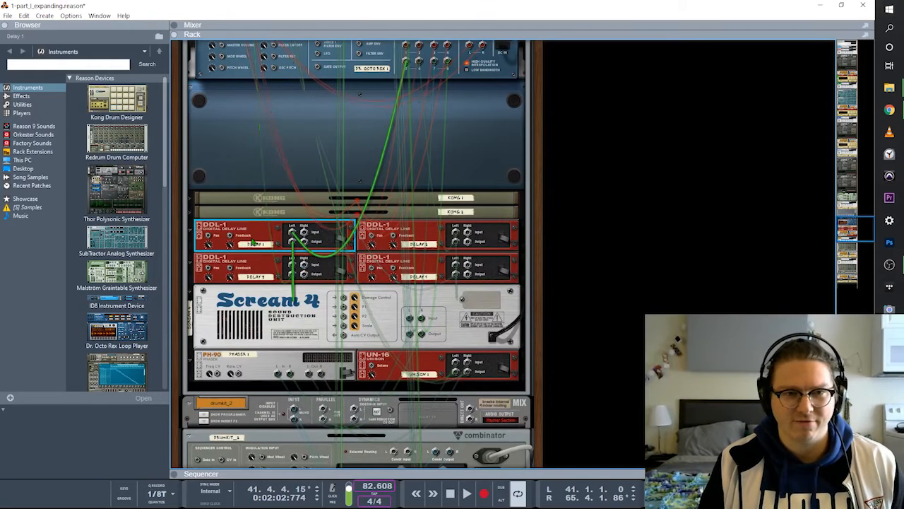
click(411, 264)
click(423, 203)
click(428, 216)
click(422, 260)
click(406, 297)
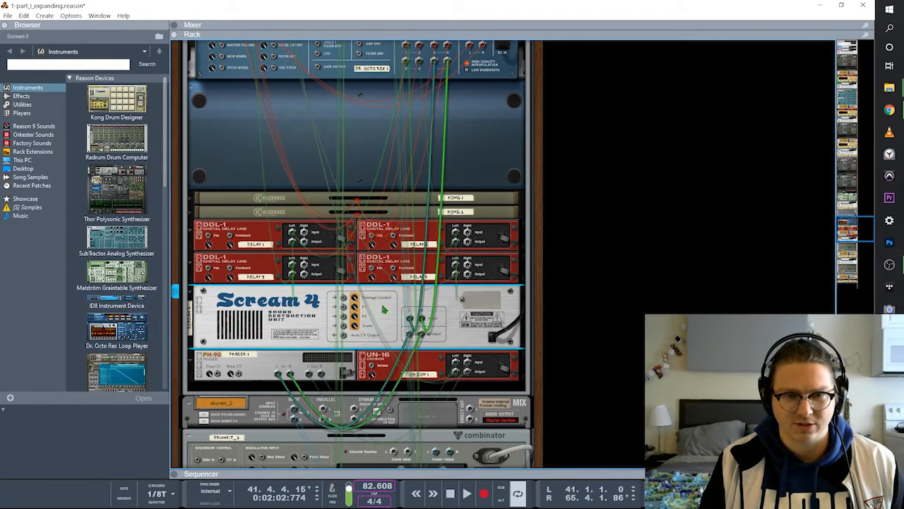
click(427, 372)
scroll(338, 348, up, 5)
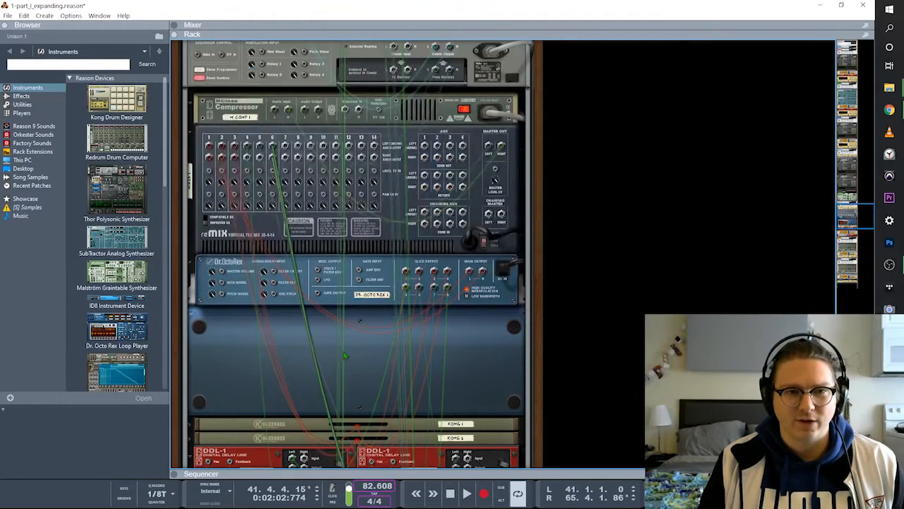
scroll(338, 348, up, 4)
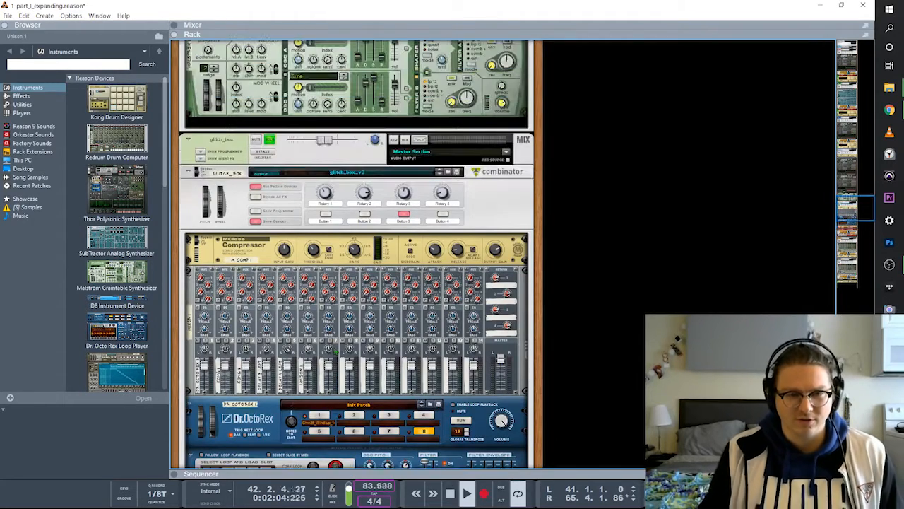
Move the loop start to bar 51 and the playhead to bar 55, and play the song while showing the rack
key(F7)
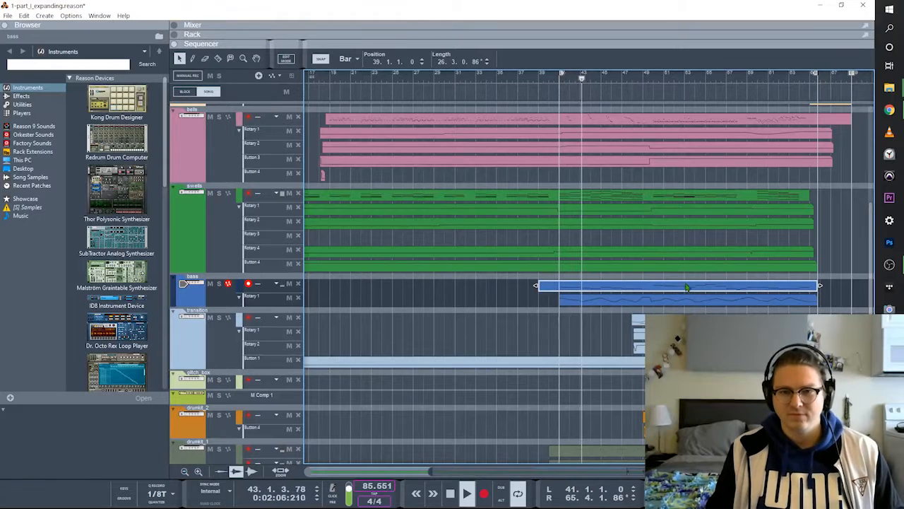
key(space)
drag(563, 74, 668, 78)
click(709, 80)
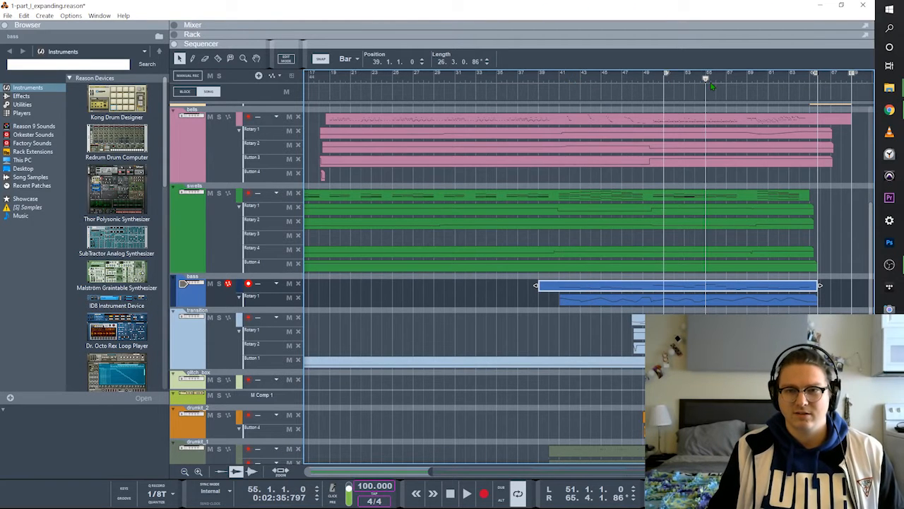
key(space)
key(F6)
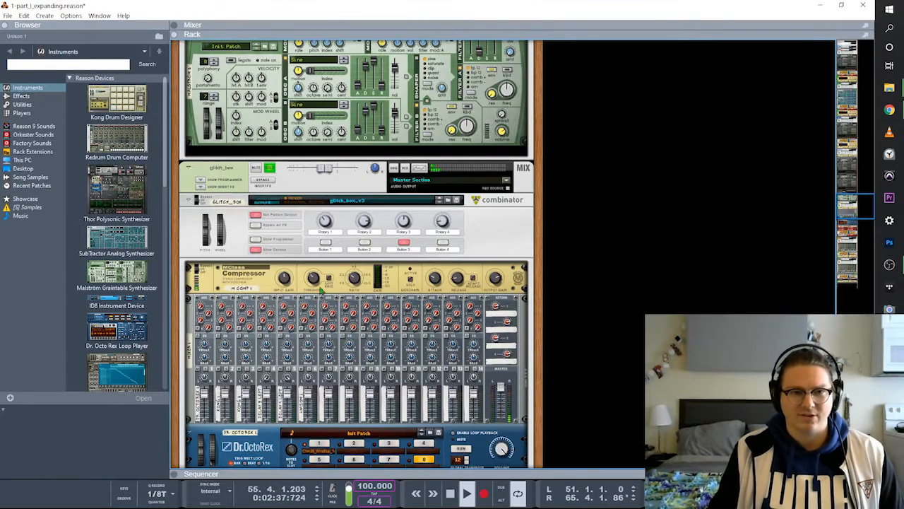
Play the song with glitch_box mixer channel 1 soloed and show the filter-frequency slice values on Dr. OctoRex
scroll(359, 254, down, 3)
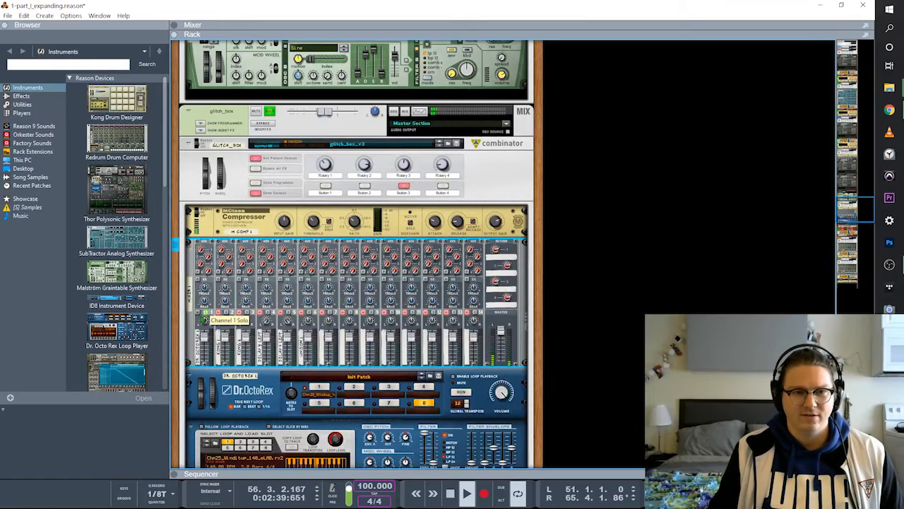
scroll(193, 321, down, 3)
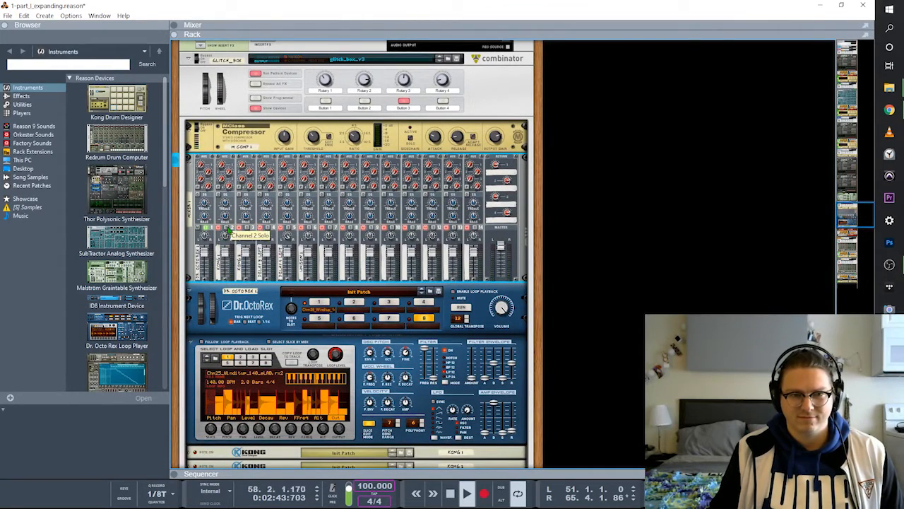
click(301, 418)
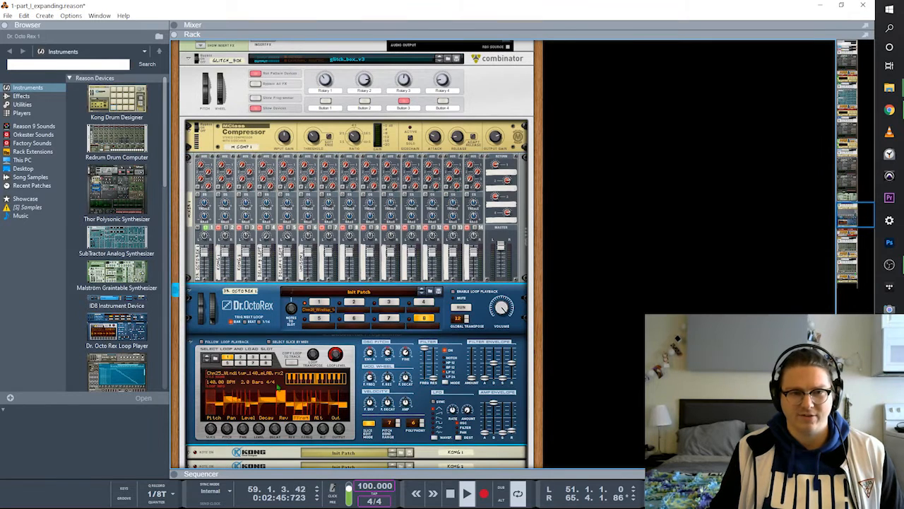
Solo glitch_box mixer channels 2, 3 and 4 in turn while the song plays
click(226, 233)
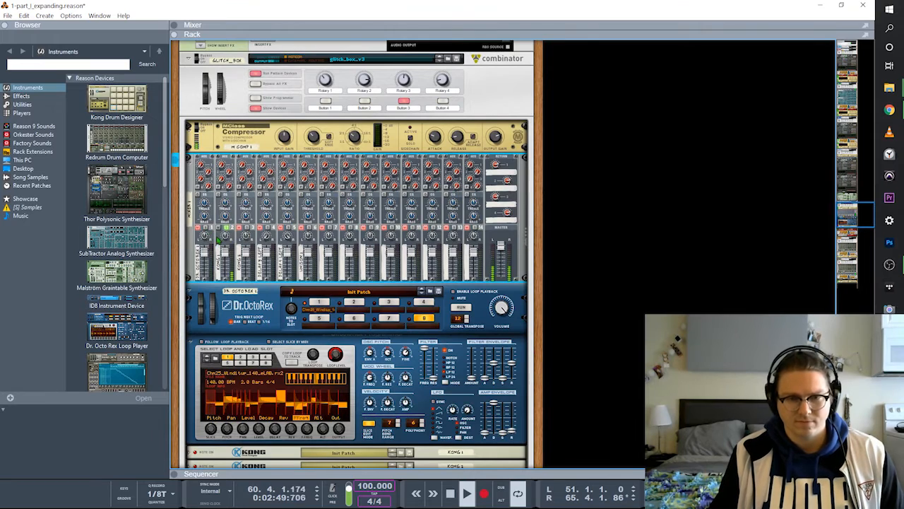
scroll(221, 264, down, 2)
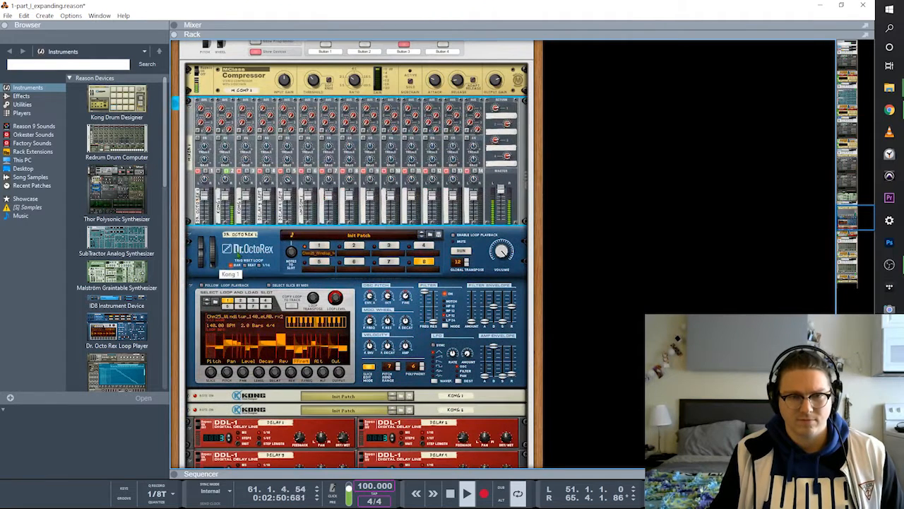
click(247, 172)
click(227, 172)
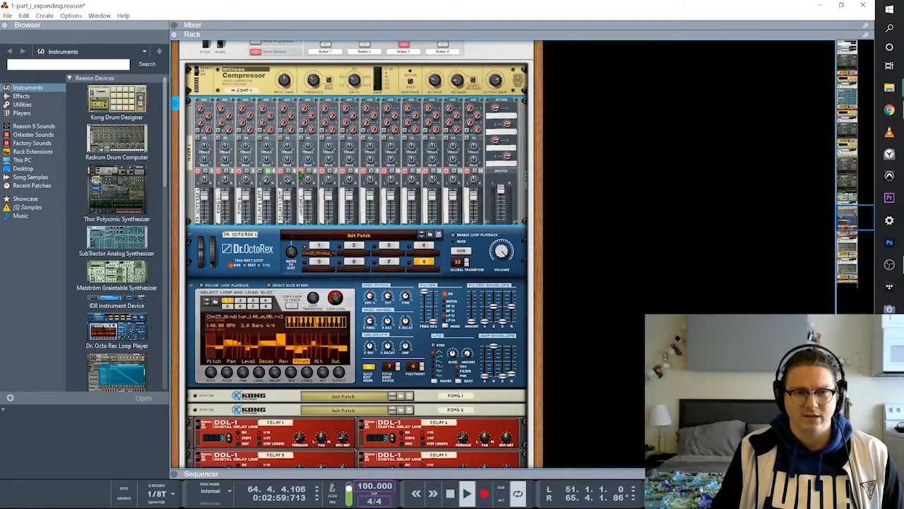
Replay the song from bar 55 with glitch_box mixer channel 6 soloed, show the effects below, and stop playback
key(F7)
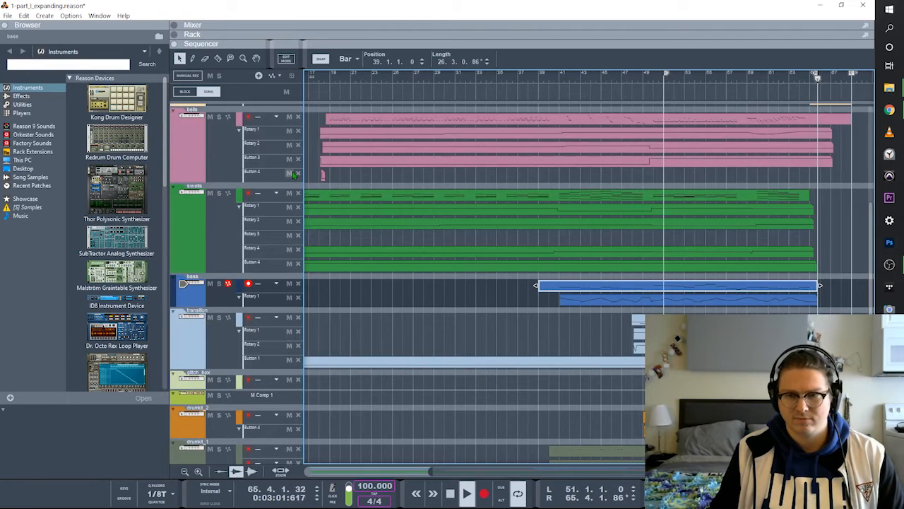
key(F6)
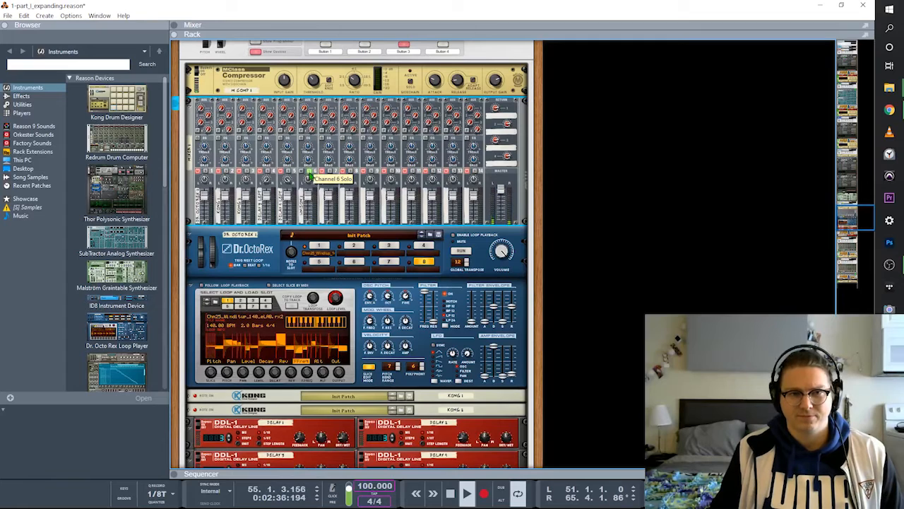
scroll(393, 283, down, 5)
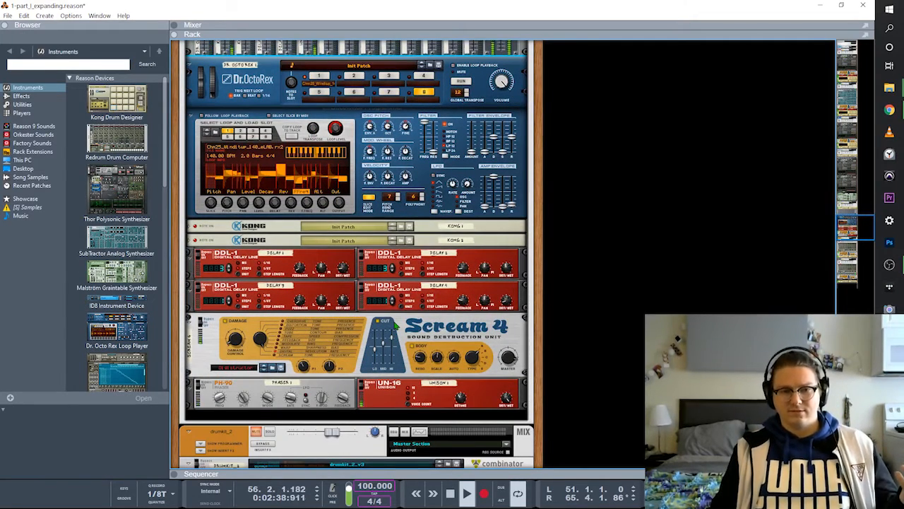
scroll(396, 325, up, 3)
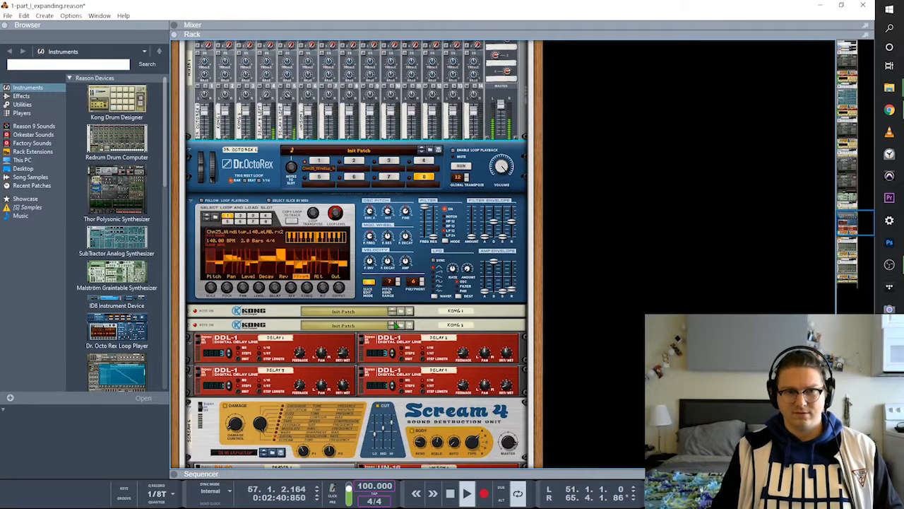
key(space)
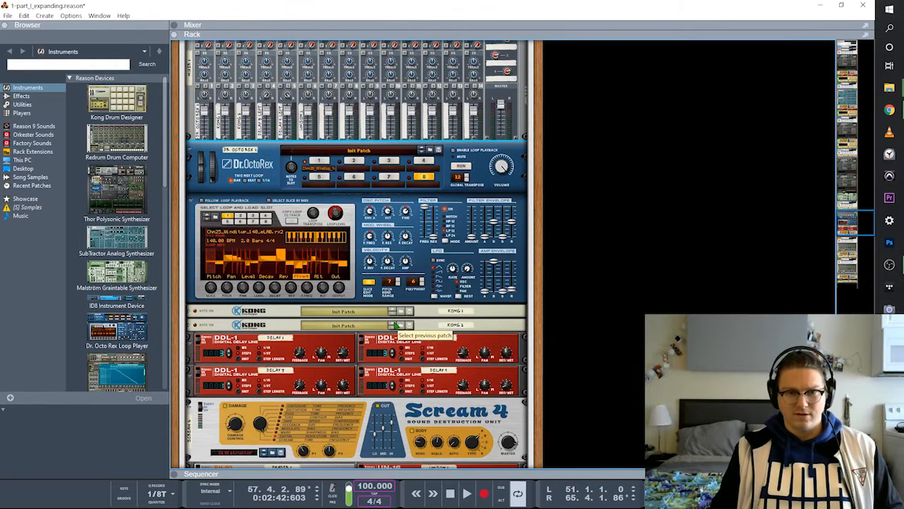
Examine the four DDL-1 delays, Scream 4, Phaser and Unison on the front of the glitch_box rack
click(400, 346)
click(329, 353)
click(329, 378)
click(388, 376)
click(400, 341)
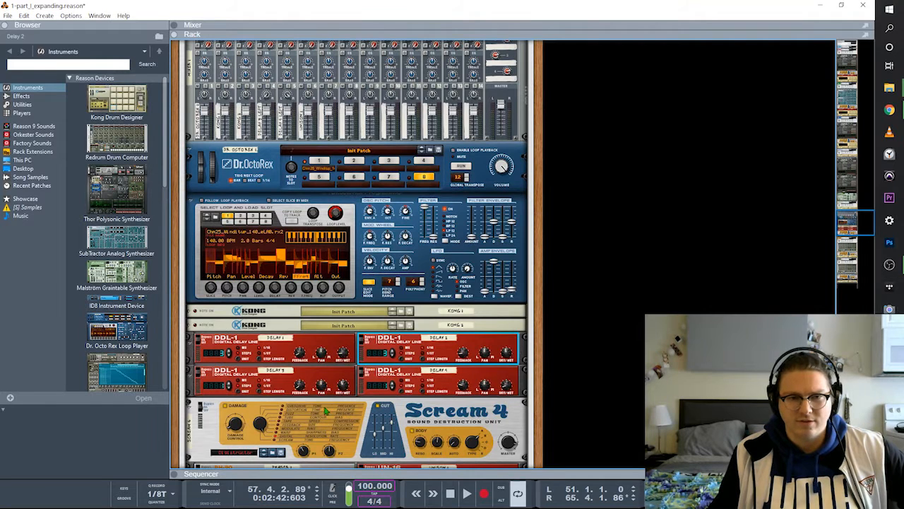
scroll(338, 413, down, 4)
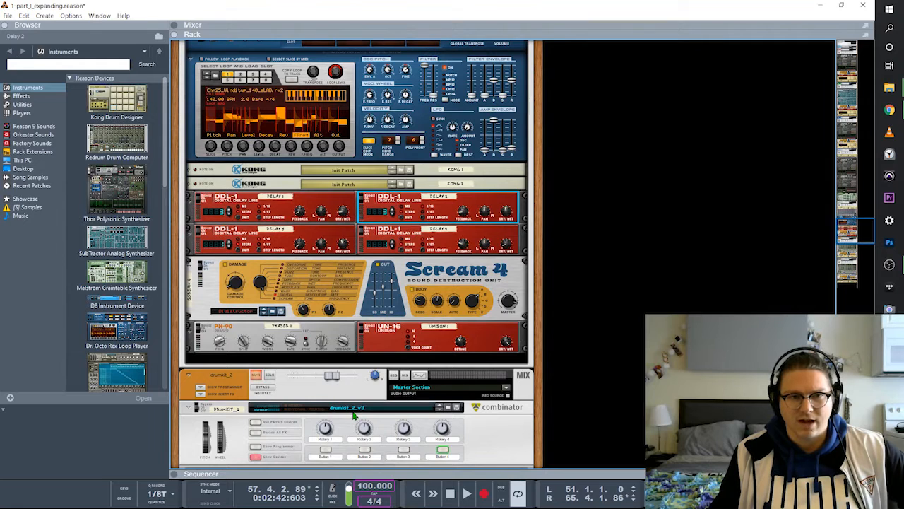
scroll(354, 417, up, 1)
scroll(353, 417, up, 2)
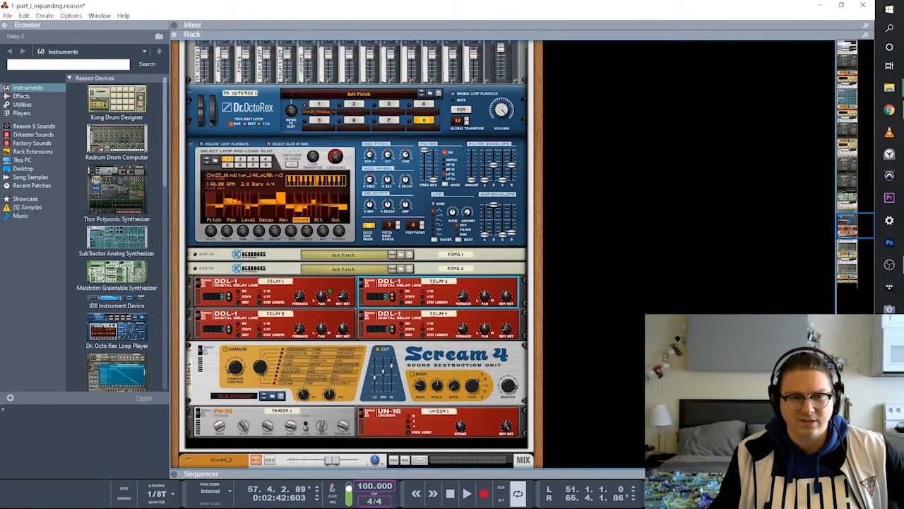
Unsolo the glitch_box channel, solo drumkit_2, and play a short passage of the song
scroll(401, 303, up, 6)
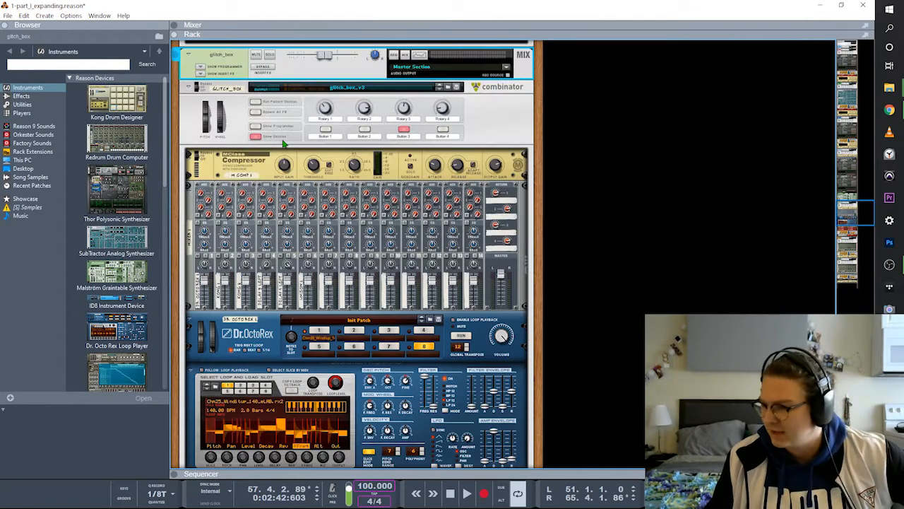
scroll(275, 184, down, 15)
click(274, 191)
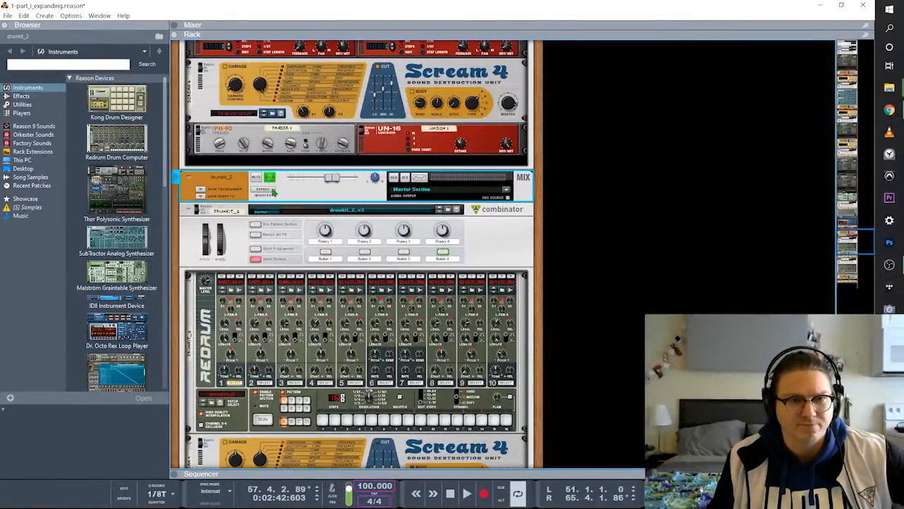
key(space)
scroll(281, 236, down, 3)
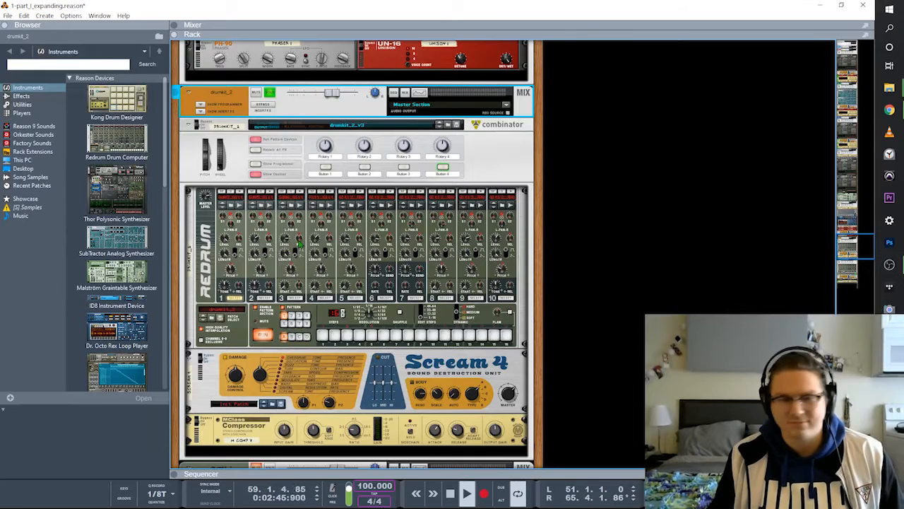
key(space)
Audition the drumkit_2 Redrum's samples one after another through drum 10
click(246, 199)
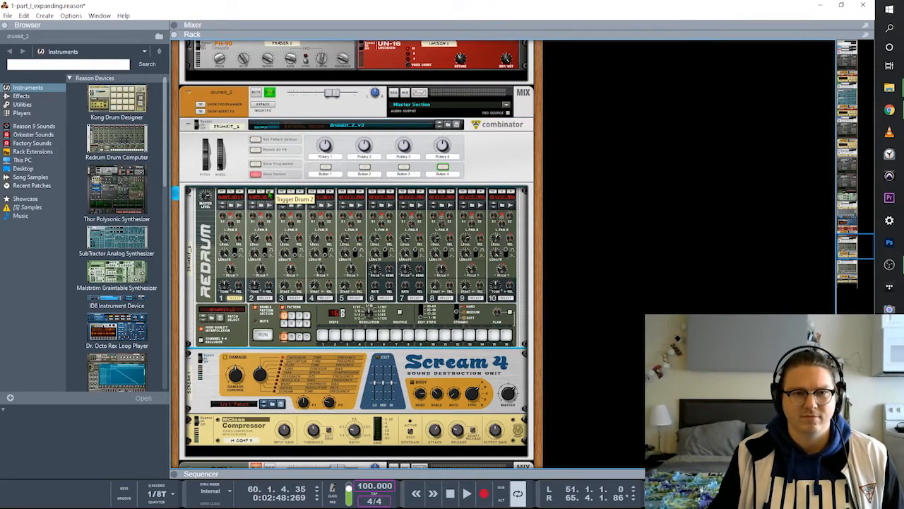
click(300, 193)
click(330, 192)
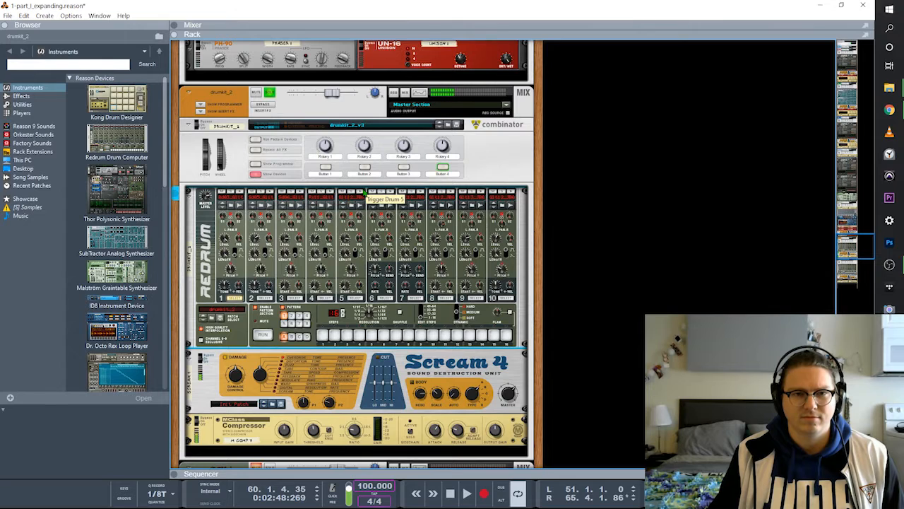
click(391, 192)
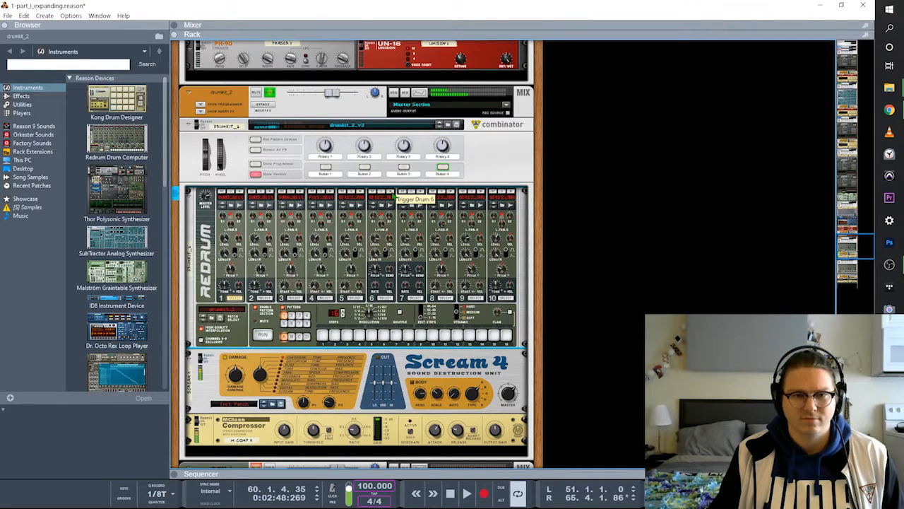
click(421, 192)
click(451, 192)
click(482, 193)
click(513, 193)
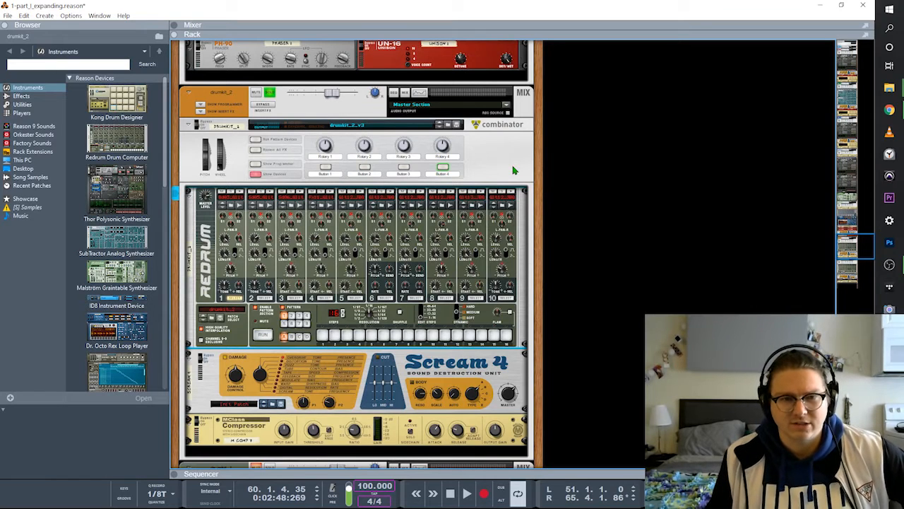
Select drumkit_2's Scream 4 and check the rear cabling from the Redrum through it to the compressor
click(216, 379)
key(Tab)
key(Tab)
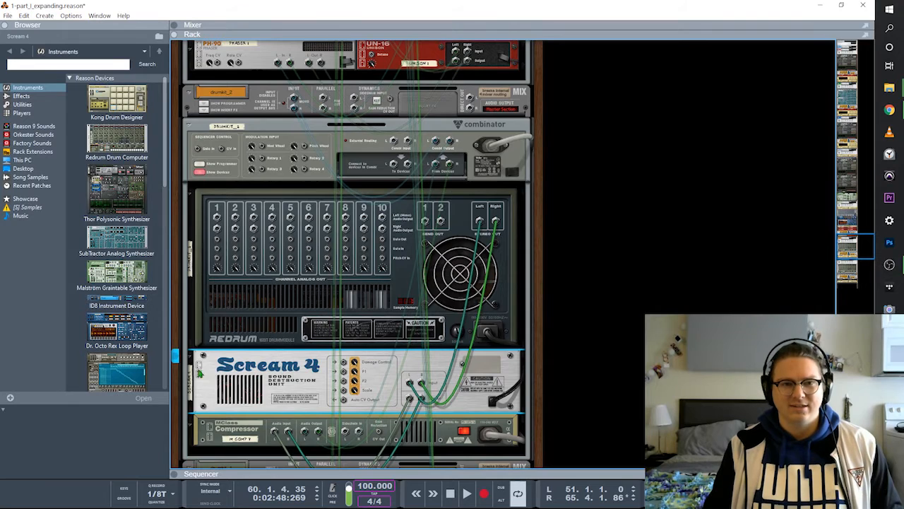
key(Tab)
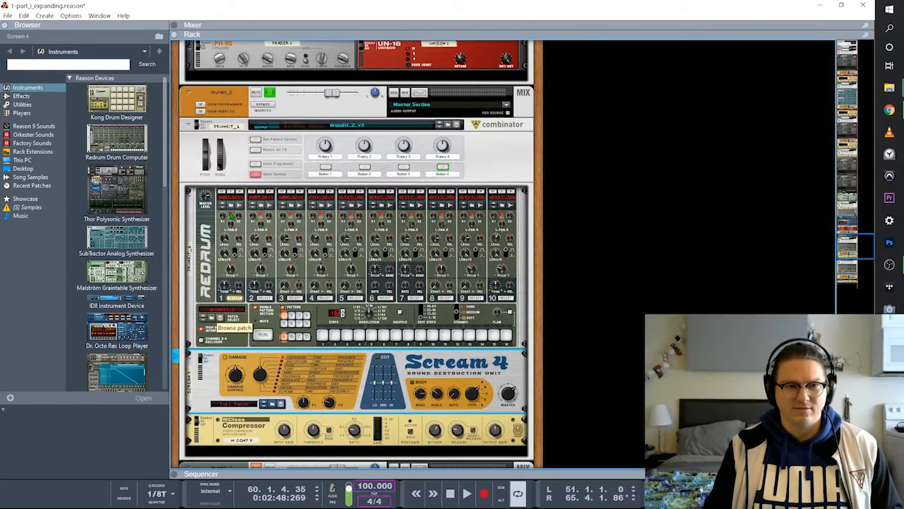
Trigger the first drums of drumkit_2's Redrum while switching Scream 4 between bypass and on to compare the sound
click(239, 192)
click(200, 362)
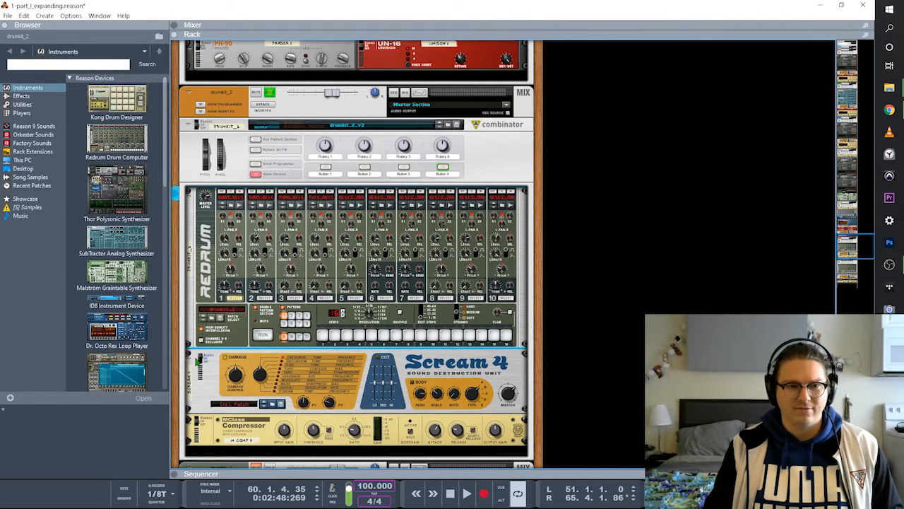
click(240, 192)
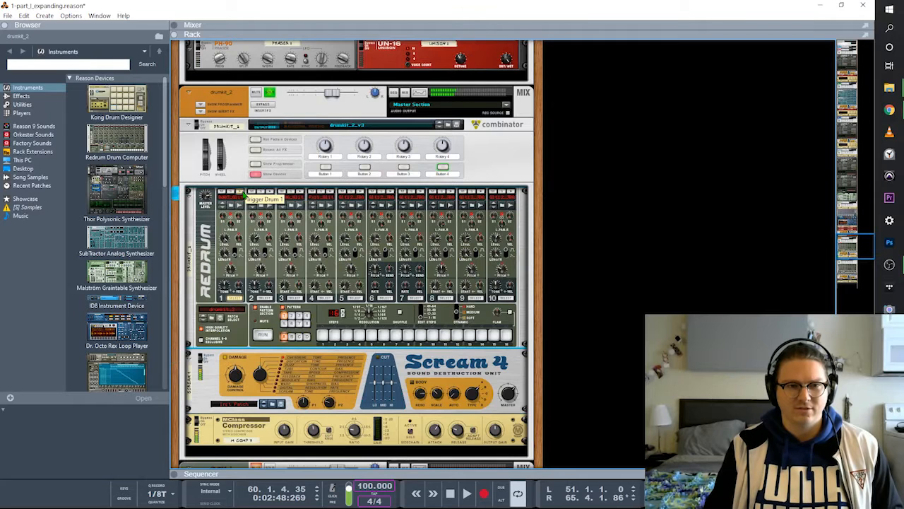
click(204, 361)
click(273, 192)
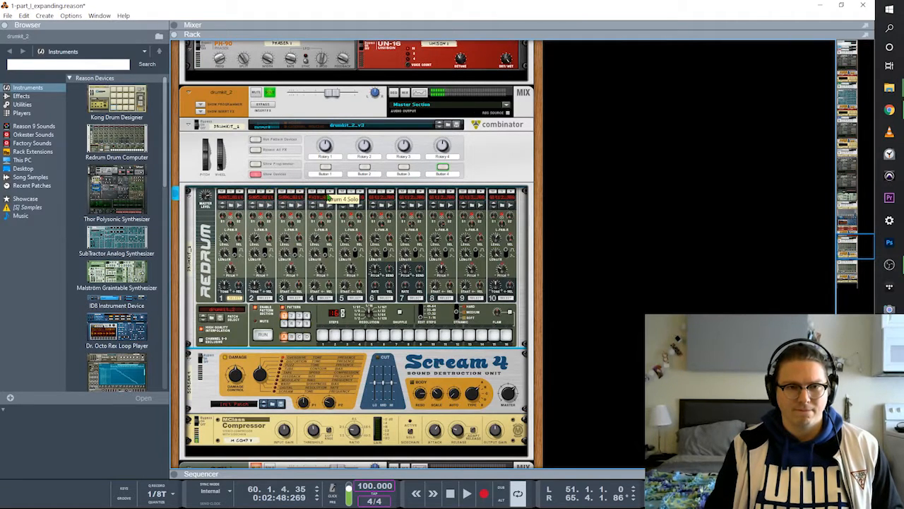
click(210, 363)
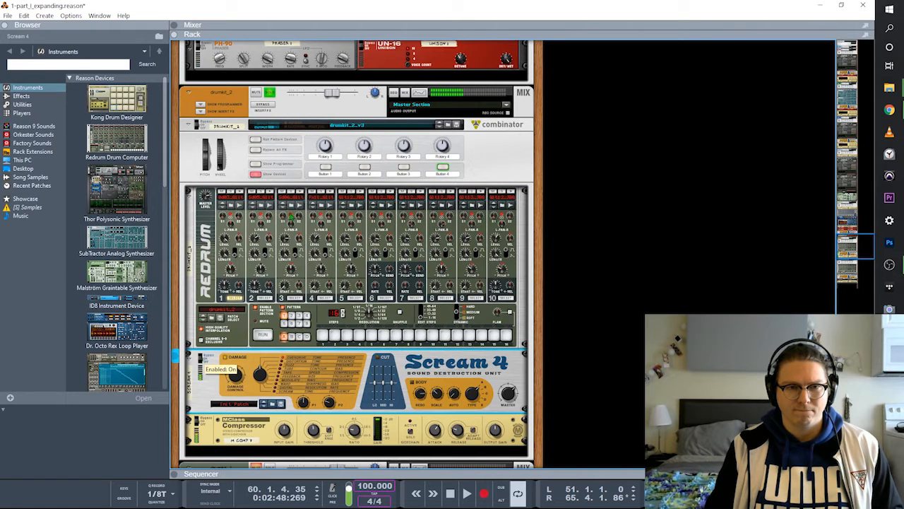
click(301, 192)
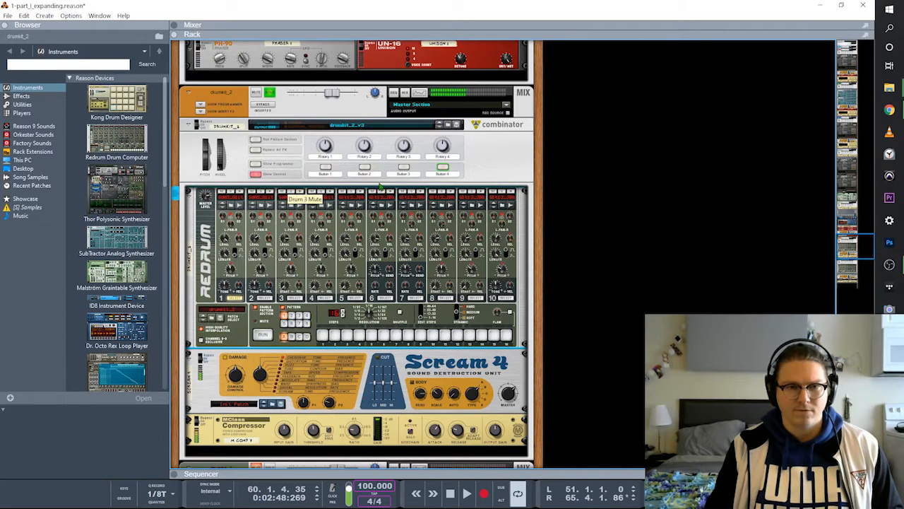
Select the drumkit_2 Combinator, its Scream 4 and its MClass Compressor in turn
click(493, 167)
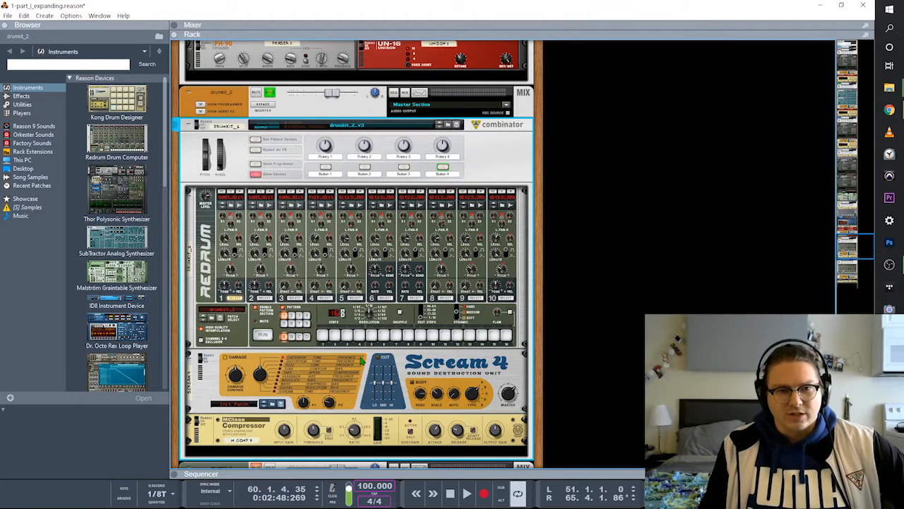
click(361, 361)
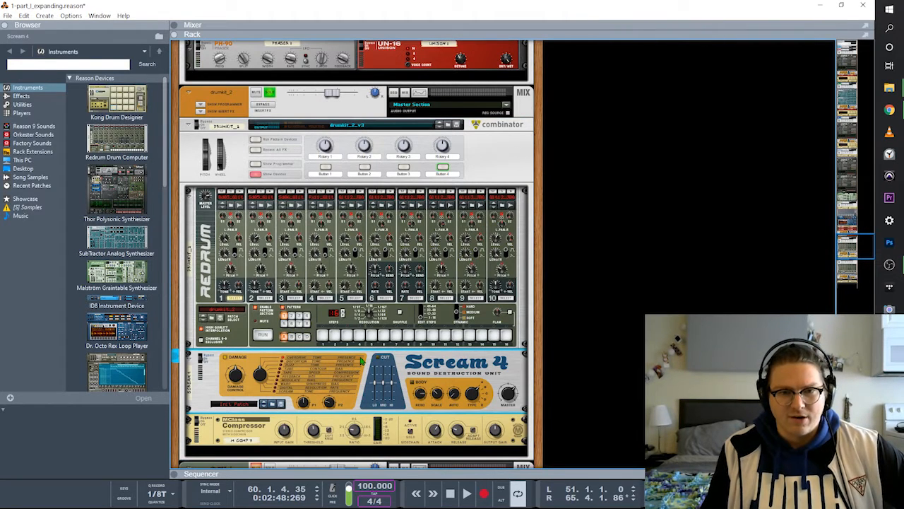
click(234, 429)
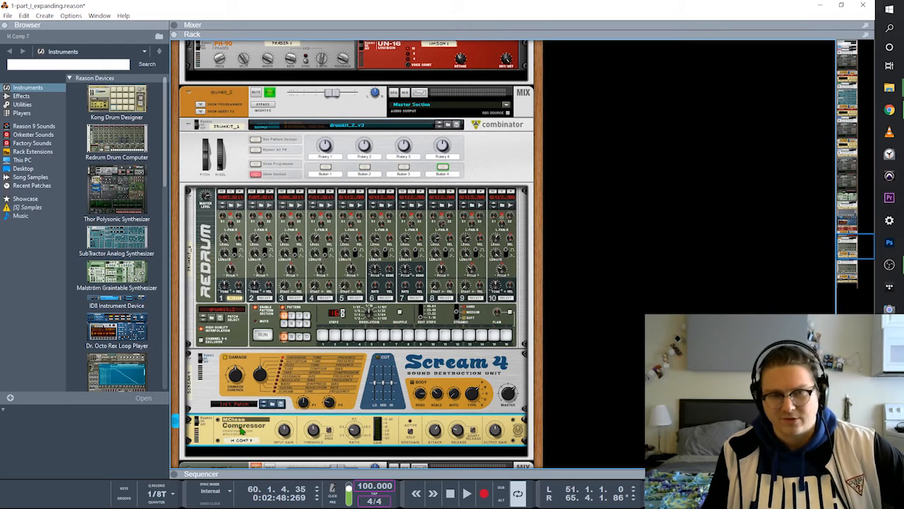
Solo the drumkit_1 mixer channel and show its Combinator's devices
scroll(248, 435, down, 5)
click(200, 106)
click(270, 73)
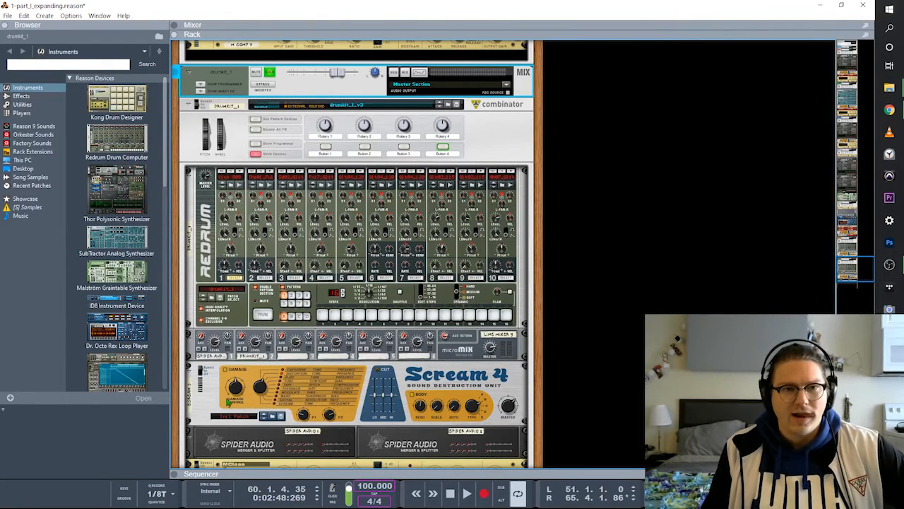
Audition drums 1 to 5 of the drumkit_1 Redrum and trigger drum 1 again
click(217, 249)
click(242, 173)
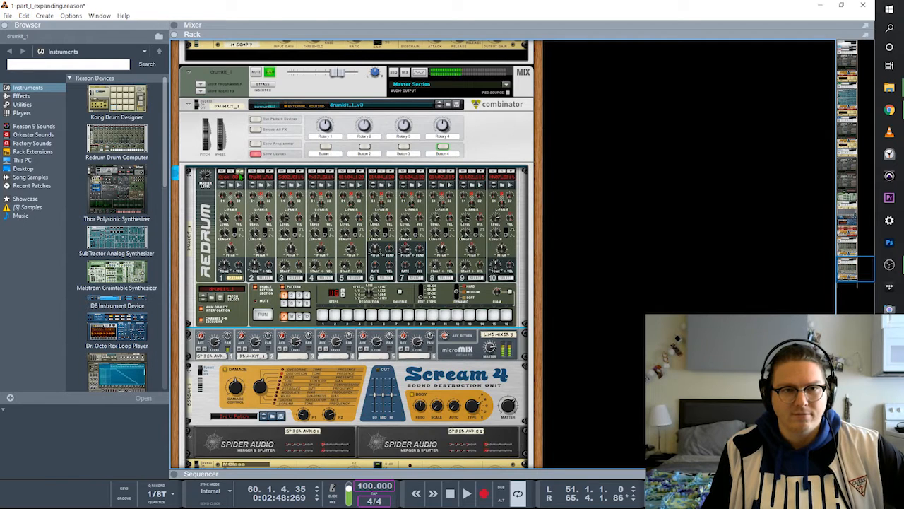
click(271, 172)
click(302, 172)
click(337, 173)
click(362, 173)
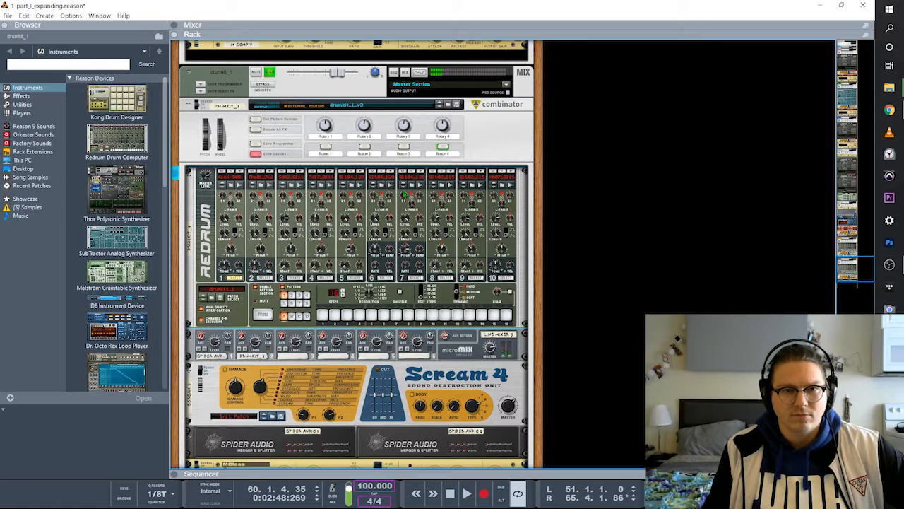
click(242, 173)
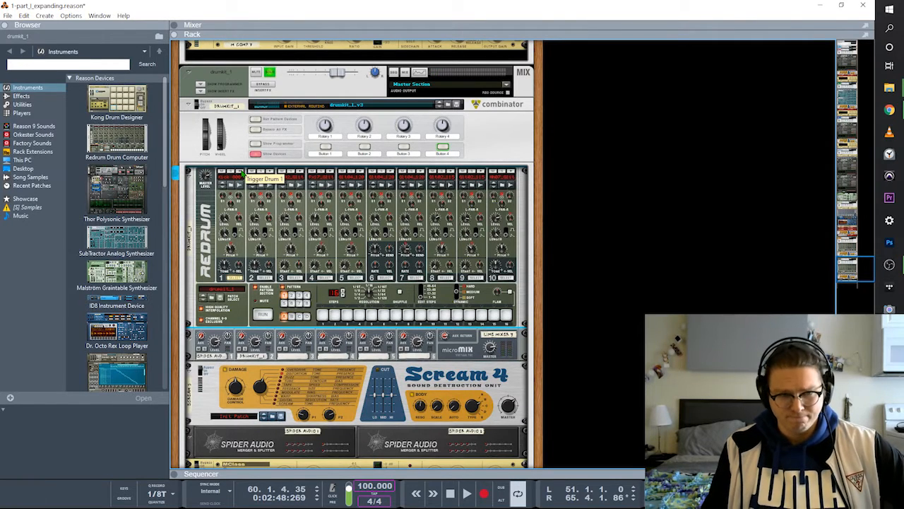
Trigger drums 1 to 4 of the drumkit_1 Redrum one after another to hear each sample
click(242, 173)
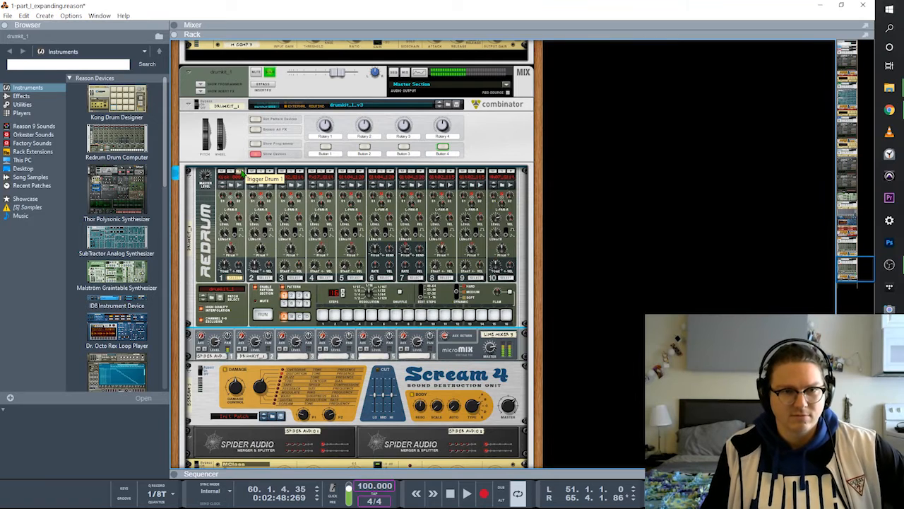
click(270, 172)
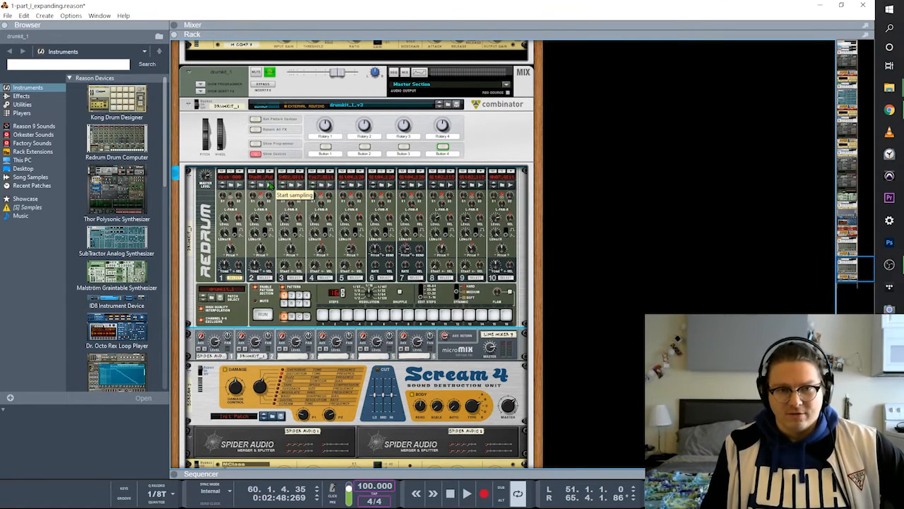
click(299, 171)
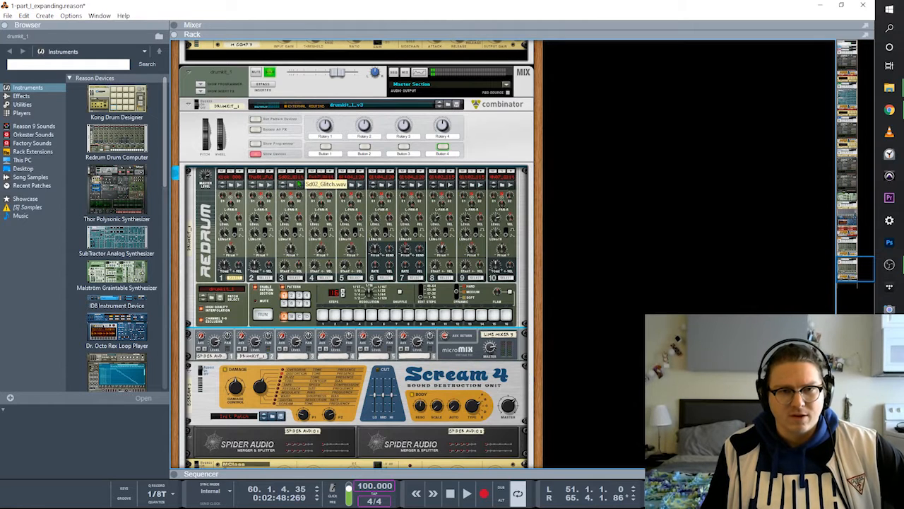
click(300, 171)
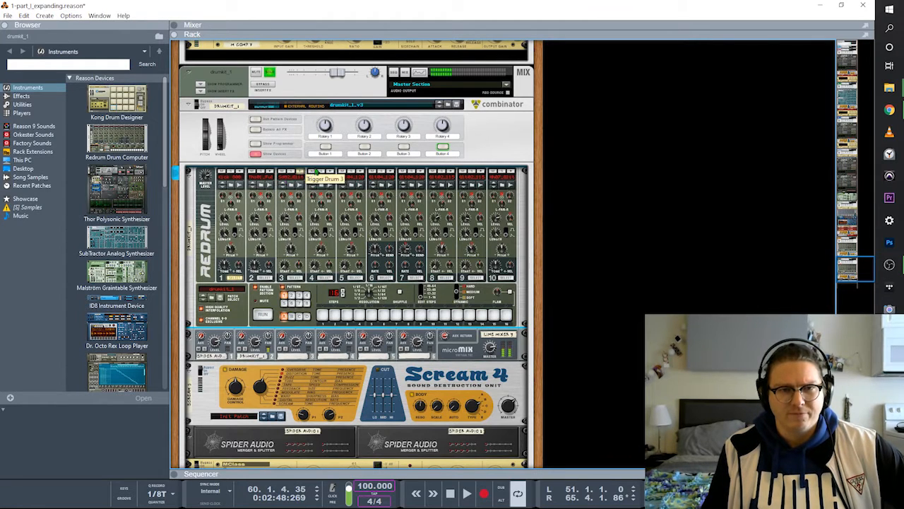
click(330, 172)
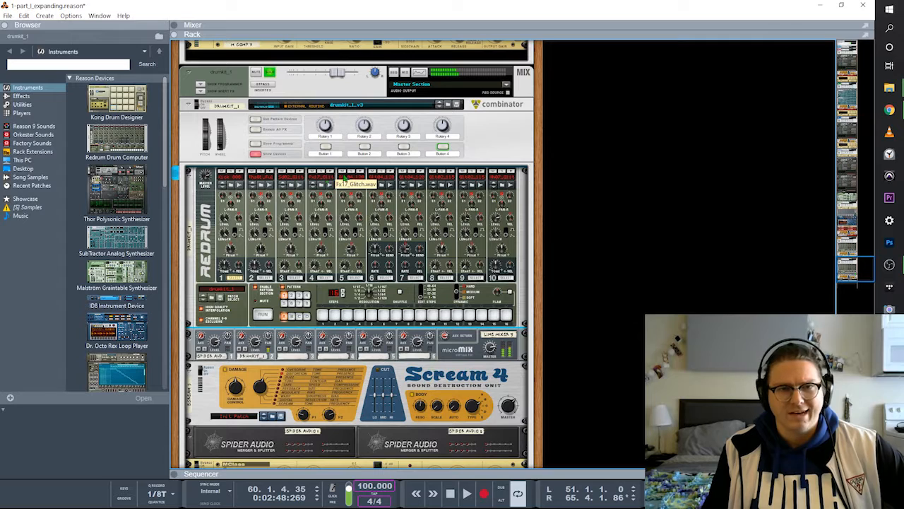
View the rear of the rack, select drumkit_1's line mixer and Spider Audio 1, and follow the splitter's cables up through the rack
click(220, 297)
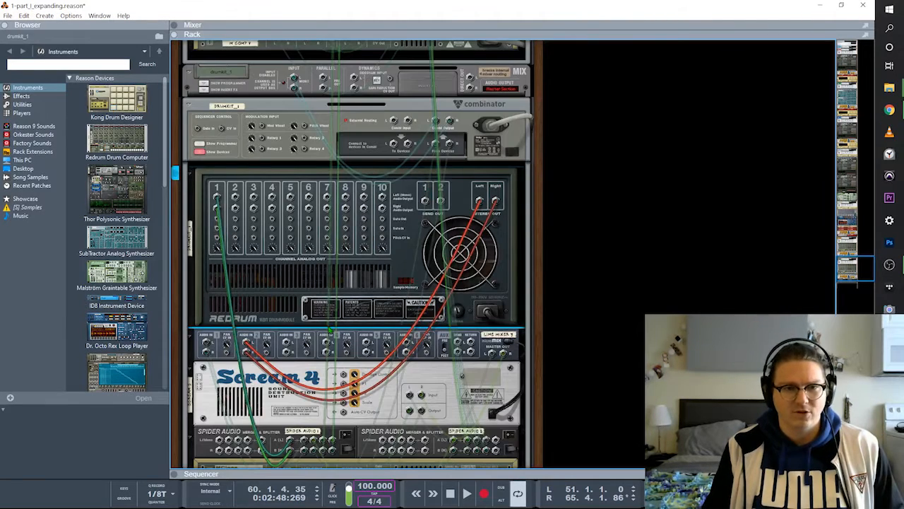
click(329, 331)
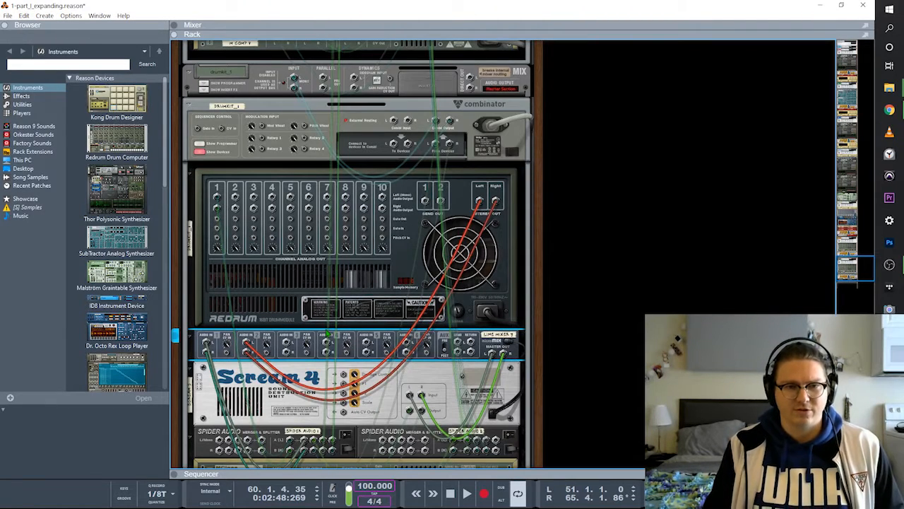
scroll(329, 333, down, 3)
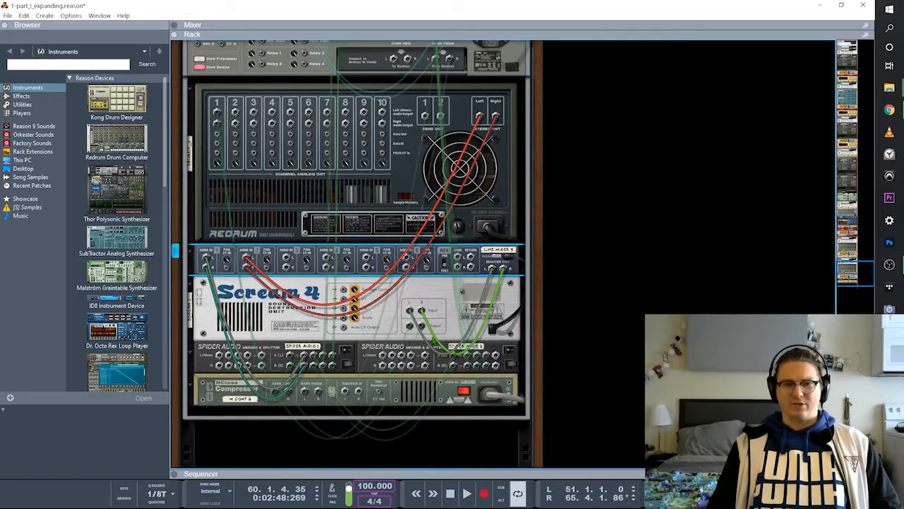
click(347, 364)
scroll(481, 416, up, 10)
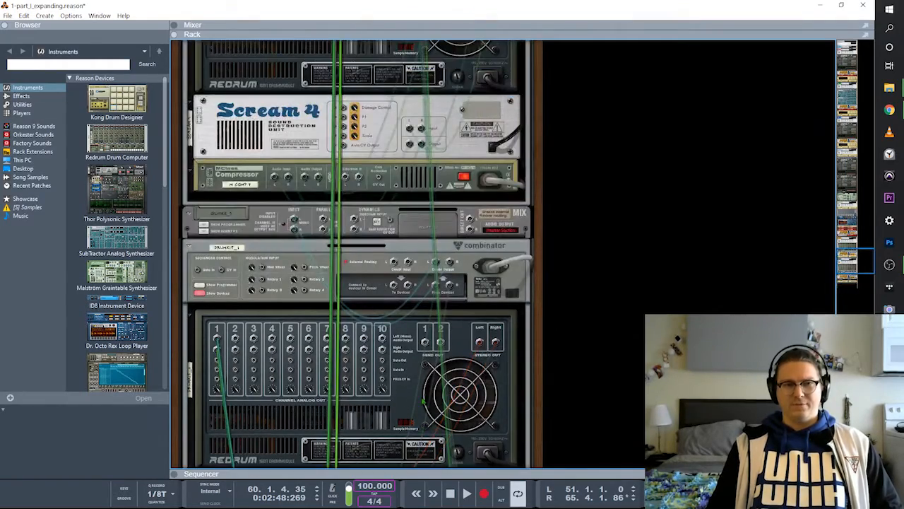
scroll(481, 416, up, 10)
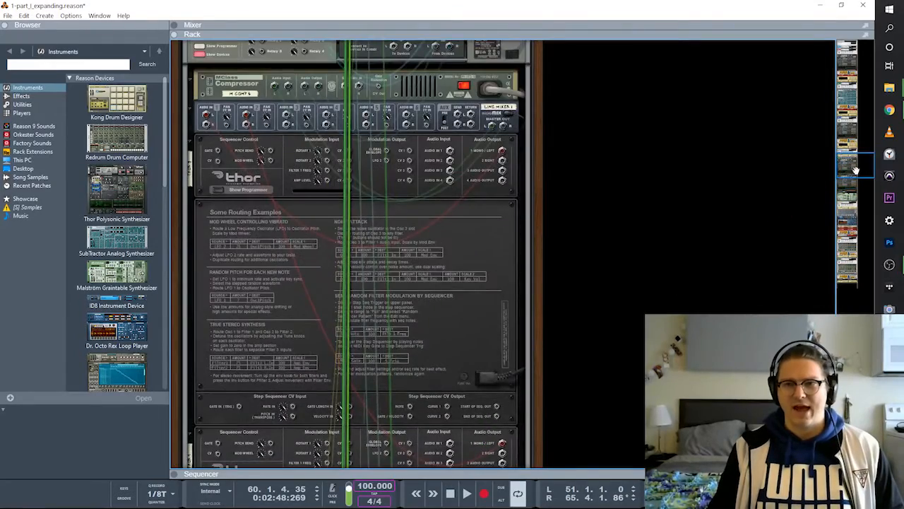
drag(855, 171, 846, 48)
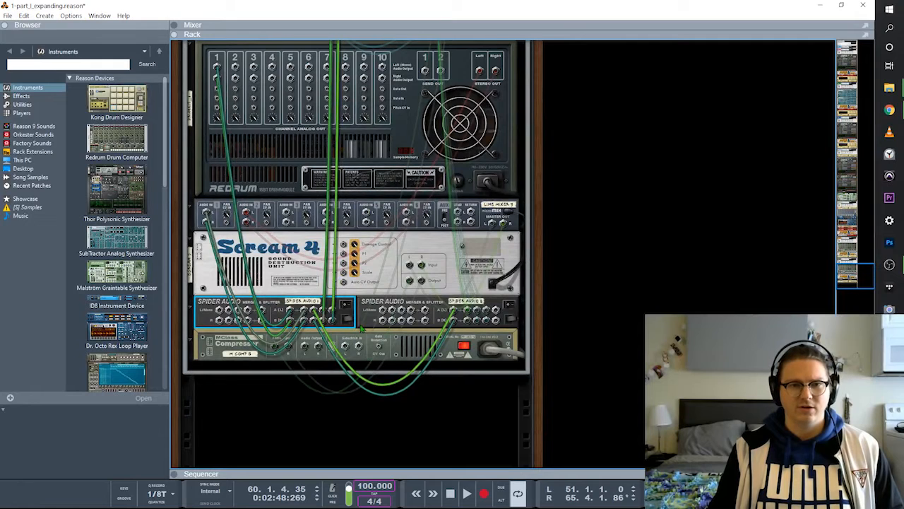
Compare the front and rear of the two Spider Audio devices in drumkit_1, leaving Spider Audio 1 selected
key(Tab)
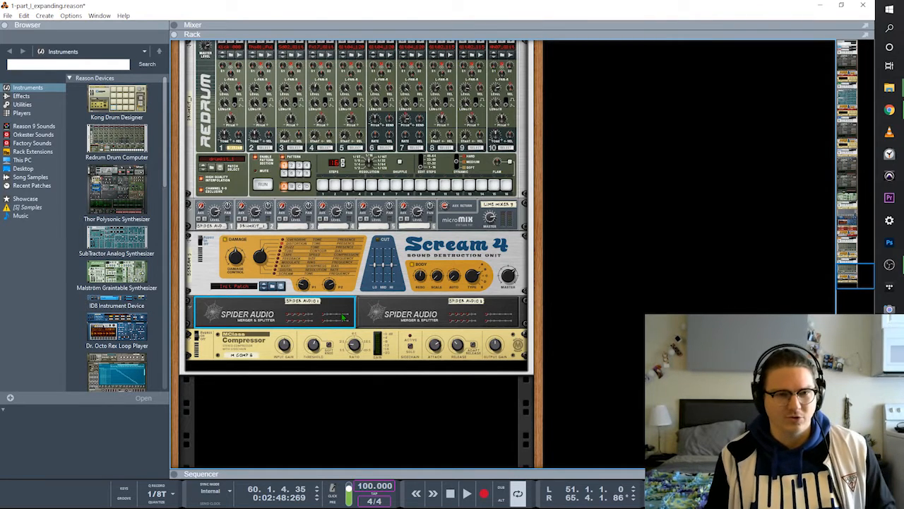
click(380, 315)
click(313, 315)
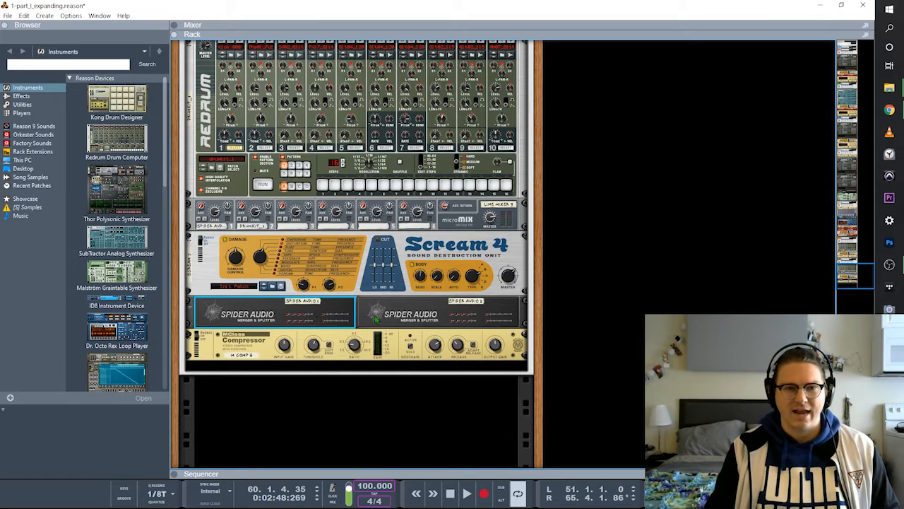
key(Tab)
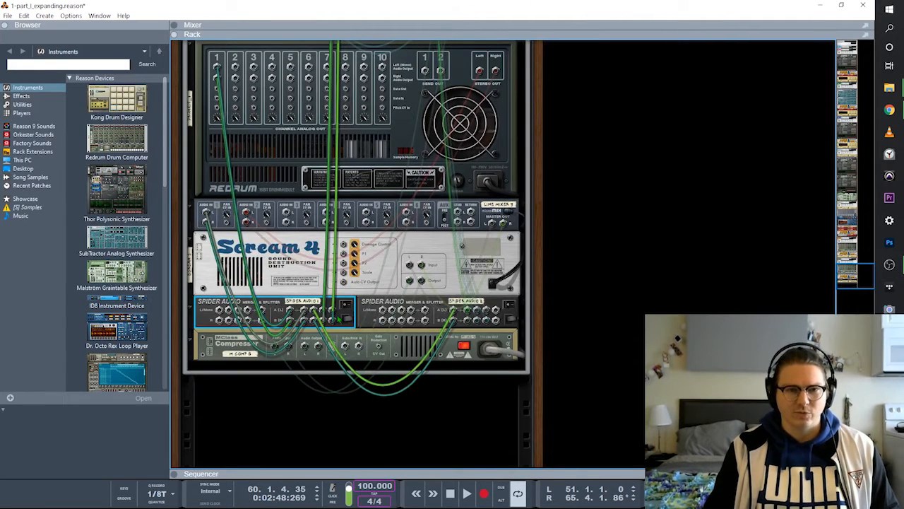
Select drumkit_1's line mixer and Redrum on the rear and compare the Redrum's drum outputs with its front panel
click(296, 212)
scroll(303, 233, up, 2)
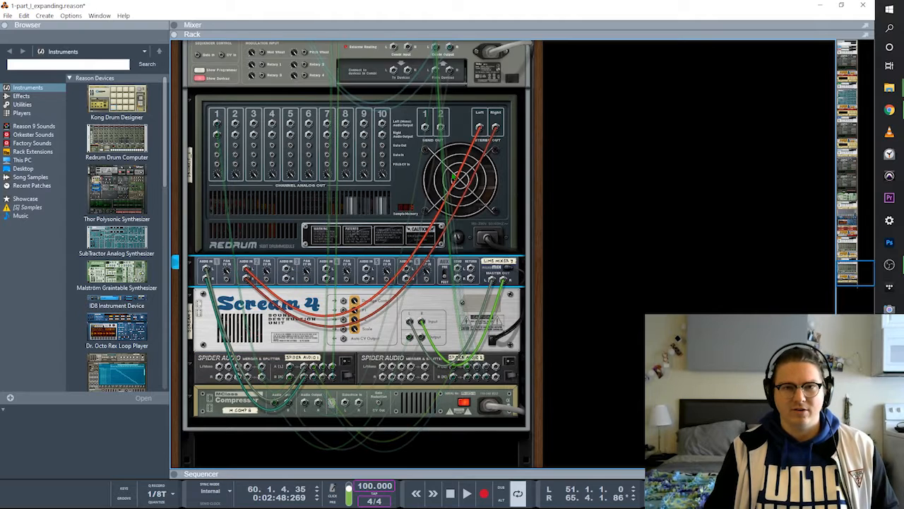
click(454, 154)
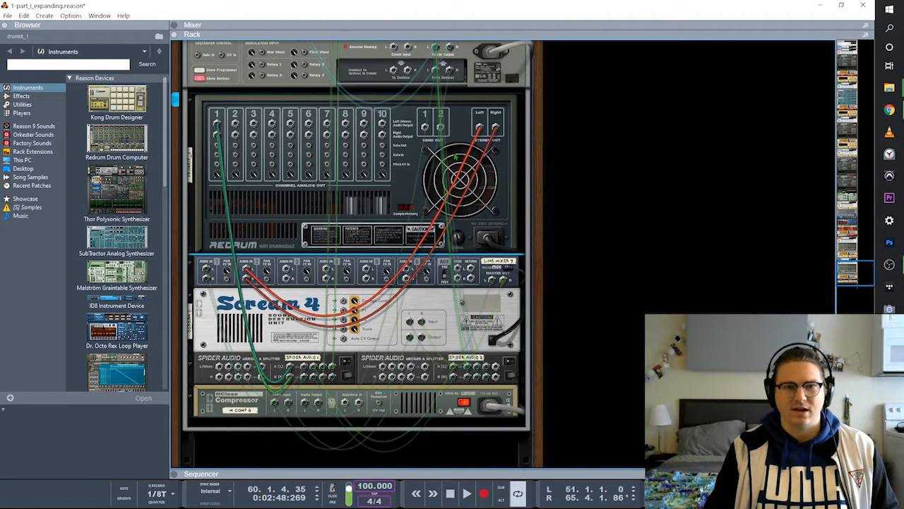
key(Tab)
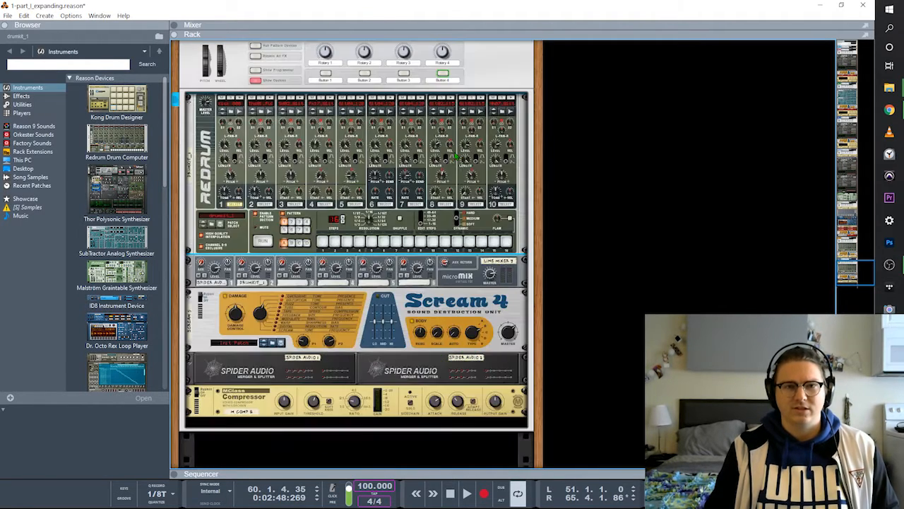
key(Tab)
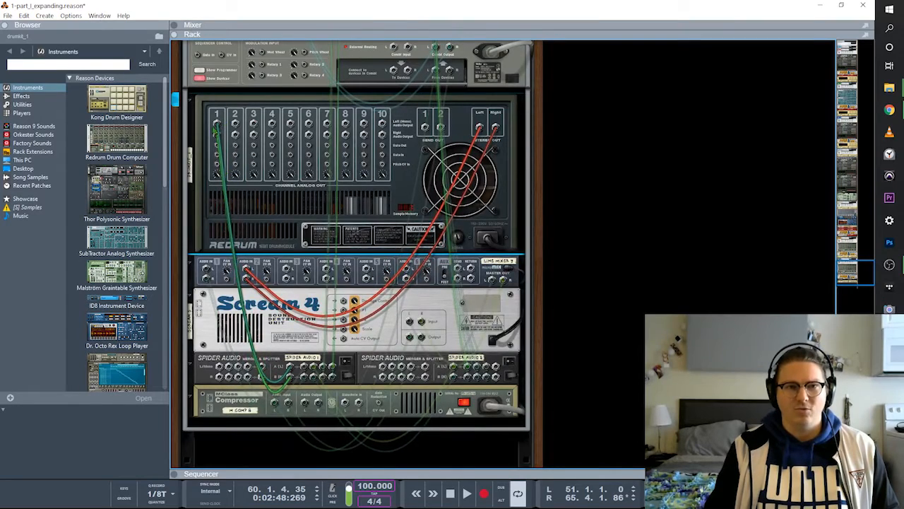
key(Tab)
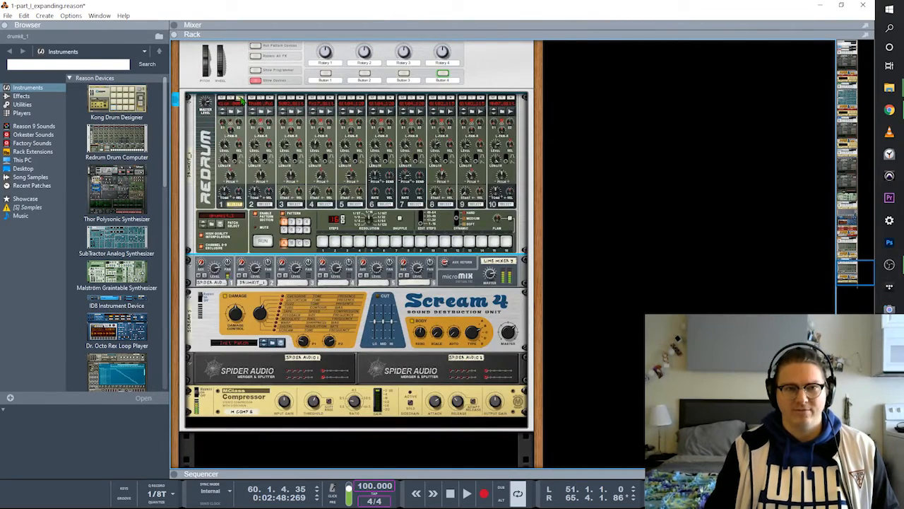
key(Tab)
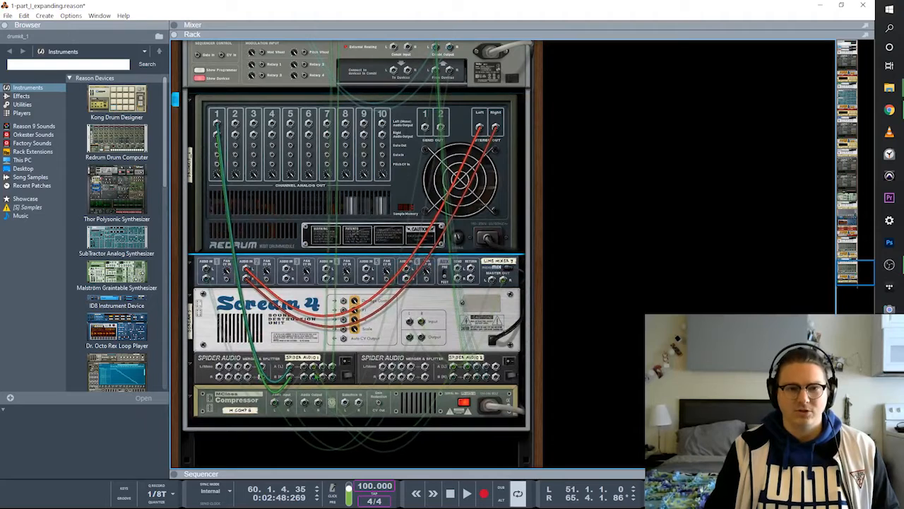
Trace the drum 1 signal through Spider Audio 1 and the line mixer, and reselect the Redrum to examine its rear cabling
click(279, 373)
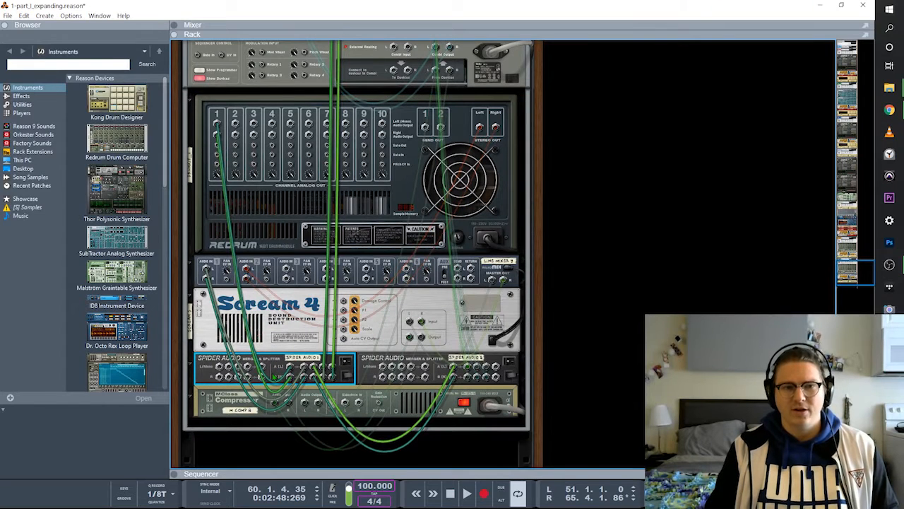
click(221, 269)
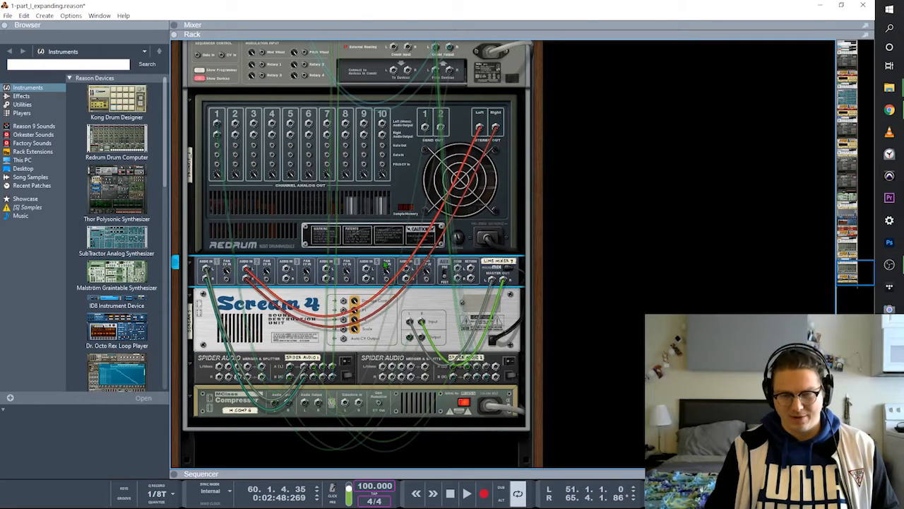
key(Tab)
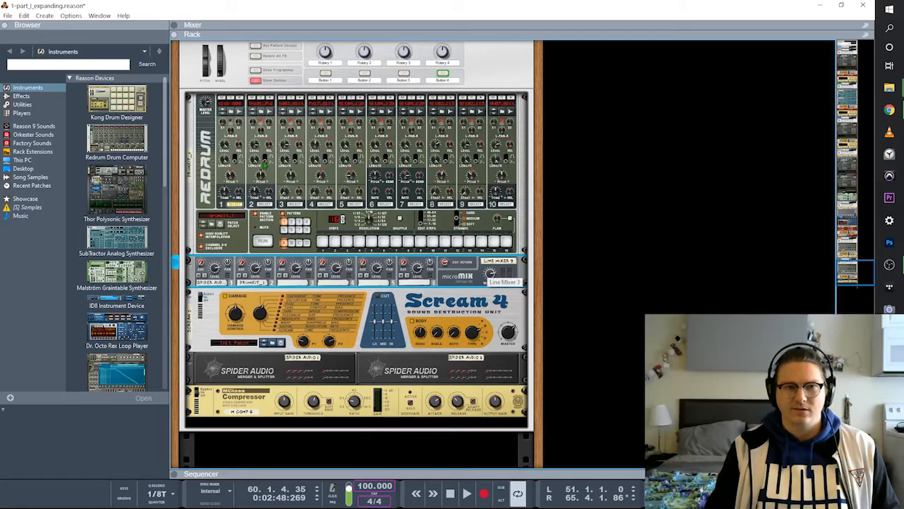
click(202, 183)
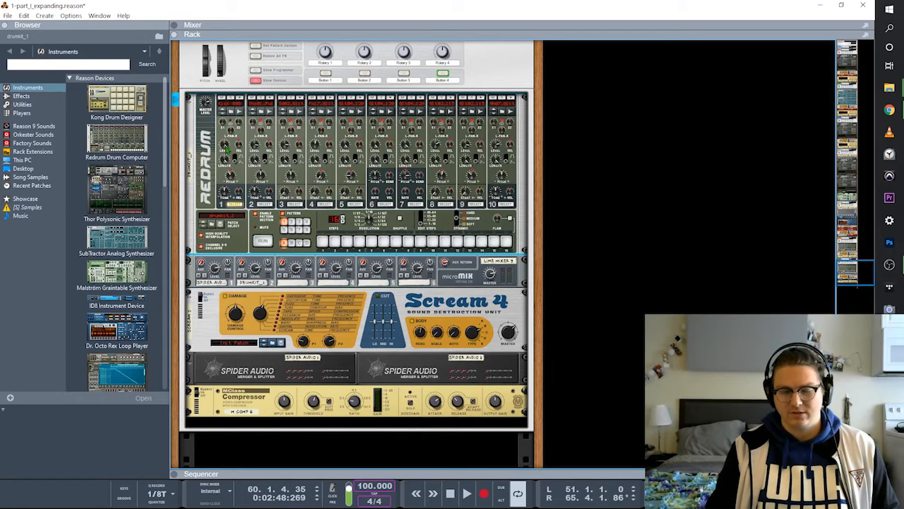
key(Tab)
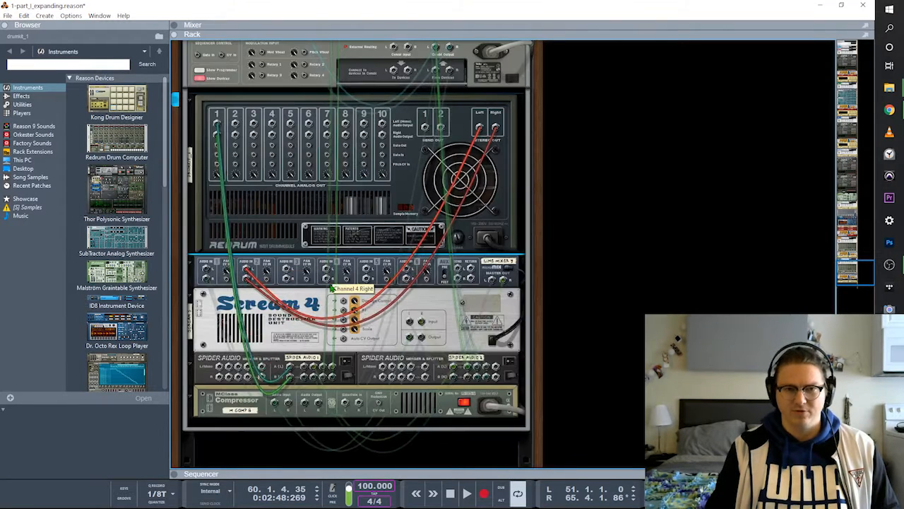
Select Spider Audio 2 and Spider Audio 1 and trace their split outputs to the side-chain inputs of the other mixer channels
click(366, 363)
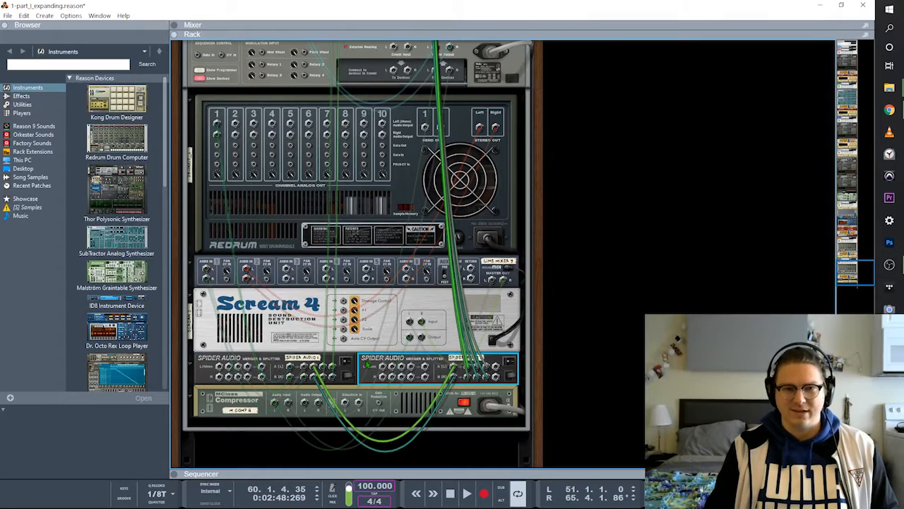
click(283, 357)
scroll(290, 350, up, 10)
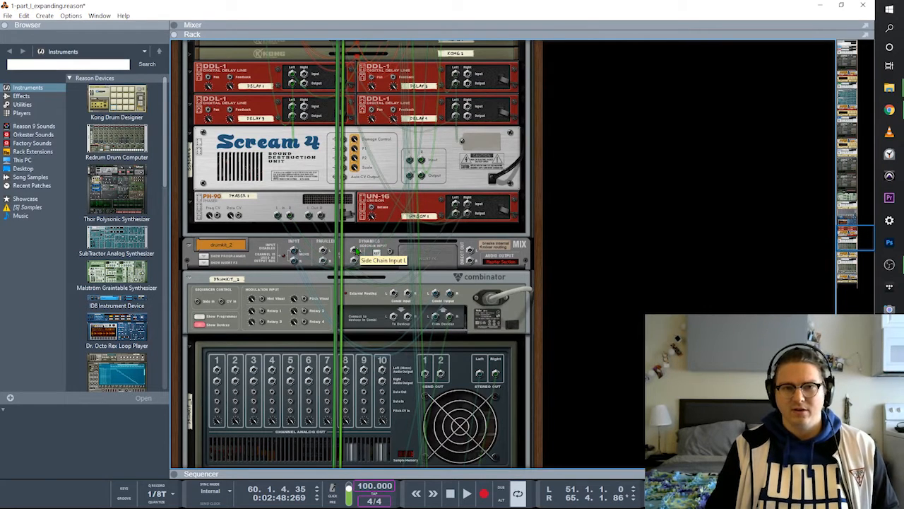
scroll(351, 285, down, 15)
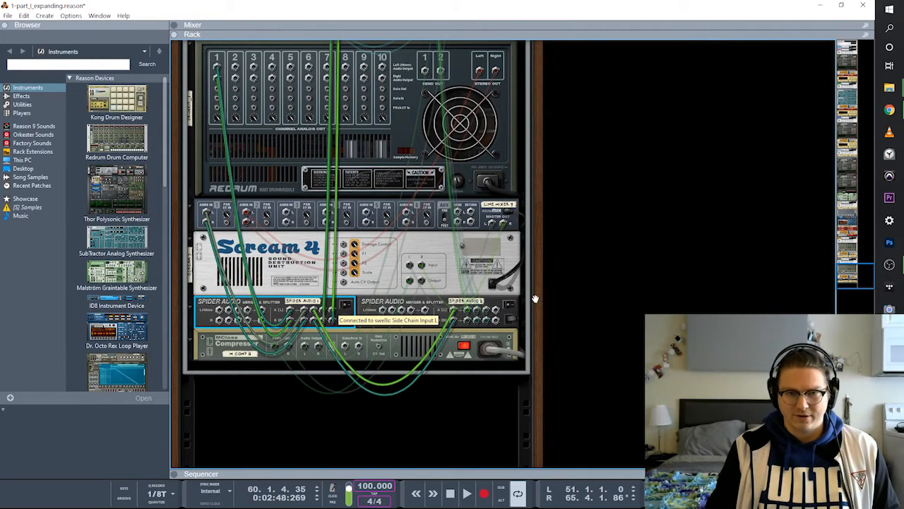
click(470, 315)
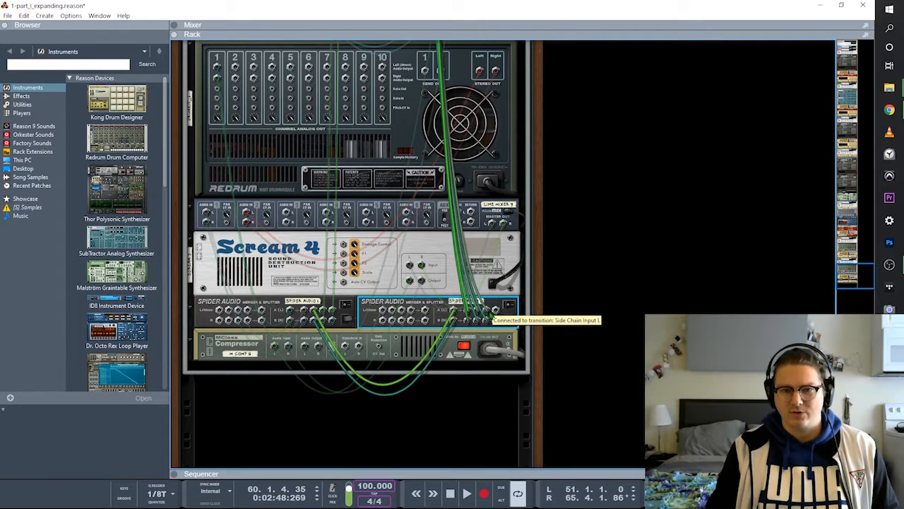
Select drumkit_1's Scream 4 and compare its front panel with its rear connections to the line mixer and compressor
click(385, 280)
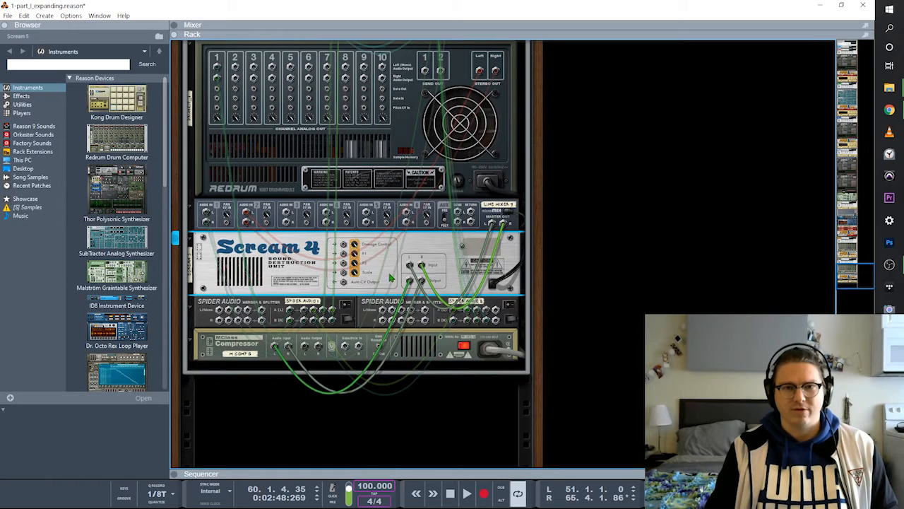
key(Tab)
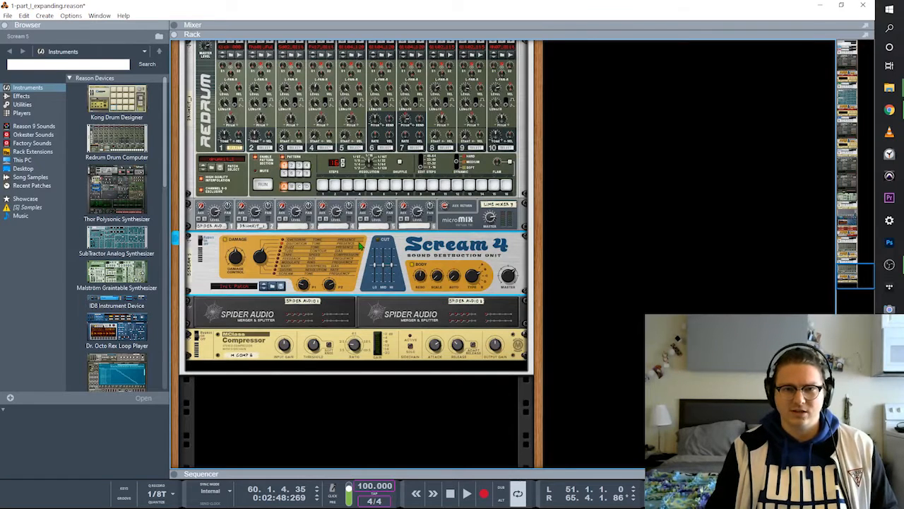
key(Tab)
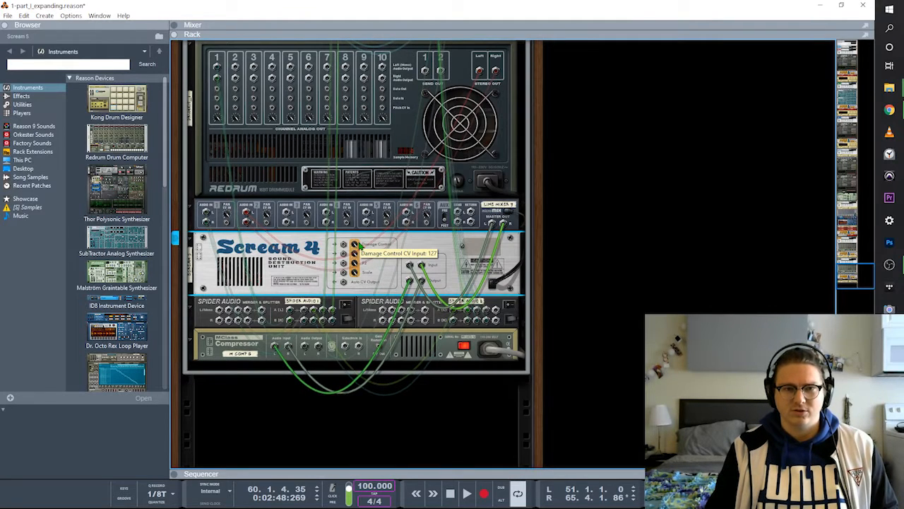
Show the front of the rack and trigger drum 1 of the drumkit_1 Redrum to hear it through Scream 4
key(Tab)
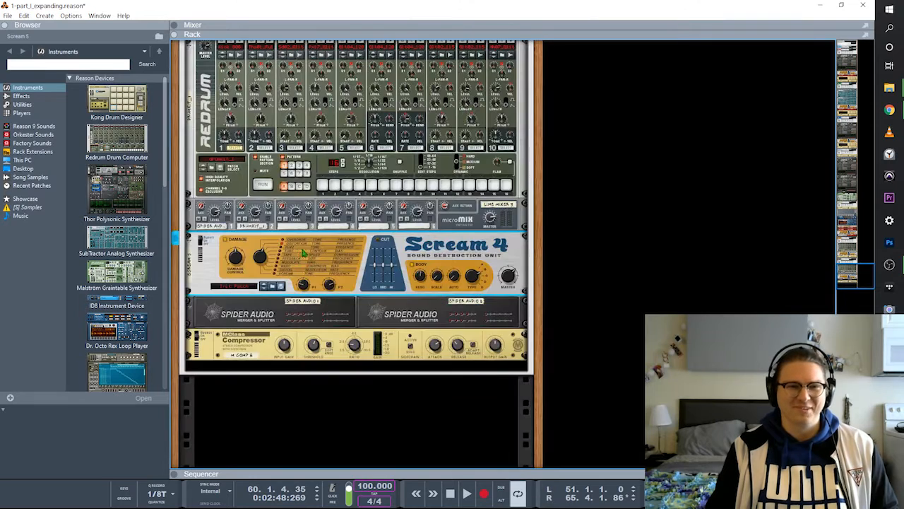
scroll(248, 276, up, 2)
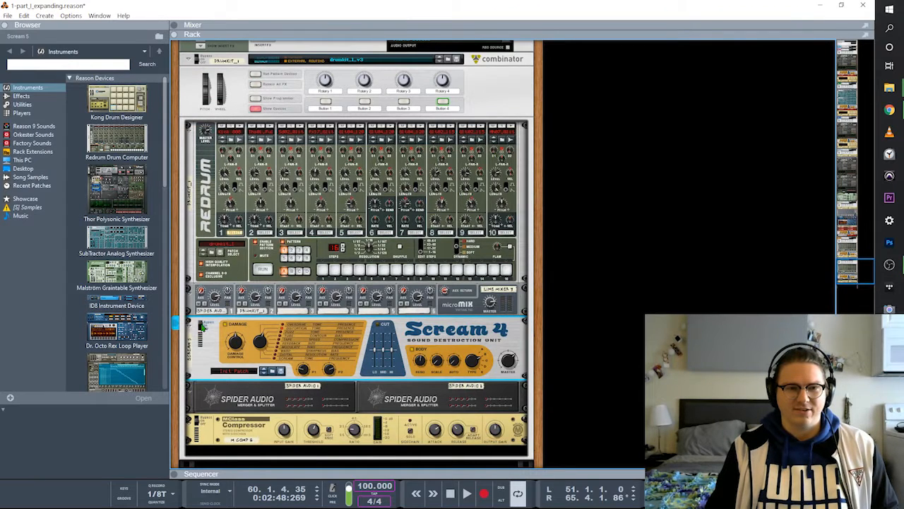
click(240, 131)
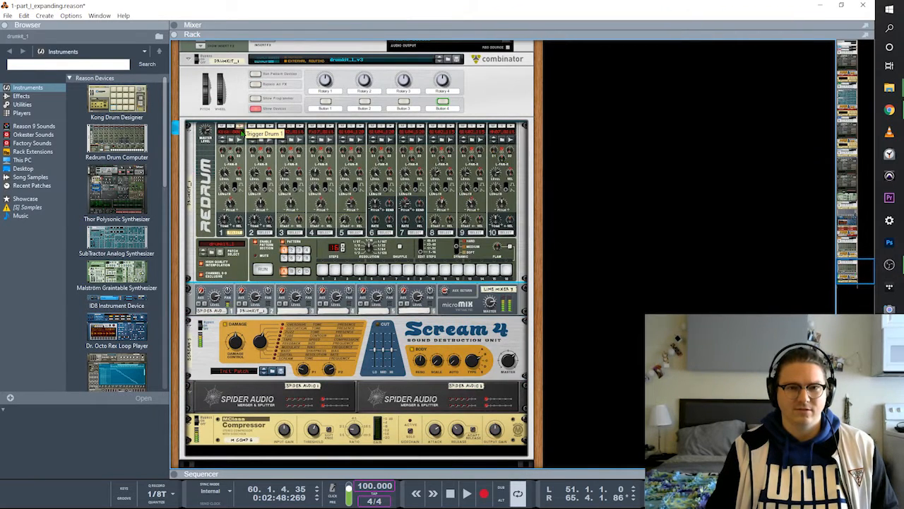
Trigger drum 1 of the drumkit_1 Redrum again and inspect the drumkit_1 Combinator and its MClass Compressor
click(203, 331)
click(242, 129)
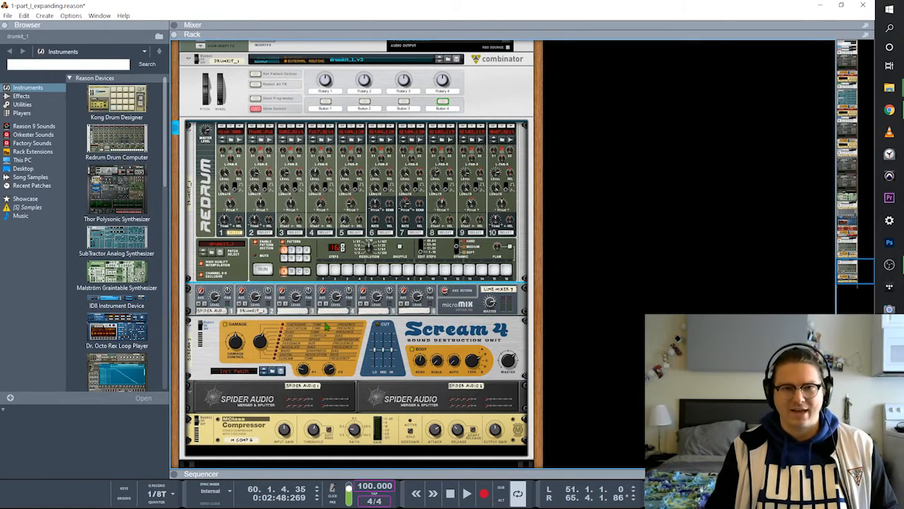
click(443, 104)
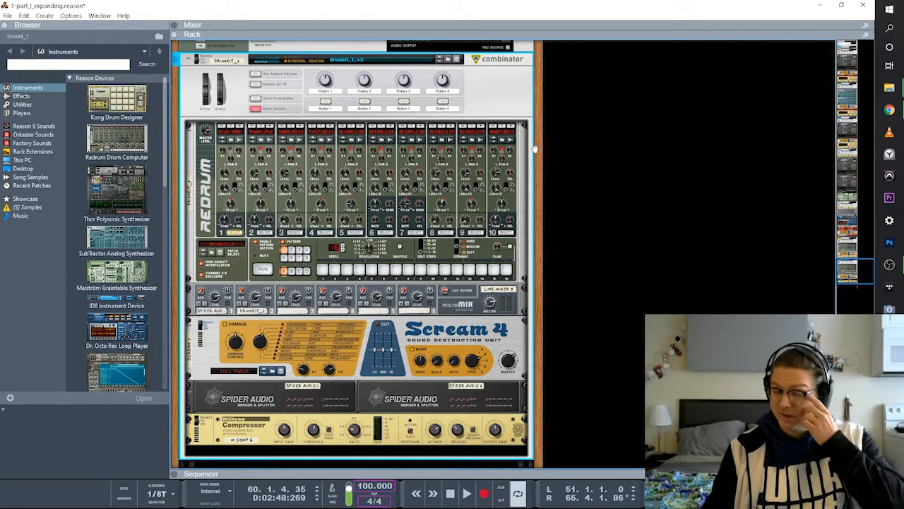
click(239, 434)
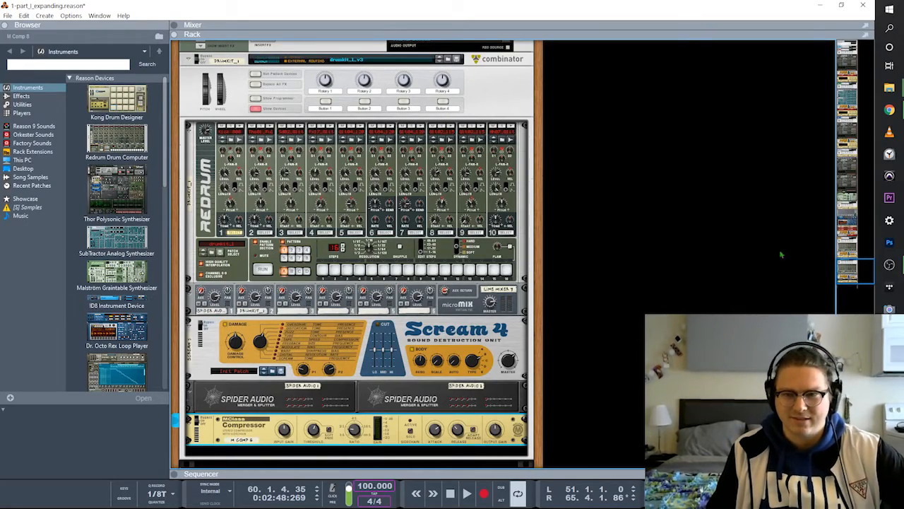
Return to the start of the rack and collapse the bells Combinator and the device below it
scroll(742, 246, up, 2)
drag(861, 268, 818, 30)
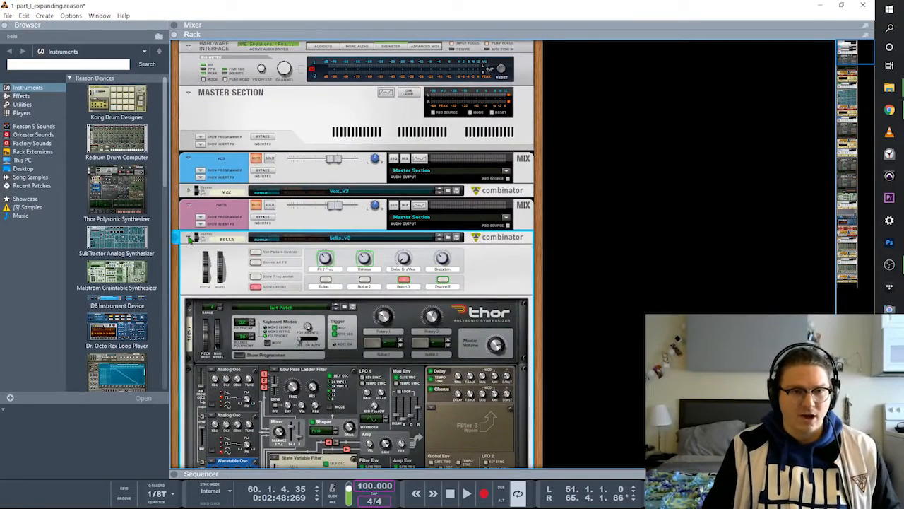
click(192, 240)
click(191, 284)
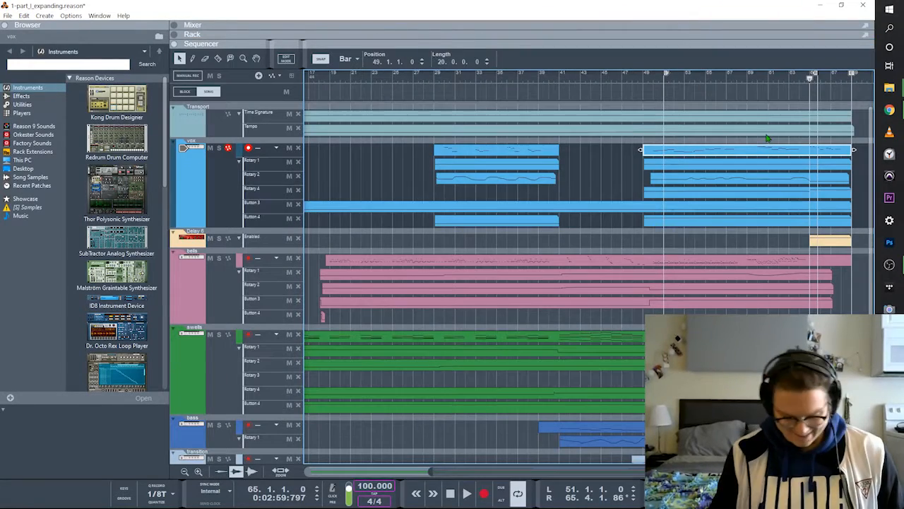
Turn looping off and play the arrangement from the start of the song at bar 1
key(KP_0)
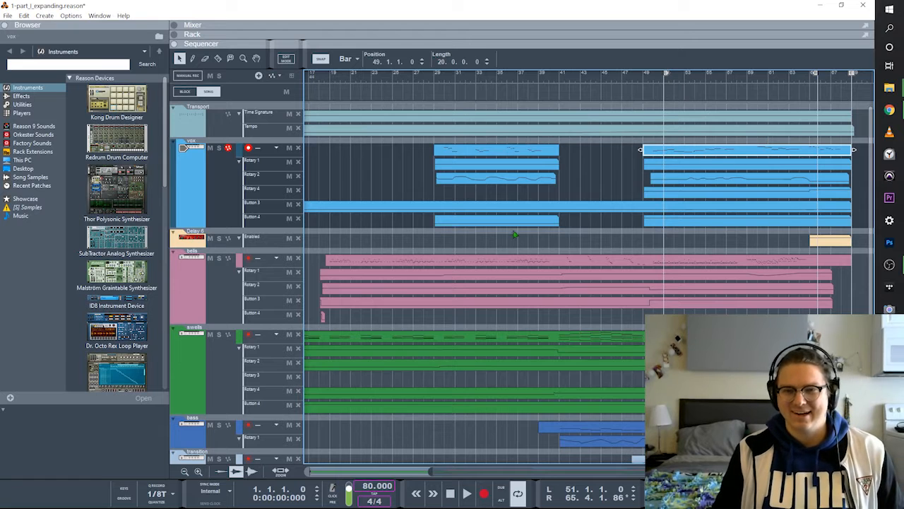
double_click(545, 219)
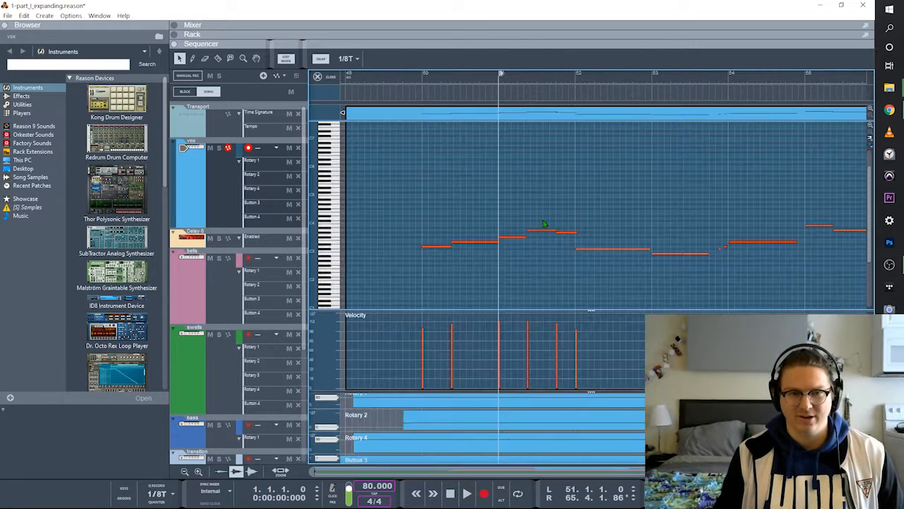
click(317, 75)
key(space)
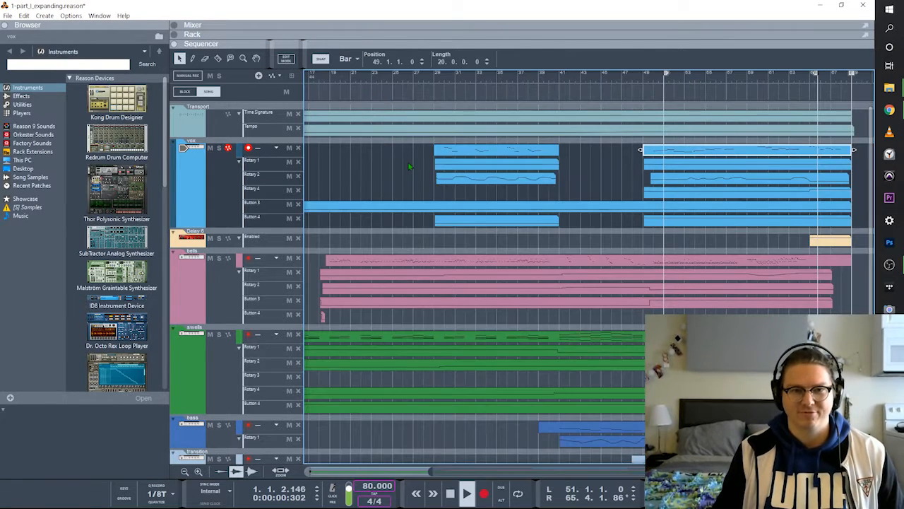
click(409, 167)
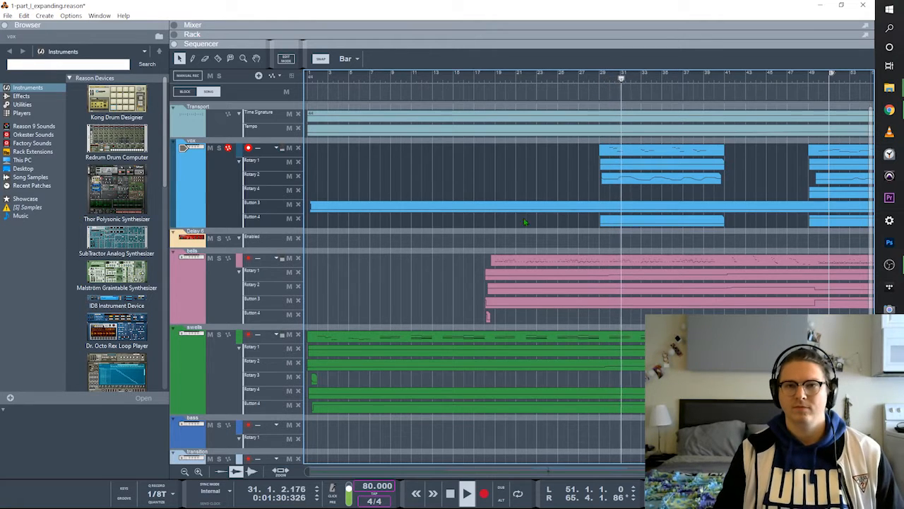
Open the first vox clip and follow its notes and Rotary 2 automation through bars 32 to 40 during playback
double_click(697, 156)
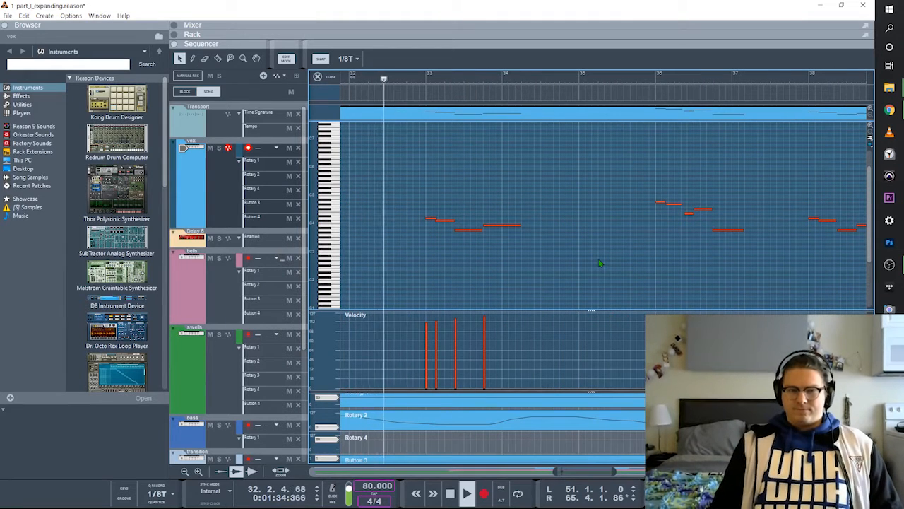
click(531, 422)
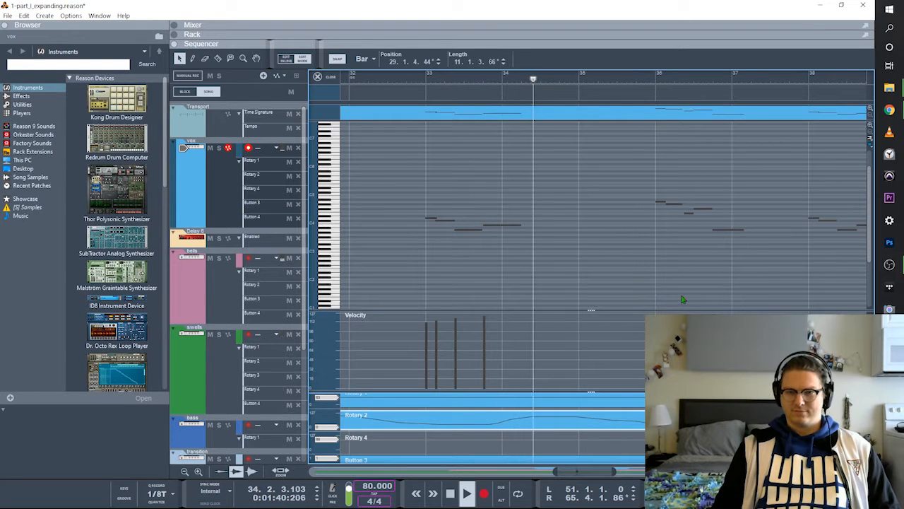
click(568, 168)
scroll(570, 172, left, 1)
scroll(592, 205, right, 5)
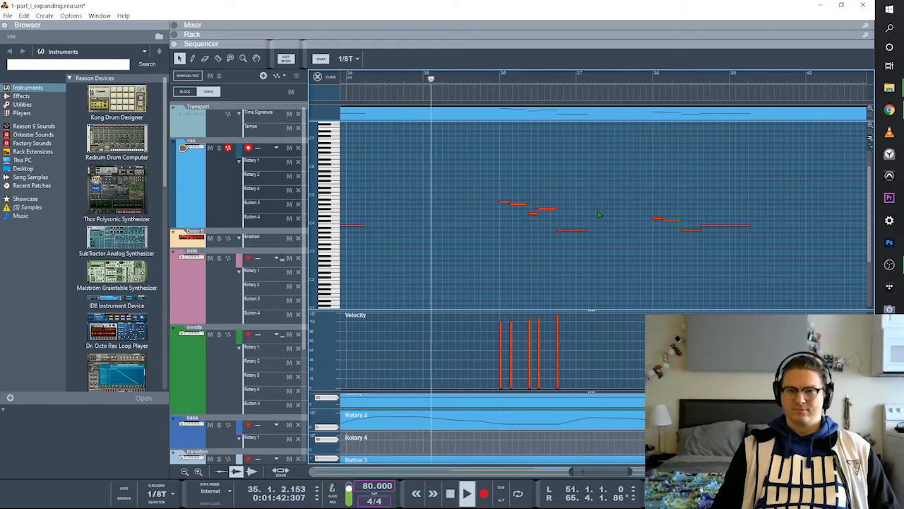
scroll(597, 216, right, 2)
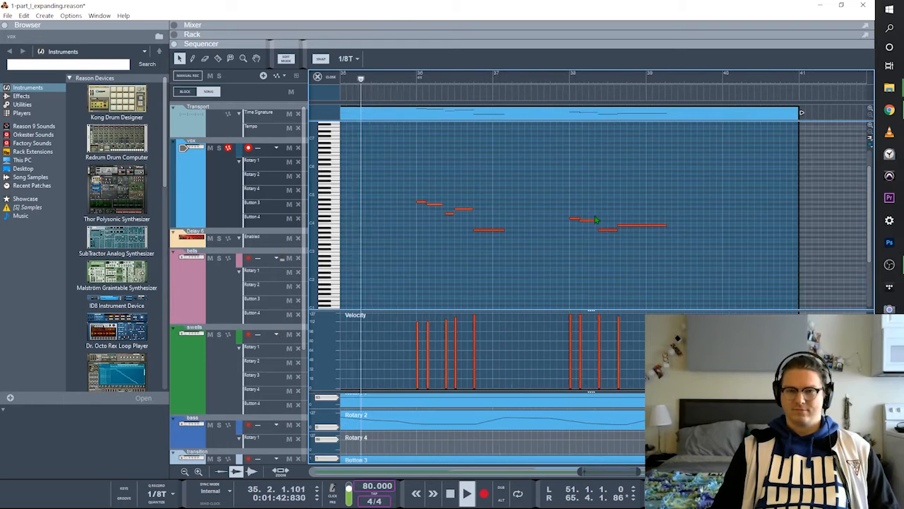
click(331, 77)
Open the swells clip and examine its chords from bar 33 to bar 41
double_click(535, 172)
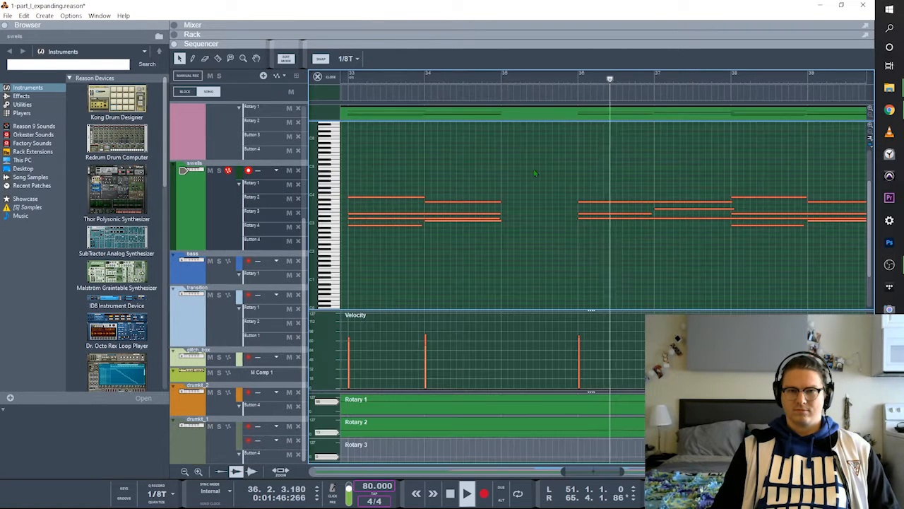
scroll(604, 282, right, 4)
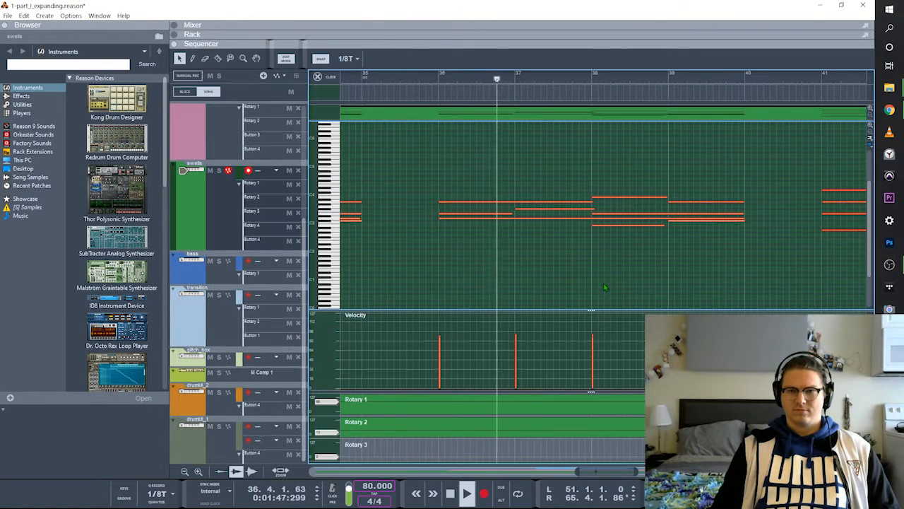
click(332, 78)
scroll(544, 239, up, 3)
Open the bells clip and examine its notes and velocities from bar 36 to bar 42
click(549, 240)
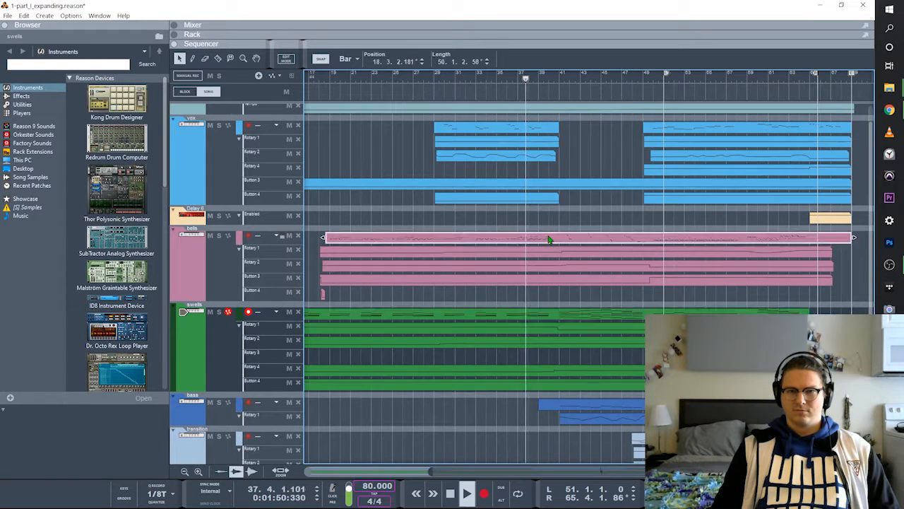
double_click(549, 240)
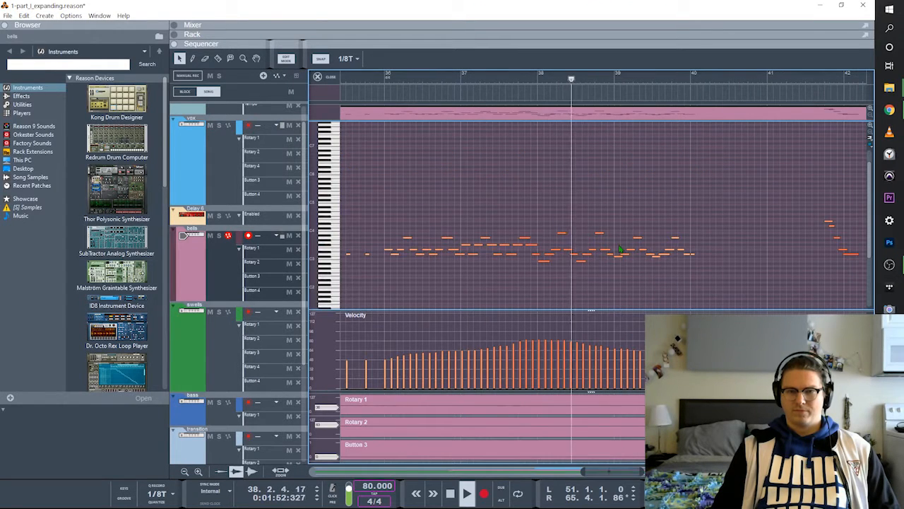
scroll(511, 227, down, 3)
scroll(513, 223, up, 2)
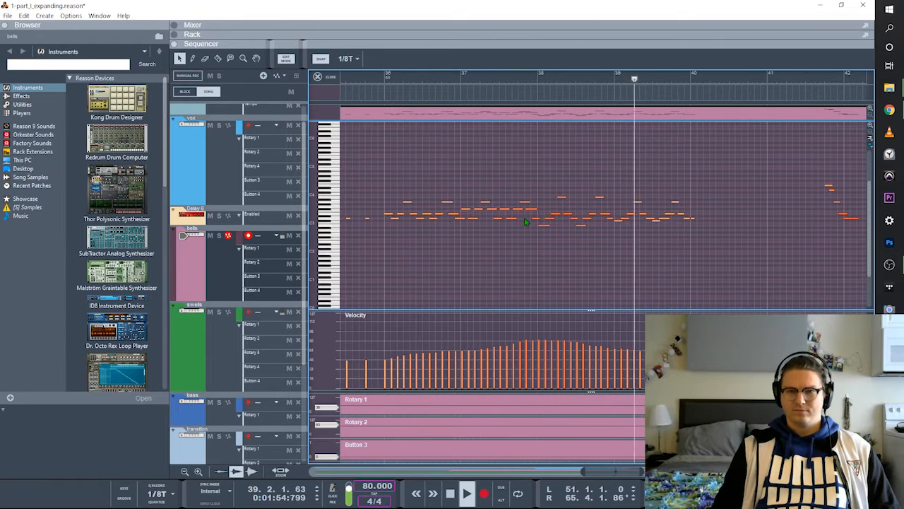
click(317, 76)
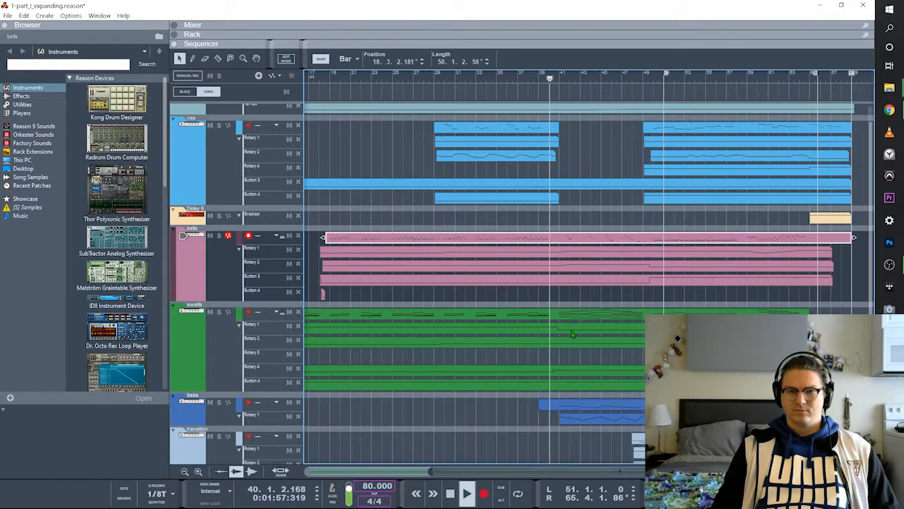
Compare the bass clip's opening notes with the swells chords around bars 41 to 44
double_click(593, 412)
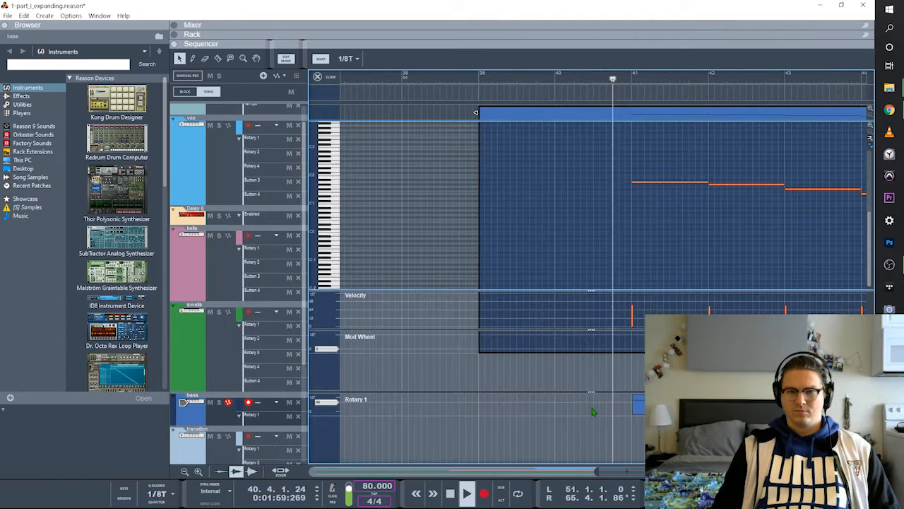
click(317, 76)
double_click(596, 328)
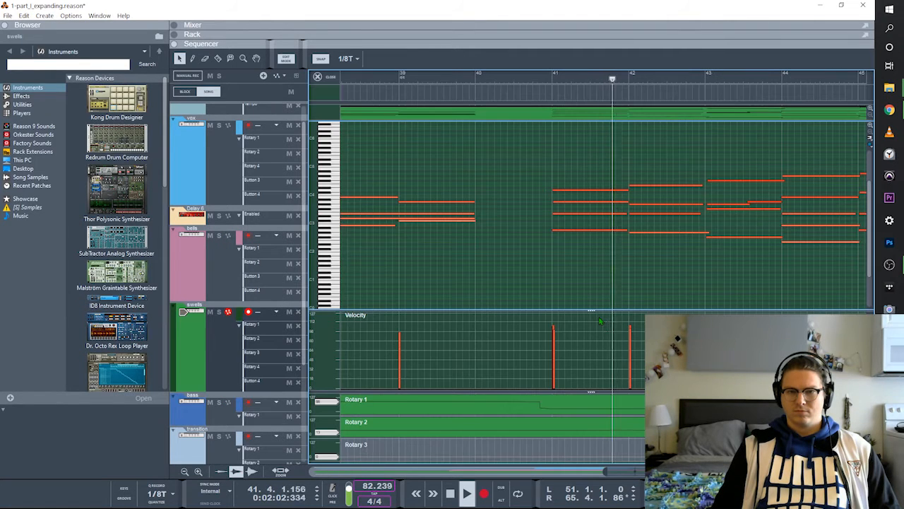
click(318, 76)
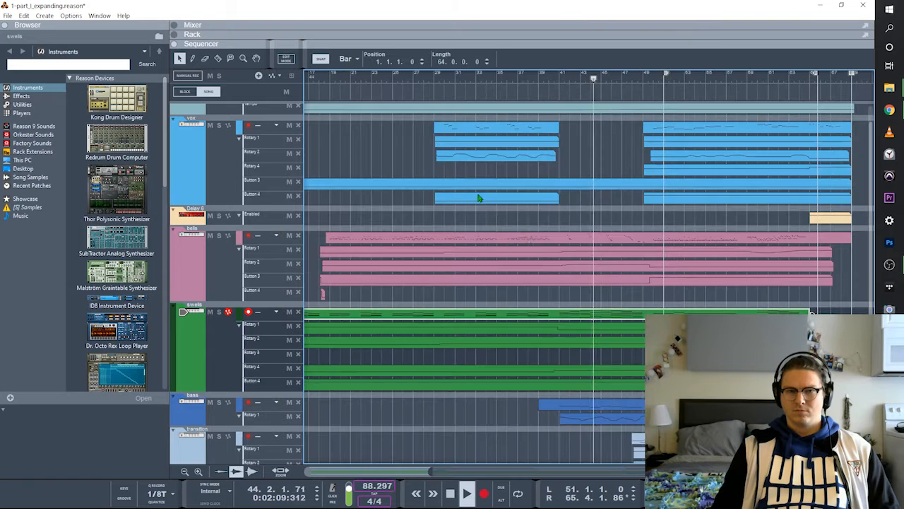
View the bells clip's notes from bar 44 to bar 50, and look over the transition and drum tracks
double_click(625, 245)
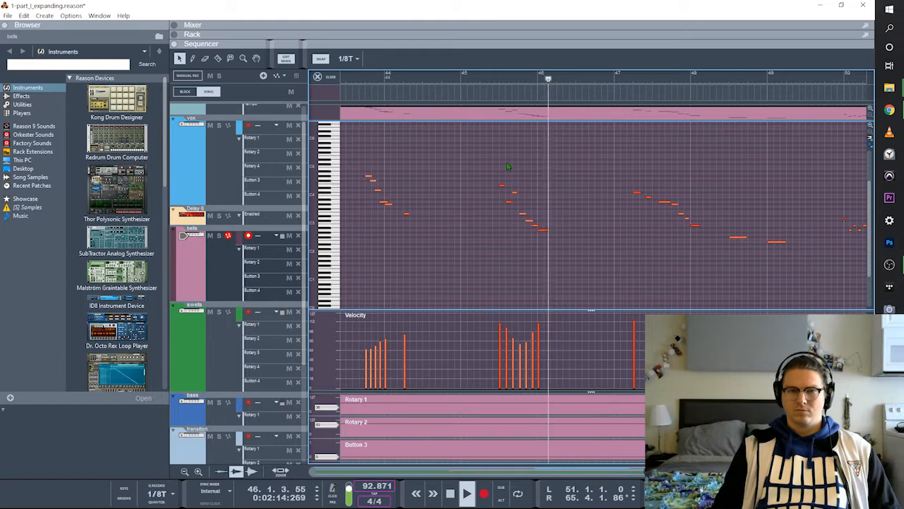
click(319, 77)
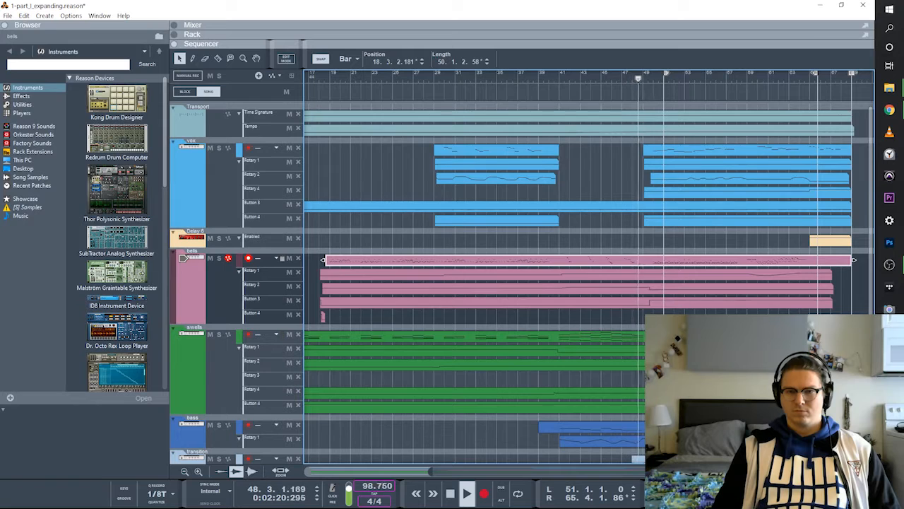
scroll(519, 283, down, 5)
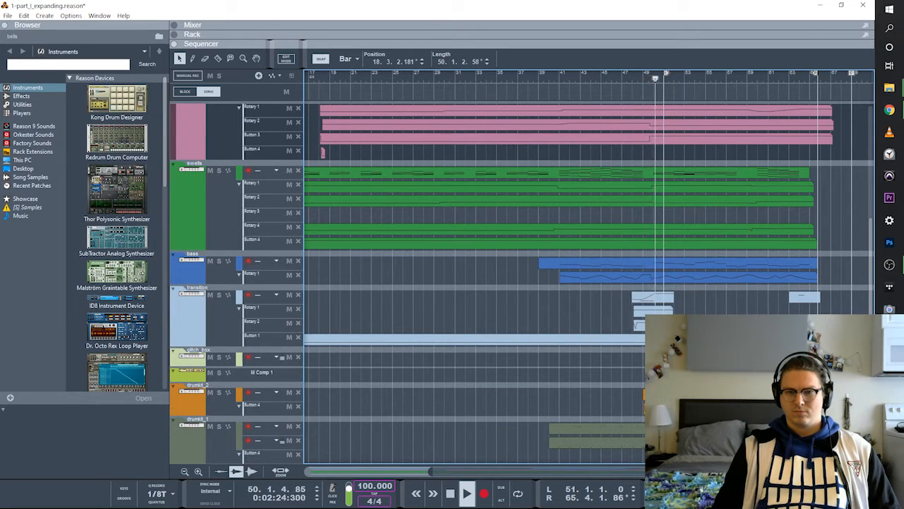
scroll(519, 282, up, 5)
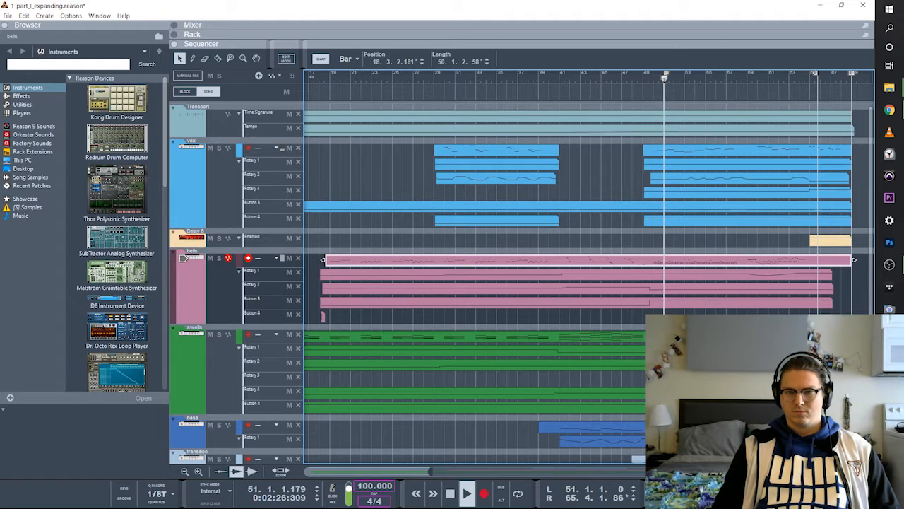
Open the bells clip briefly near bar 52, and follow the second vox clip's notes from bar 53 to bar 57
double_click(708, 260)
key(Escape)
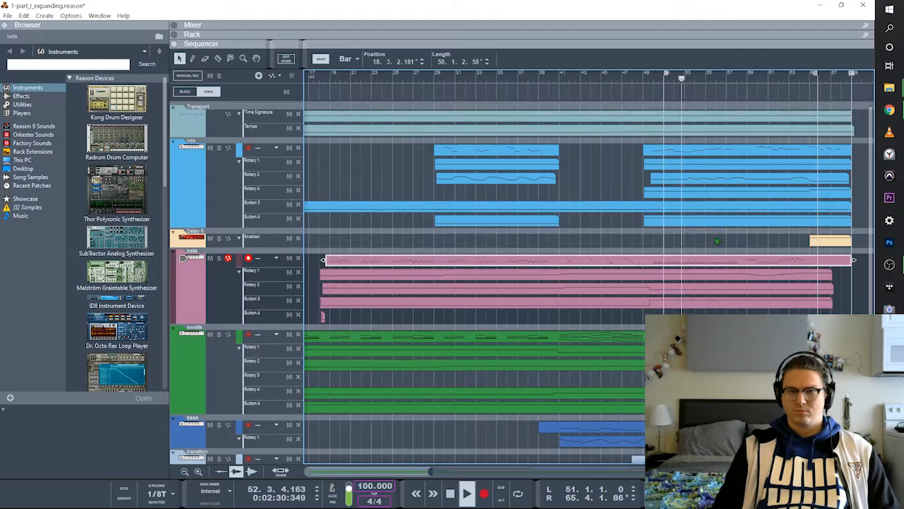
double_click(712, 160)
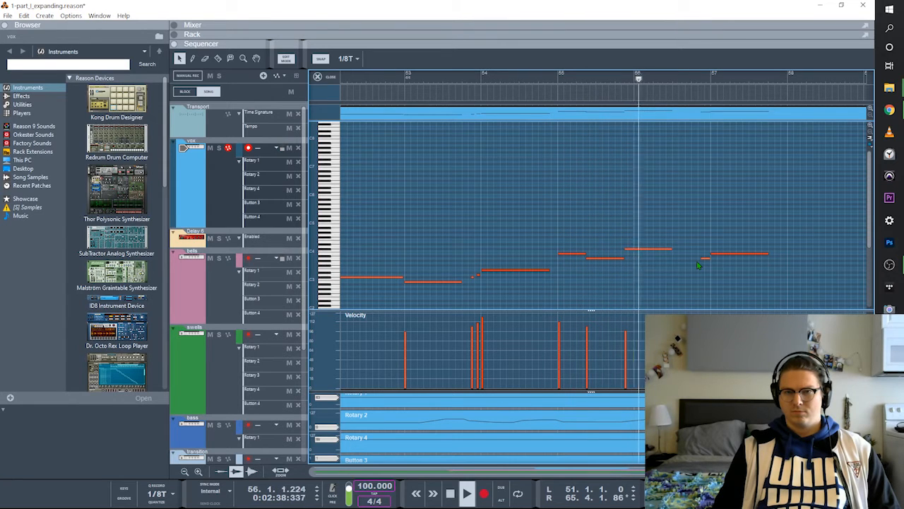
key(ctrl+e)
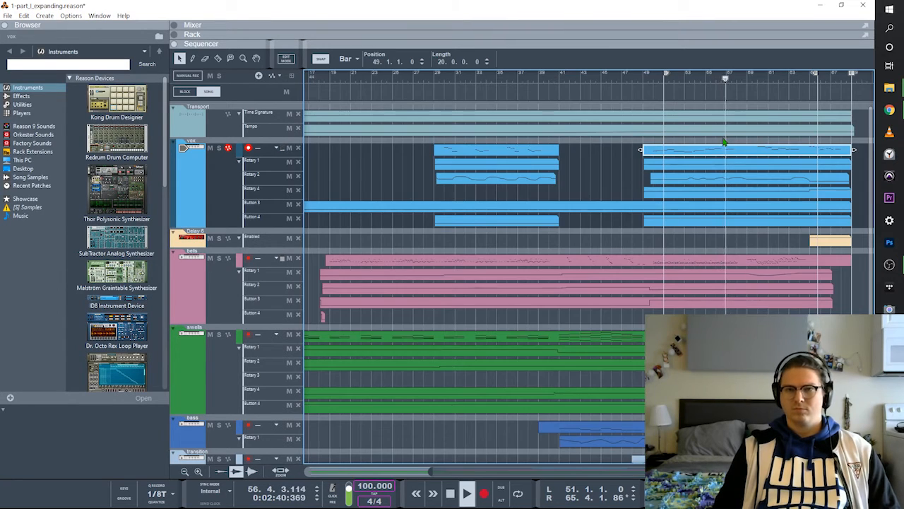
click(626, 187)
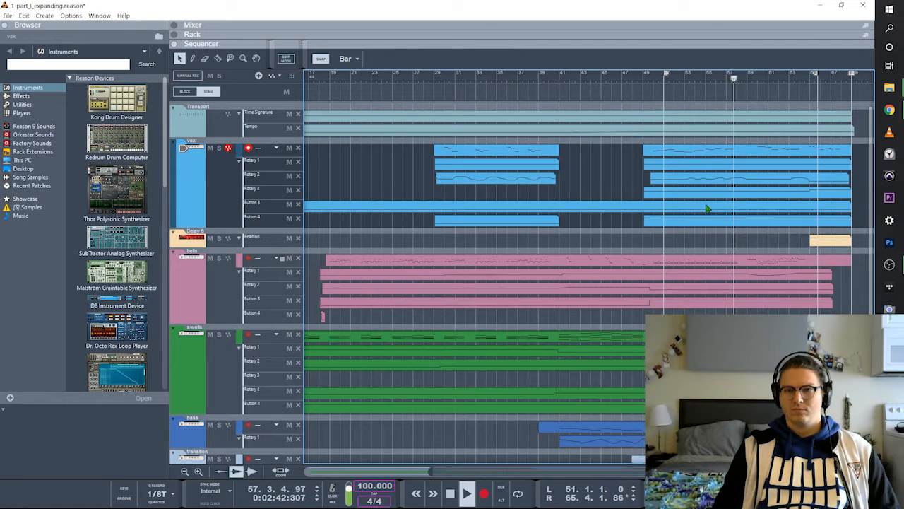
Follow the bells clip's notes and velocities from bar 57 to bar 64 during playback
double_click(757, 265)
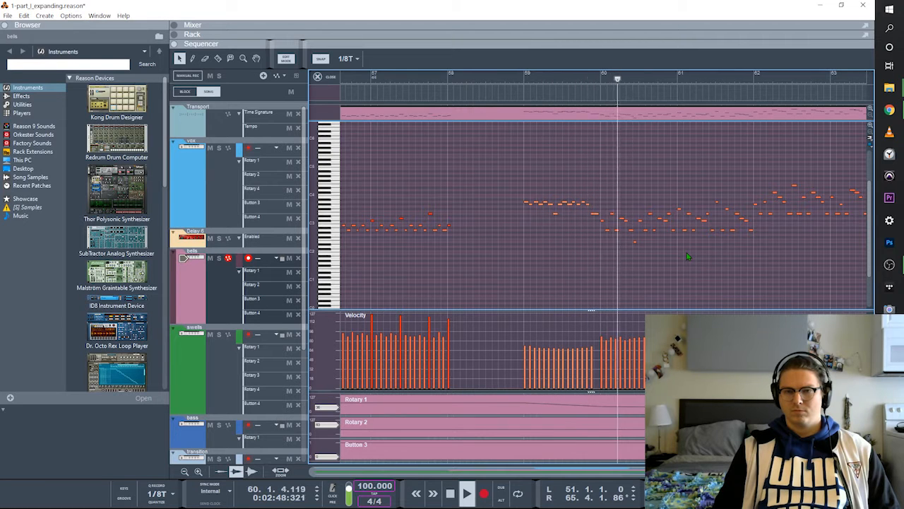
scroll(688, 256, right, 4)
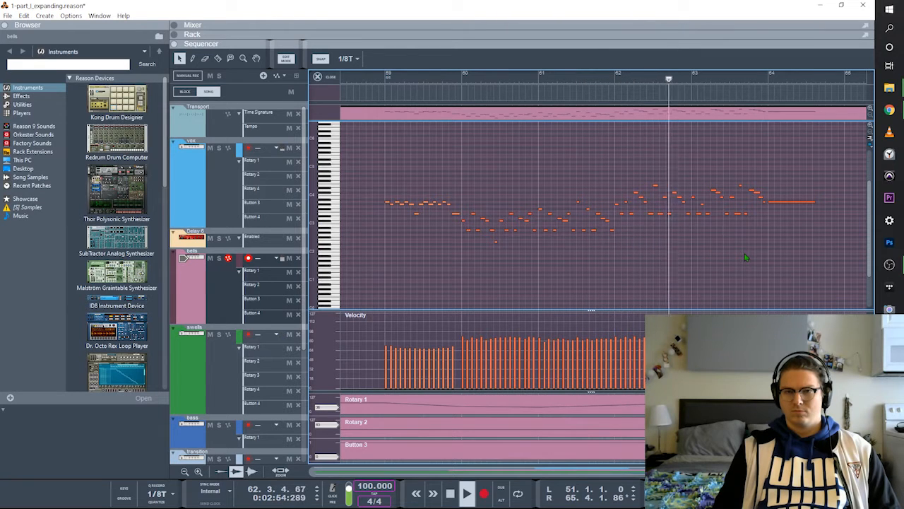
key(Tab)
scroll(755, 299, down, 1)
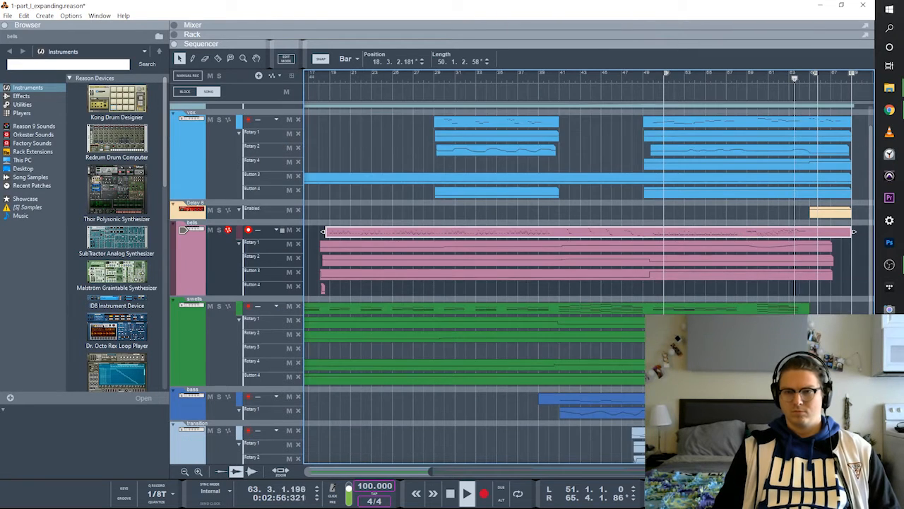
View the second vox clip's notes and velocities from bar 63 to bar 68 as playback reaches the end
scroll(521, 283, up, 1)
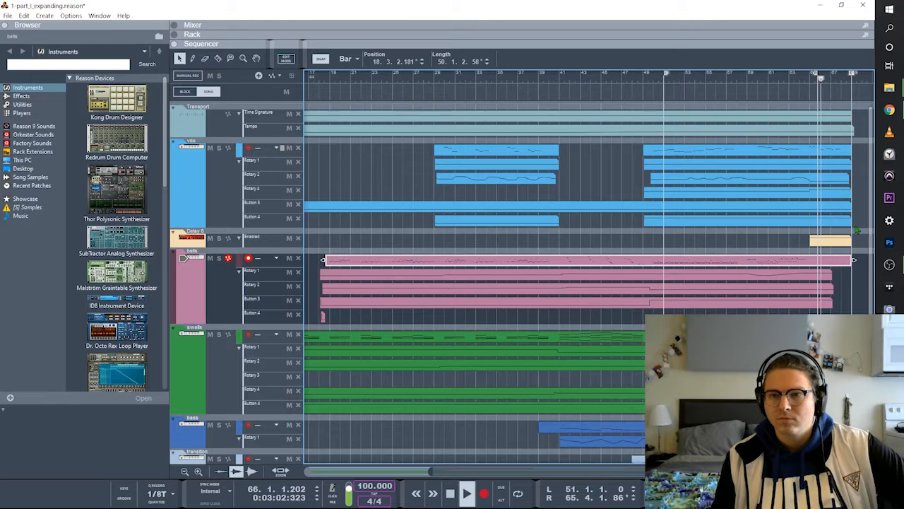
double_click(832, 162)
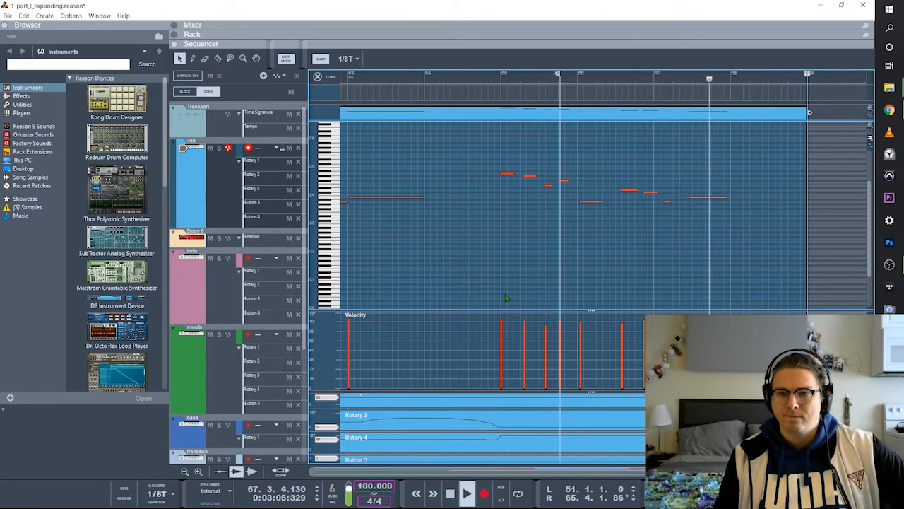
click(331, 79)
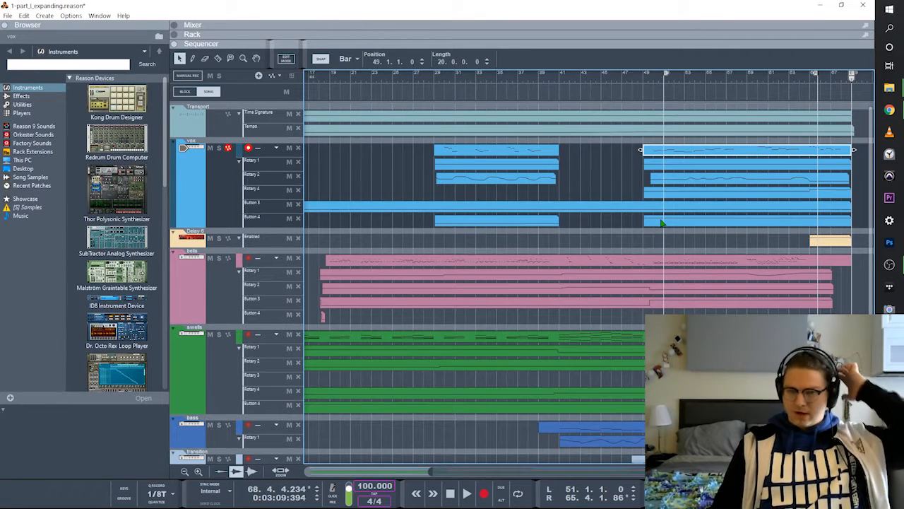
Examine the tempo automation's ramp between bars 41 and 49, and move the playhead to bar 55
click(714, 132)
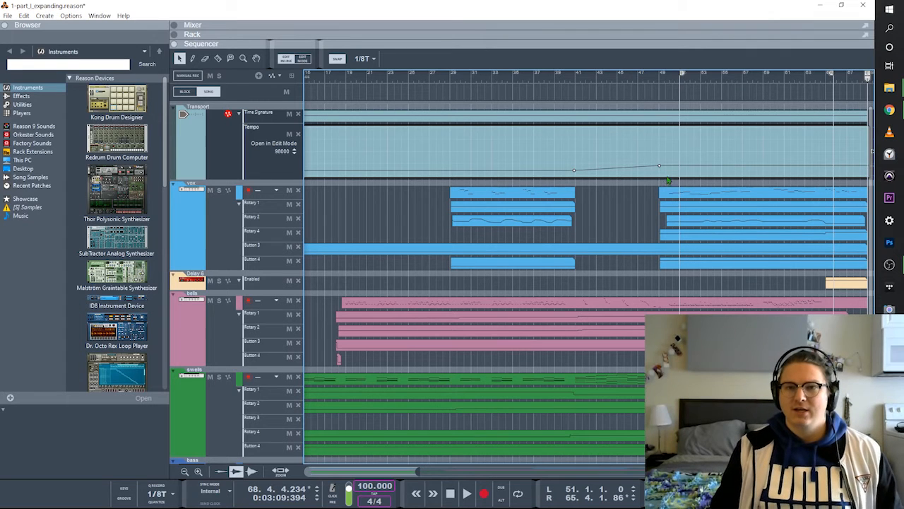
drag(592, 77, 718, 87)
scroll(668, 167, right, 1)
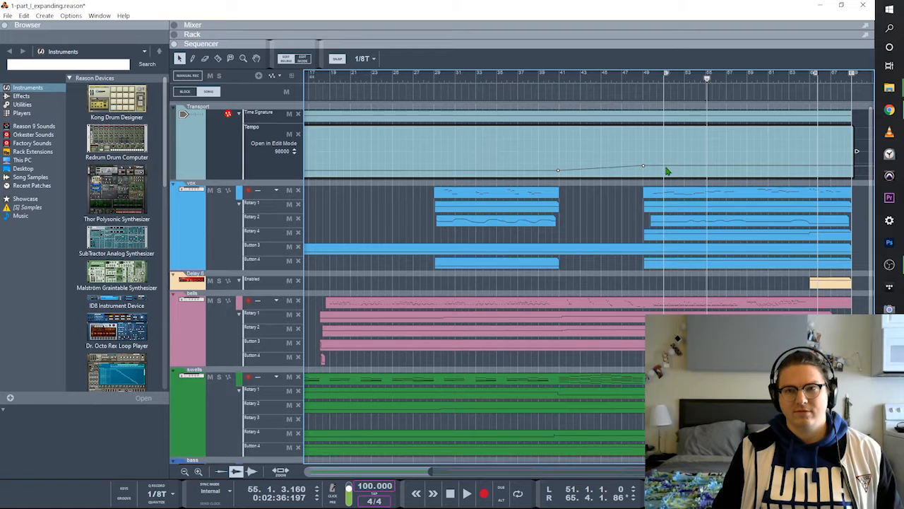
click(607, 221)
Look over the instrument and drum tracks, and compare the arrangement's earlier bars with its ending
scroll(592, 377, down, 5)
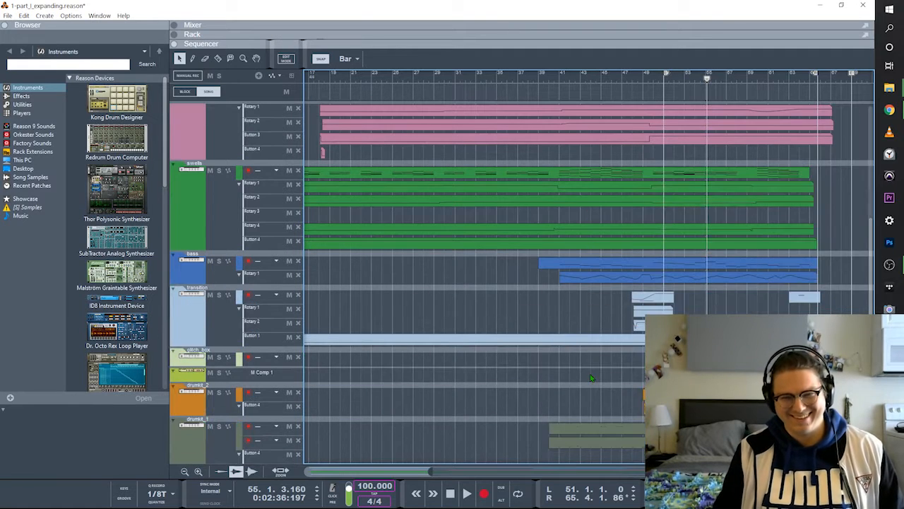
scroll(625, 344, up, 5)
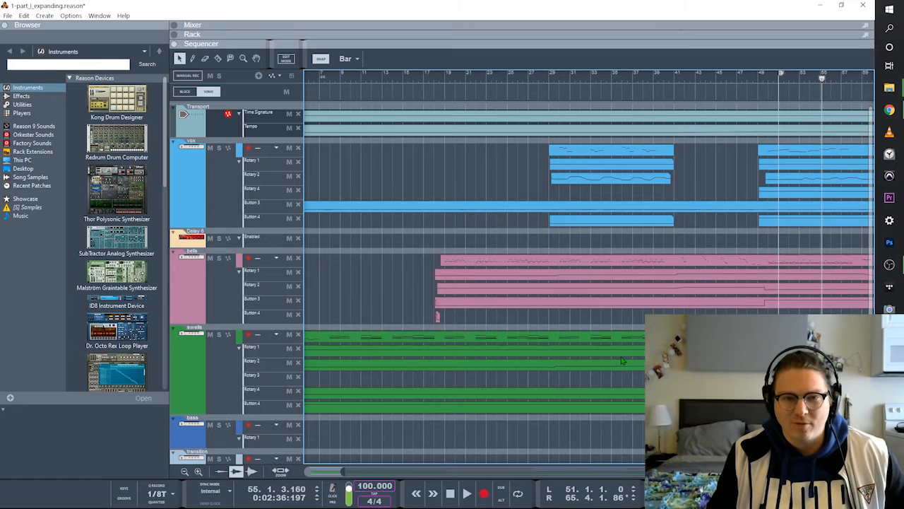
scroll(621, 361, left, 2)
drag(329, 171, 574, 341)
scroll(586, 225, right, 5)
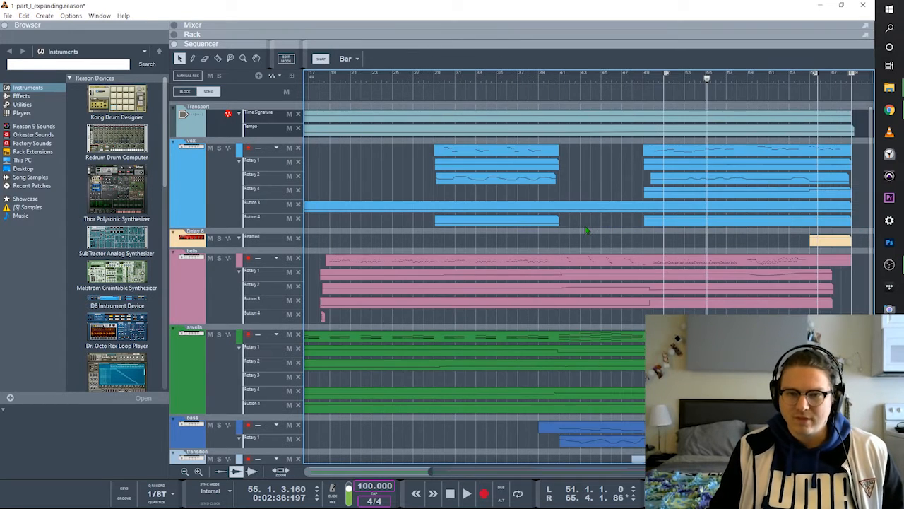
Compare the first and second vox clips in the arrangement, and move the playhead to bar 60
drag(418, 145, 569, 163)
click(586, 172)
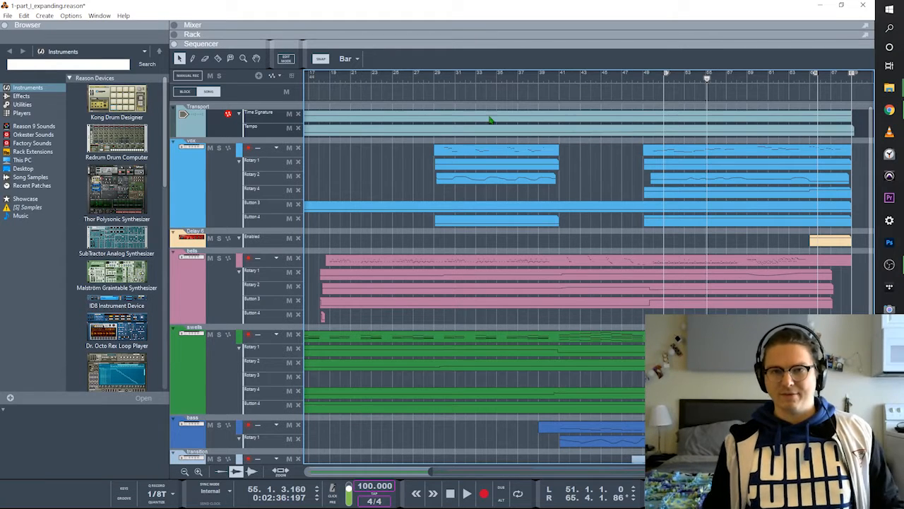
click(497, 154)
click(689, 149)
click(620, 177)
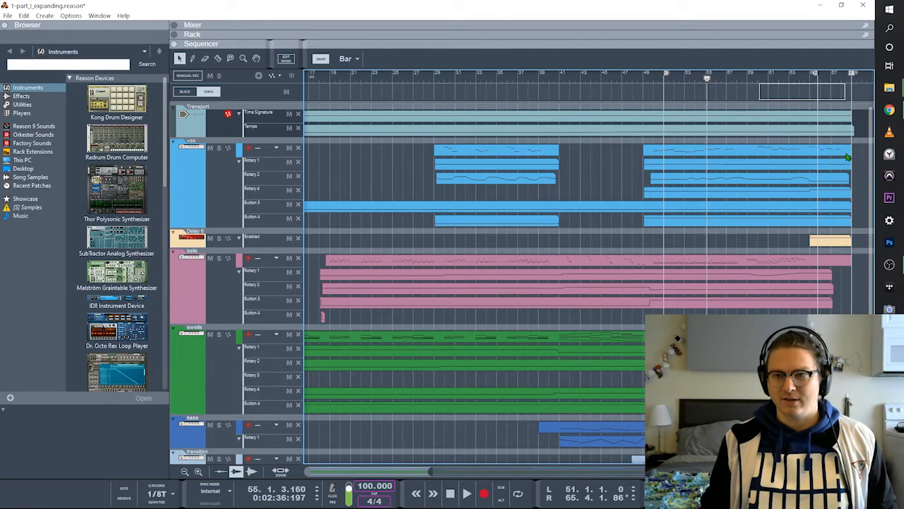
drag(861, 143, 752, 157)
click(758, 77)
click(623, 168)
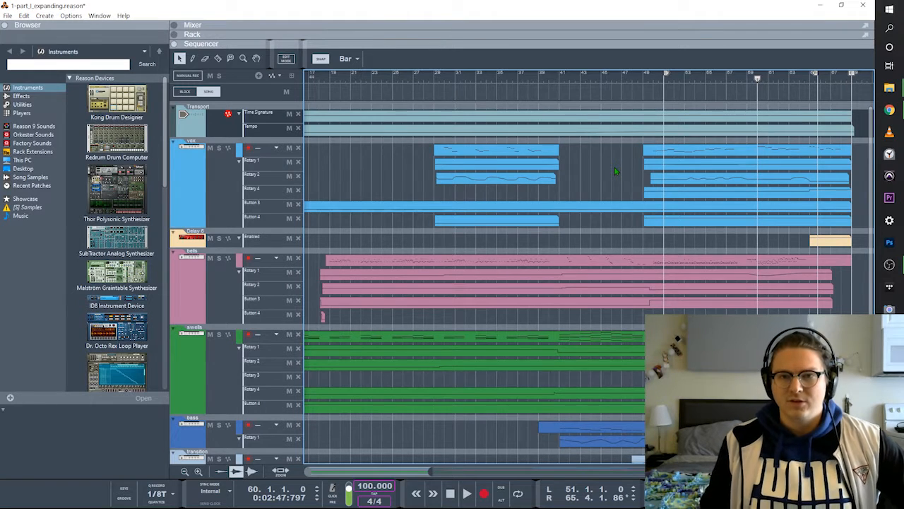
Look over the tracks near the ending and play the arrangement from bar 61 to bar 65
scroll(614, 168, down, 4)
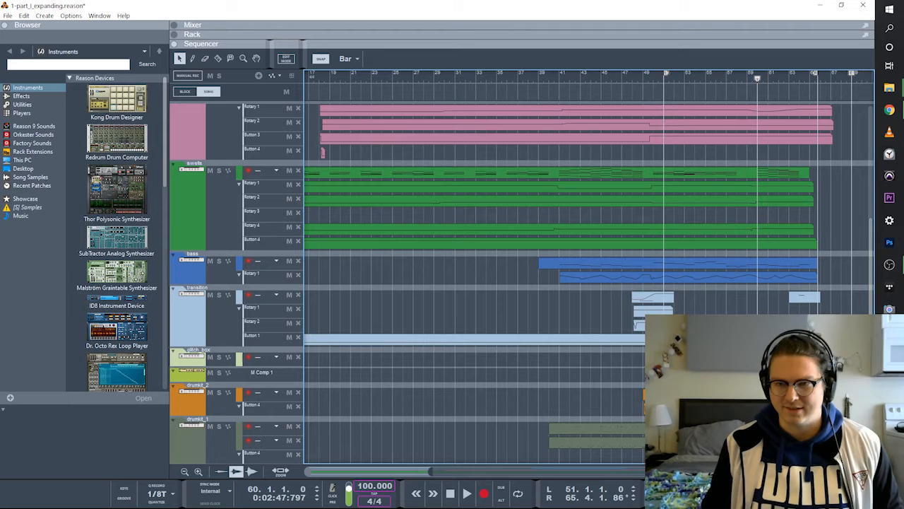
scroll(521, 284, up, 2)
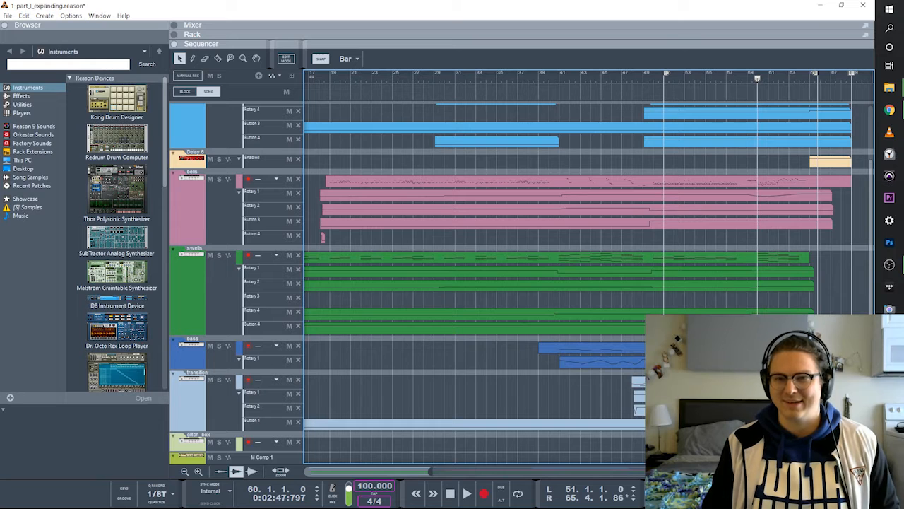
scroll(521, 284, up, 2)
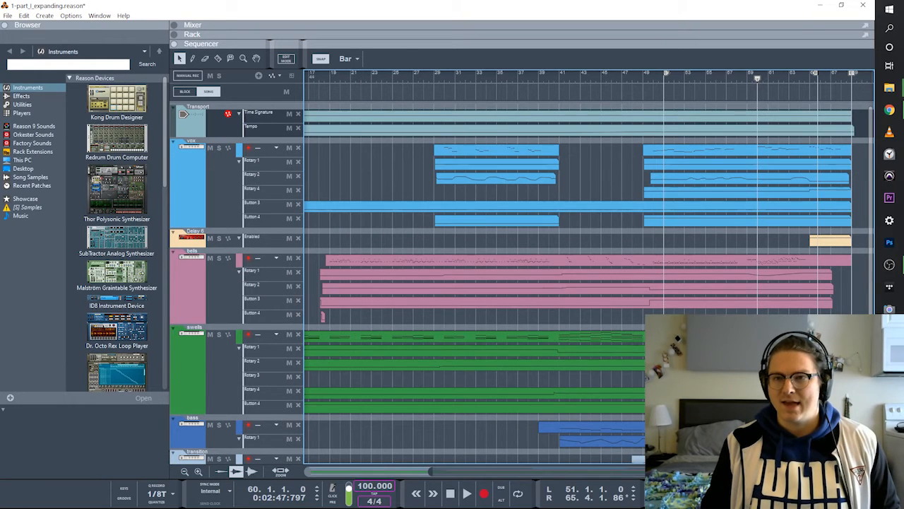
click(798, 77)
scroll(791, 266, down, 2)
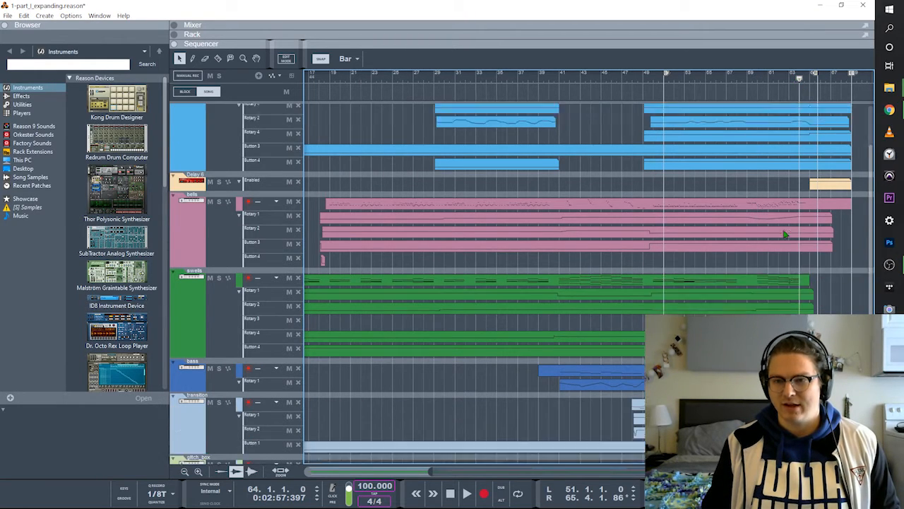
drag(782, 79, 769, 79)
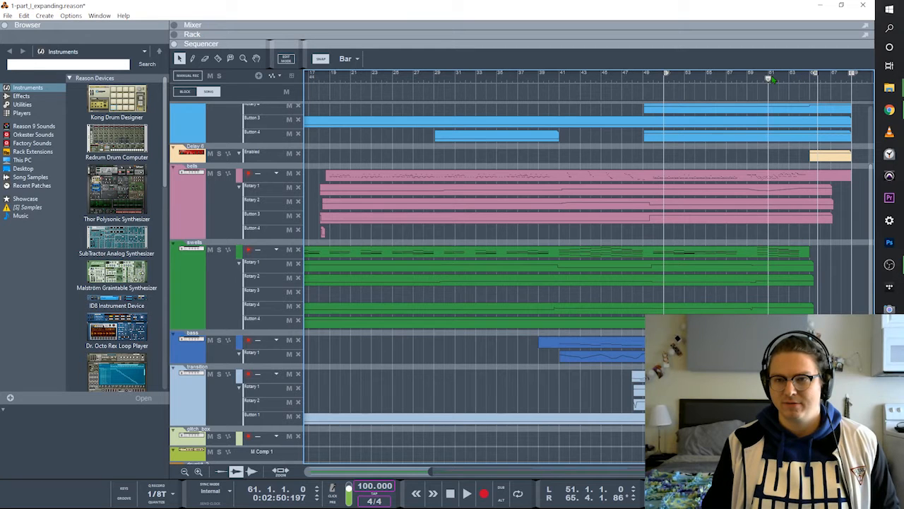
key(space)
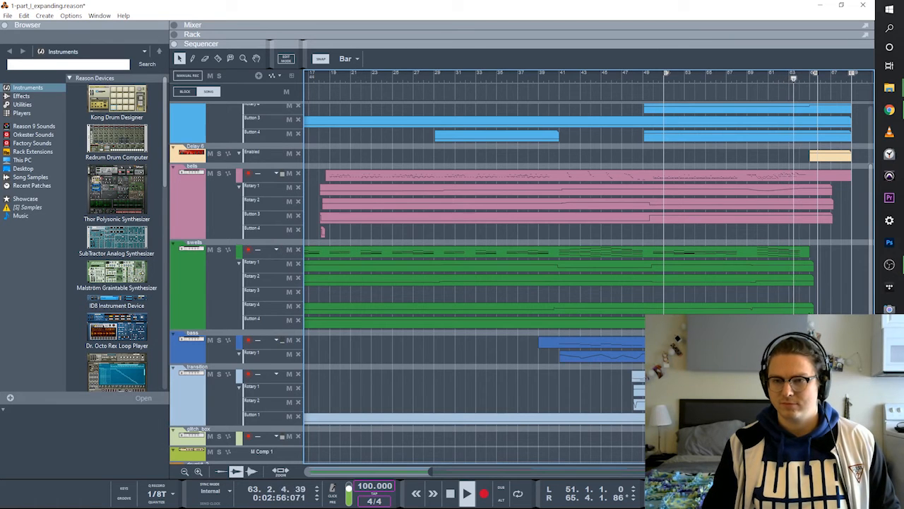
scroll(520, 268, up, 3)
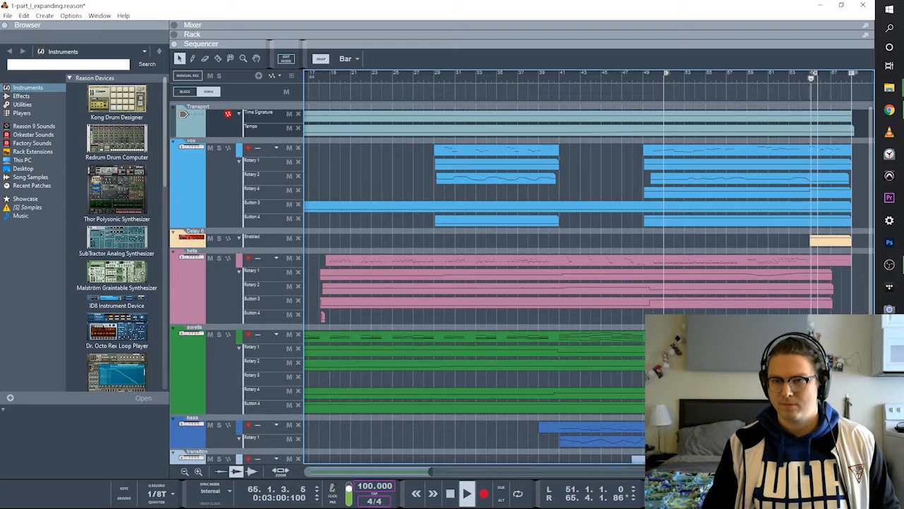
key(space)
View the bass clip's last notes before bar 65, and play the arrangement briefly from bar 65
click(811, 78)
double_click(593, 428)
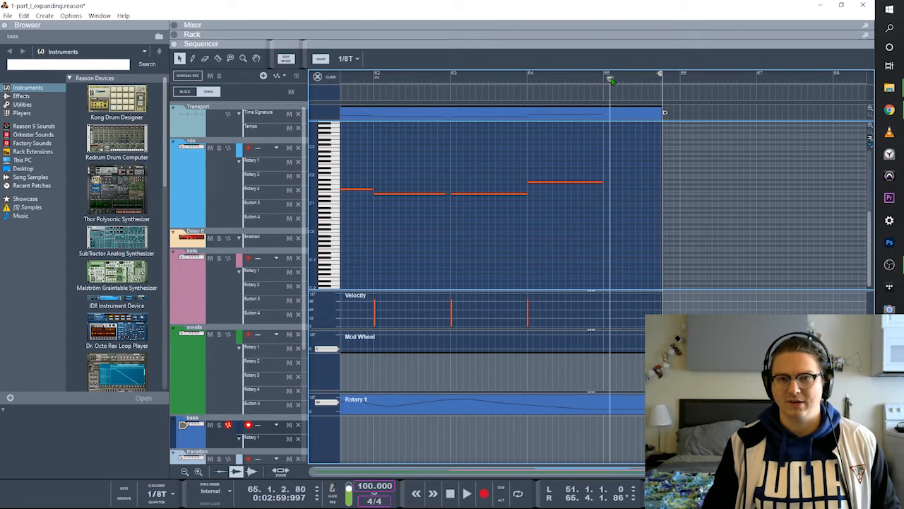
click(317, 76)
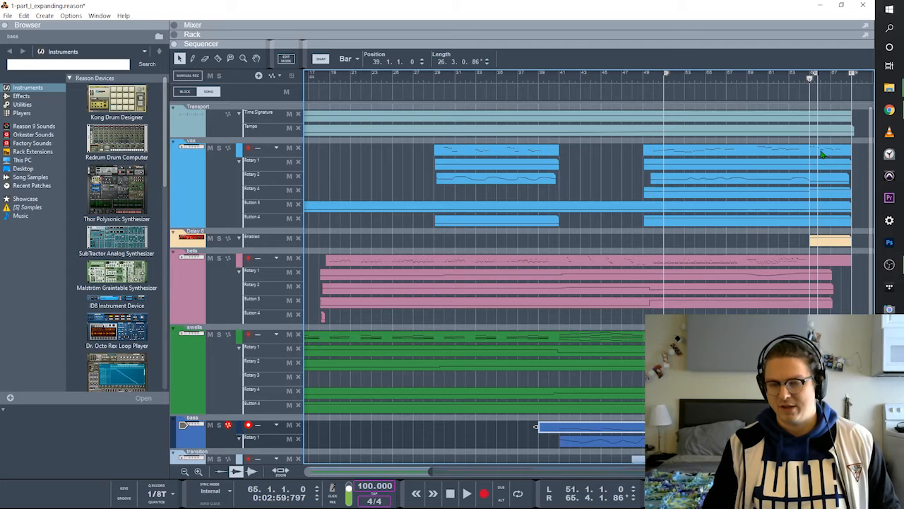
key(space)
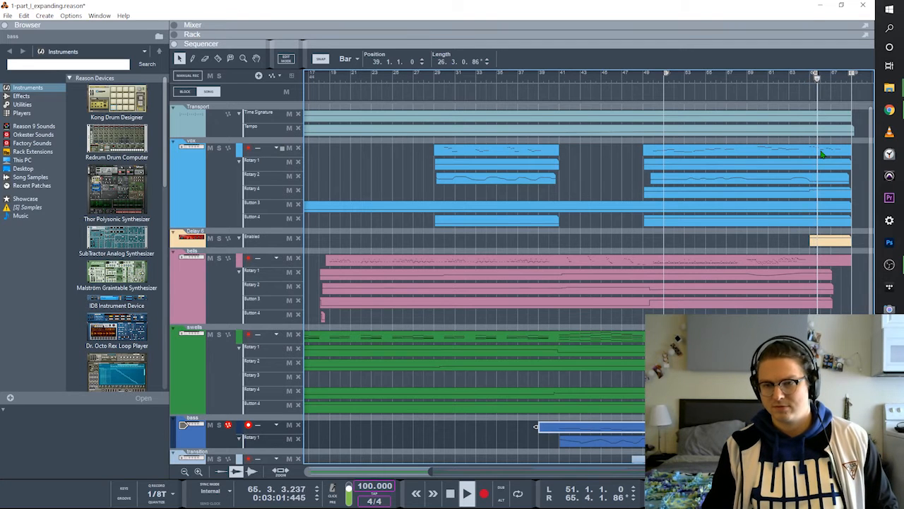
key(space)
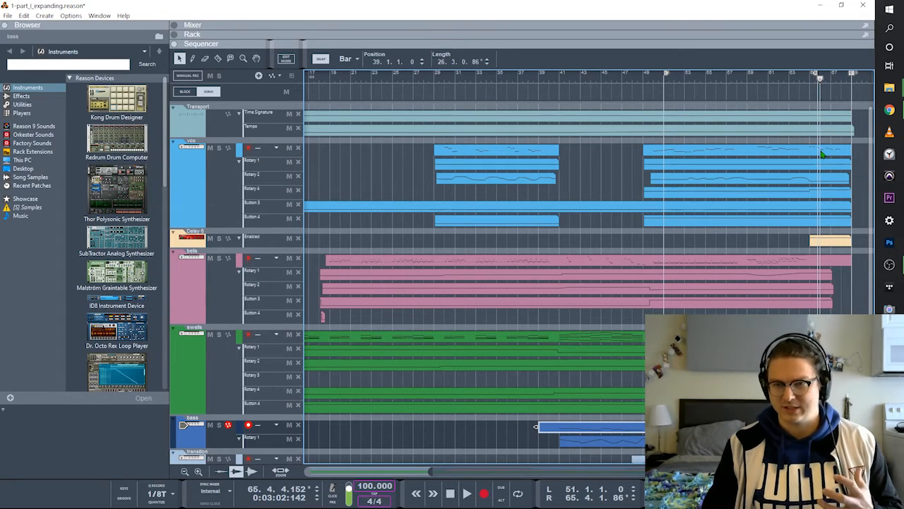
Look over all tracks of the arrangement from bar 1 through to the ending
scroll(736, 302, left, 5)
click(464, 272)
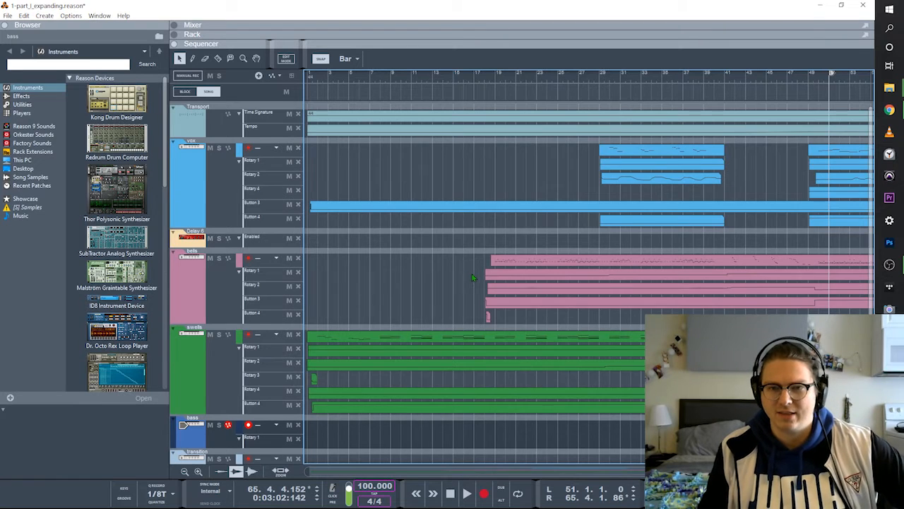
scroll(523, 303, down, 4)
scroll(524, 303, up, 4)
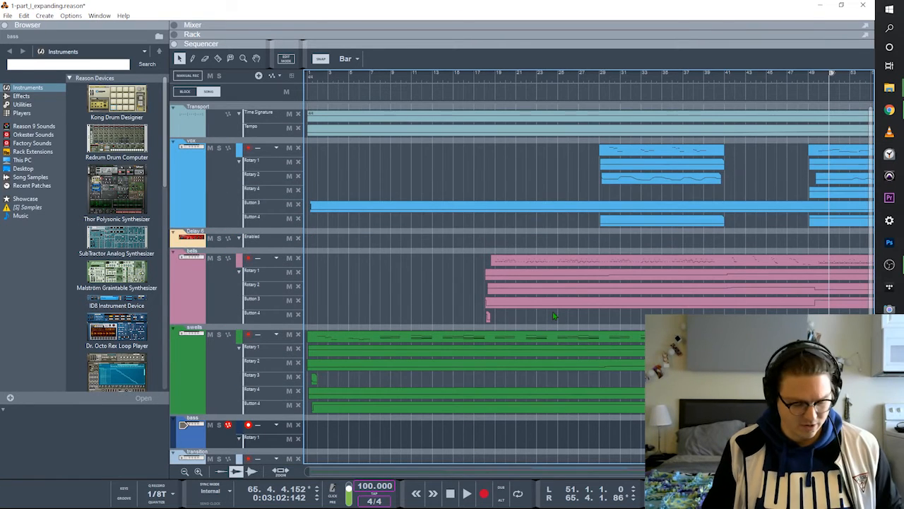
scroll(554, 316, right, 3)
scroll(557, 317, left, 3)
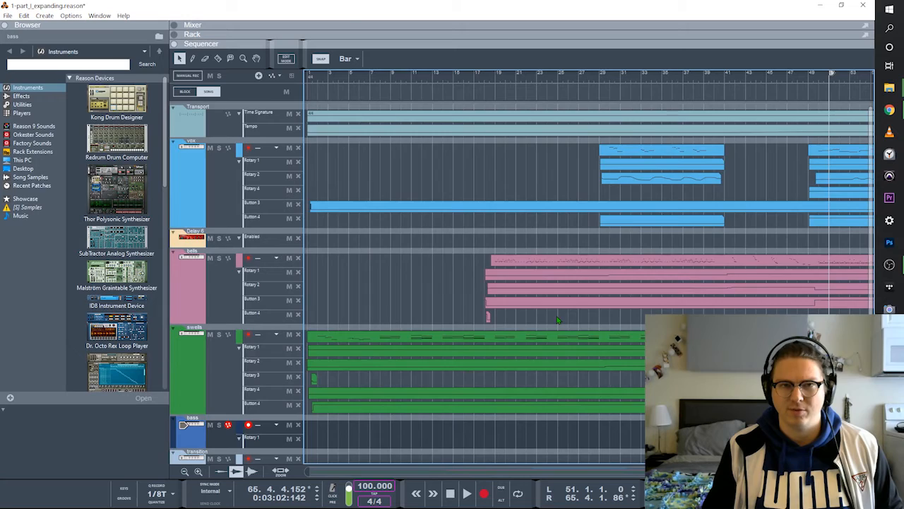
scroll(557, 319, down, 4)
scroll(557, 319, right, 3)
scroll(558, 320, up, 4)
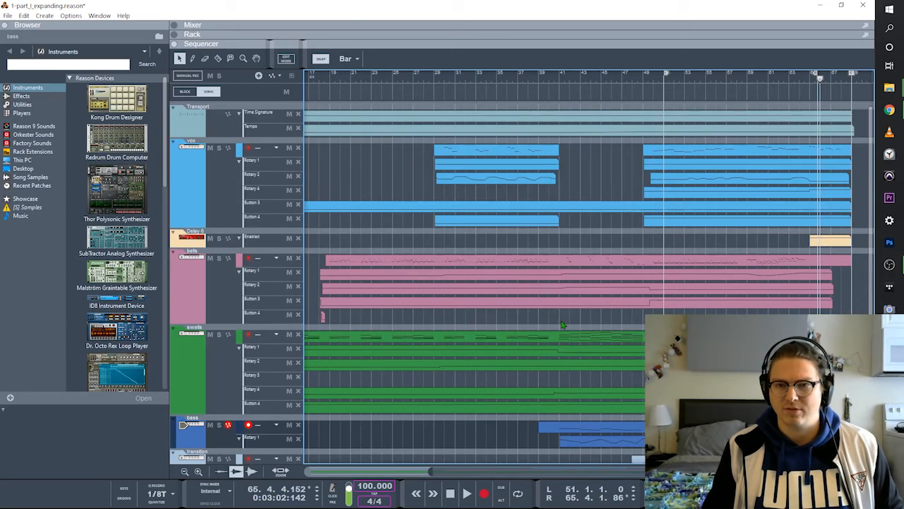